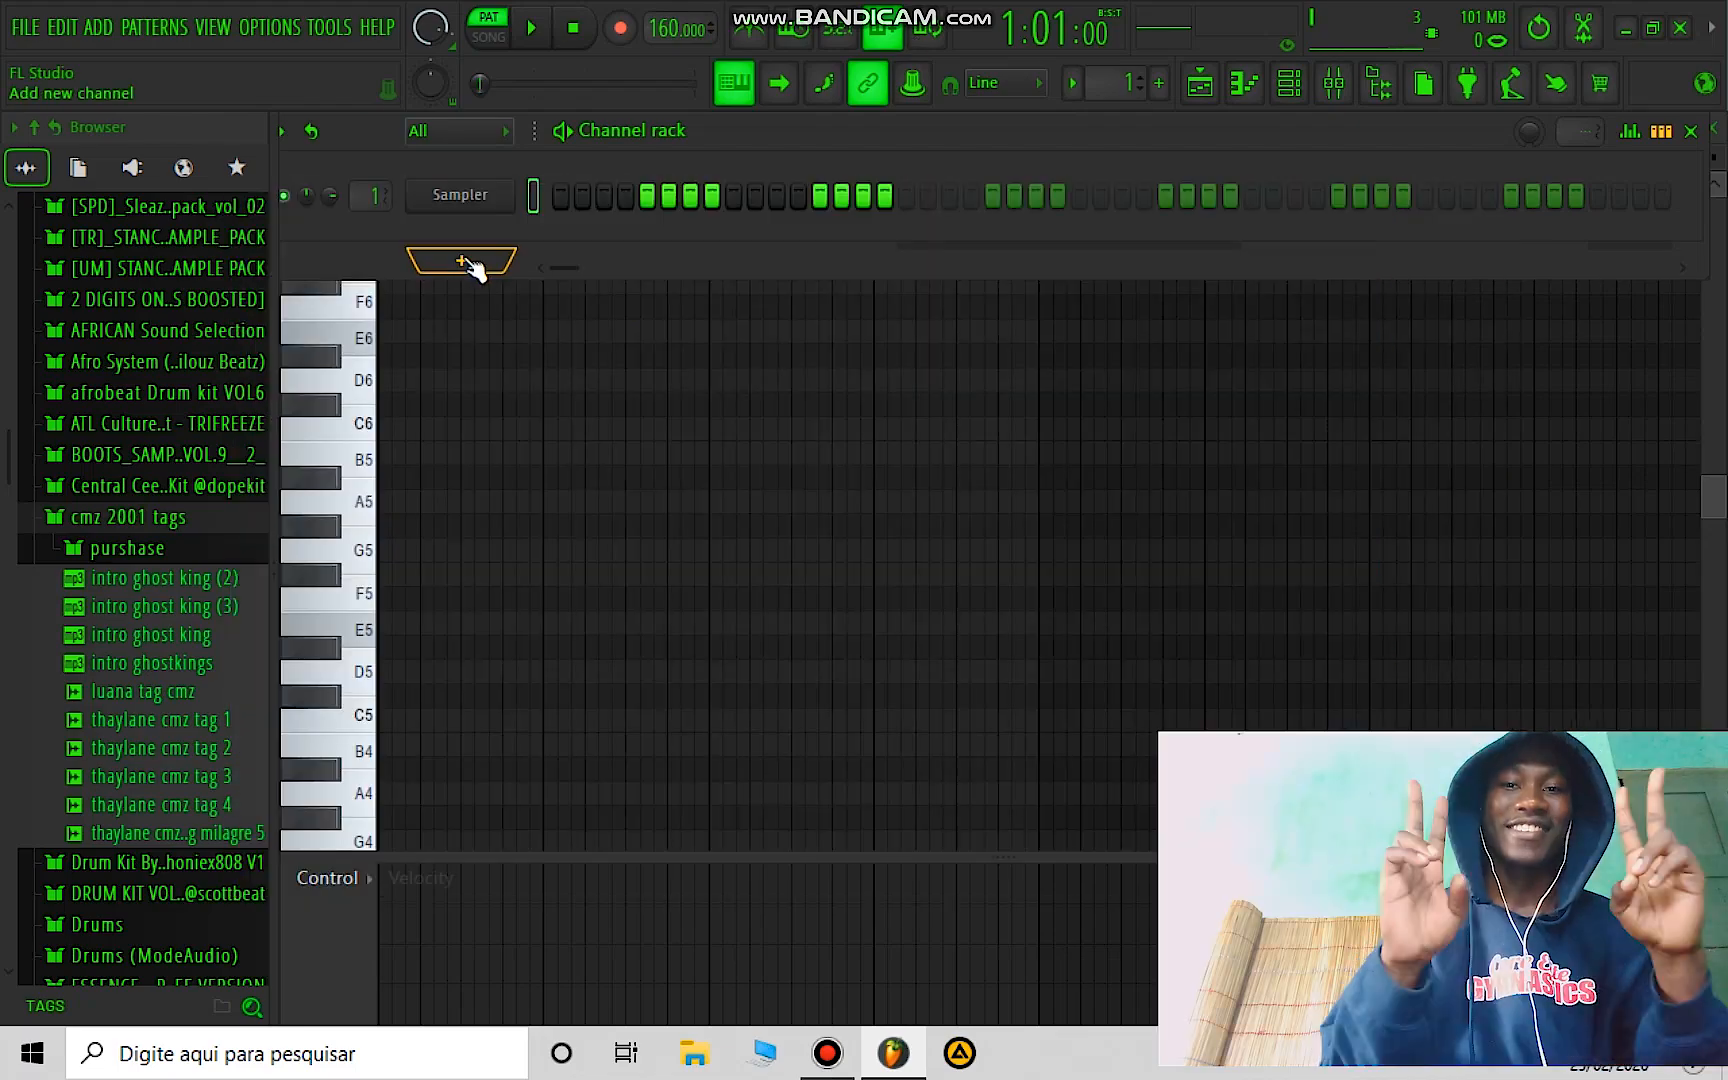
Step: Add an FL Keys instrument channel and open its piano roll
click(466, 262)
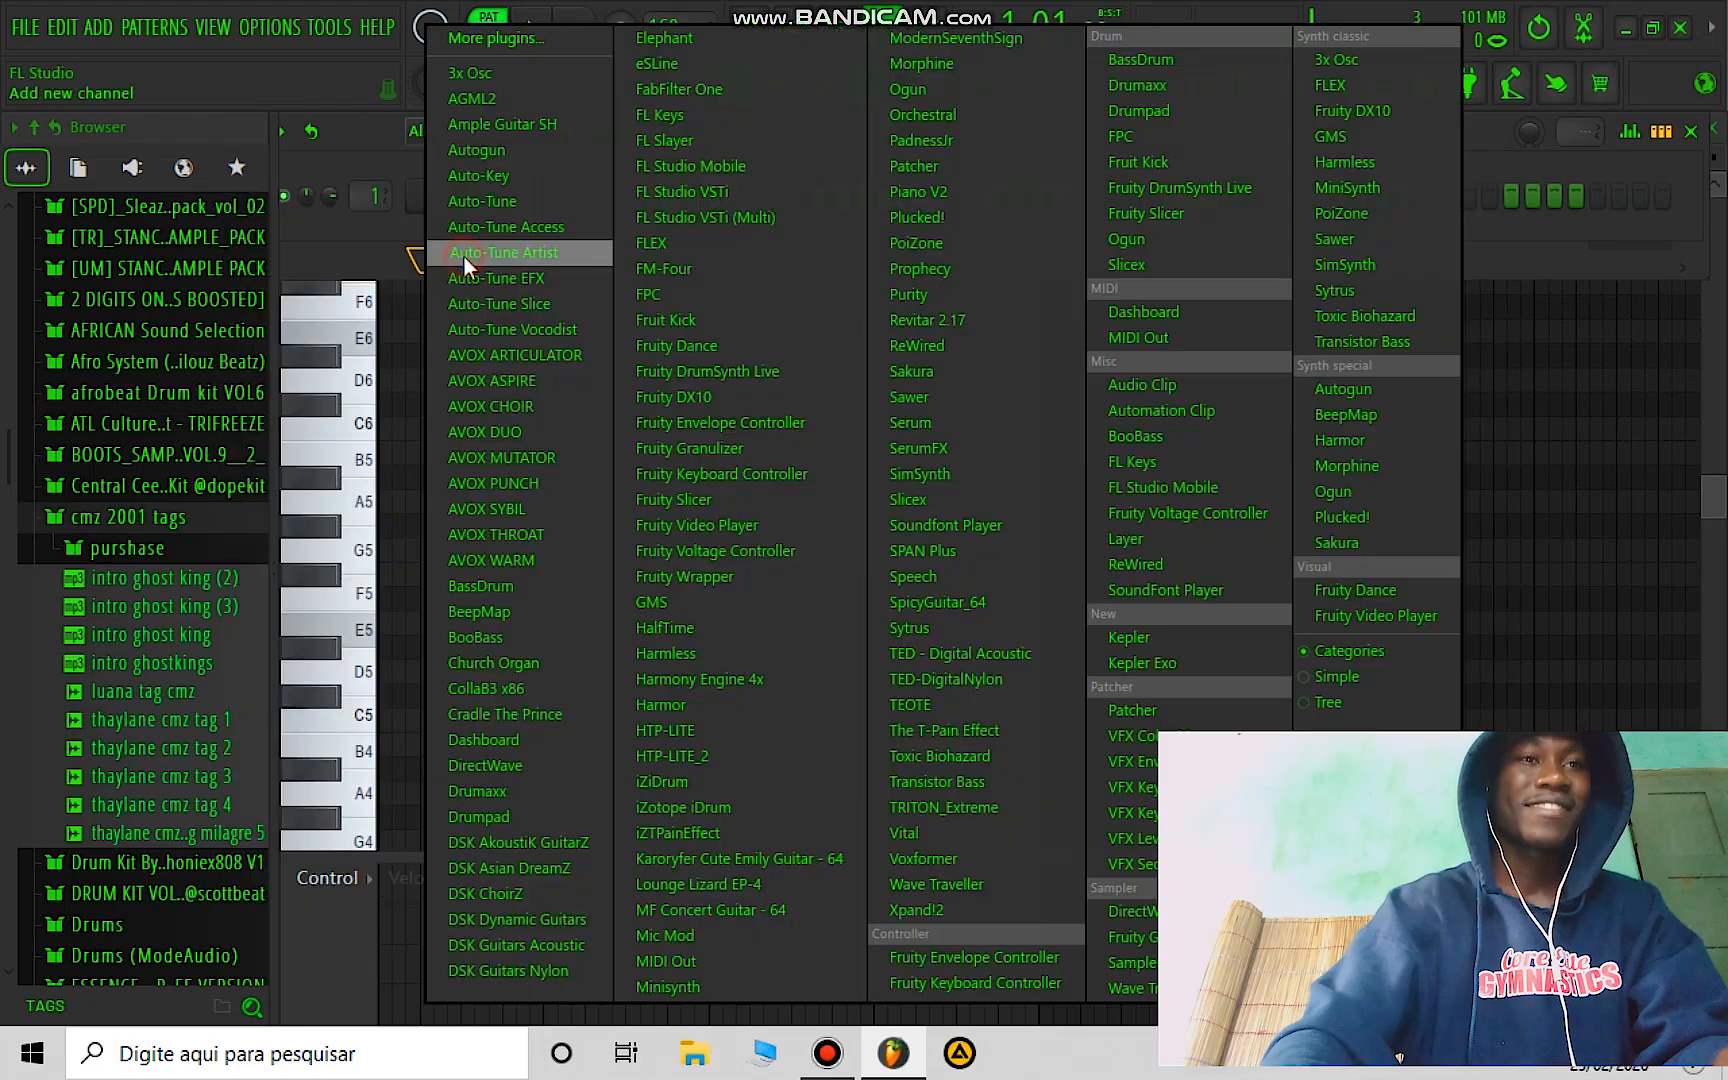
click(716, 114)
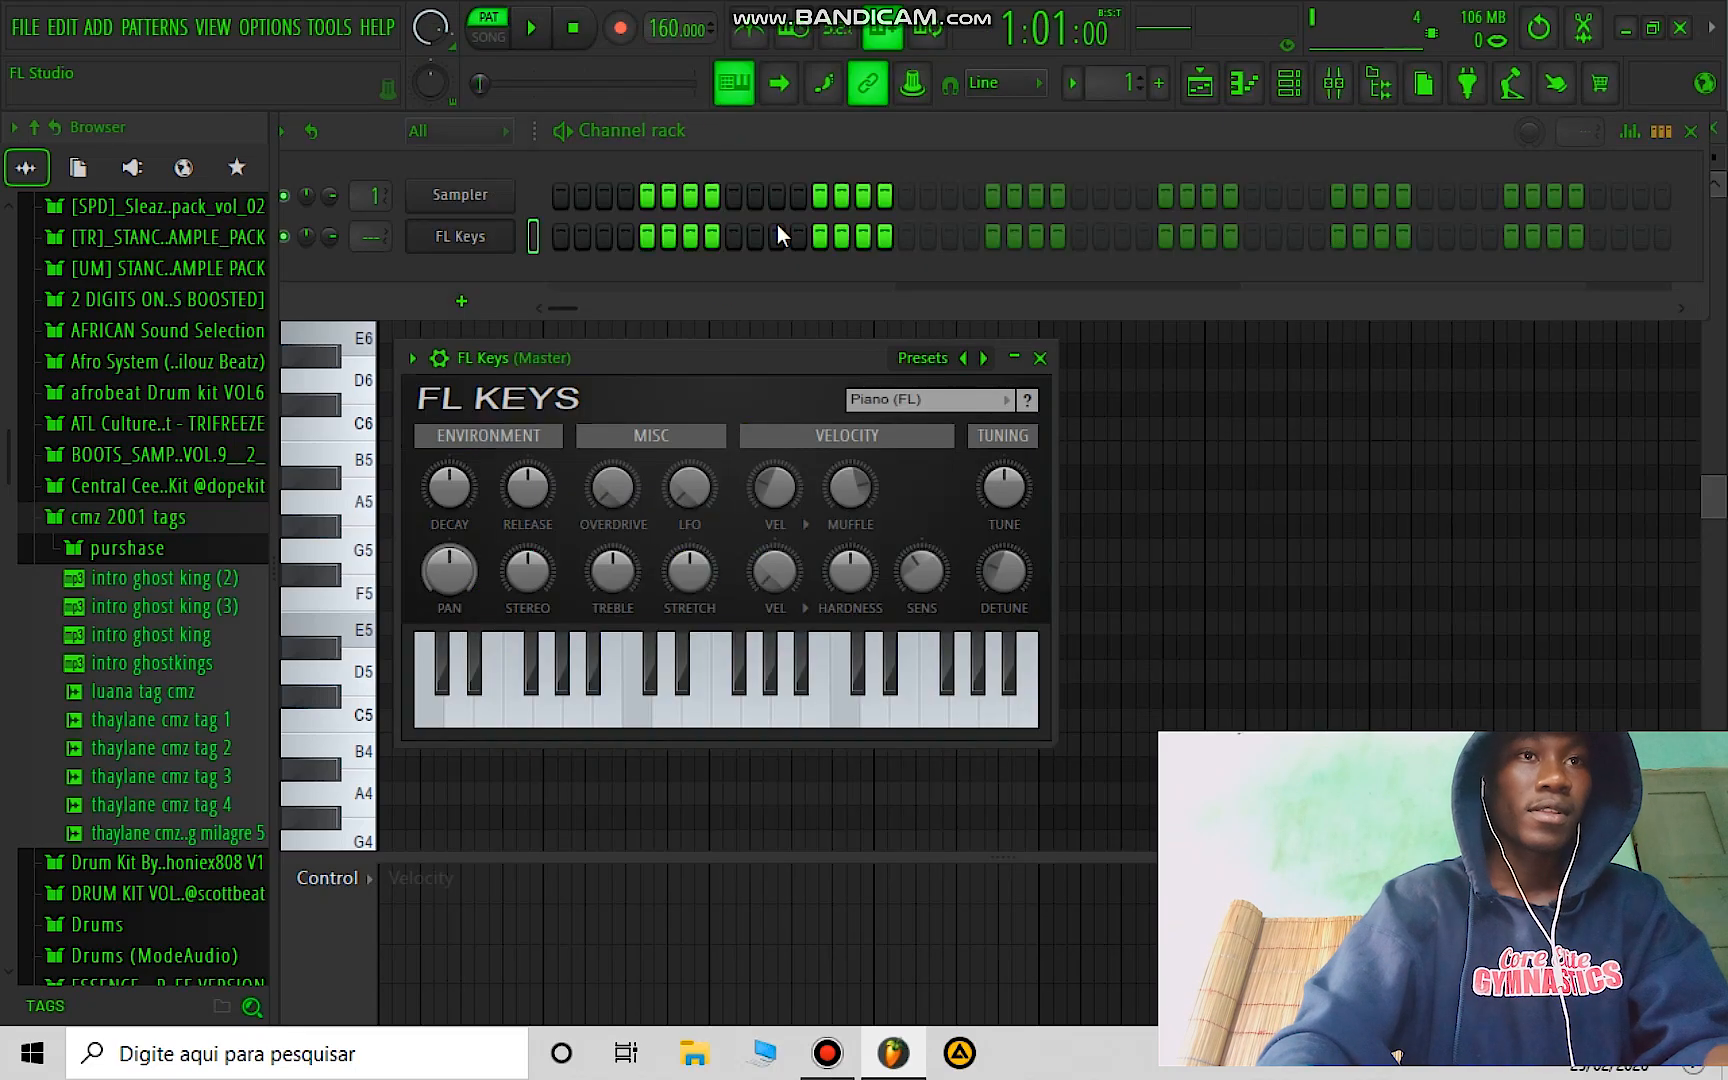
click(1249, 81)
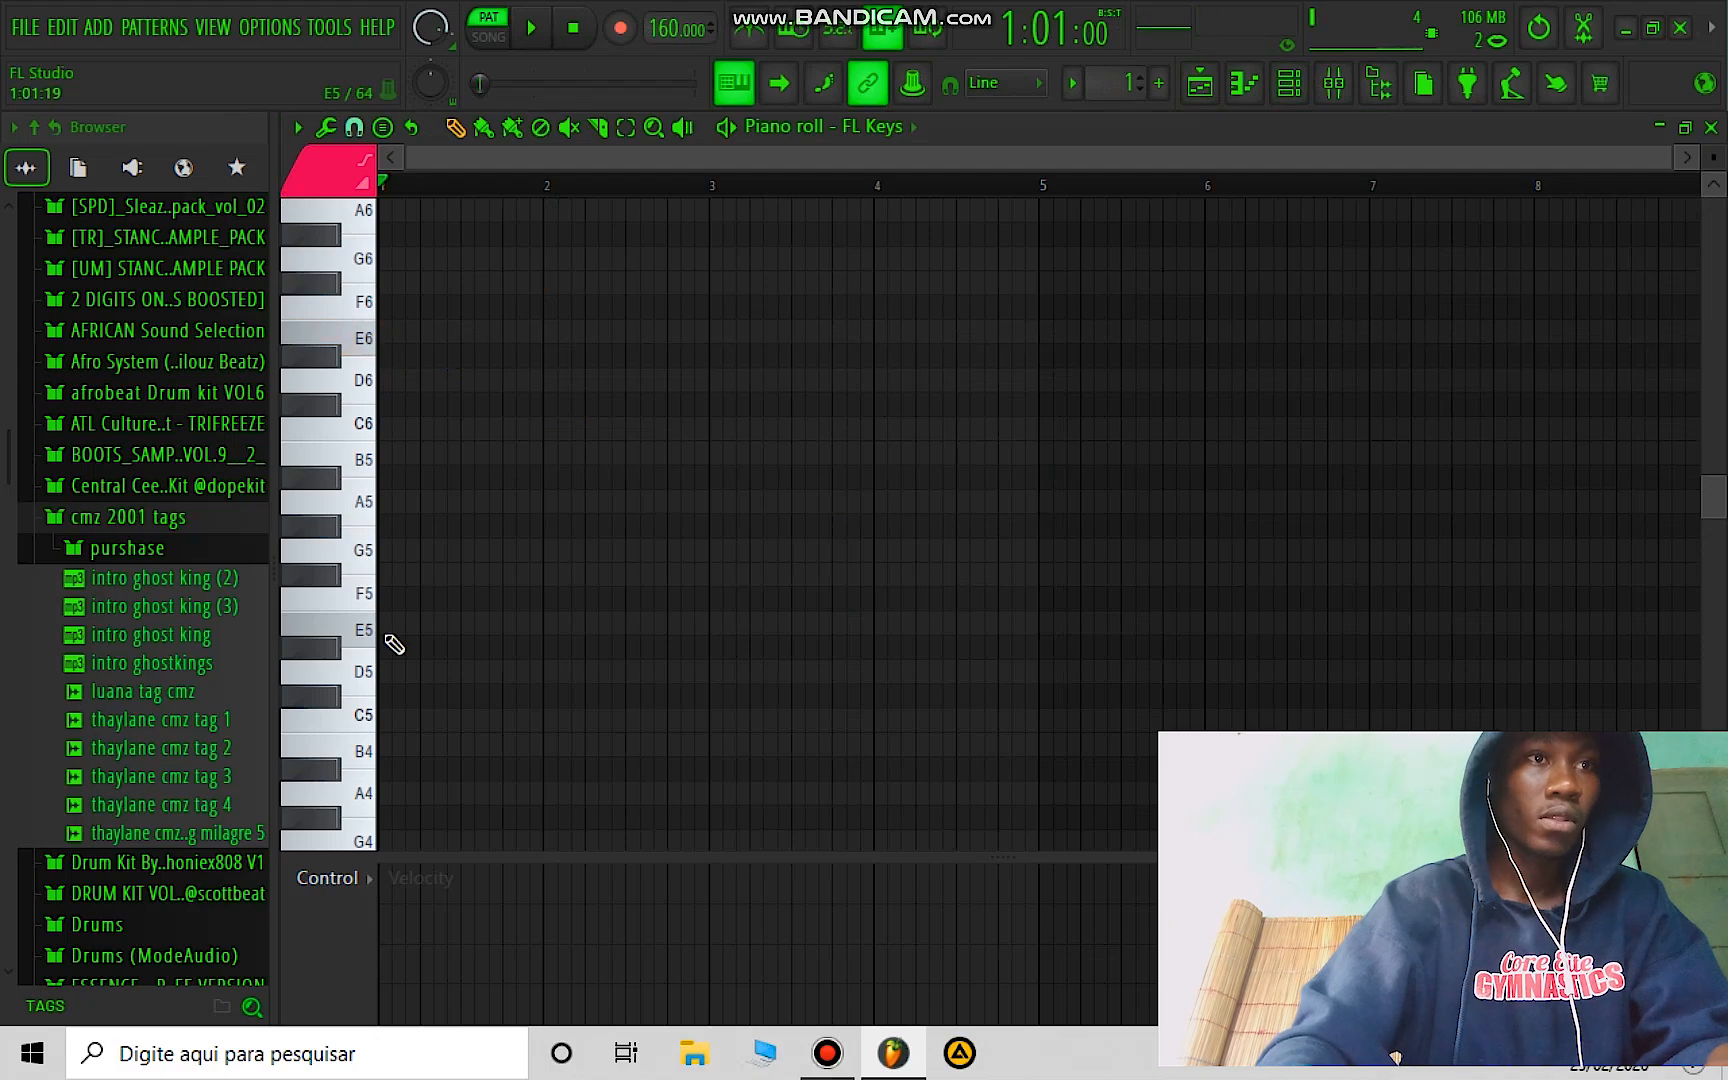
Step: Draw a two-bar chord of E5, G5 and B5 starting at bar 1
click(426, 616)
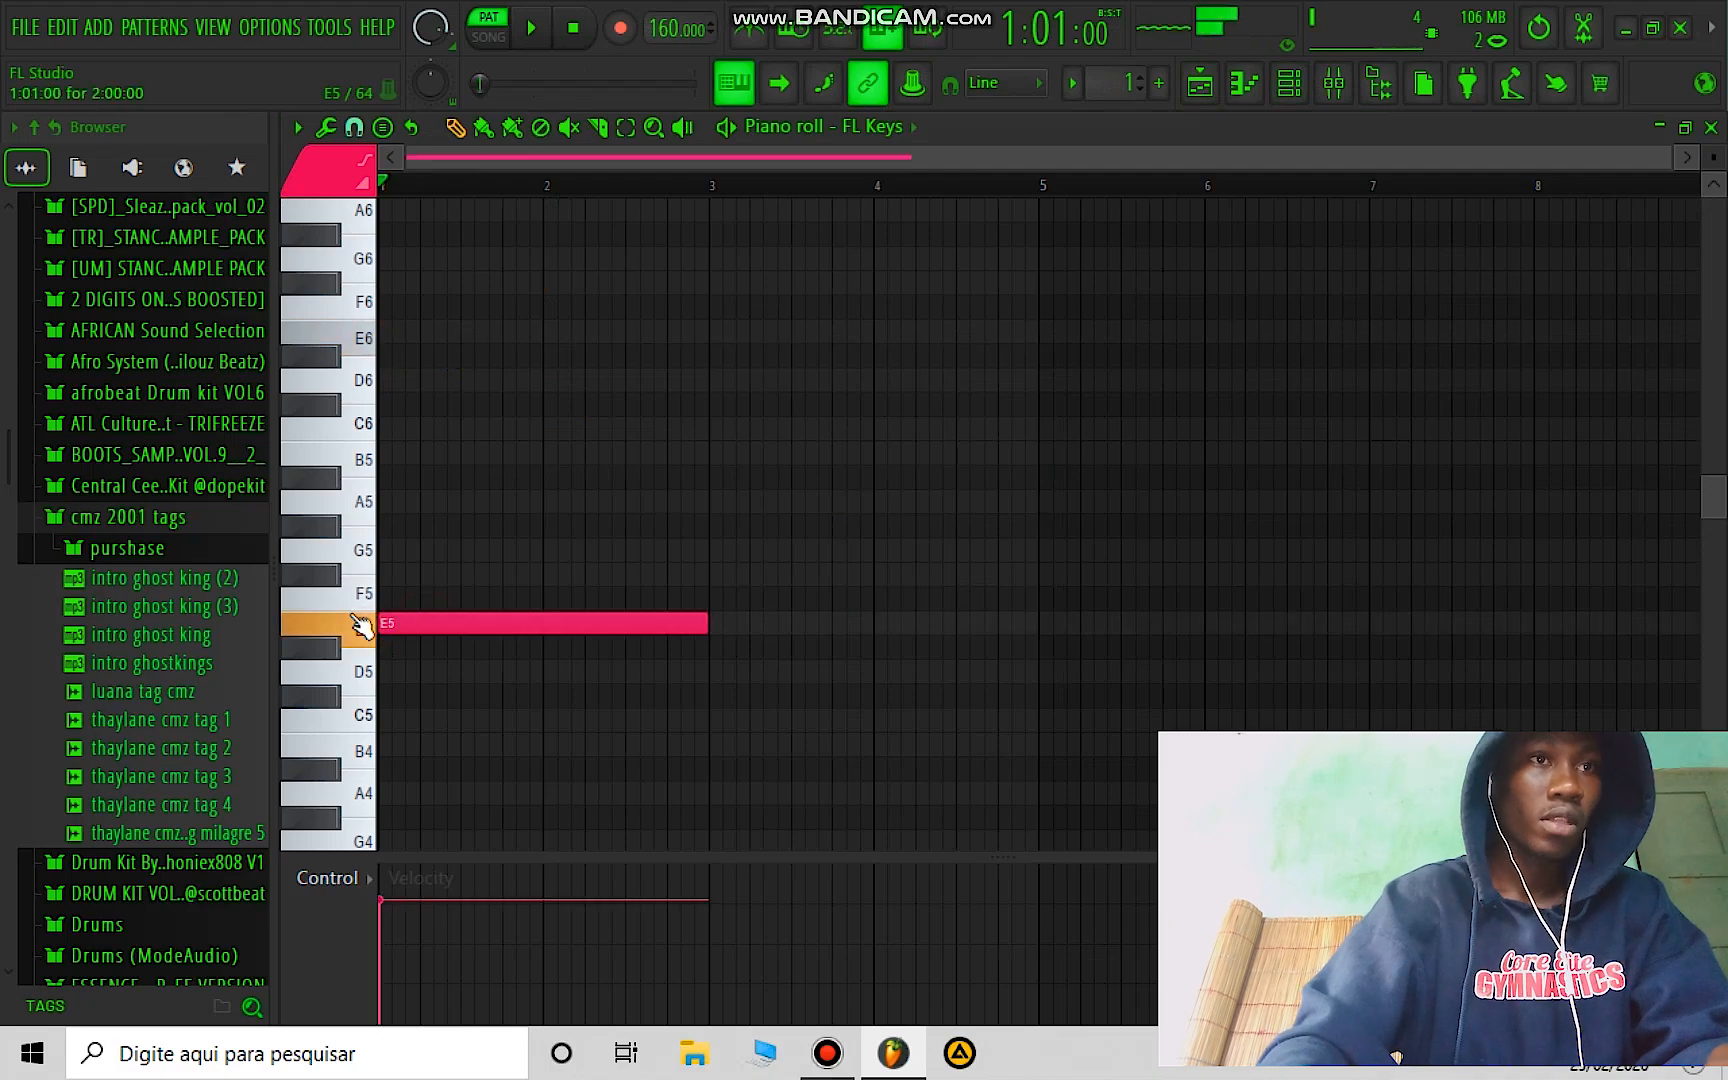
click(405, 552)
click(405, 452)
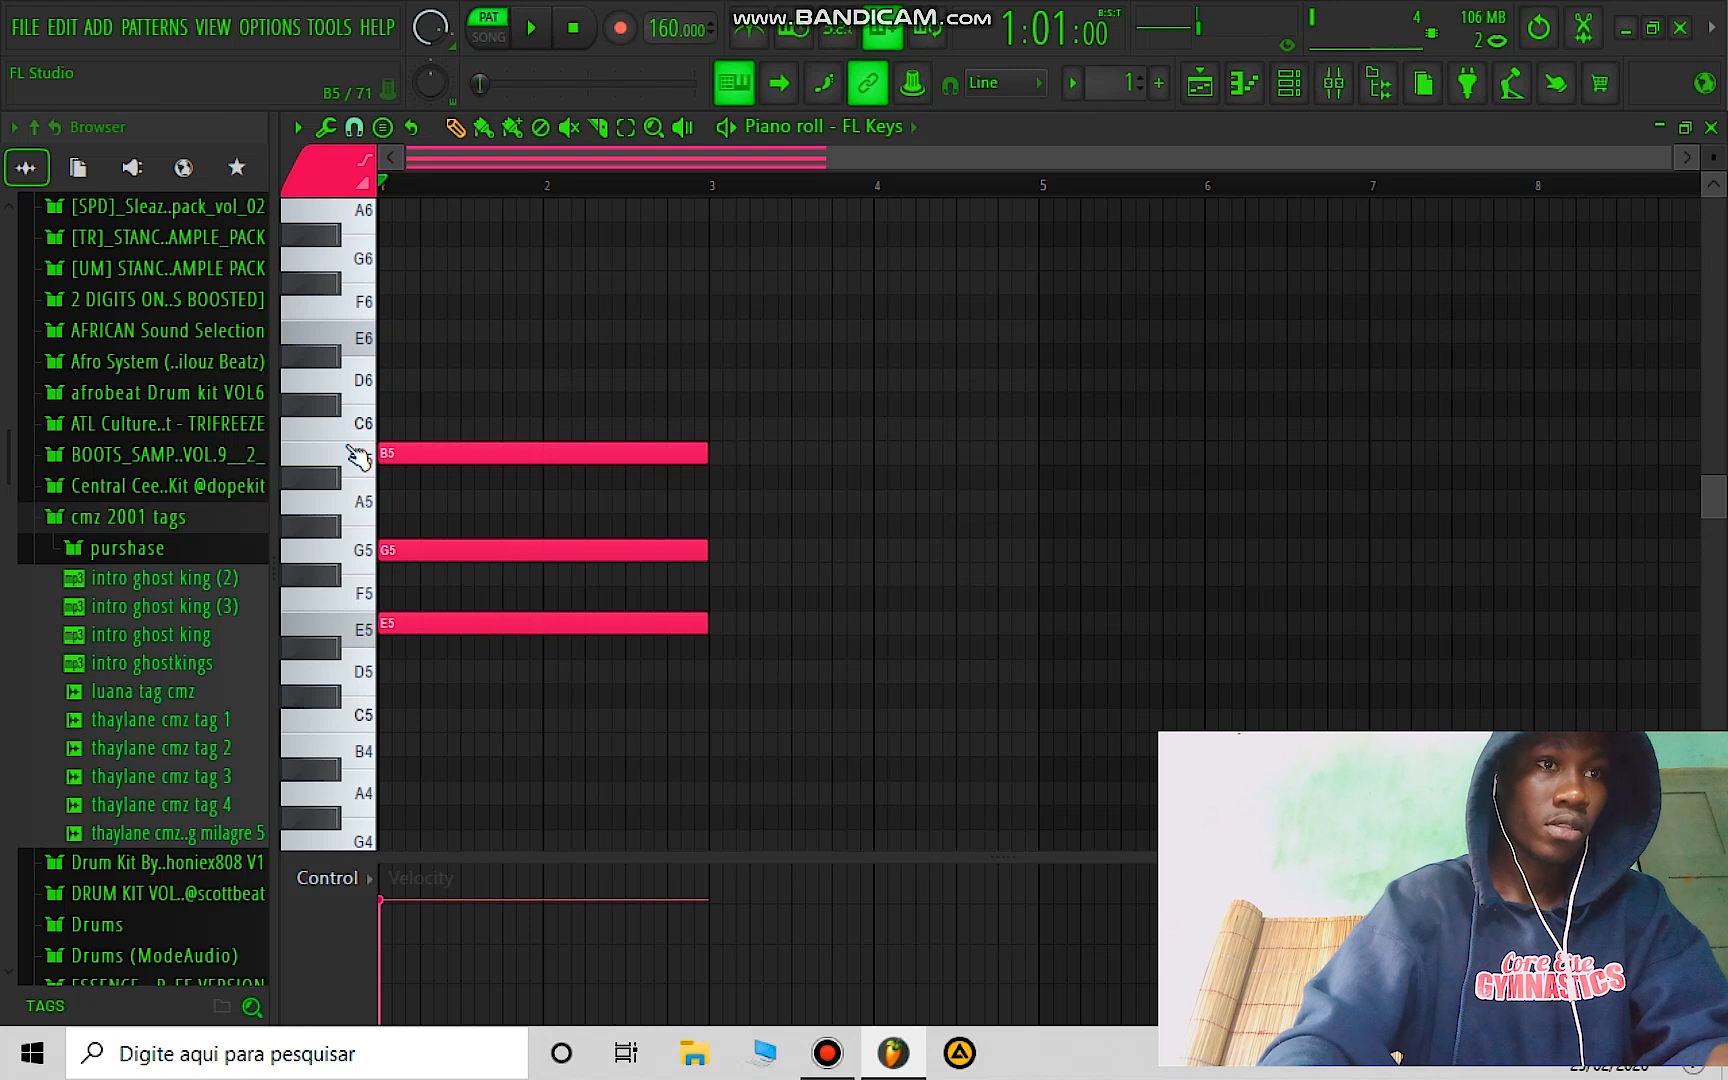
scroll(694, 347, down, 3)
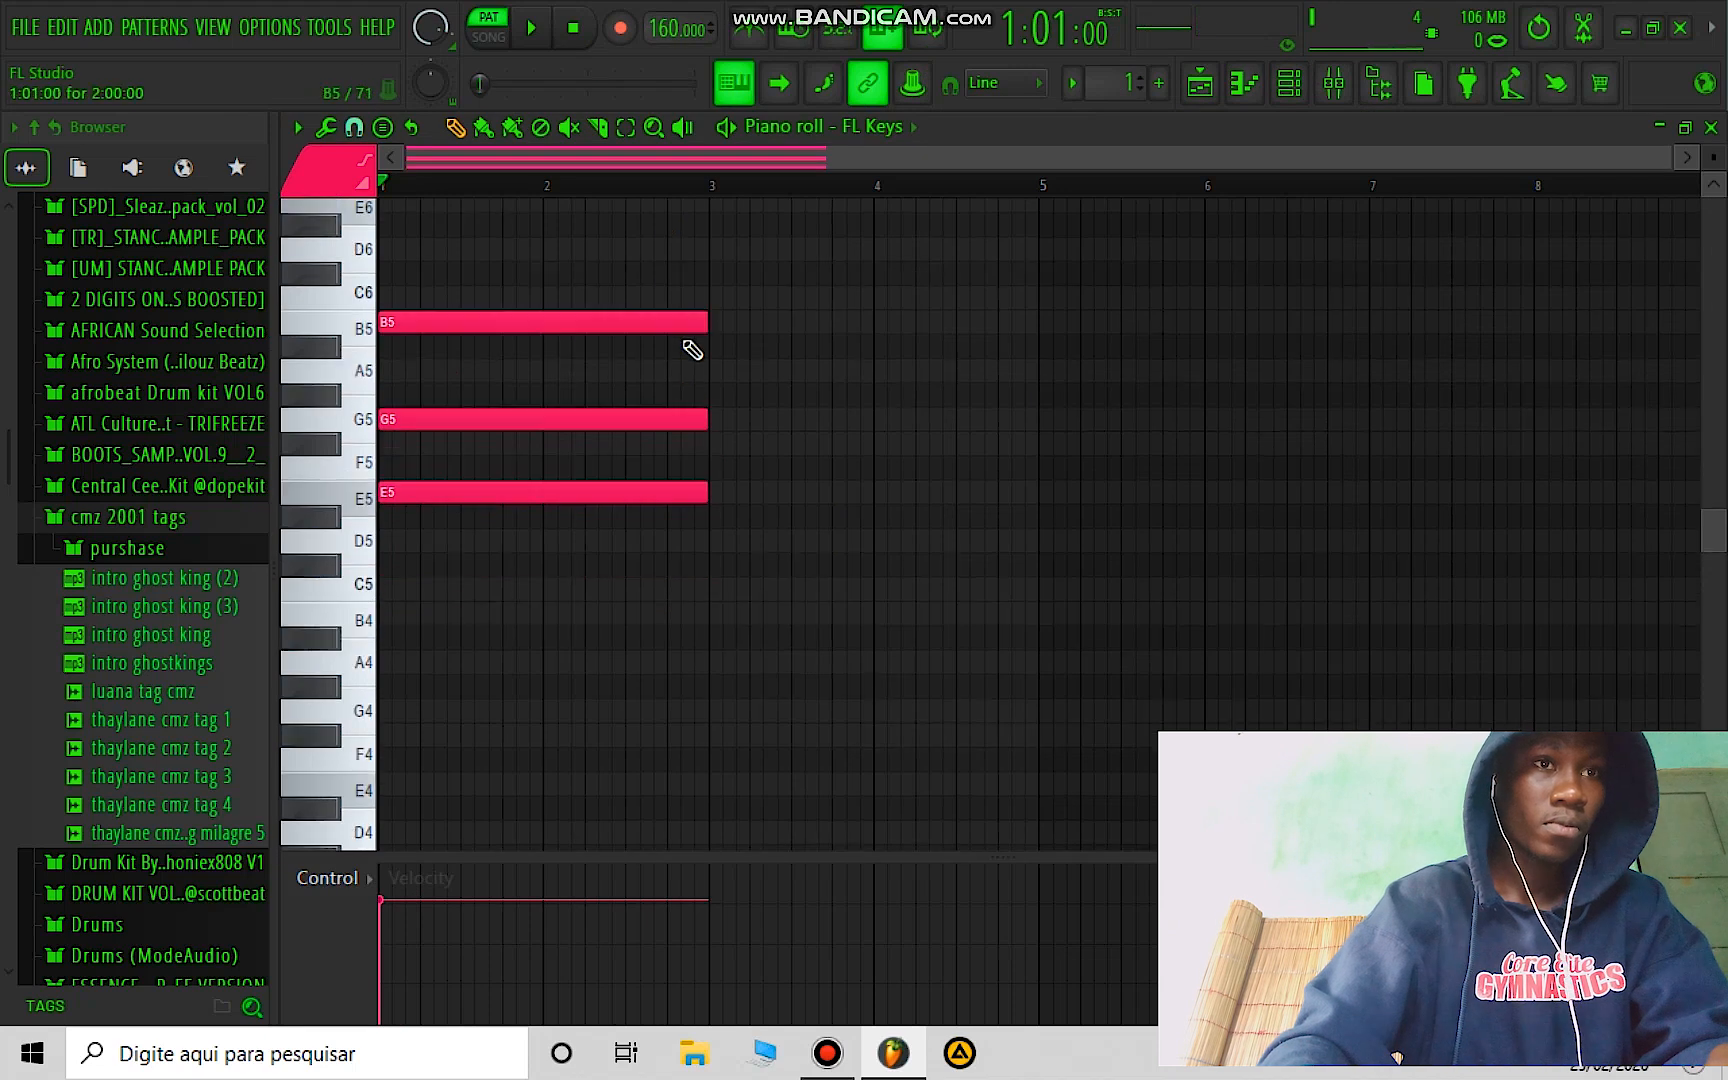
Step: Duplicate the opening chord to bar 3 while previewing playback, and clear the selection
key(space)
key(ctrl+b)
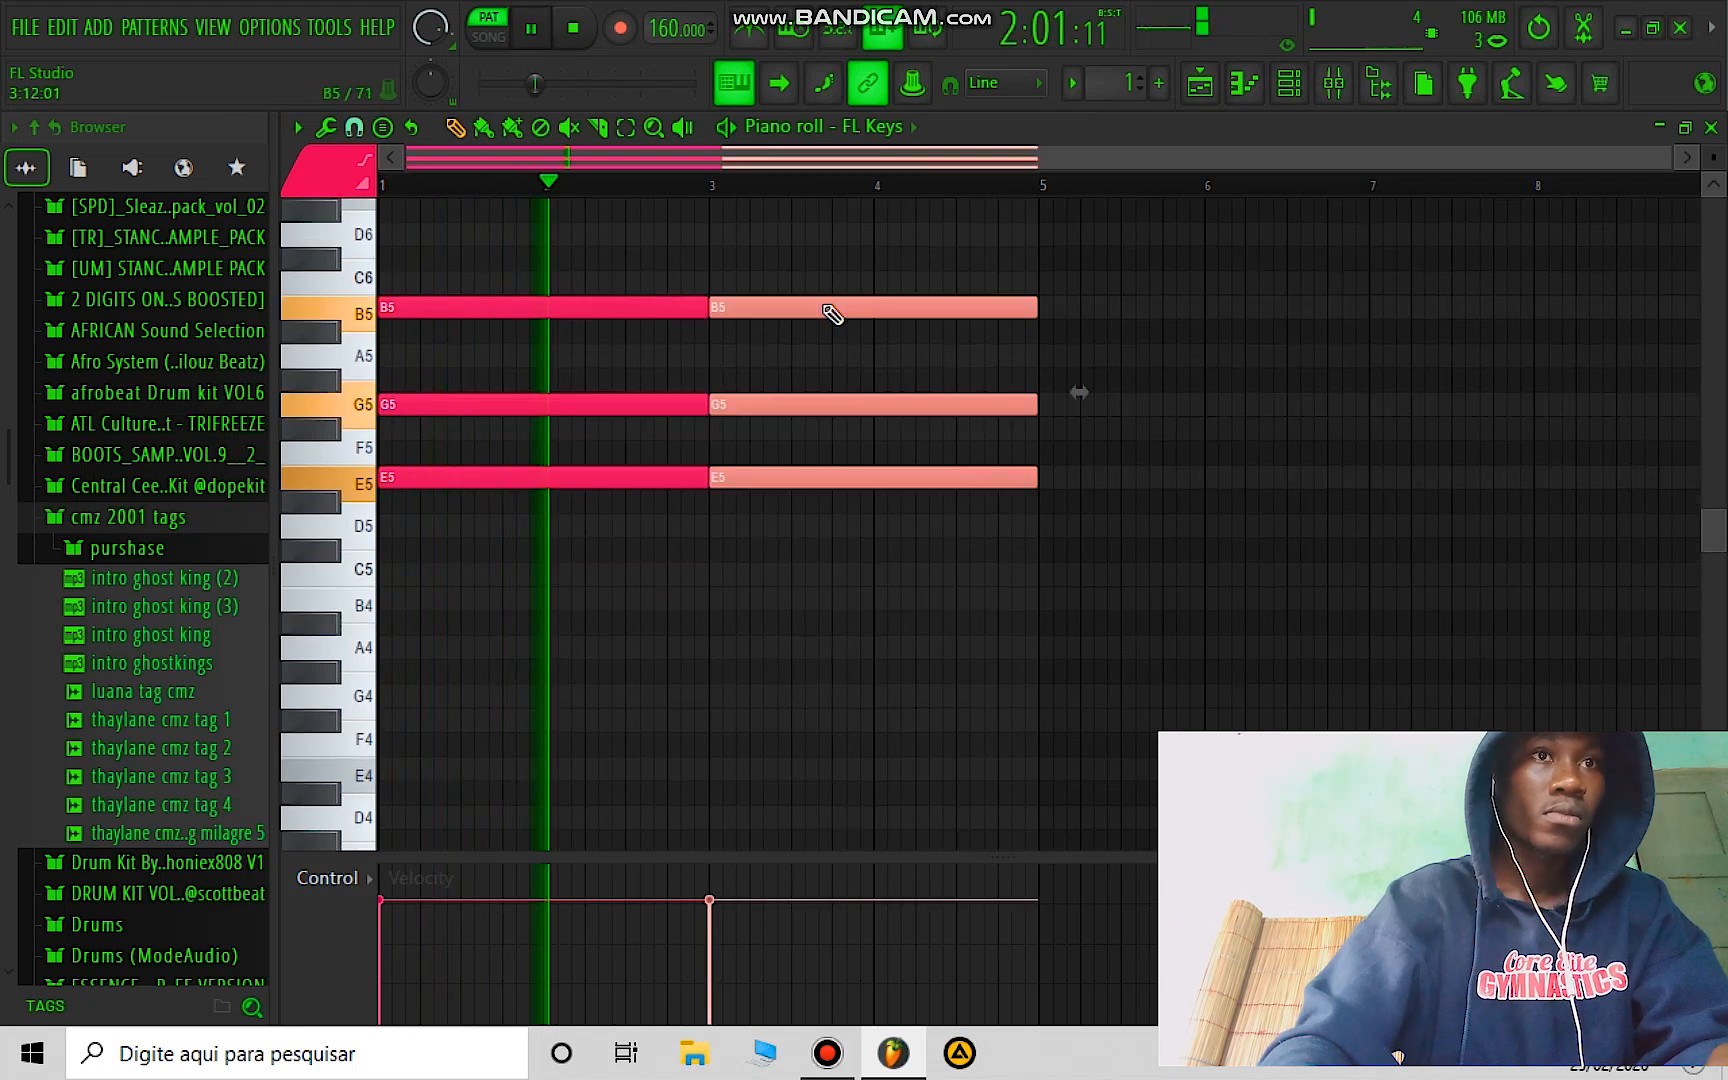
key(space)
key(ctrl+d)
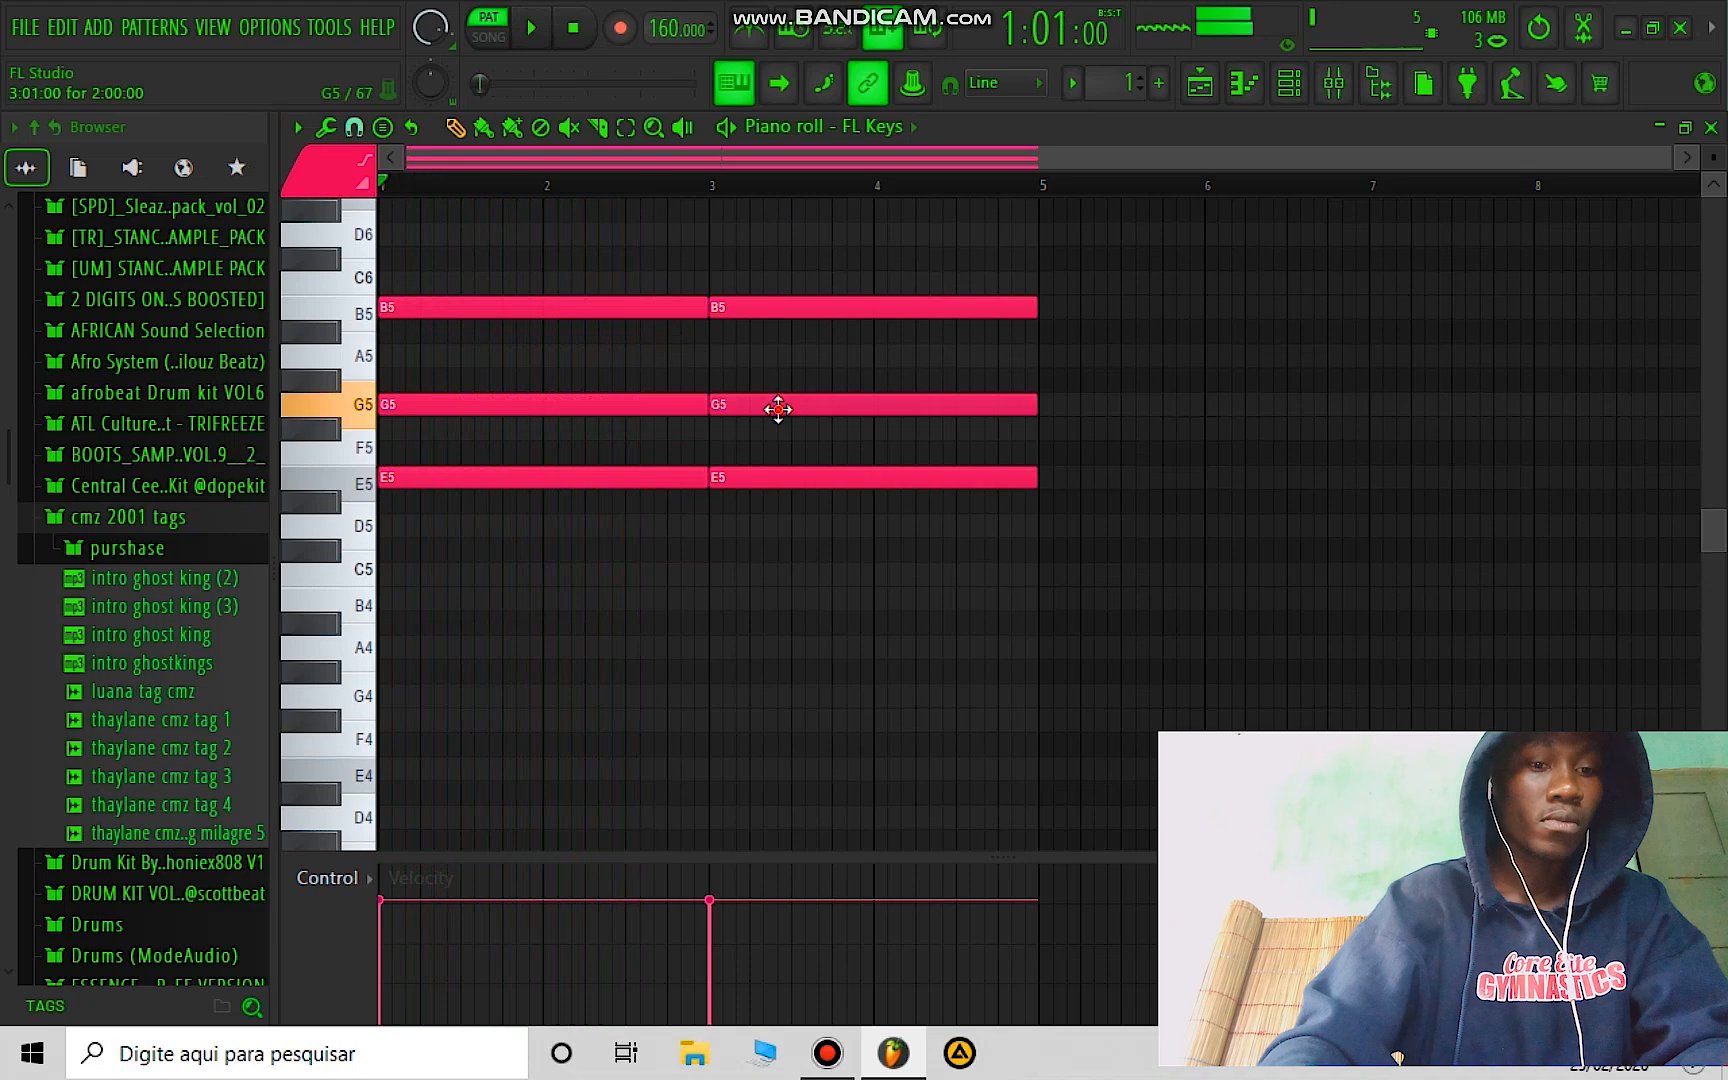
Step: Raise the middle note of the bar 3 chord one semitone, and lower the whole chord two semitones to D5, F#5 and A5
drag(777, 409, 777, 381)
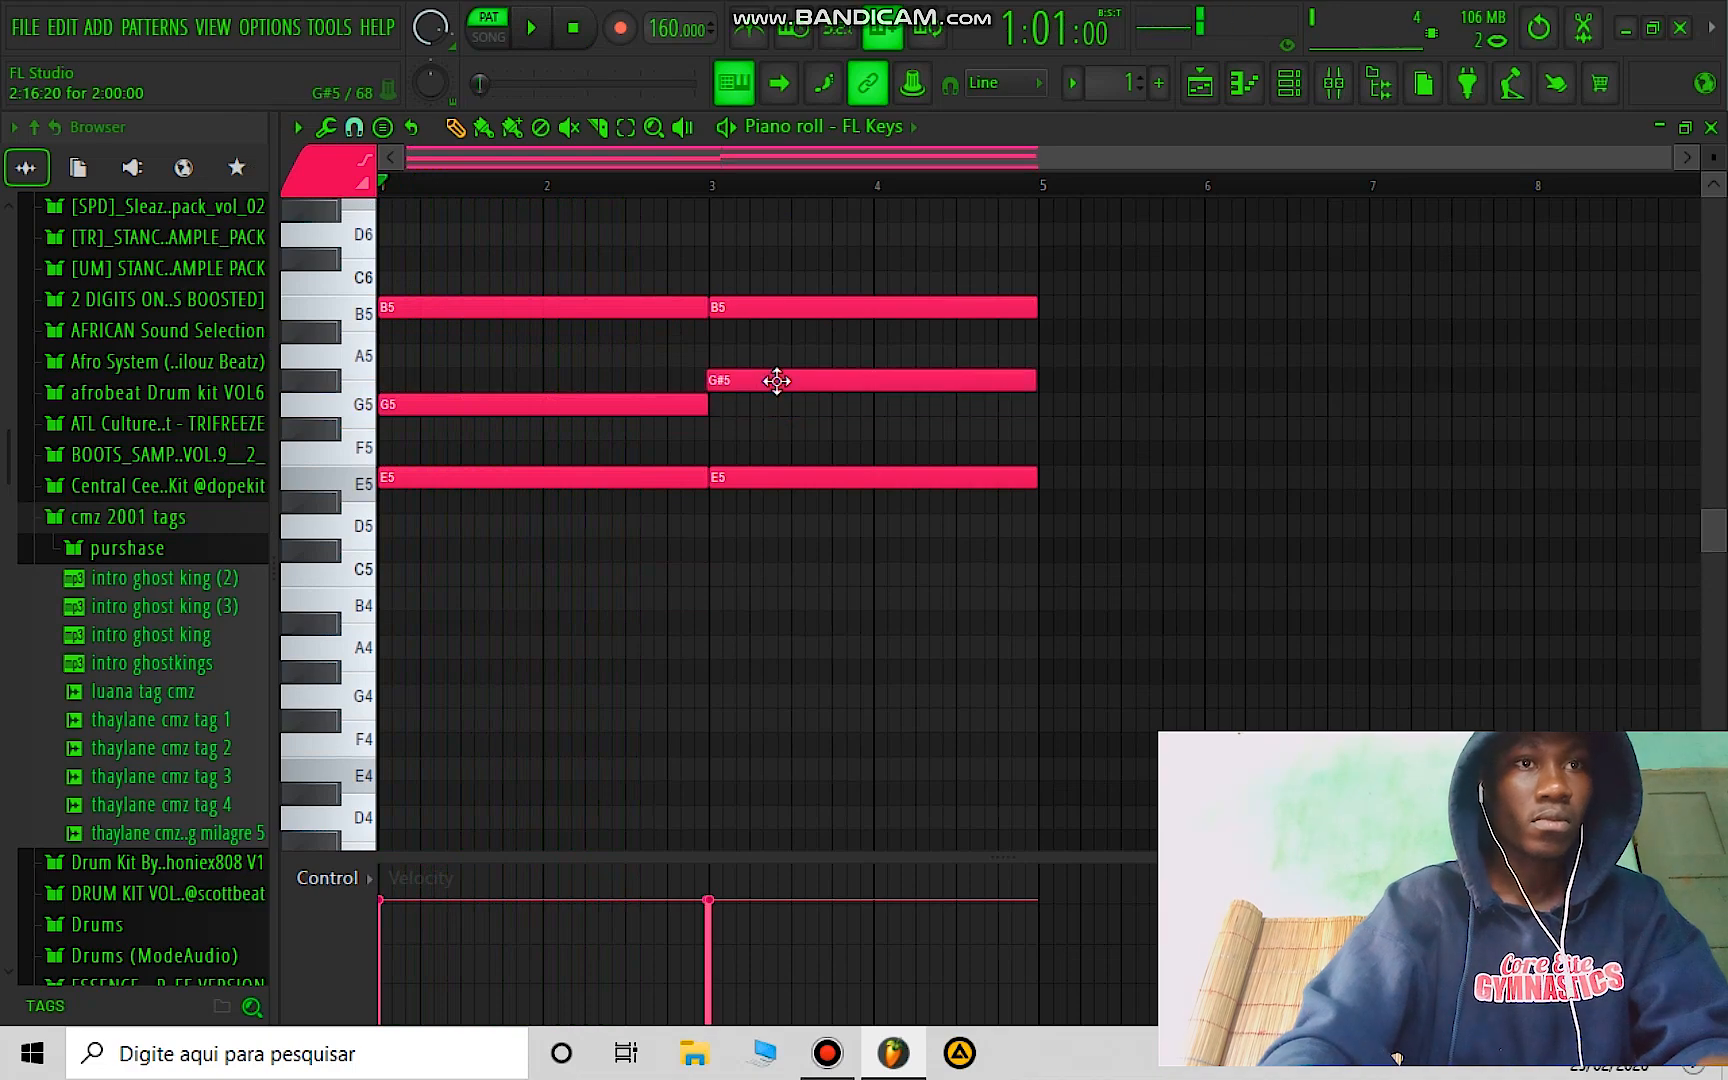
drag(866, 252, 852, 552)
key(shift+Down)
key(shift+Down)
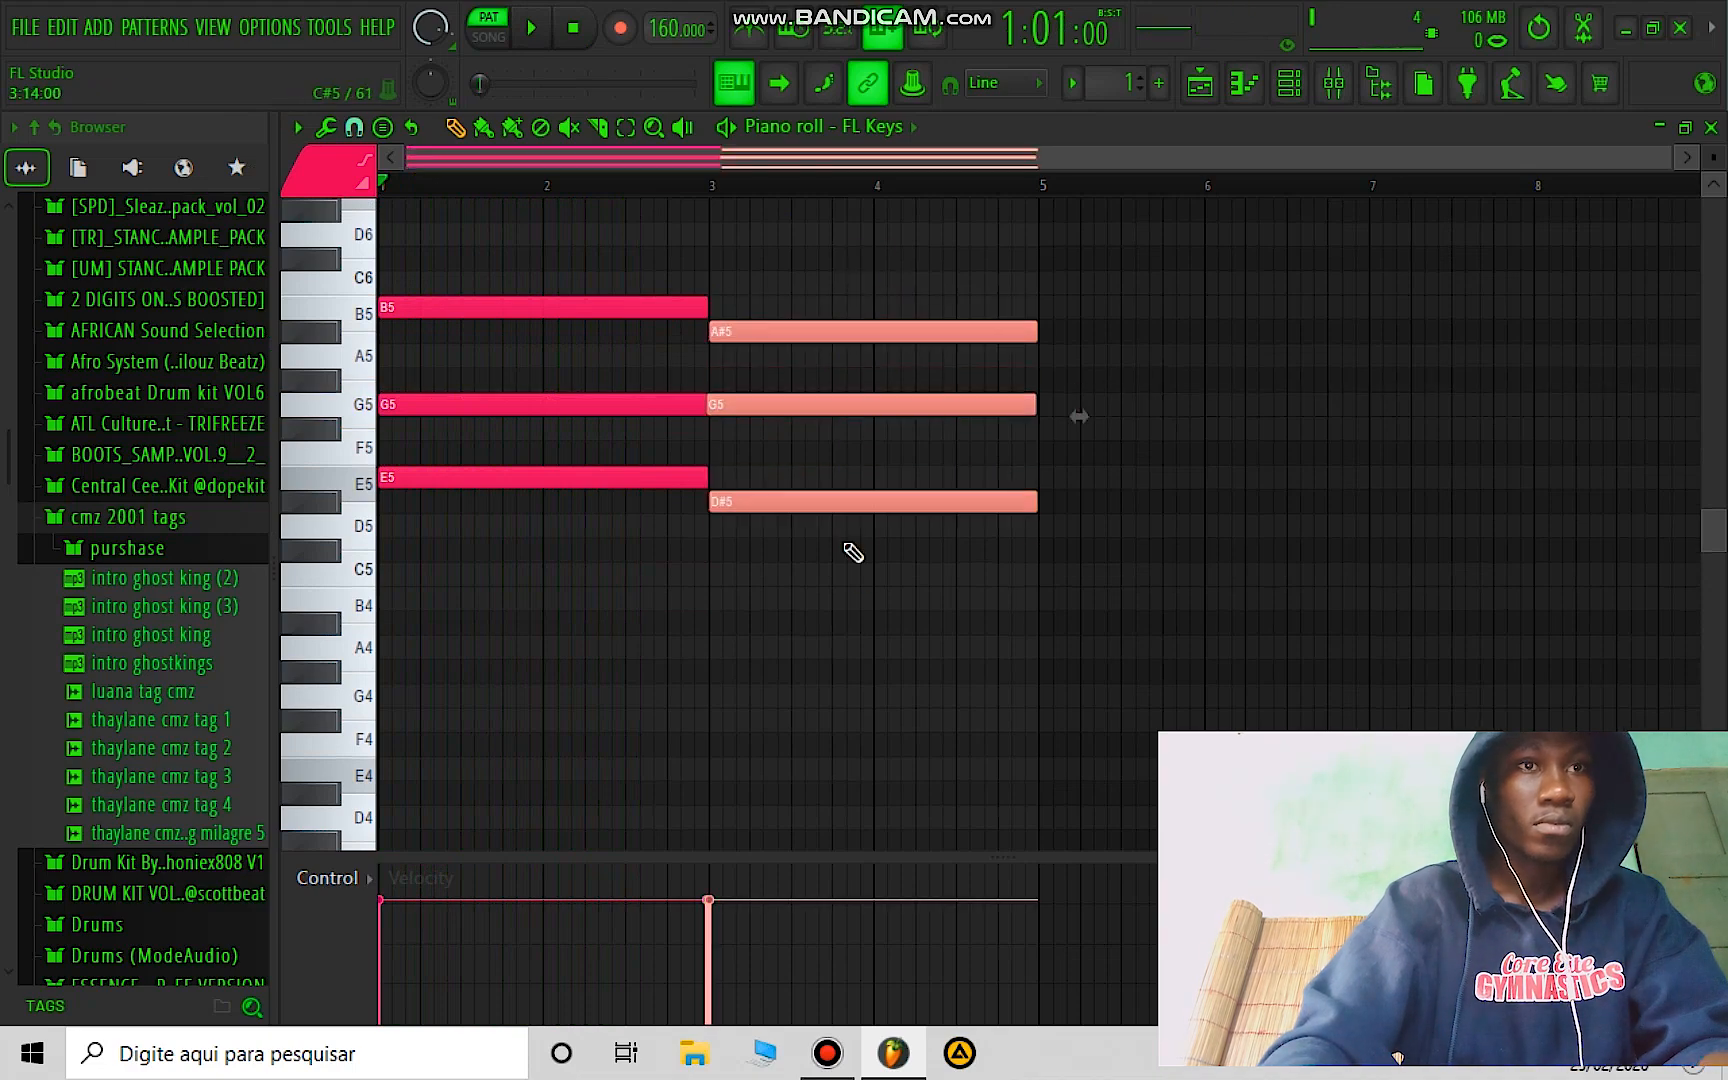
key(space)
Step: Align the F#5 note with the other notes of the bar 3 chord and play the pattern back
click(797, 427)
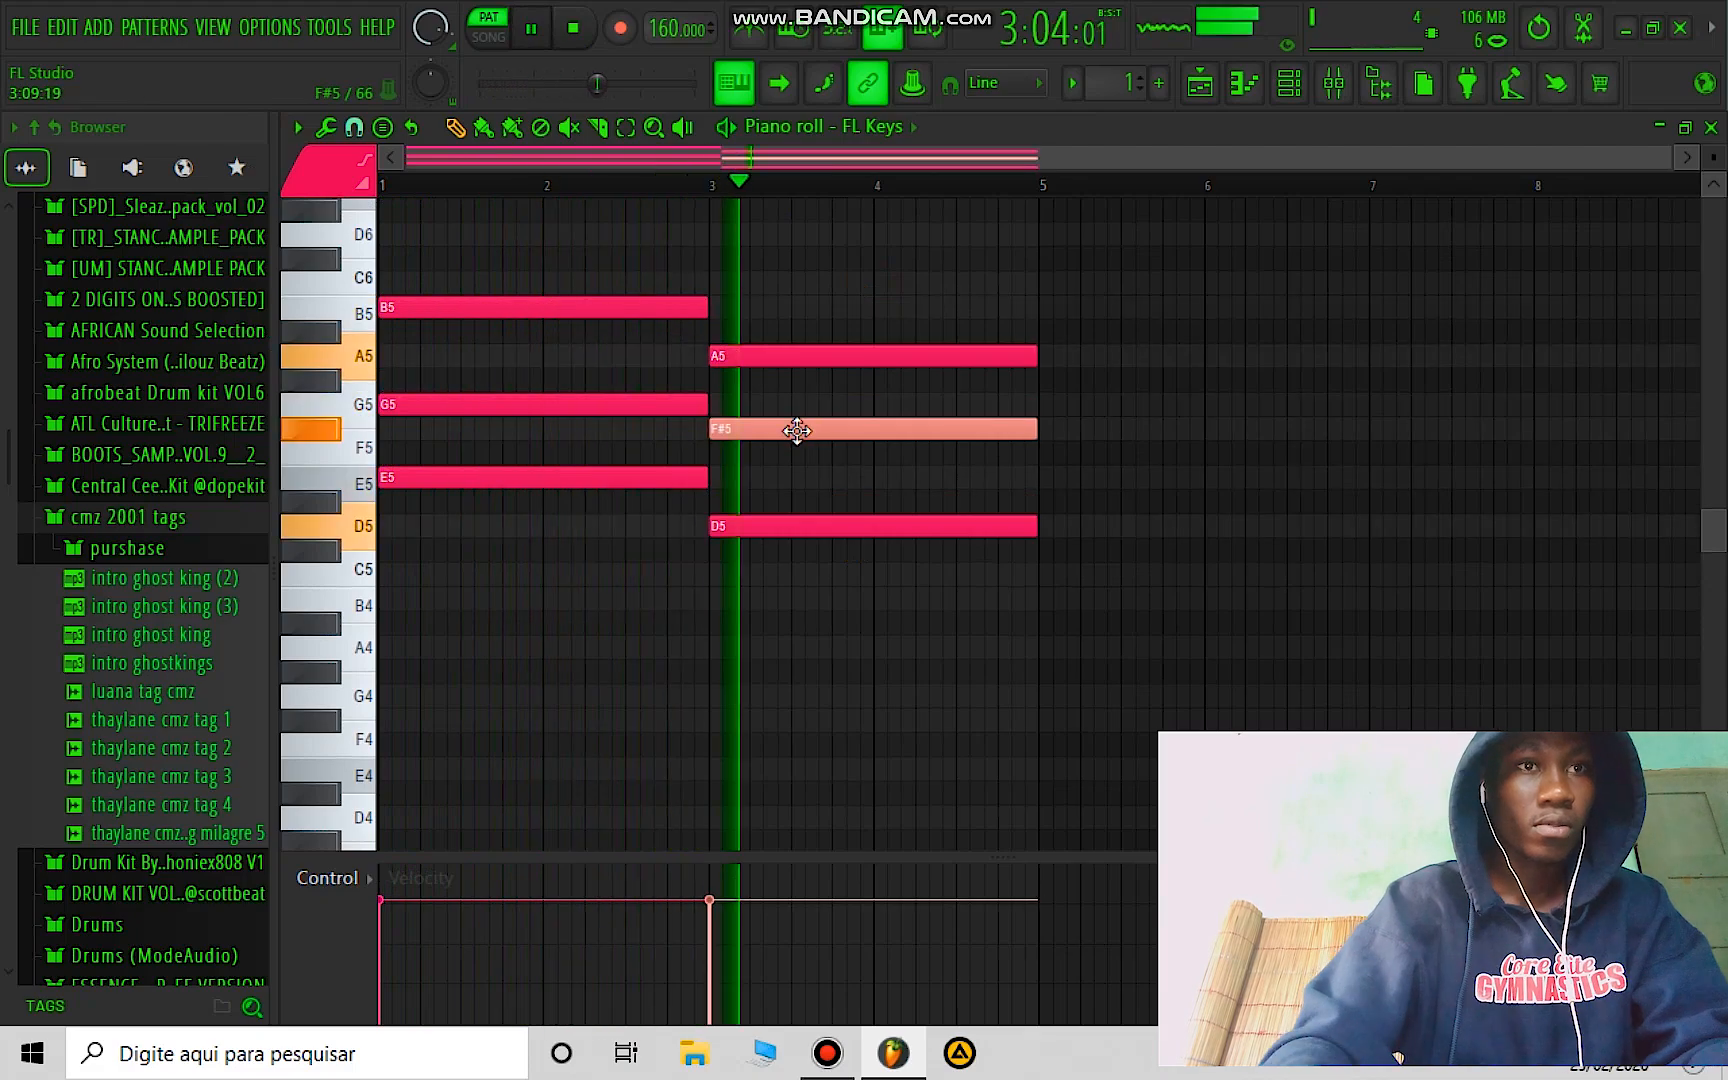
drag(797, 430, 801, 430)
key(space)
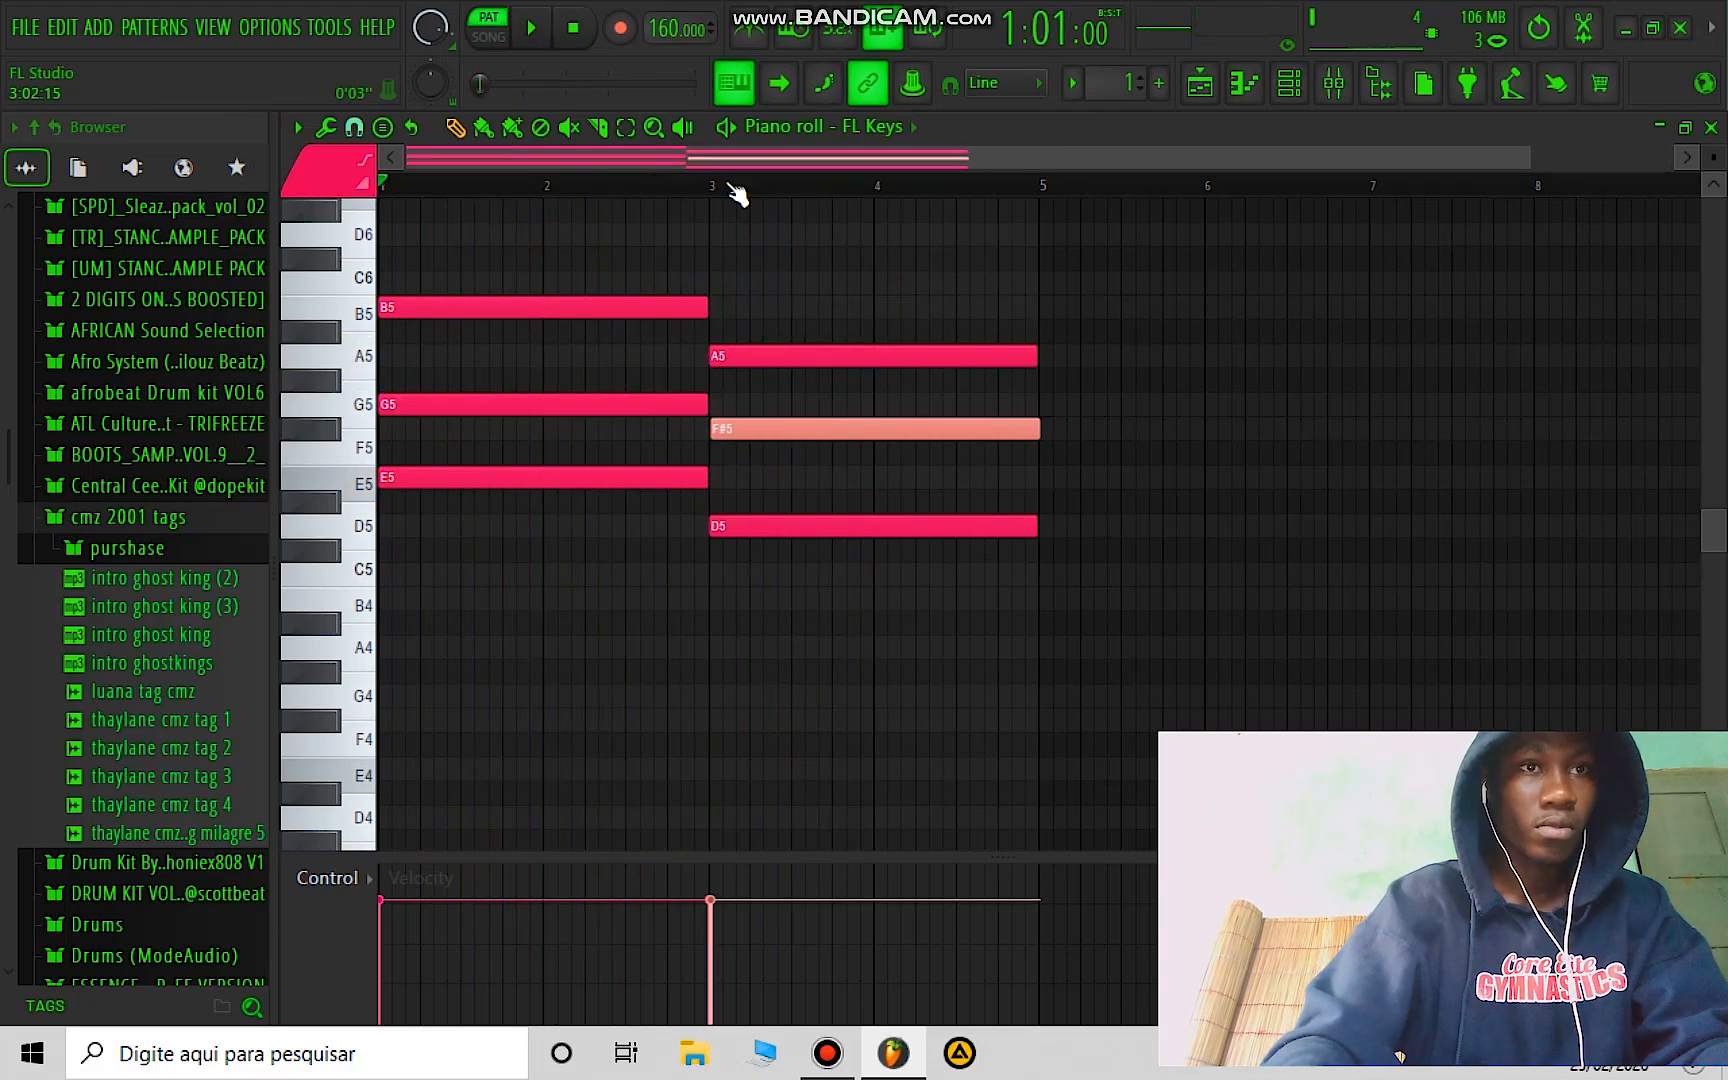
scroll(737, 194, up, 4)
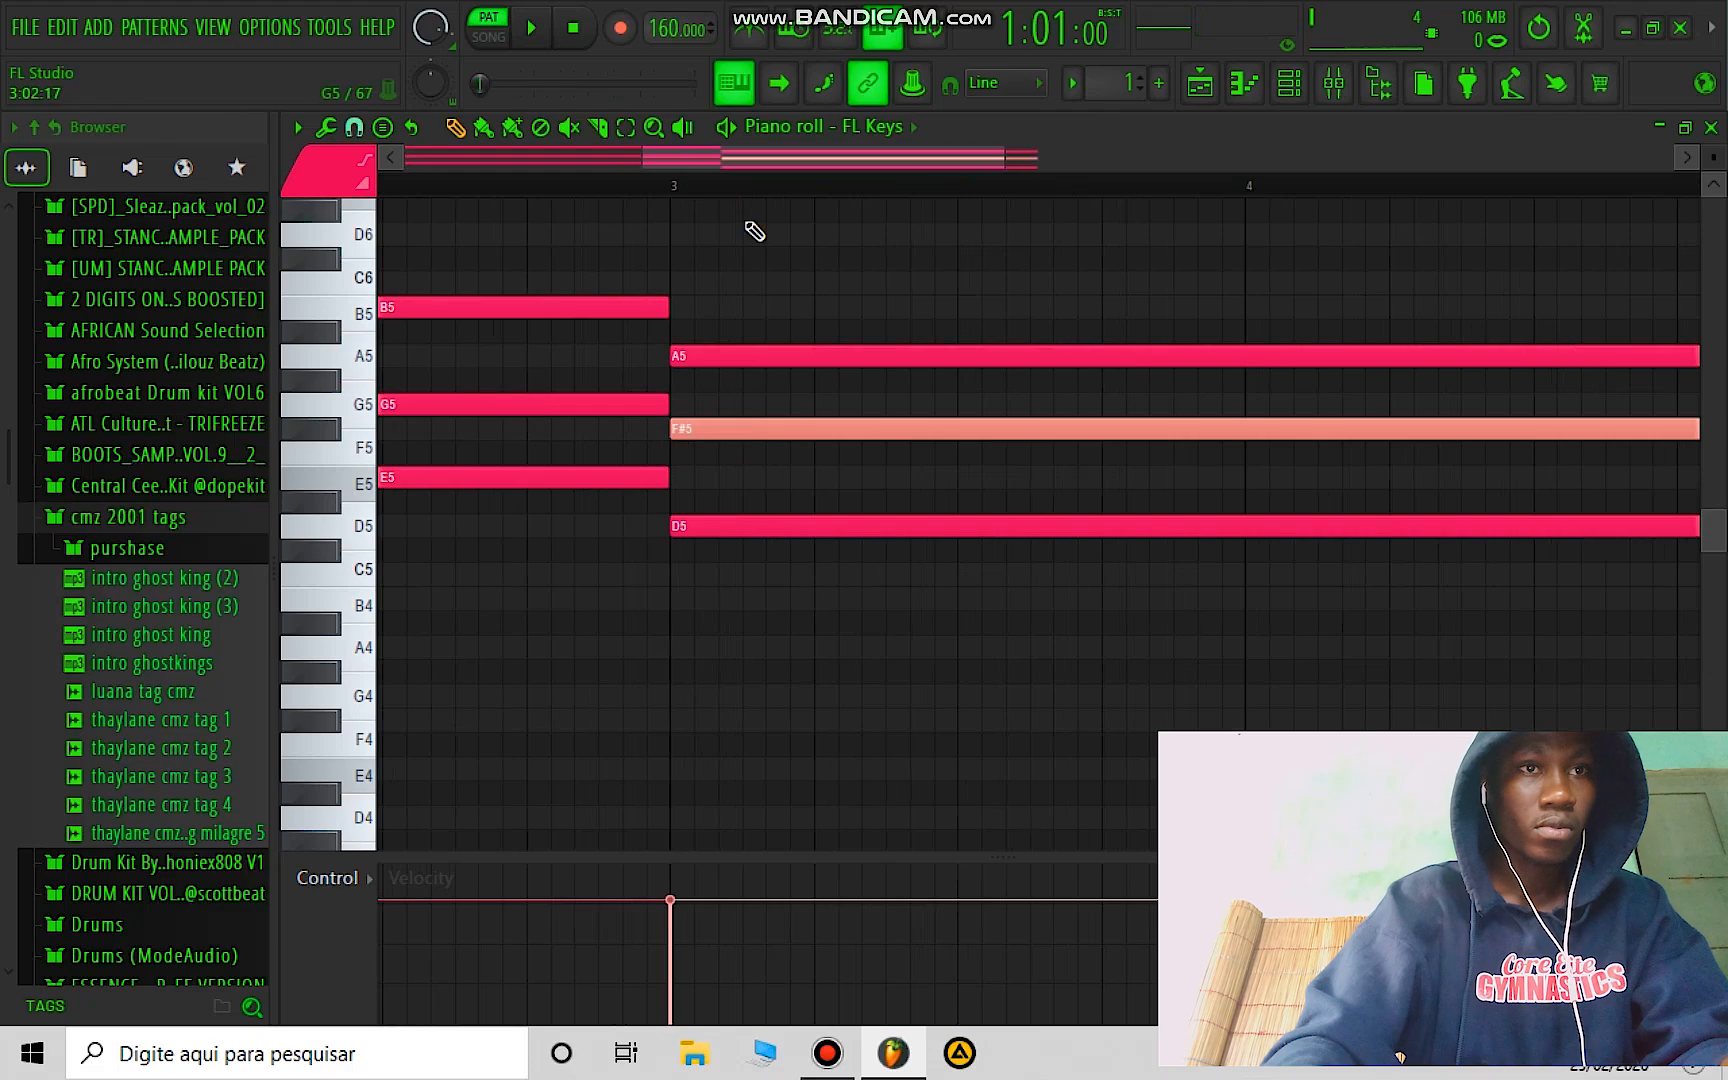
scroll(757, 204, down, 5)
click(740, 355)
key(space)
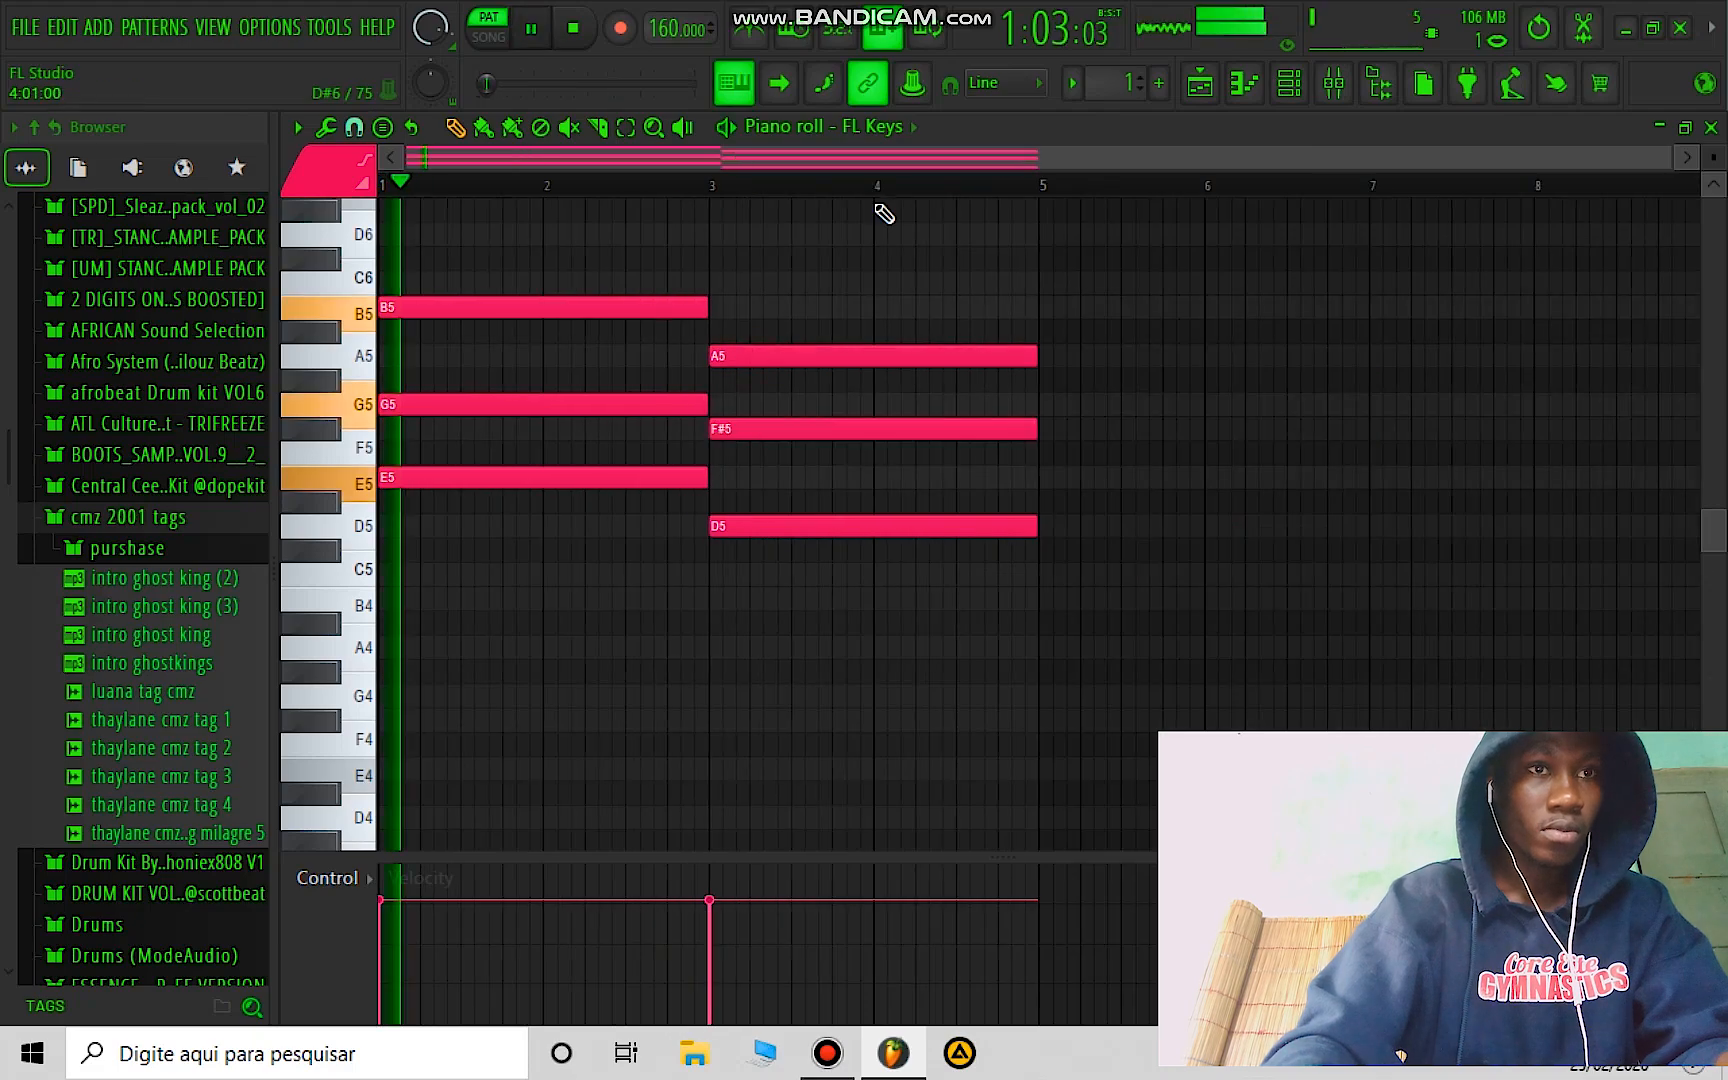
Step: Duplicate the bar 3 chord to bar 5 and lower the copy two semitones to C5, E5 and G5
drag(918, 316, 849, 580)
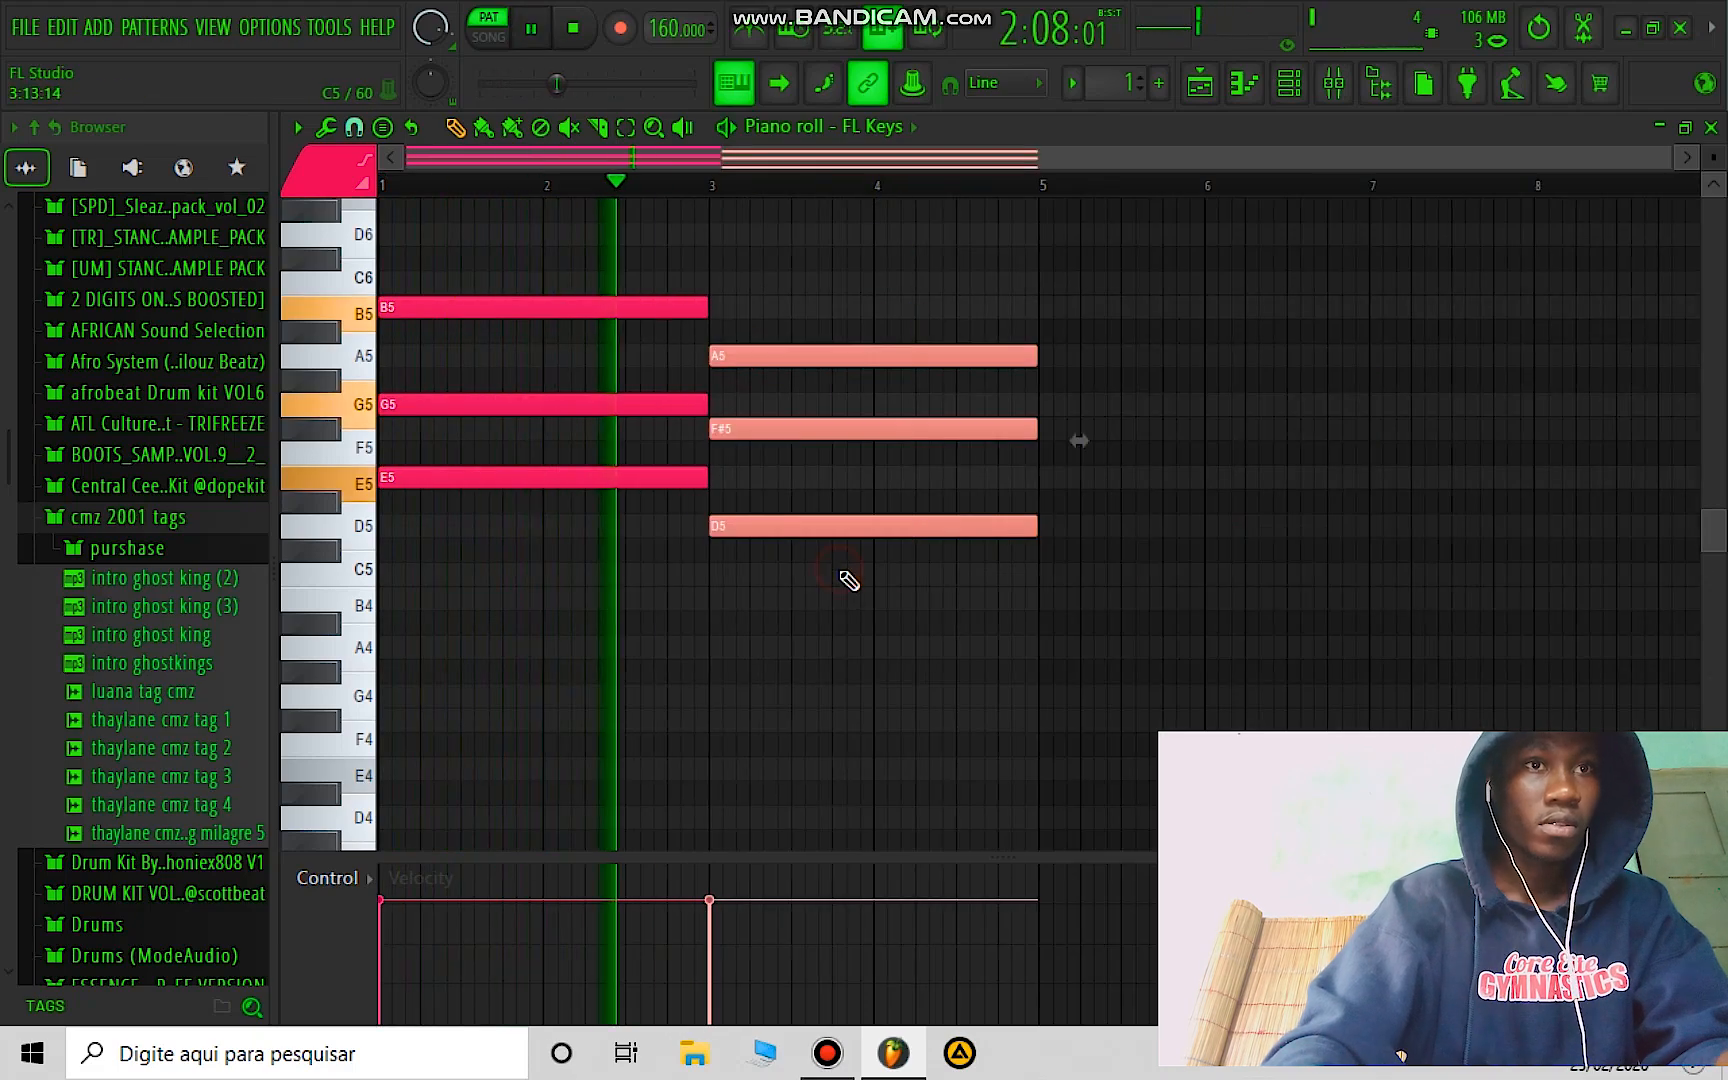
key(ctrl+b)
key(shift+Down)
key(shift+Down)
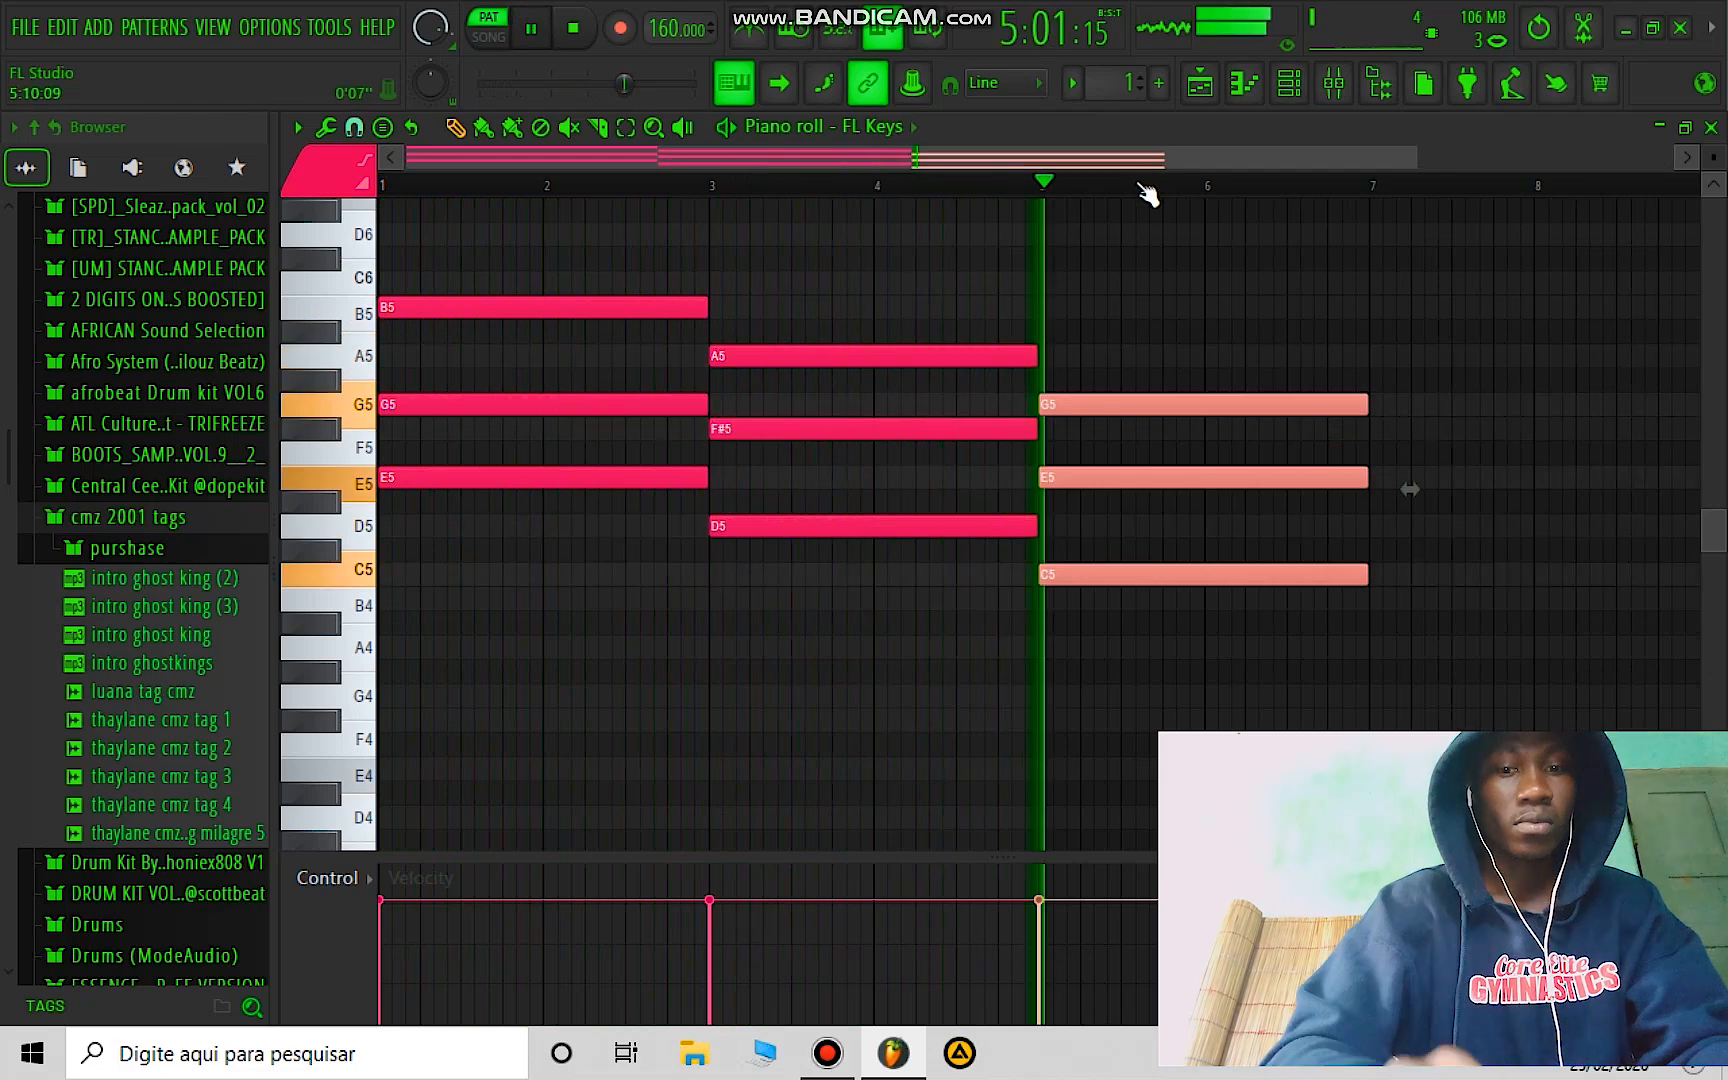
Step: Duplicate the bar 5 chord to bar 7 and raise the copy two semitones to D5, F#5 and A5
key(ctrl+b)
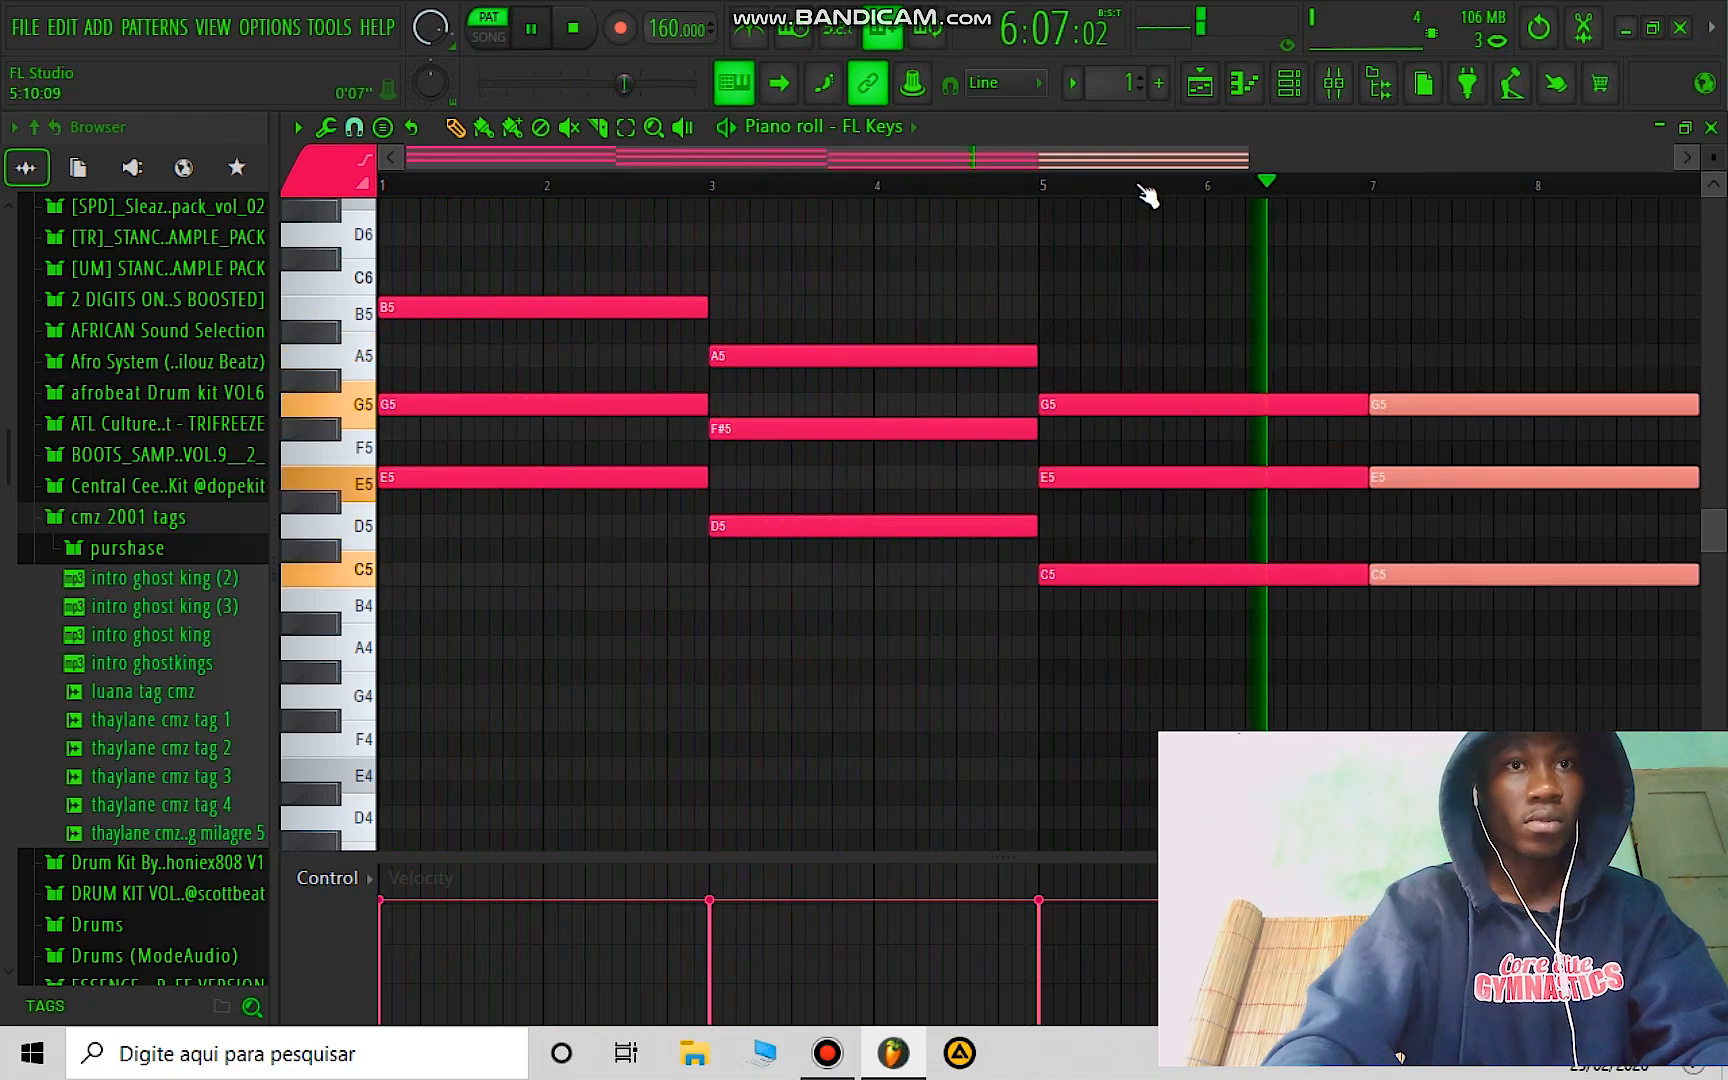
key(shift+Up)
key(shift+Up)
scroll(1122, 189, down, 2)
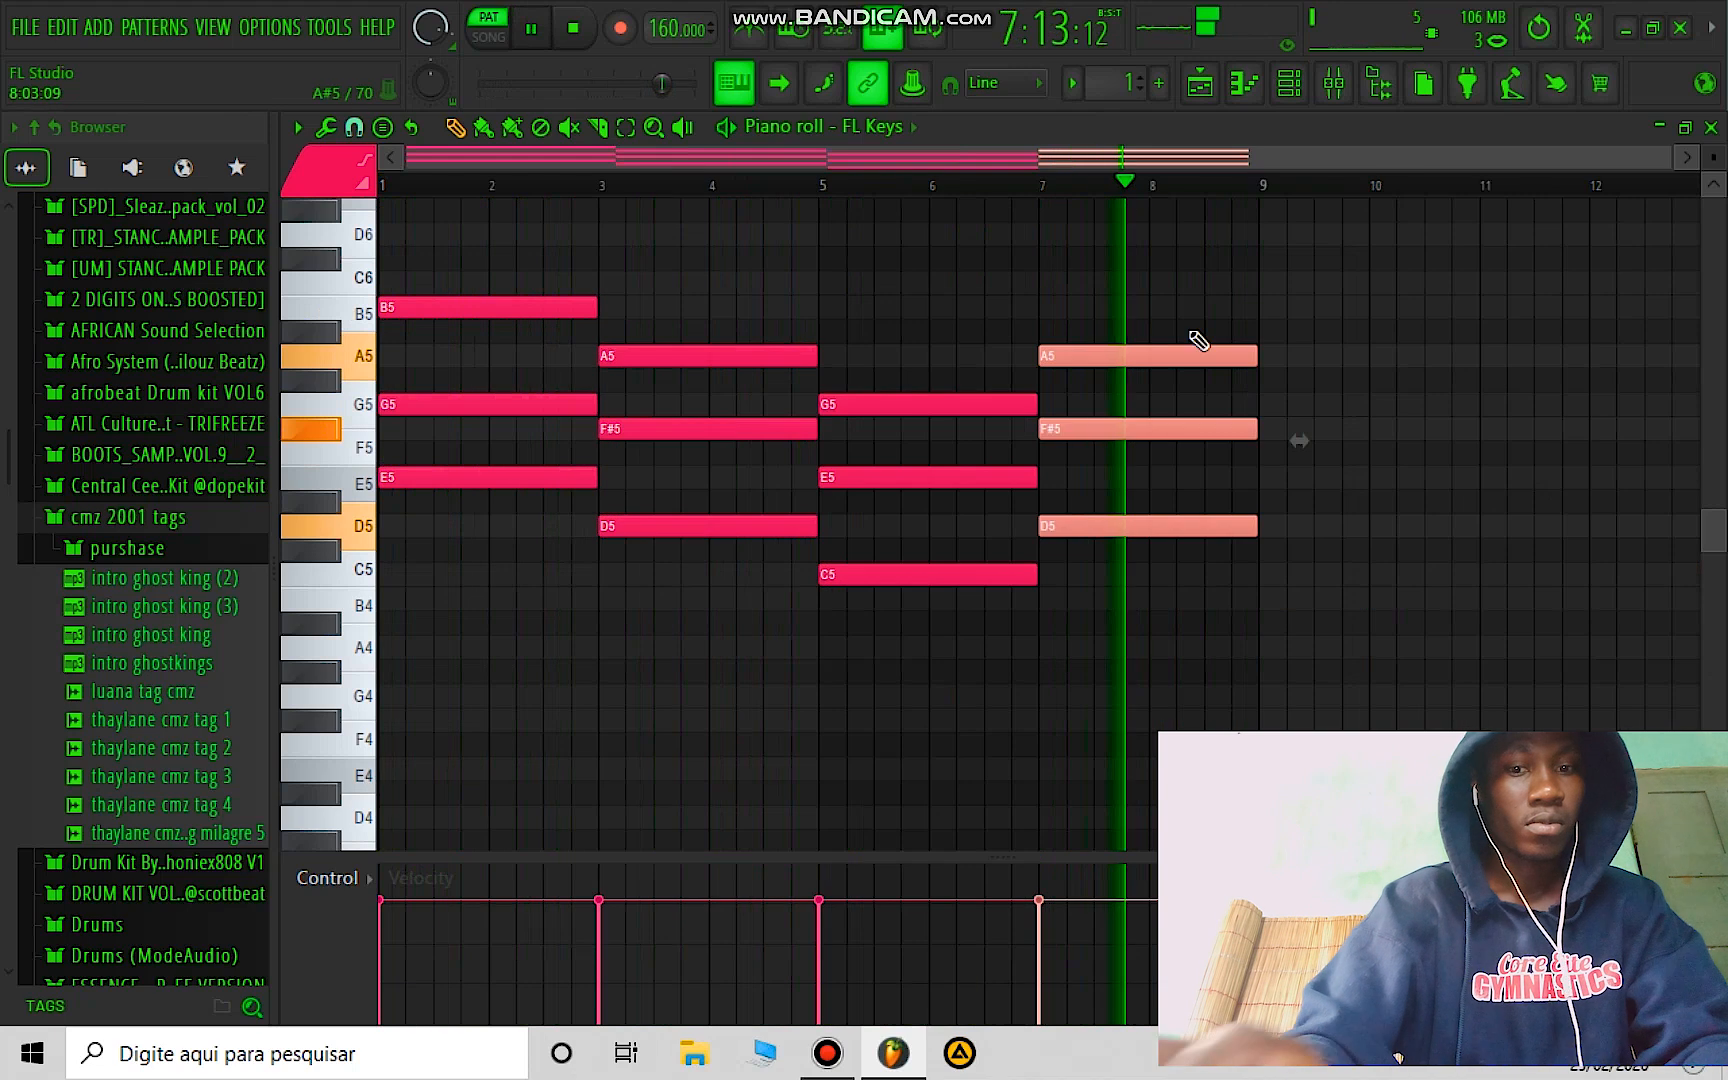
Step: Copy the lowest note of each of the four chords to the octave above its chord: E6, D6, C6 and D6
drag(1207, 528, 888, 574)
drag(768, 534, 560, 482)
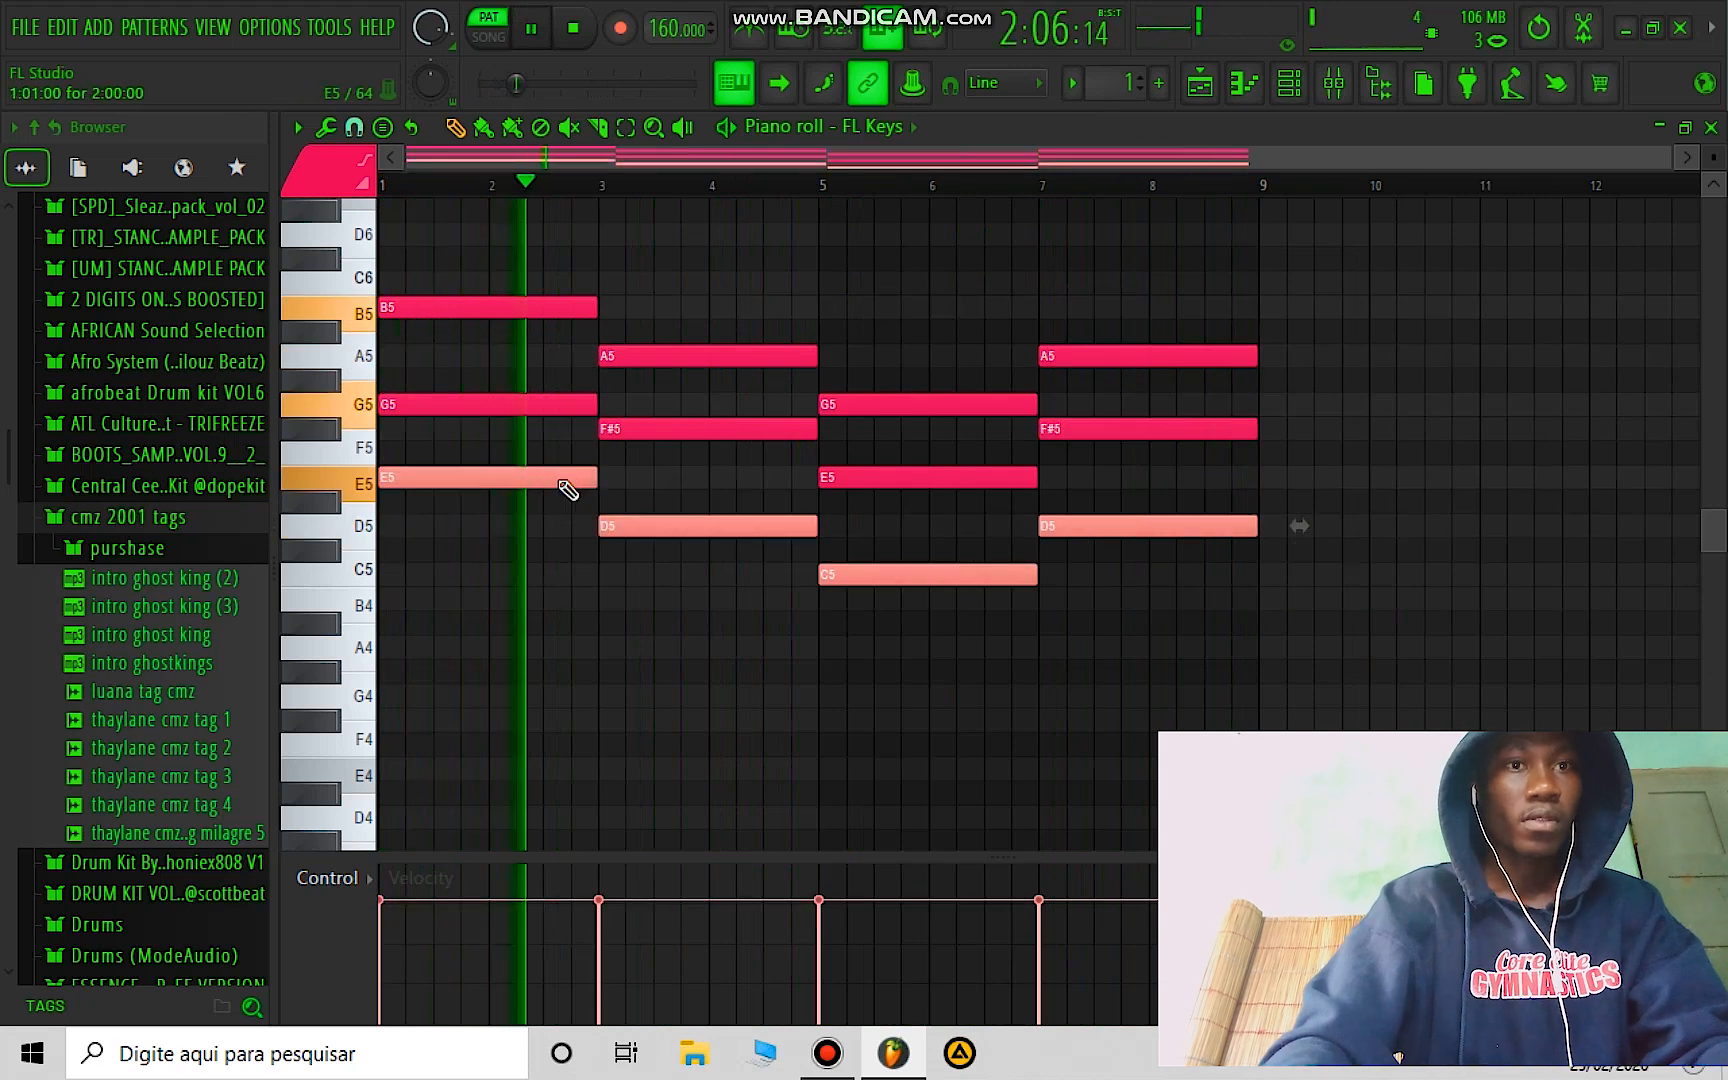
key(ctrl+Up)
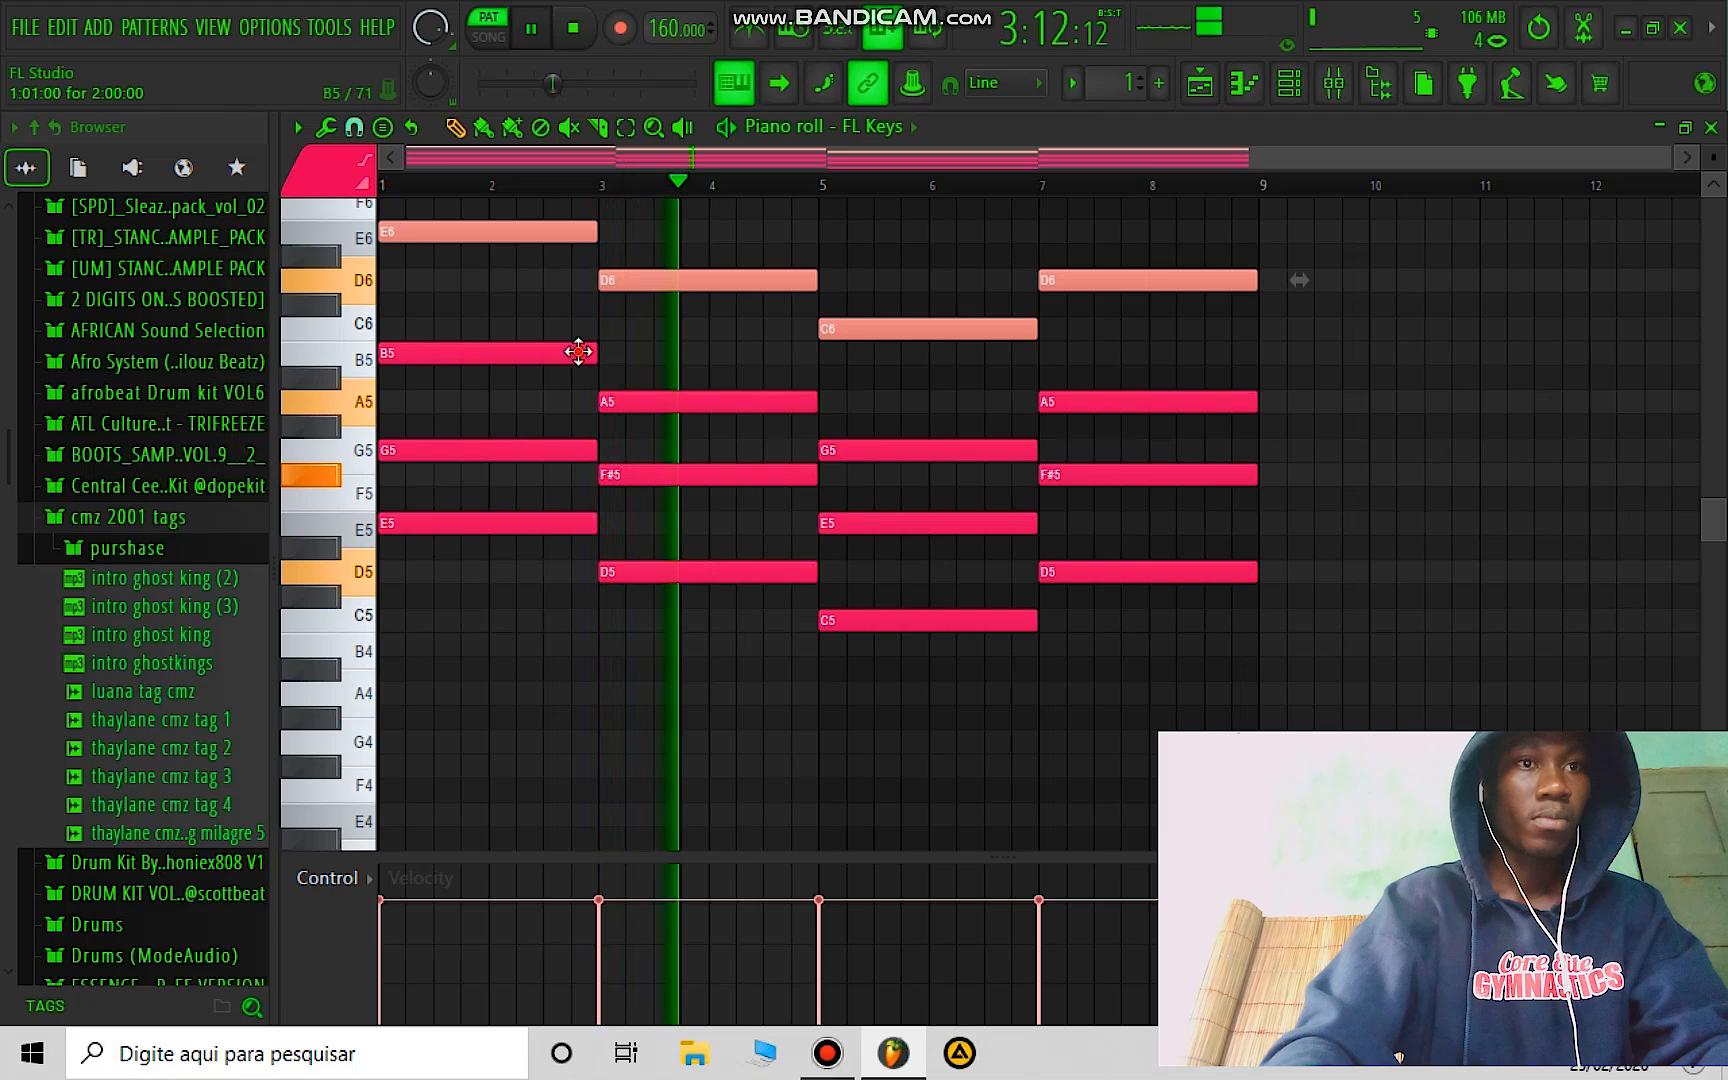
ctrl+click(604, 317)
Step: Add a B6 melody note above the first chord, starting at step 3 of bar 1 and lasting four steps
scroll(768, 241, up, 3)
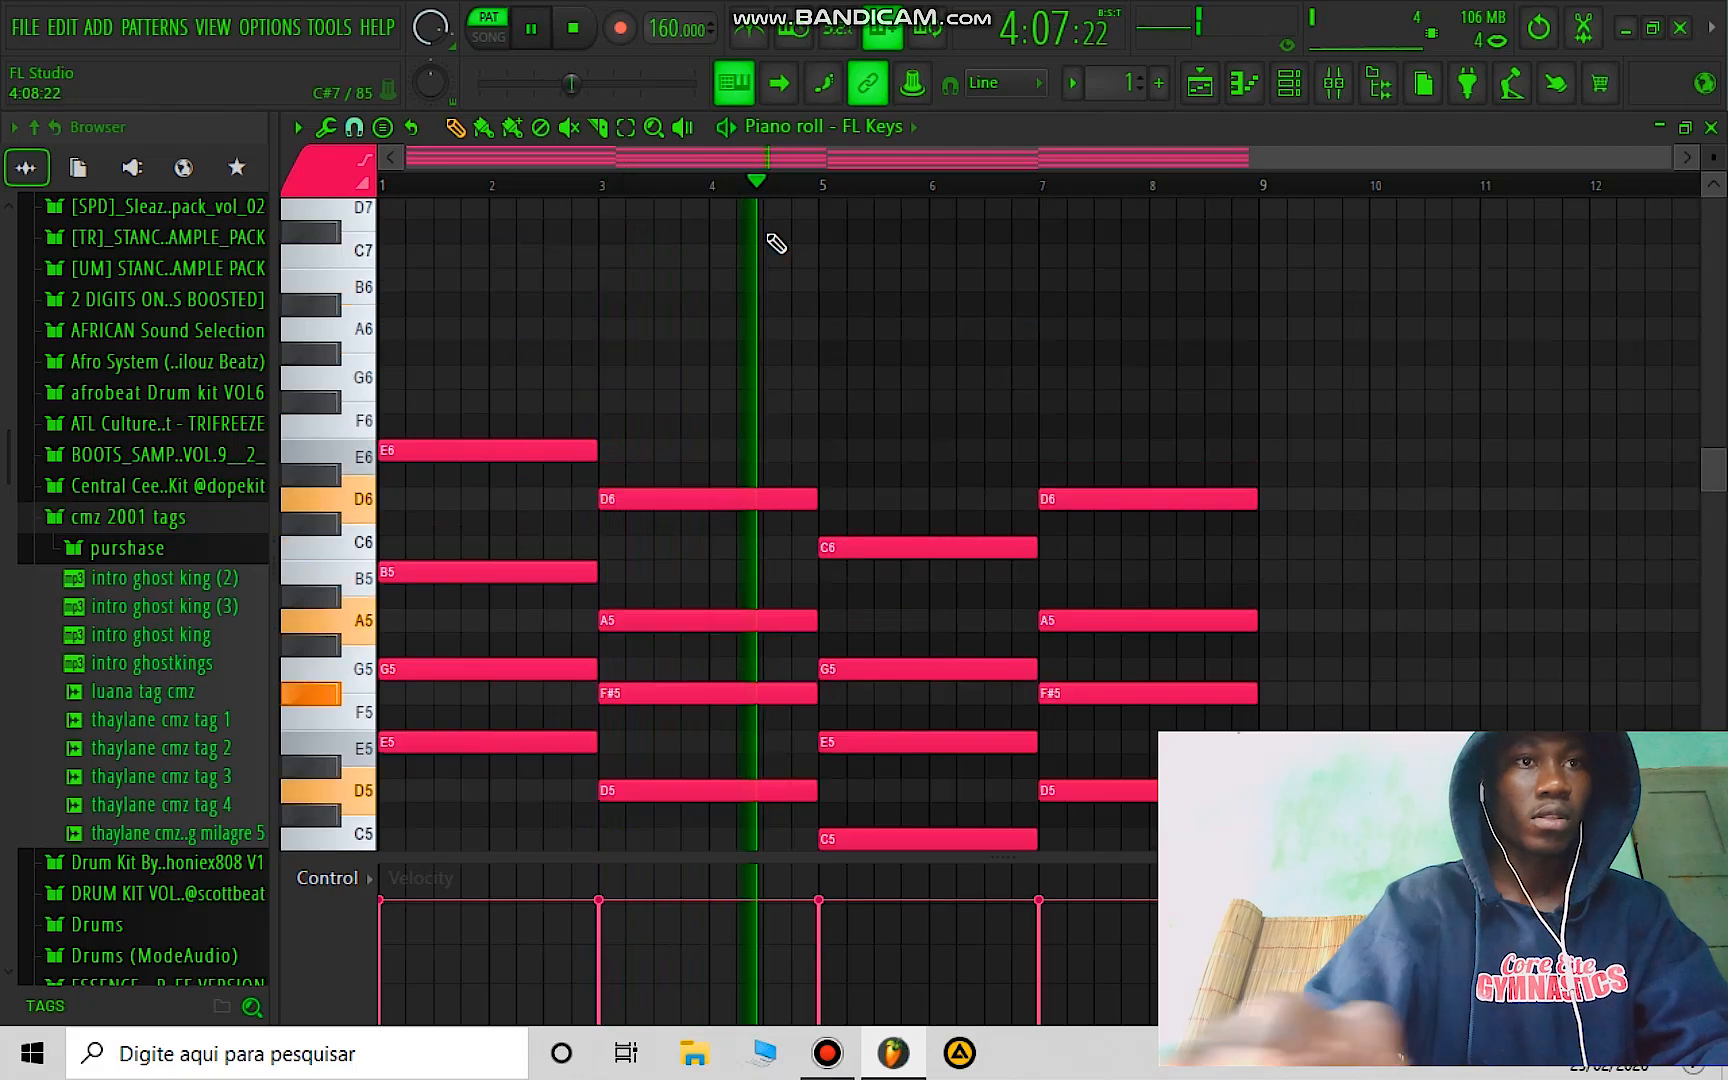
click(412, 281)
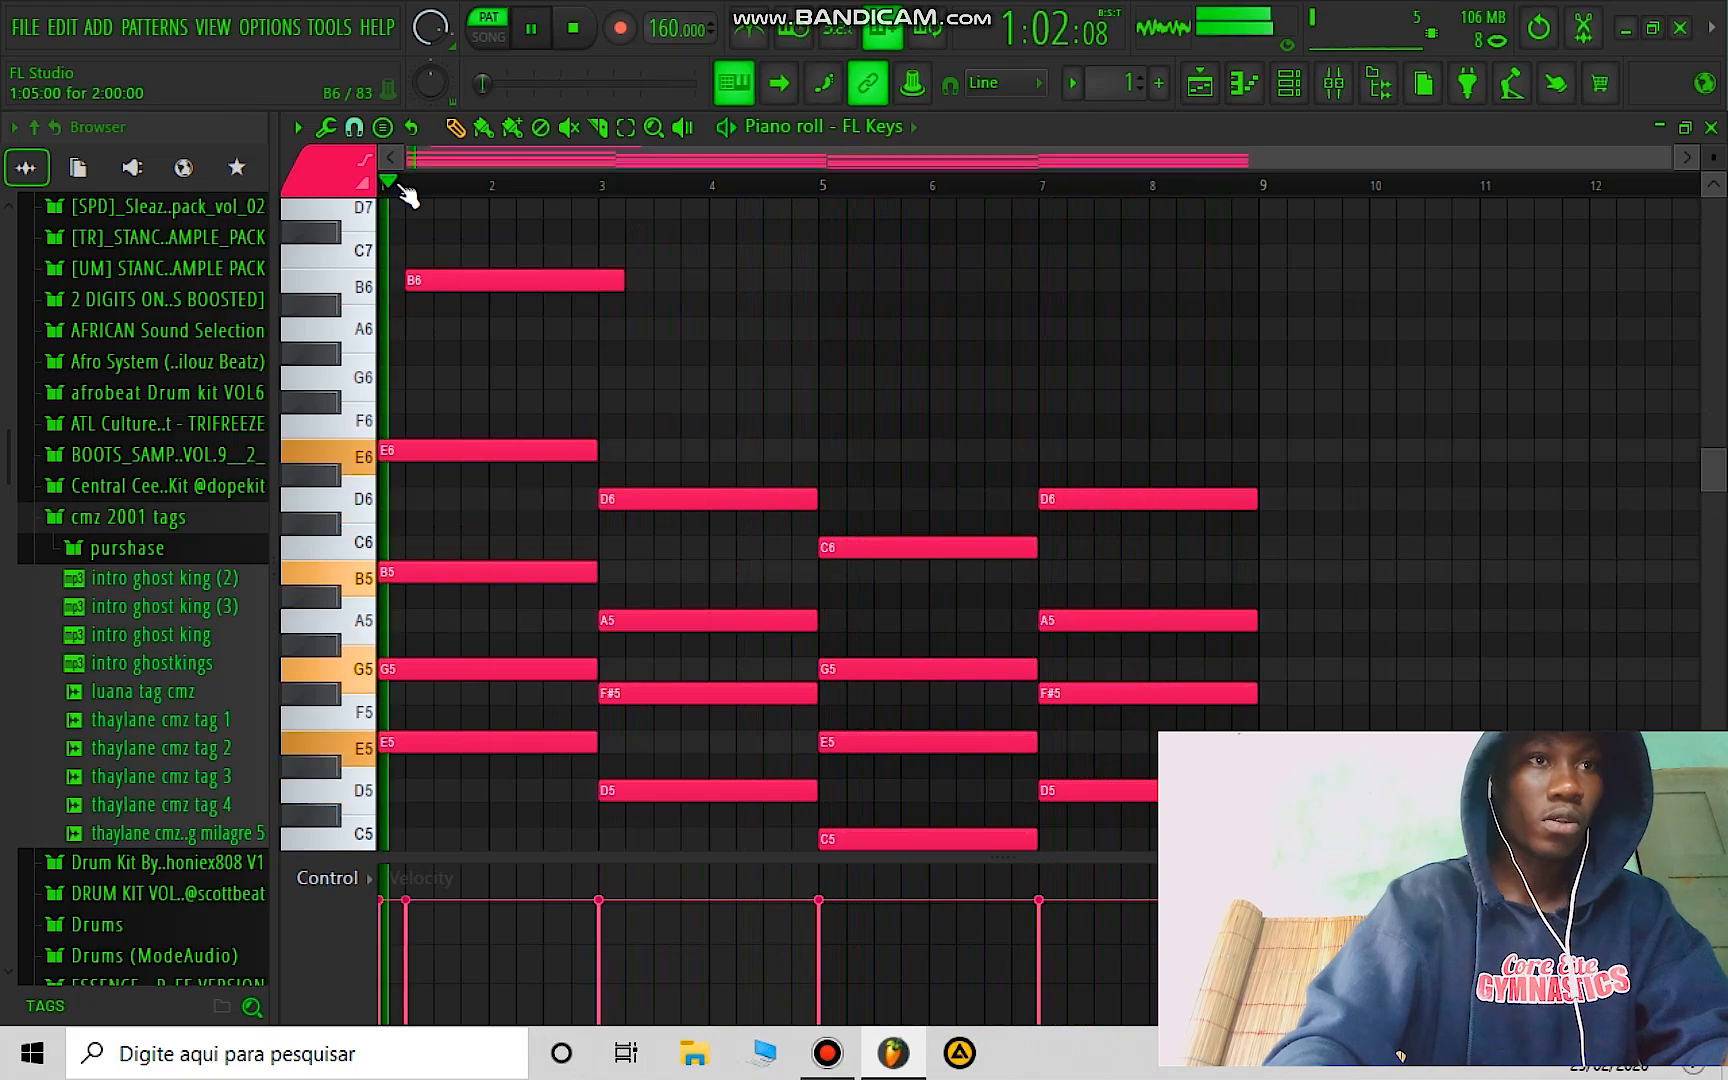
scroll(391, 187, up, 5)
drag(437, 165, 396, 162)
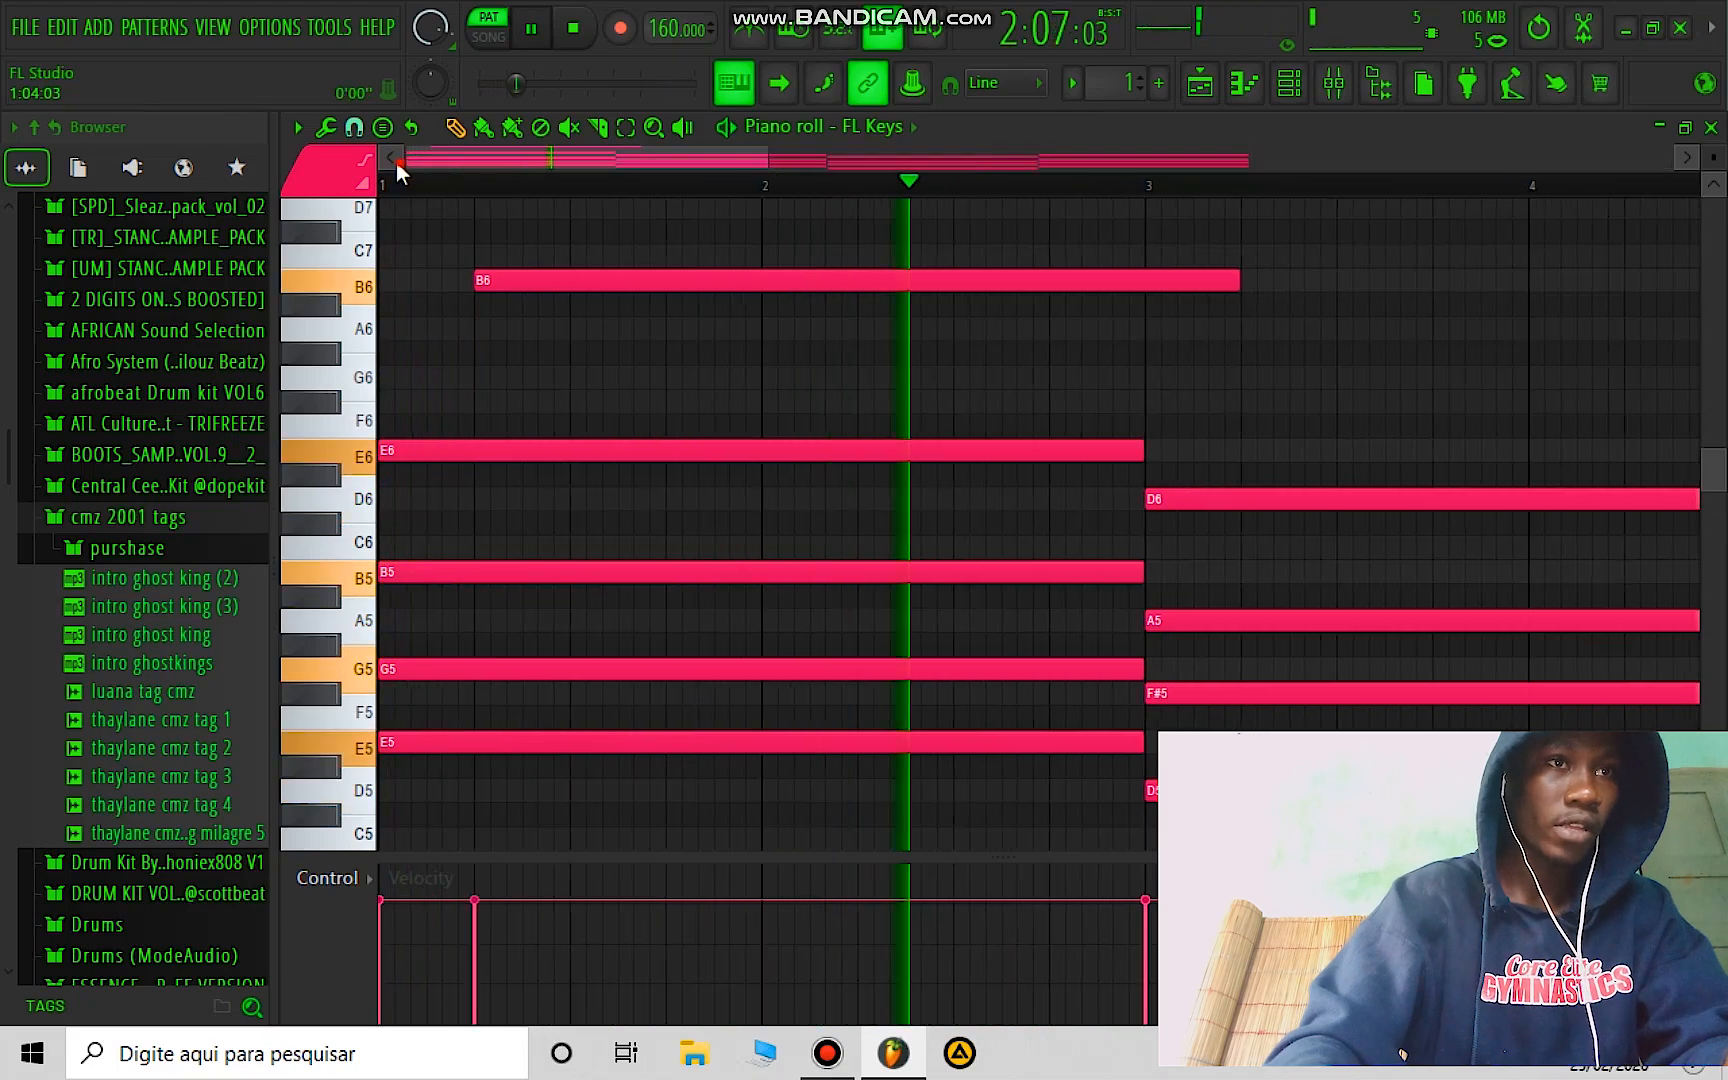
drag(563, 282, 509, 278)
key(space)
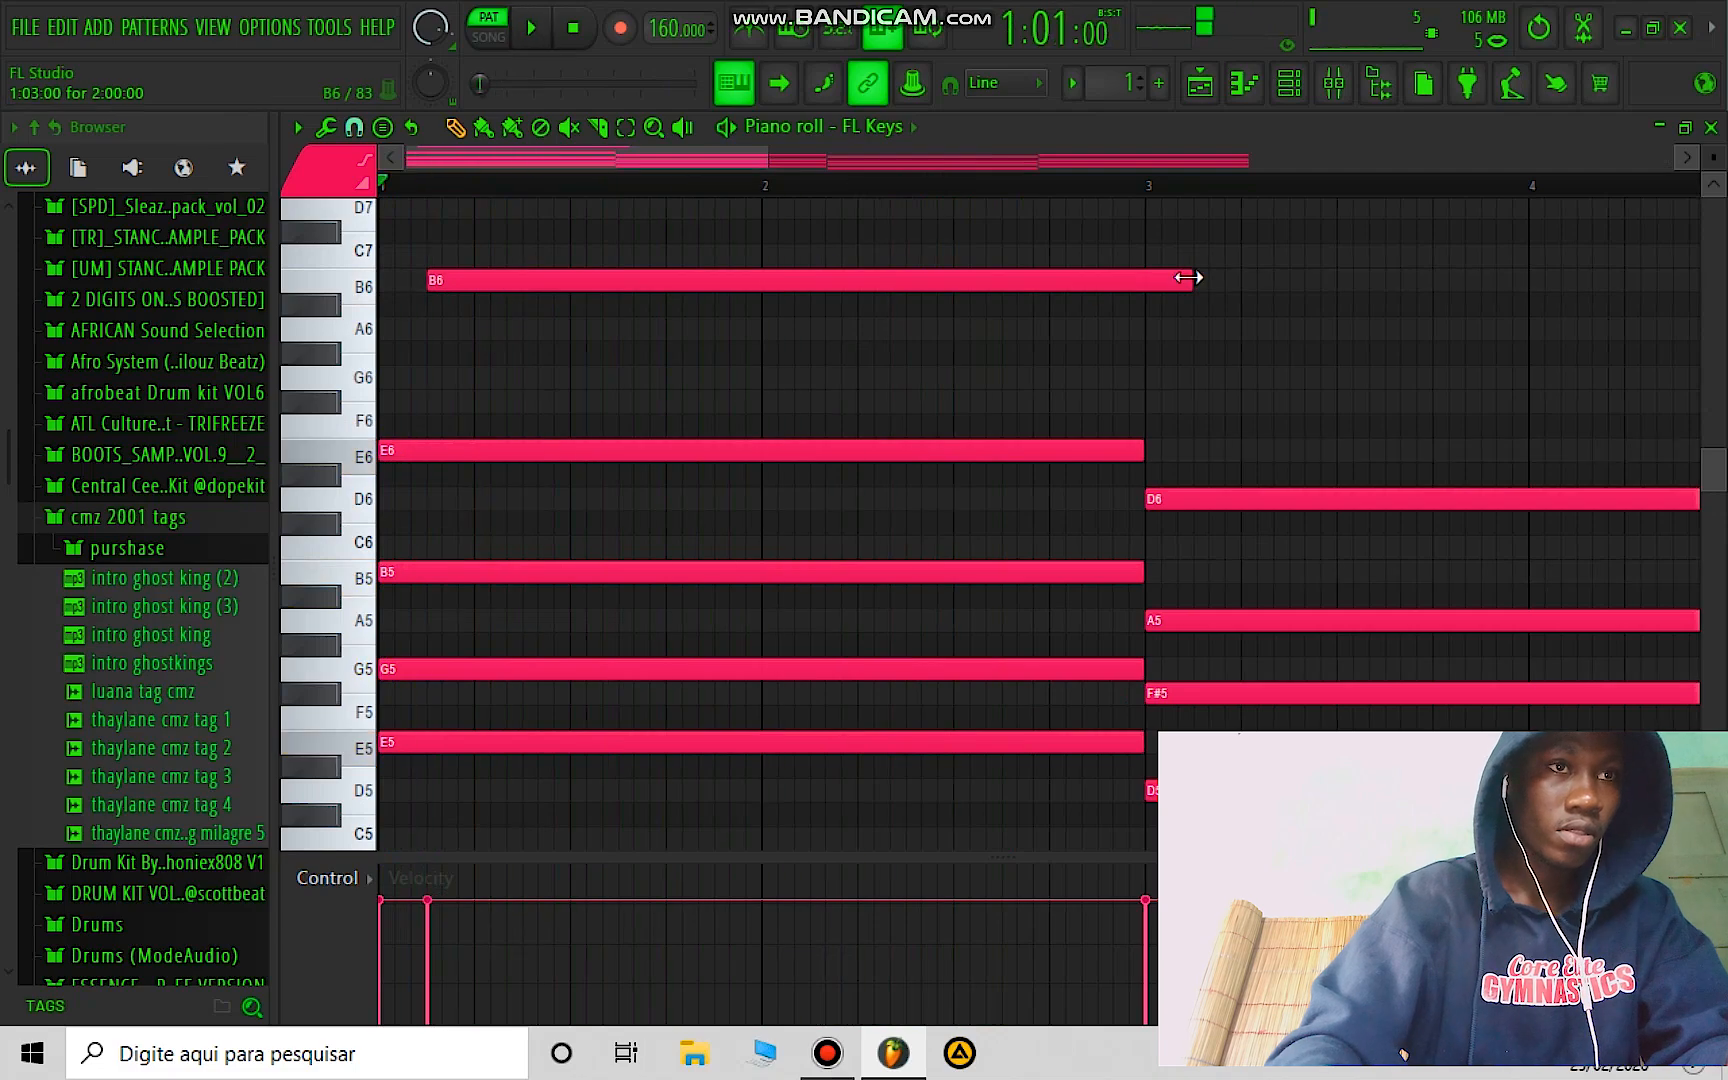
drag(1188, 278, 624, 280)
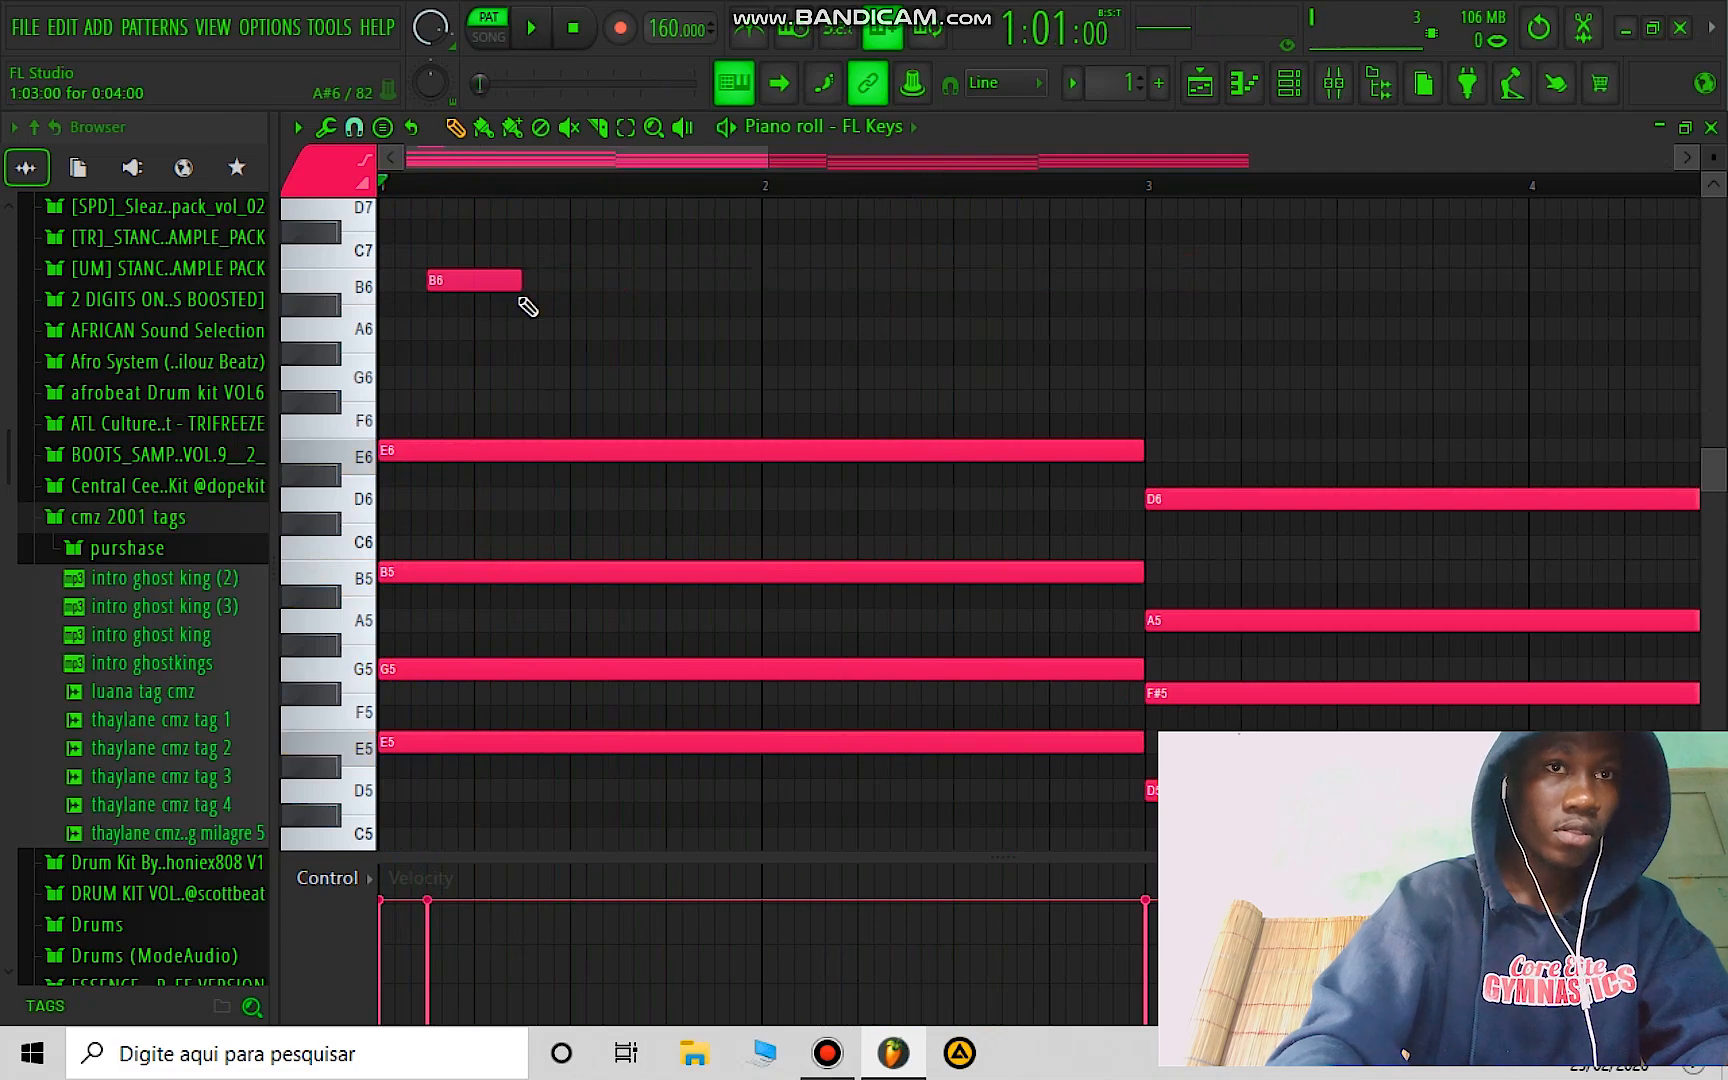
Step: Add a second four-step B6 melody note at step 7 of bar 1, directly after the first, and preview it
click(535, 301)
drag(544, 300, 548, 253)
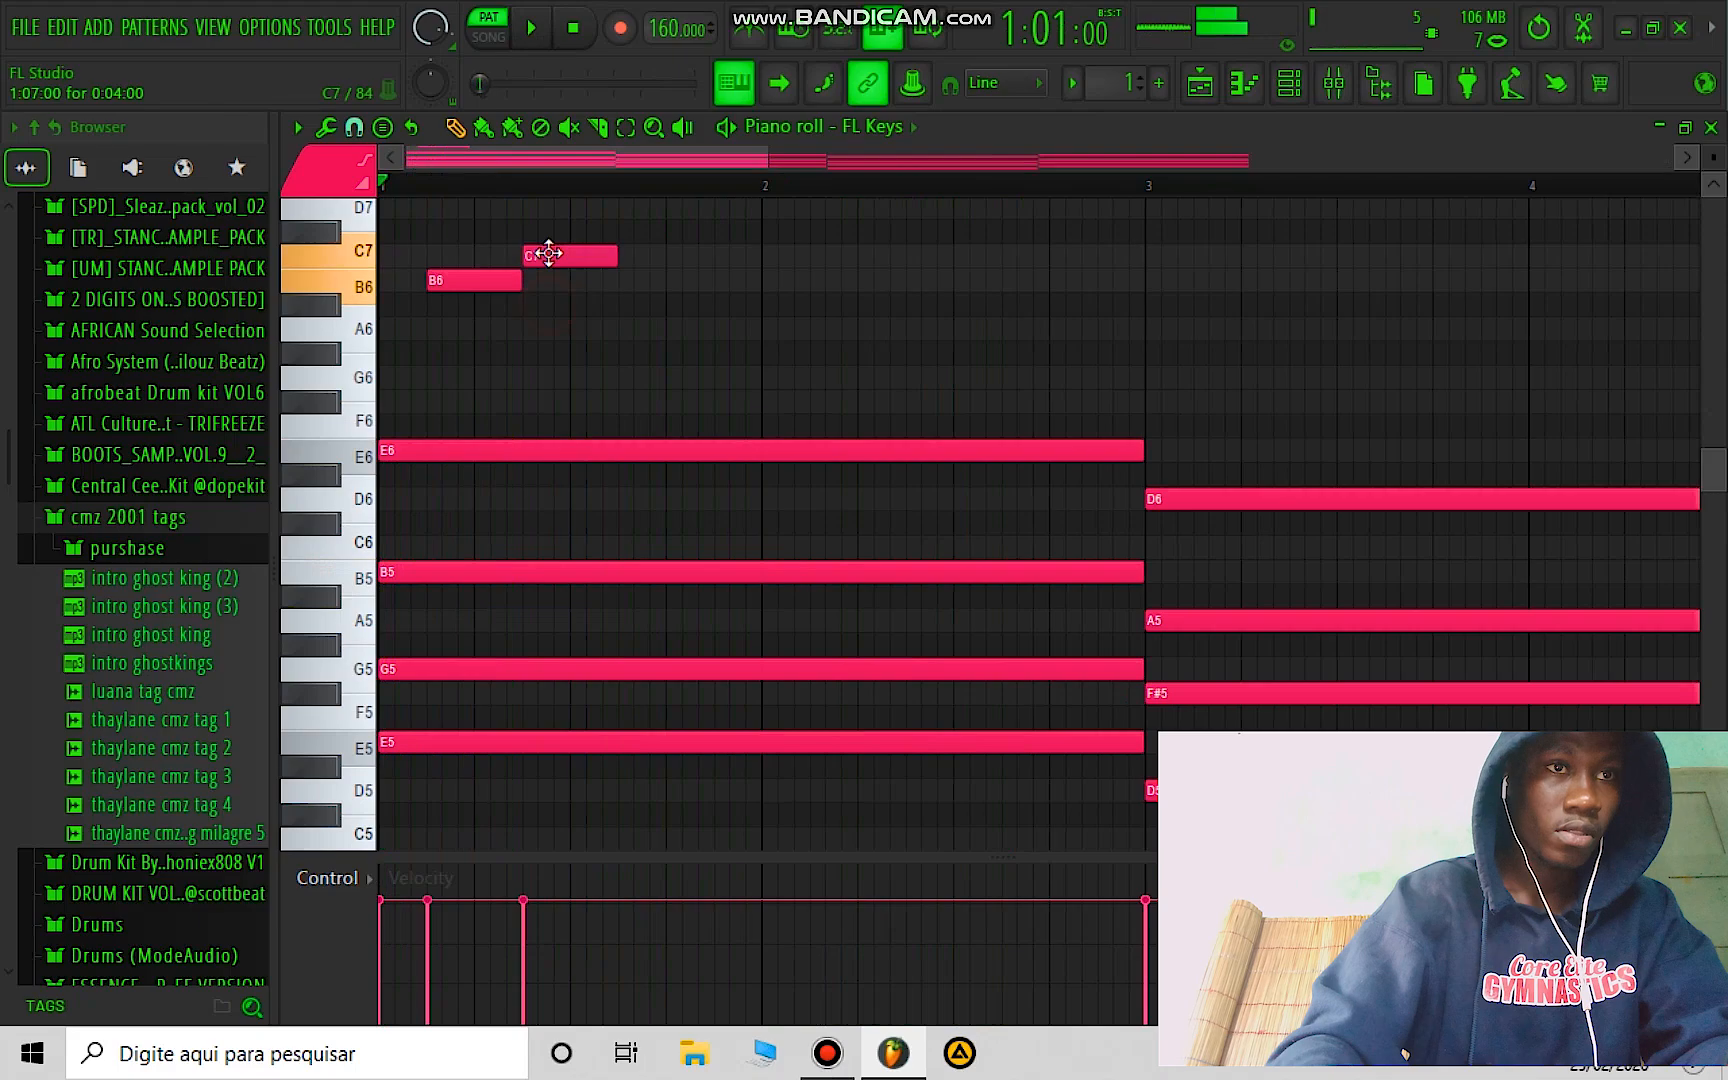
key(space)
key(space)
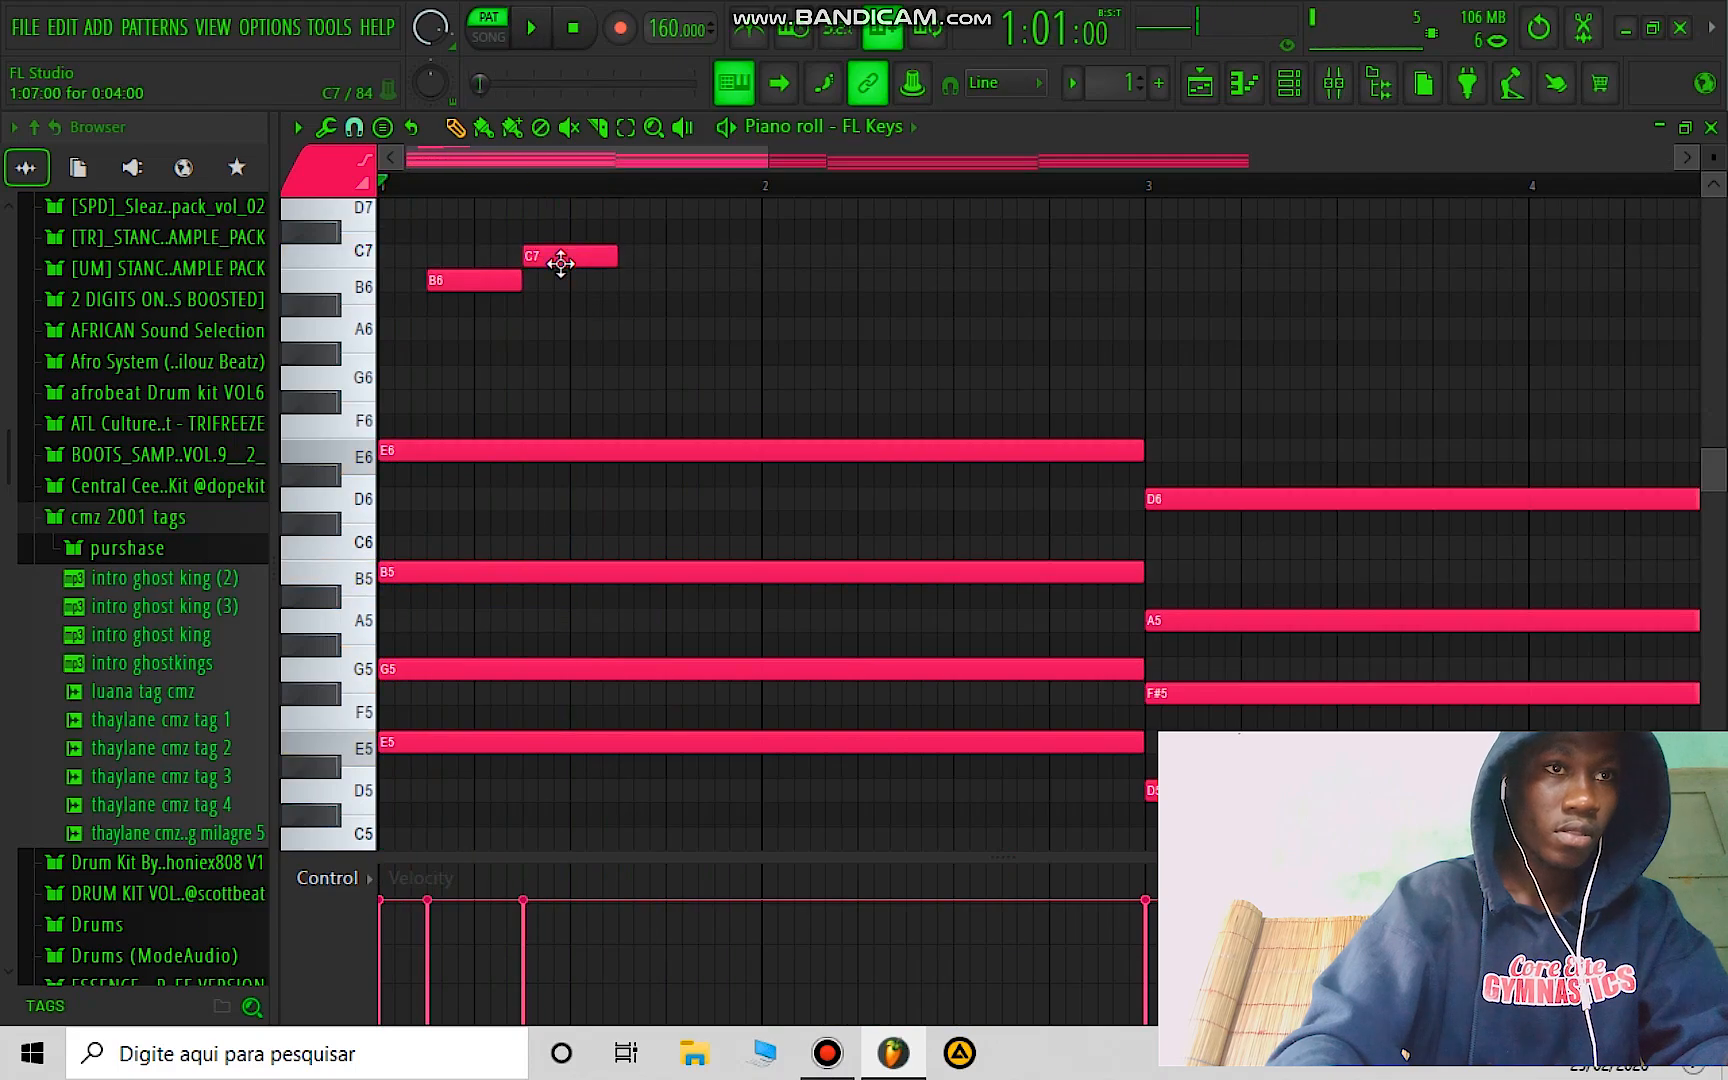
scroll(558, 260, up, 2)
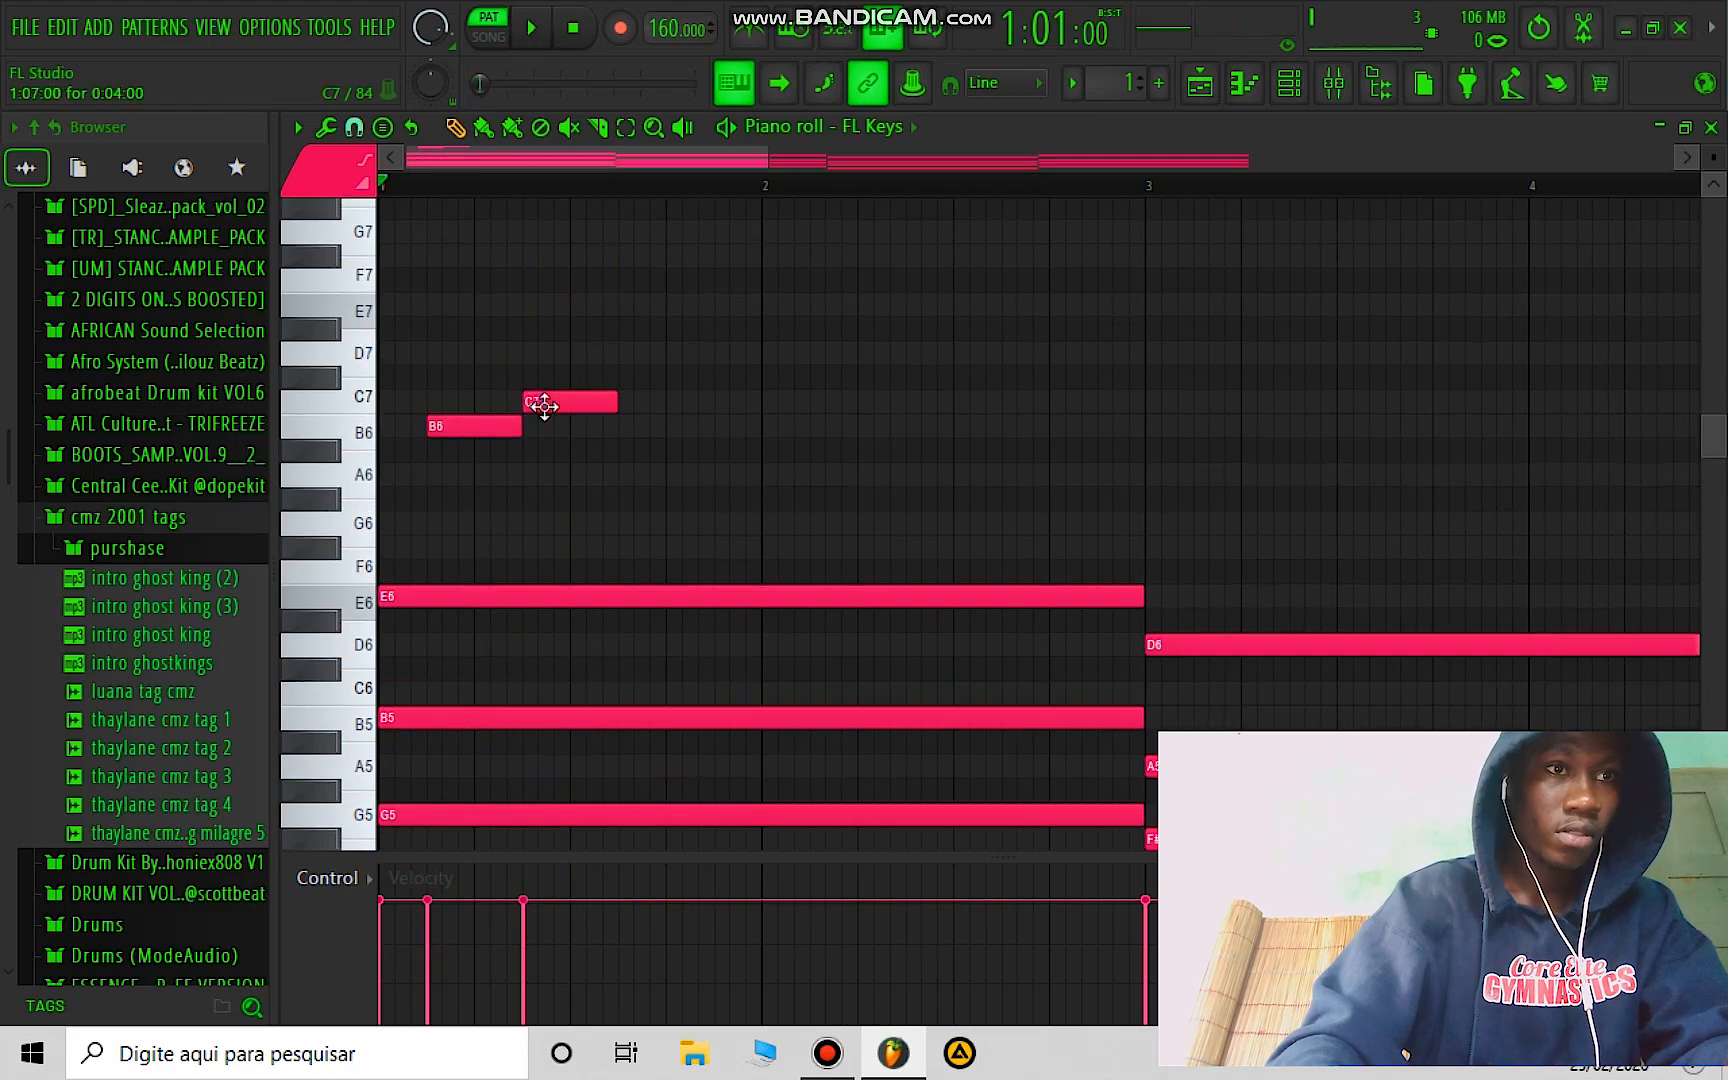
scroll(550, 412, down, 1)
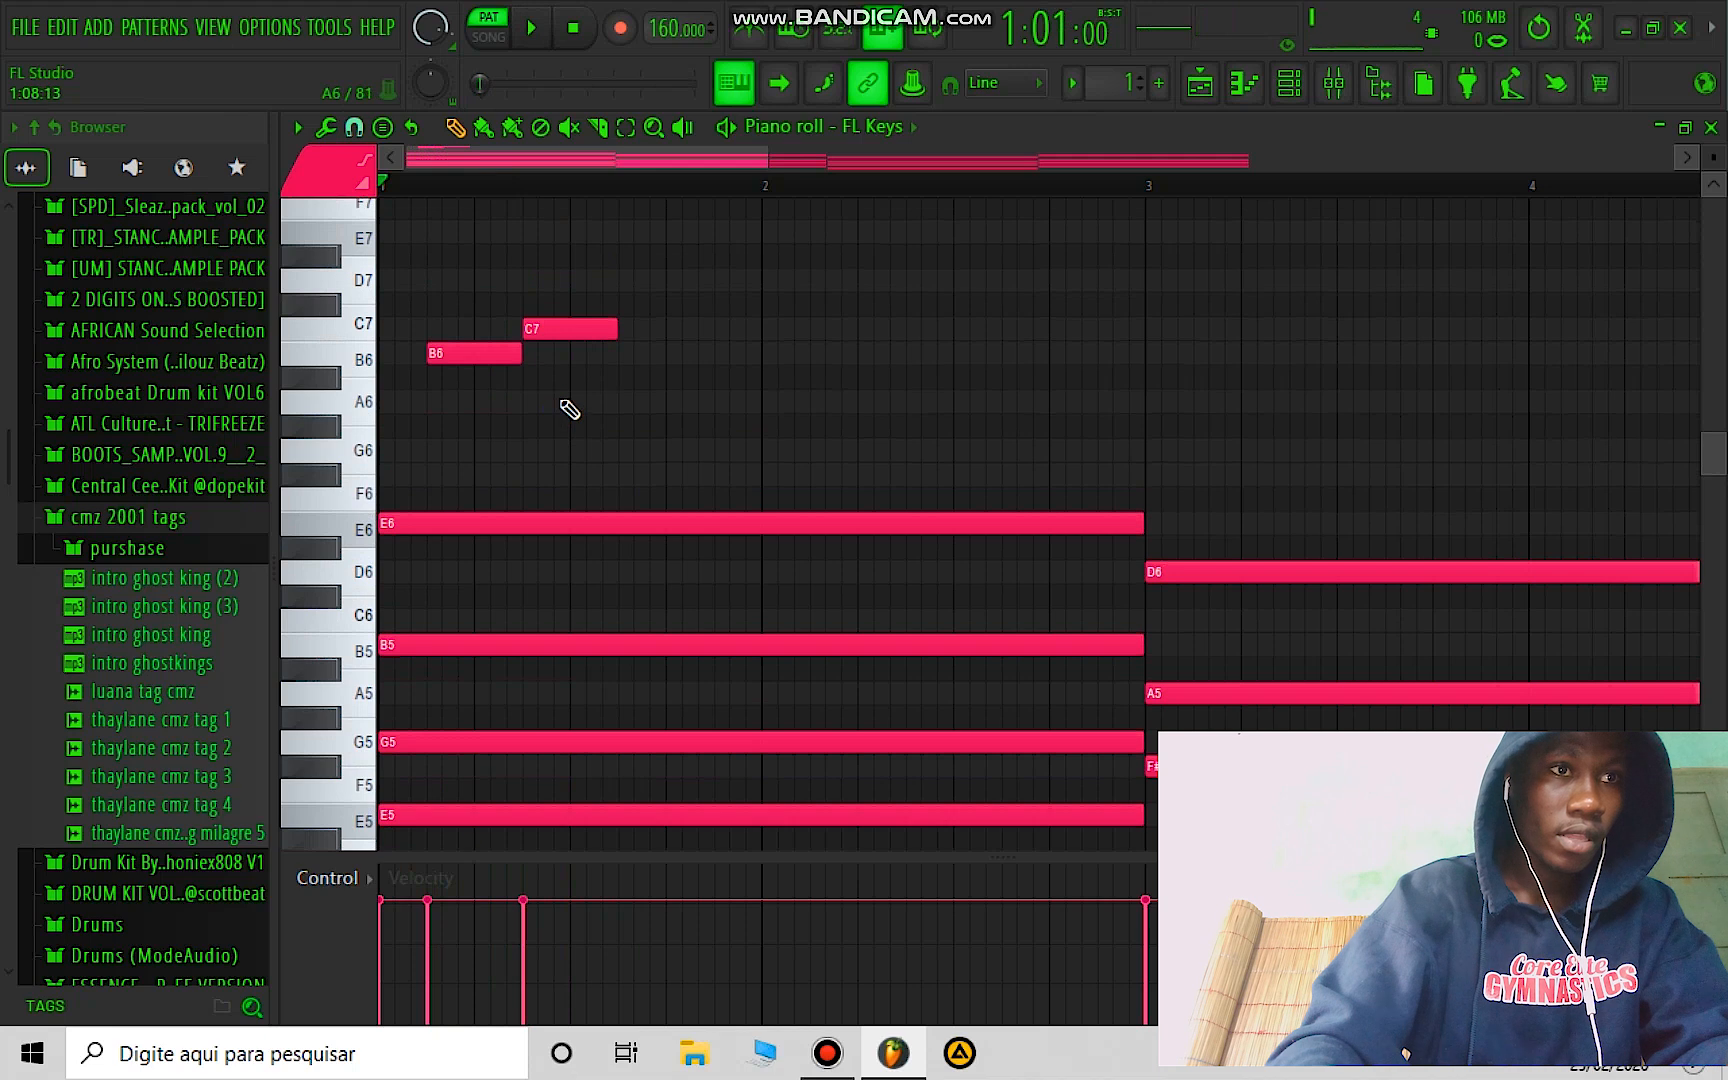
drag(558, 326, 555, 356)
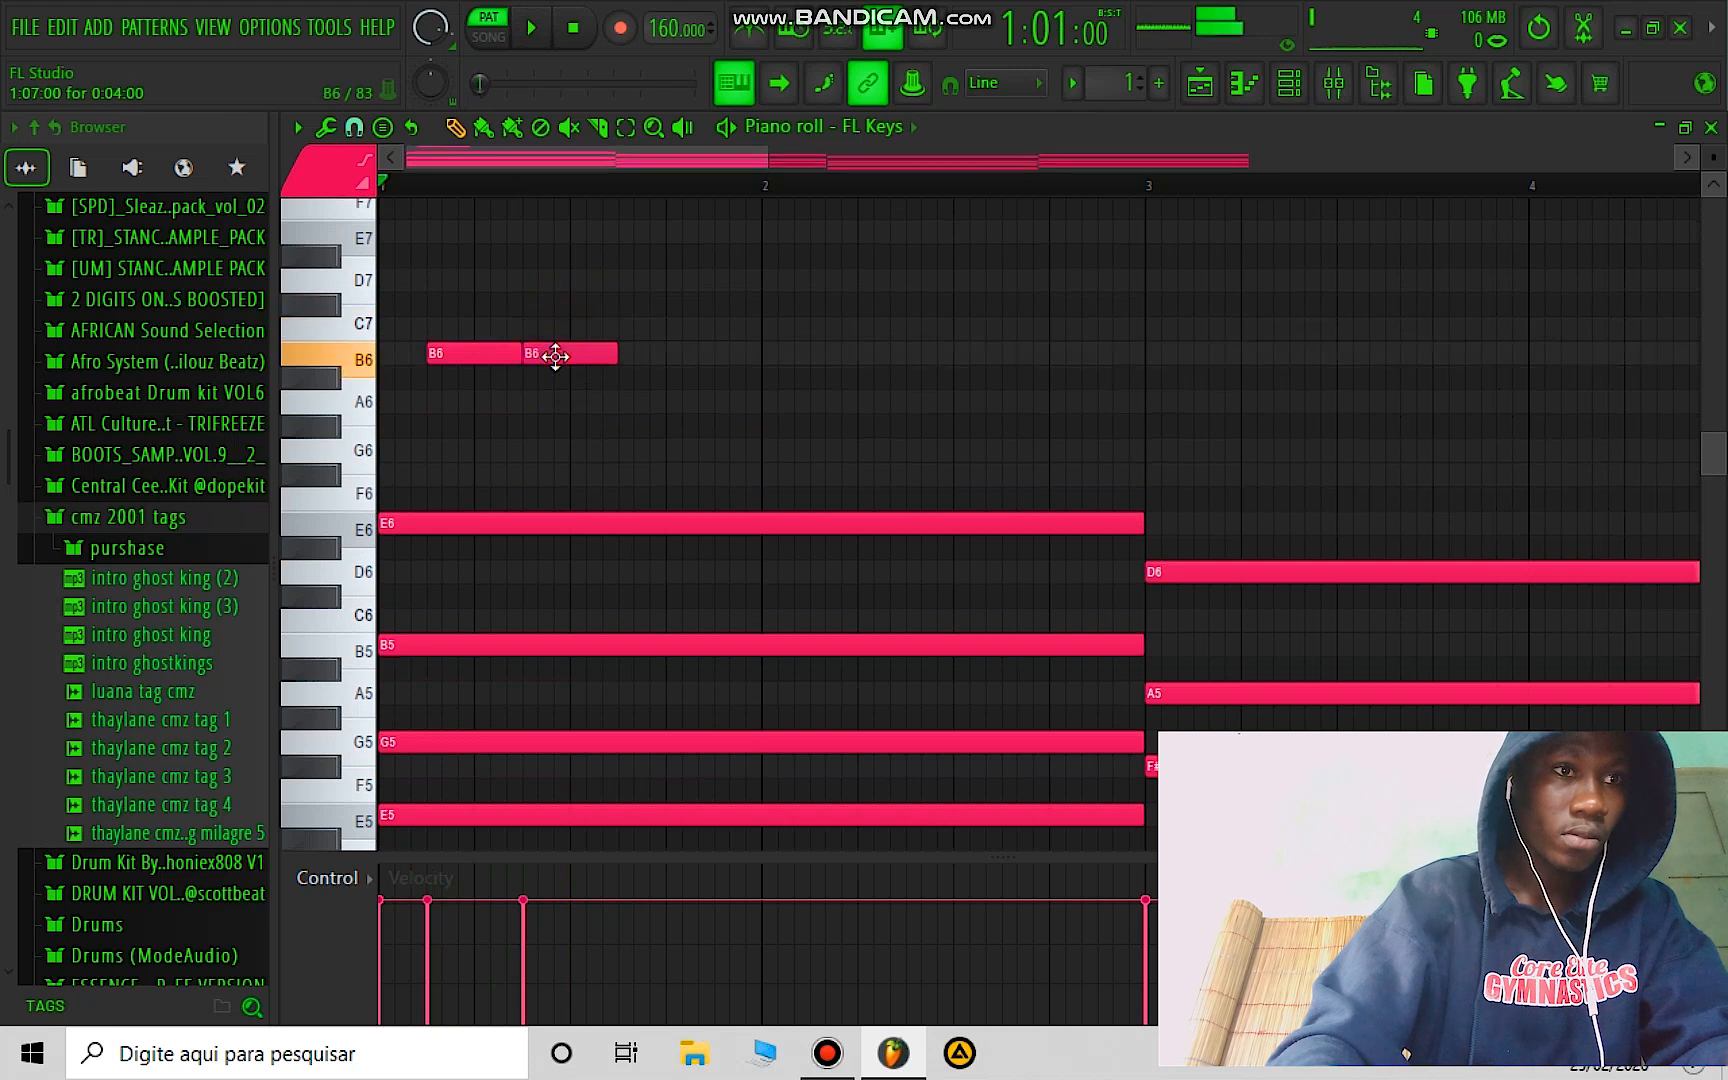
key(space)
Step: Continue the bar 1 melody with four-step notes G6 at step 9, A6 at step 11 and B6 at step 13, and play it back
click(627, 405)
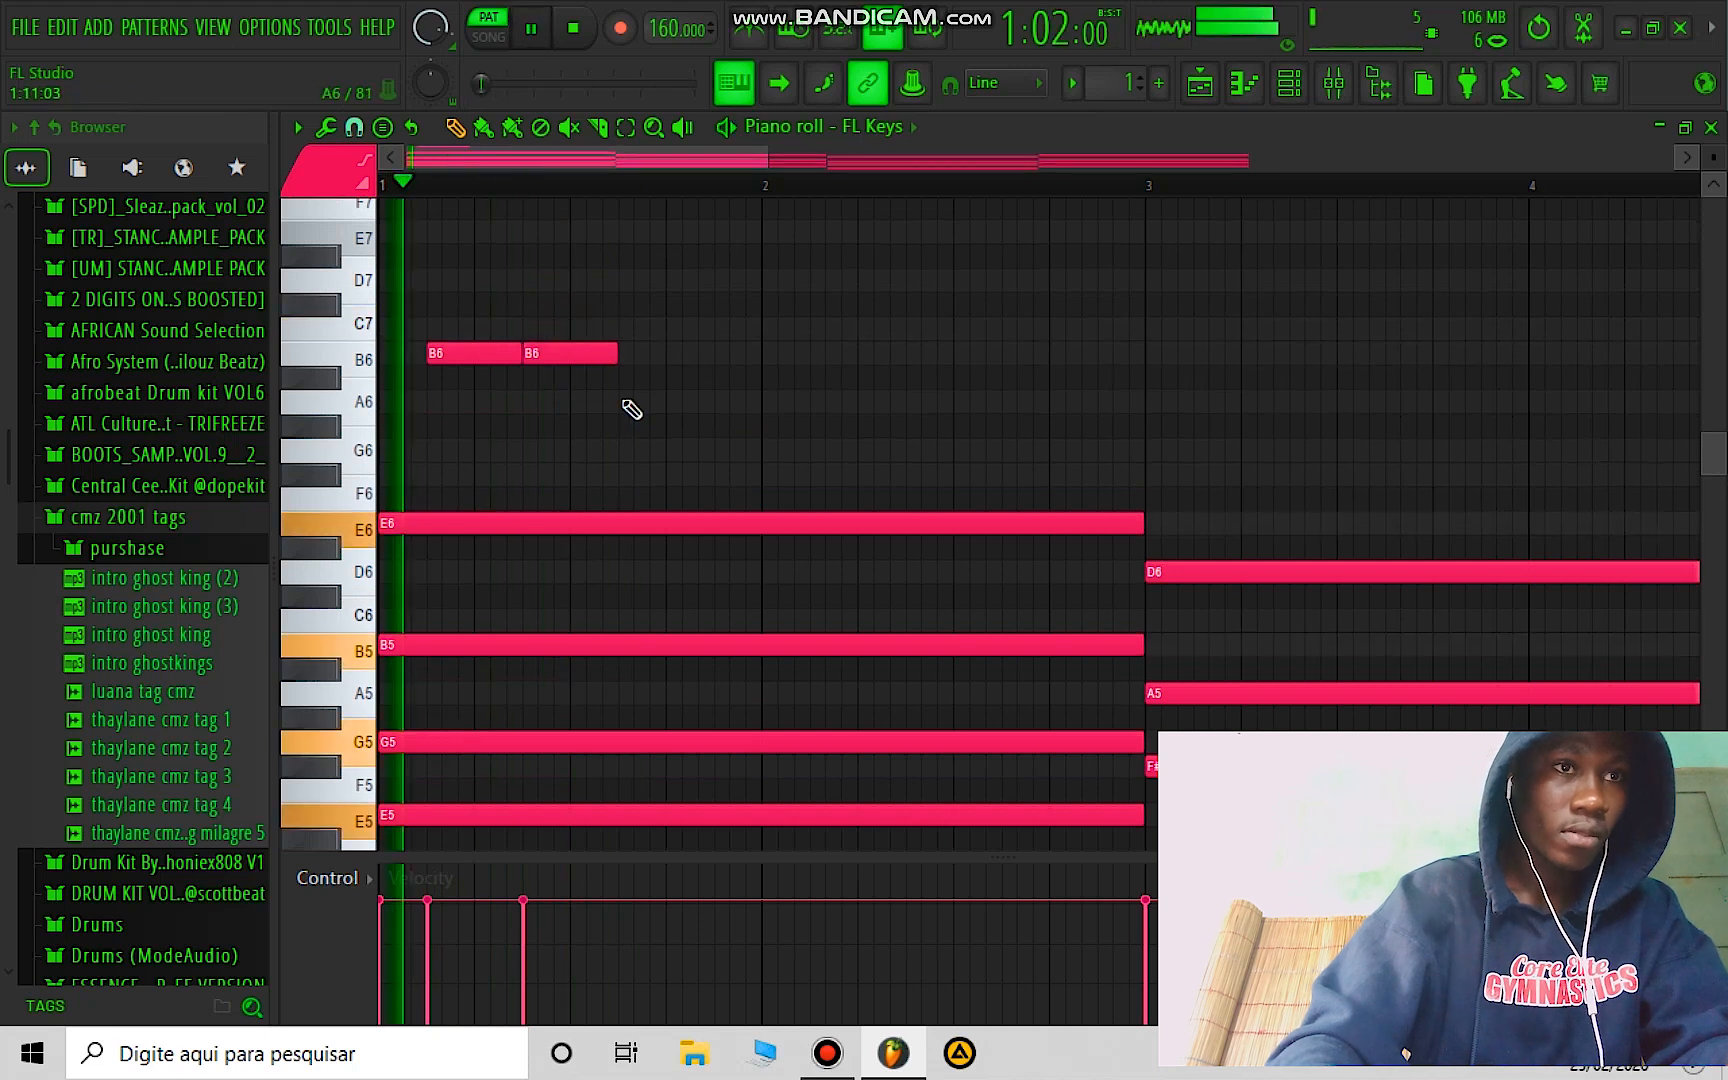
click(576, 452)
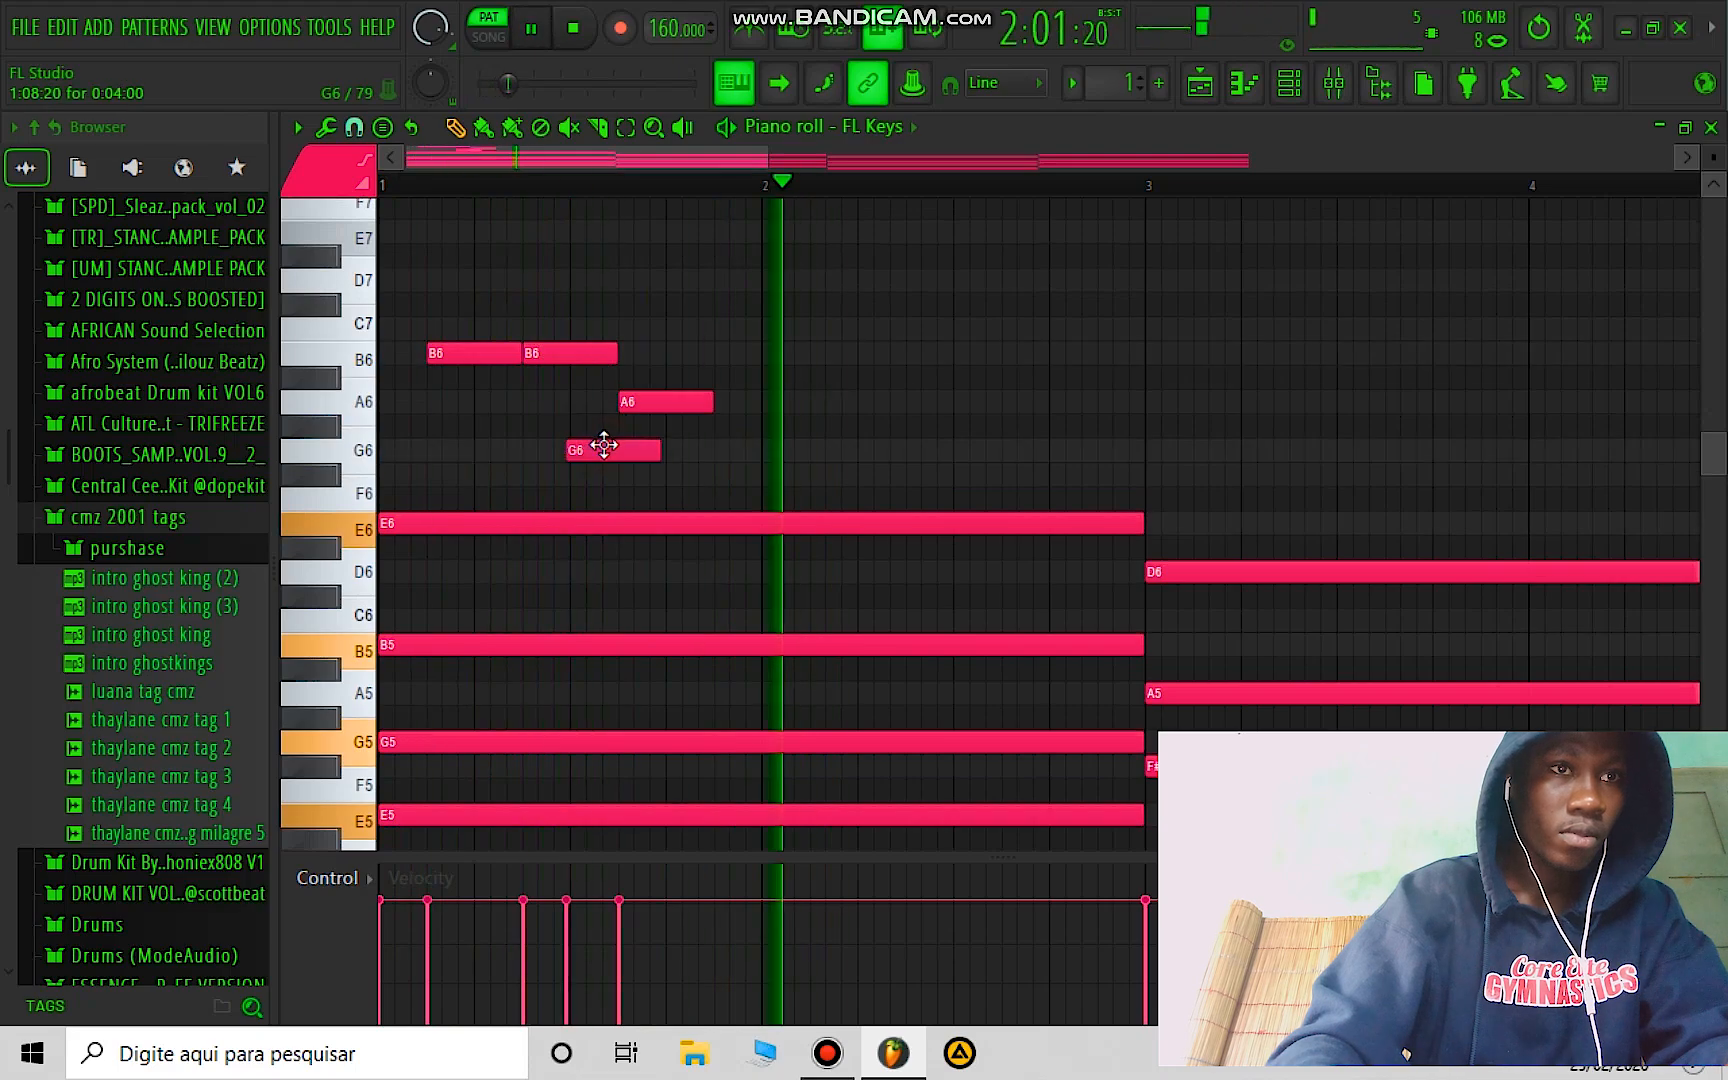
click(718, 354)
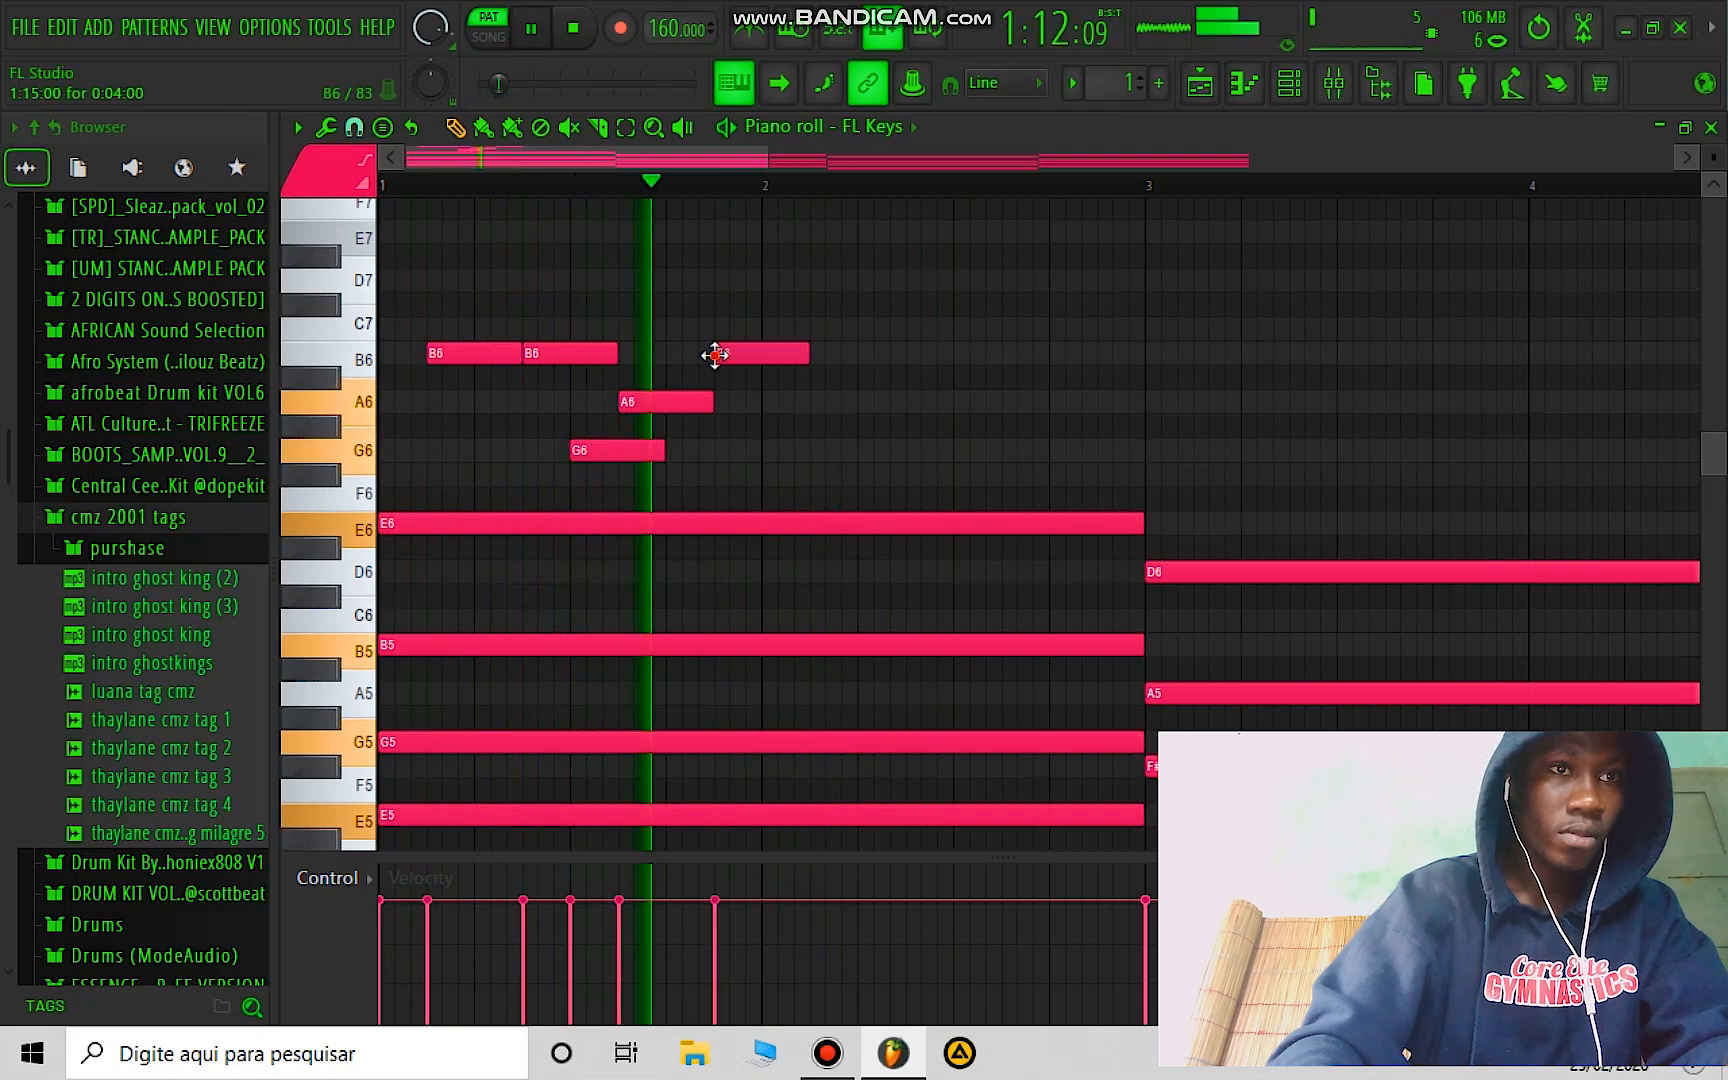
key(space)
drag(760, 354, 712, 360)
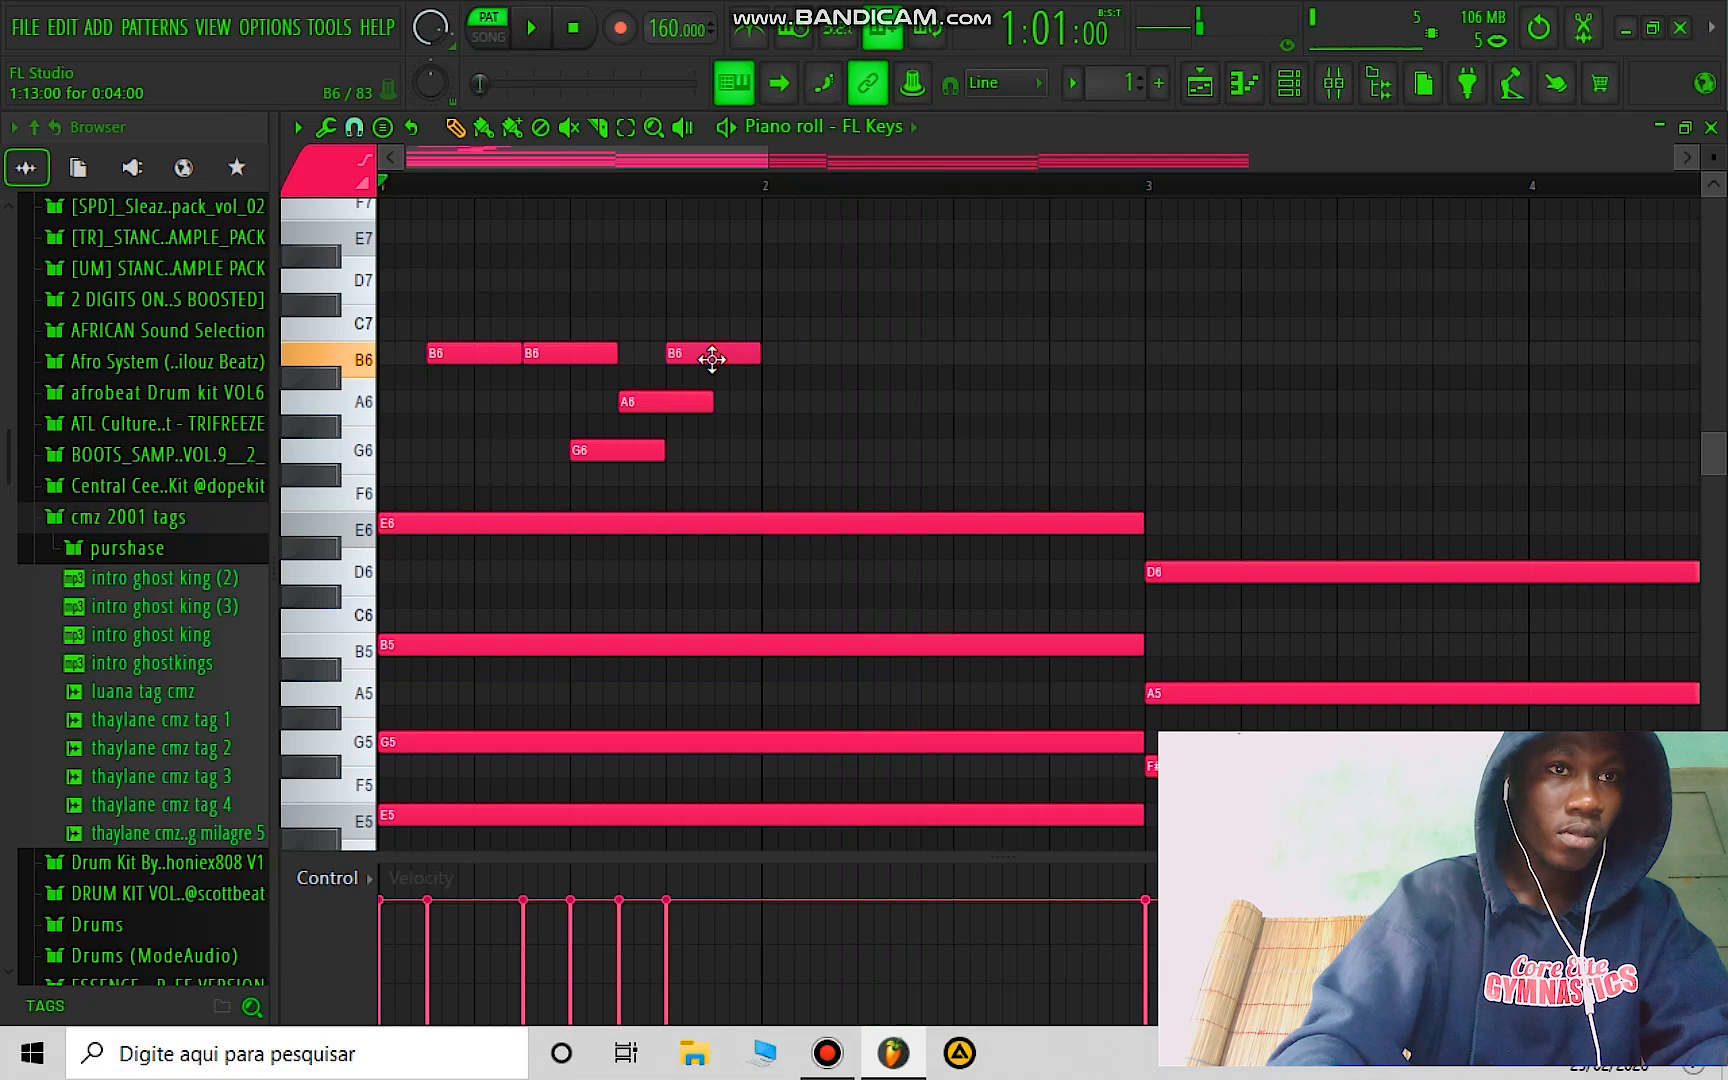
key(space)
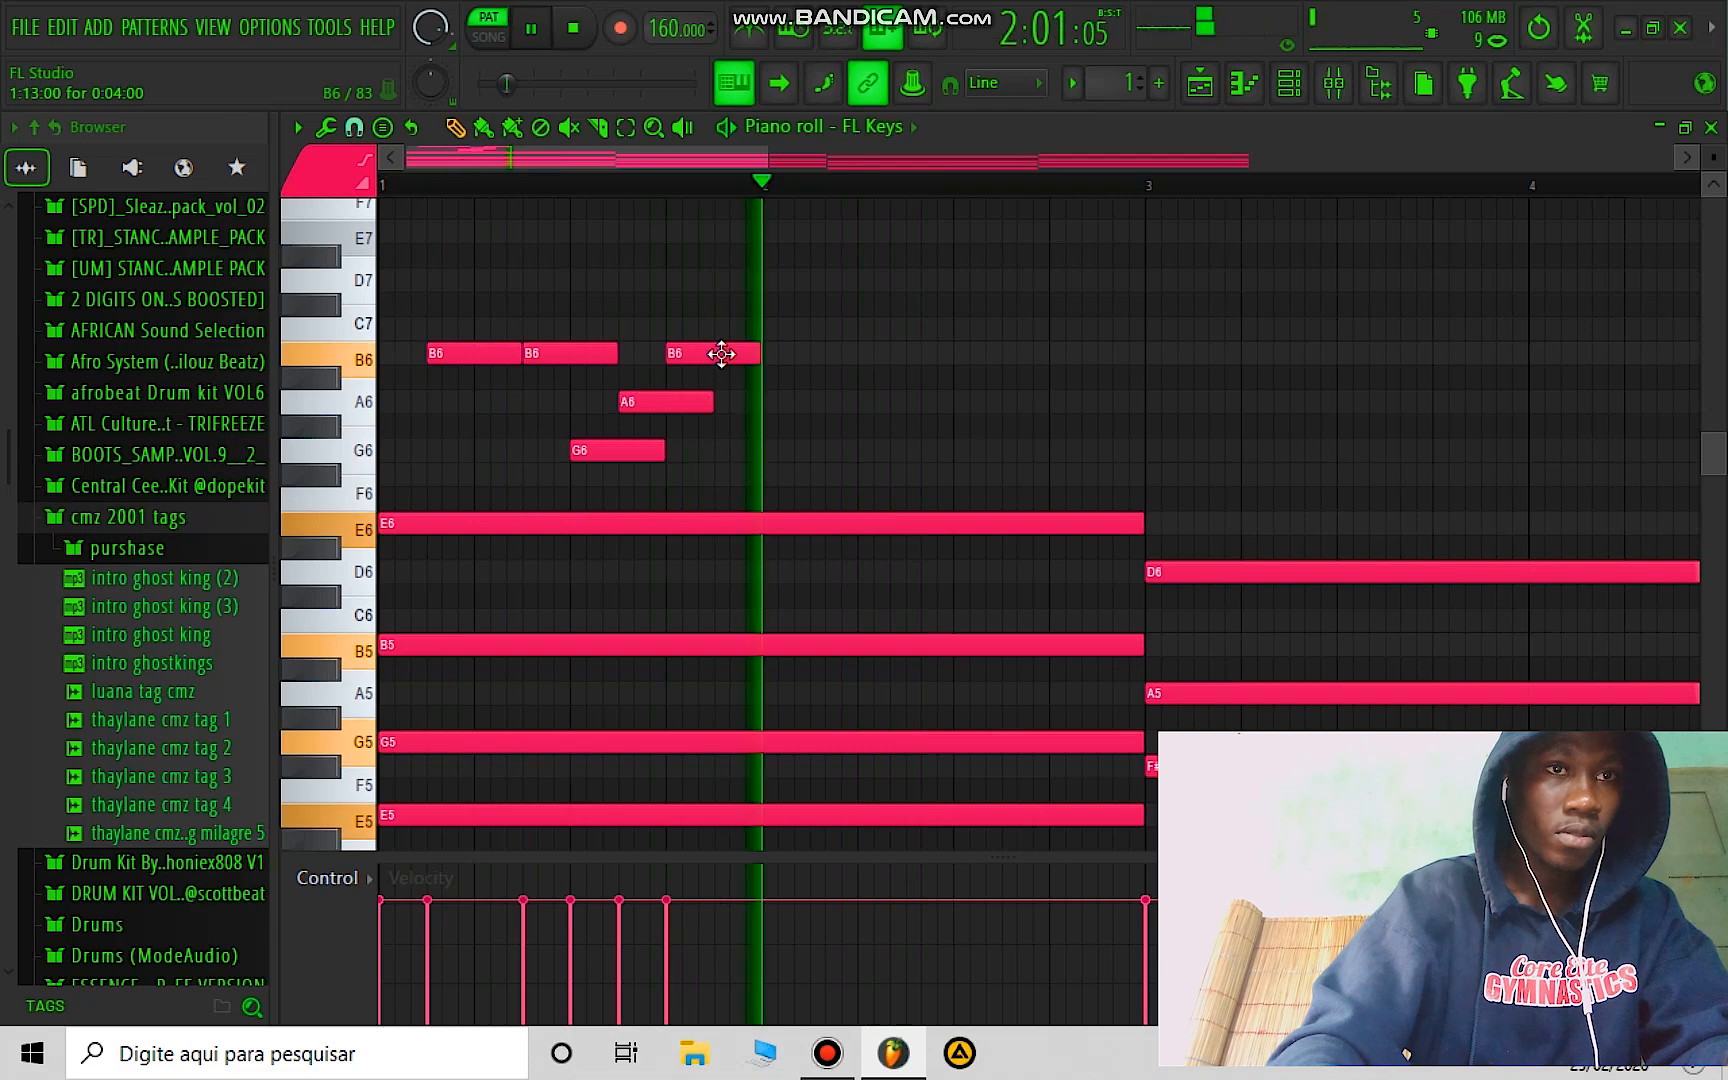
Step: Add two-step A6 melody notes at step 15 of bar 1 and step 5 of bar 2, playing the melody back in between
scroll(730, 351, down, 2)
scroll(730, 351, up, 2)
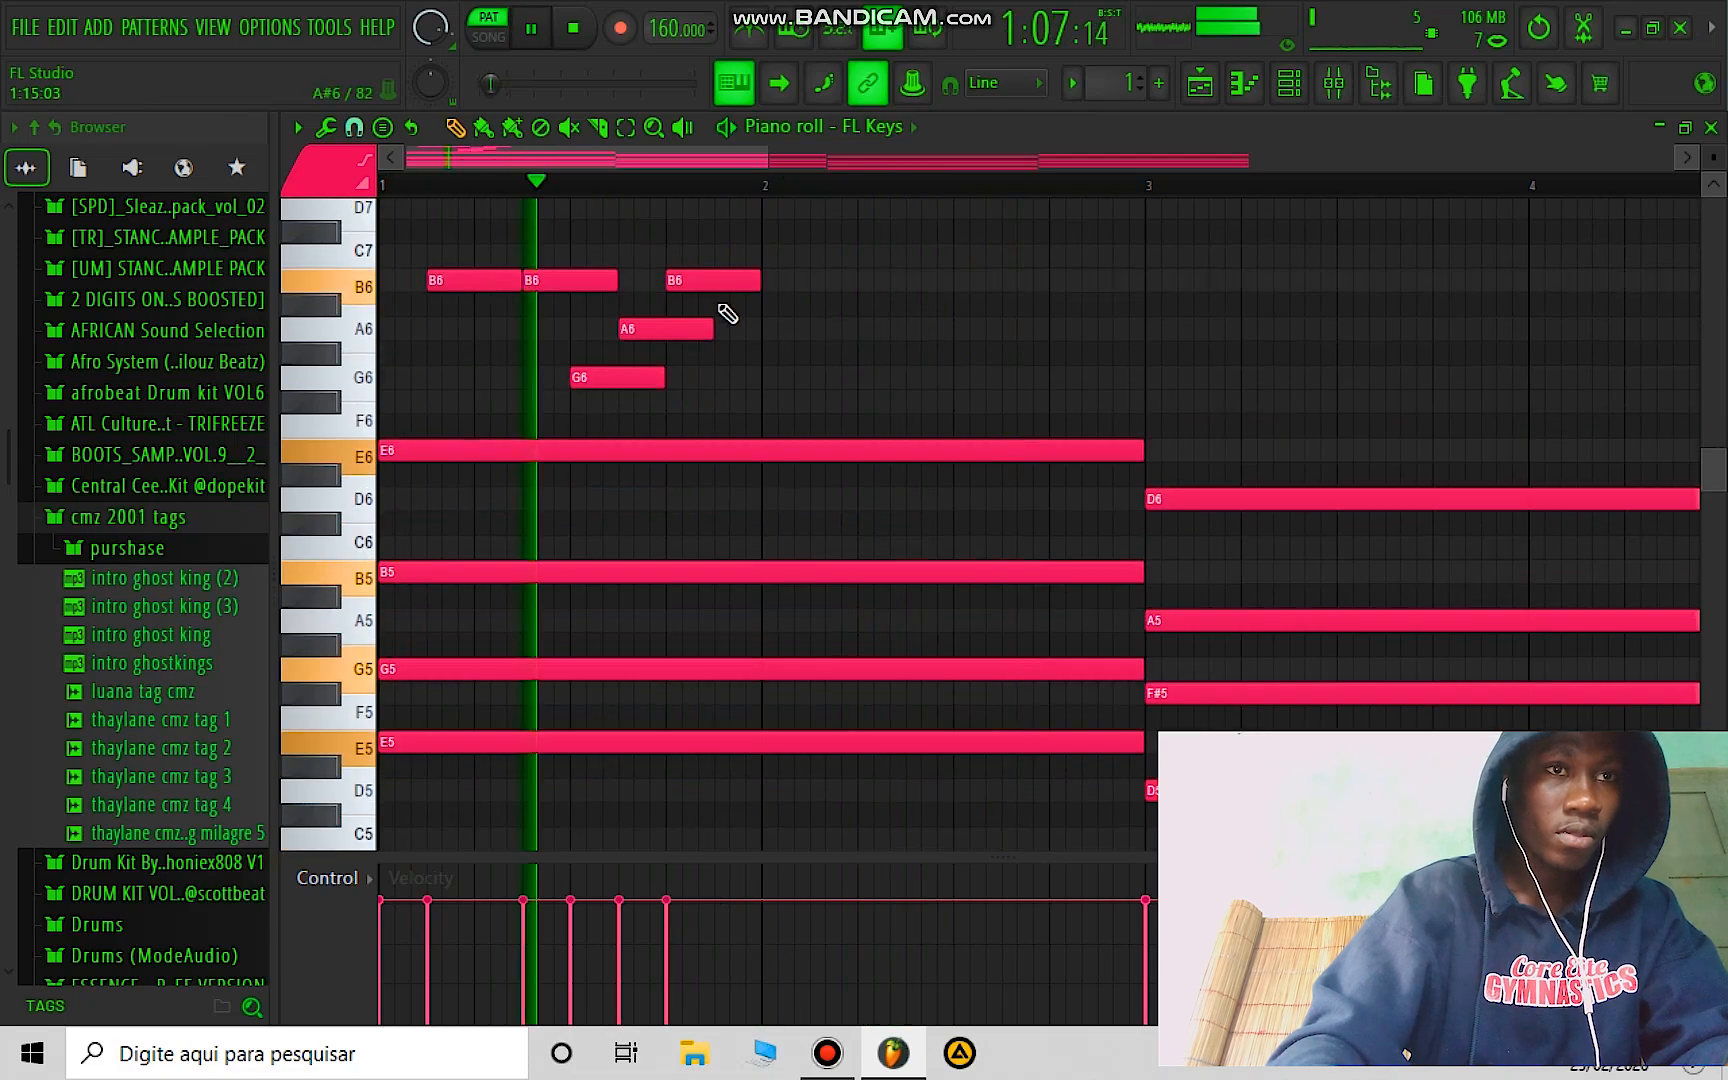
click(738, 304)
key(space)
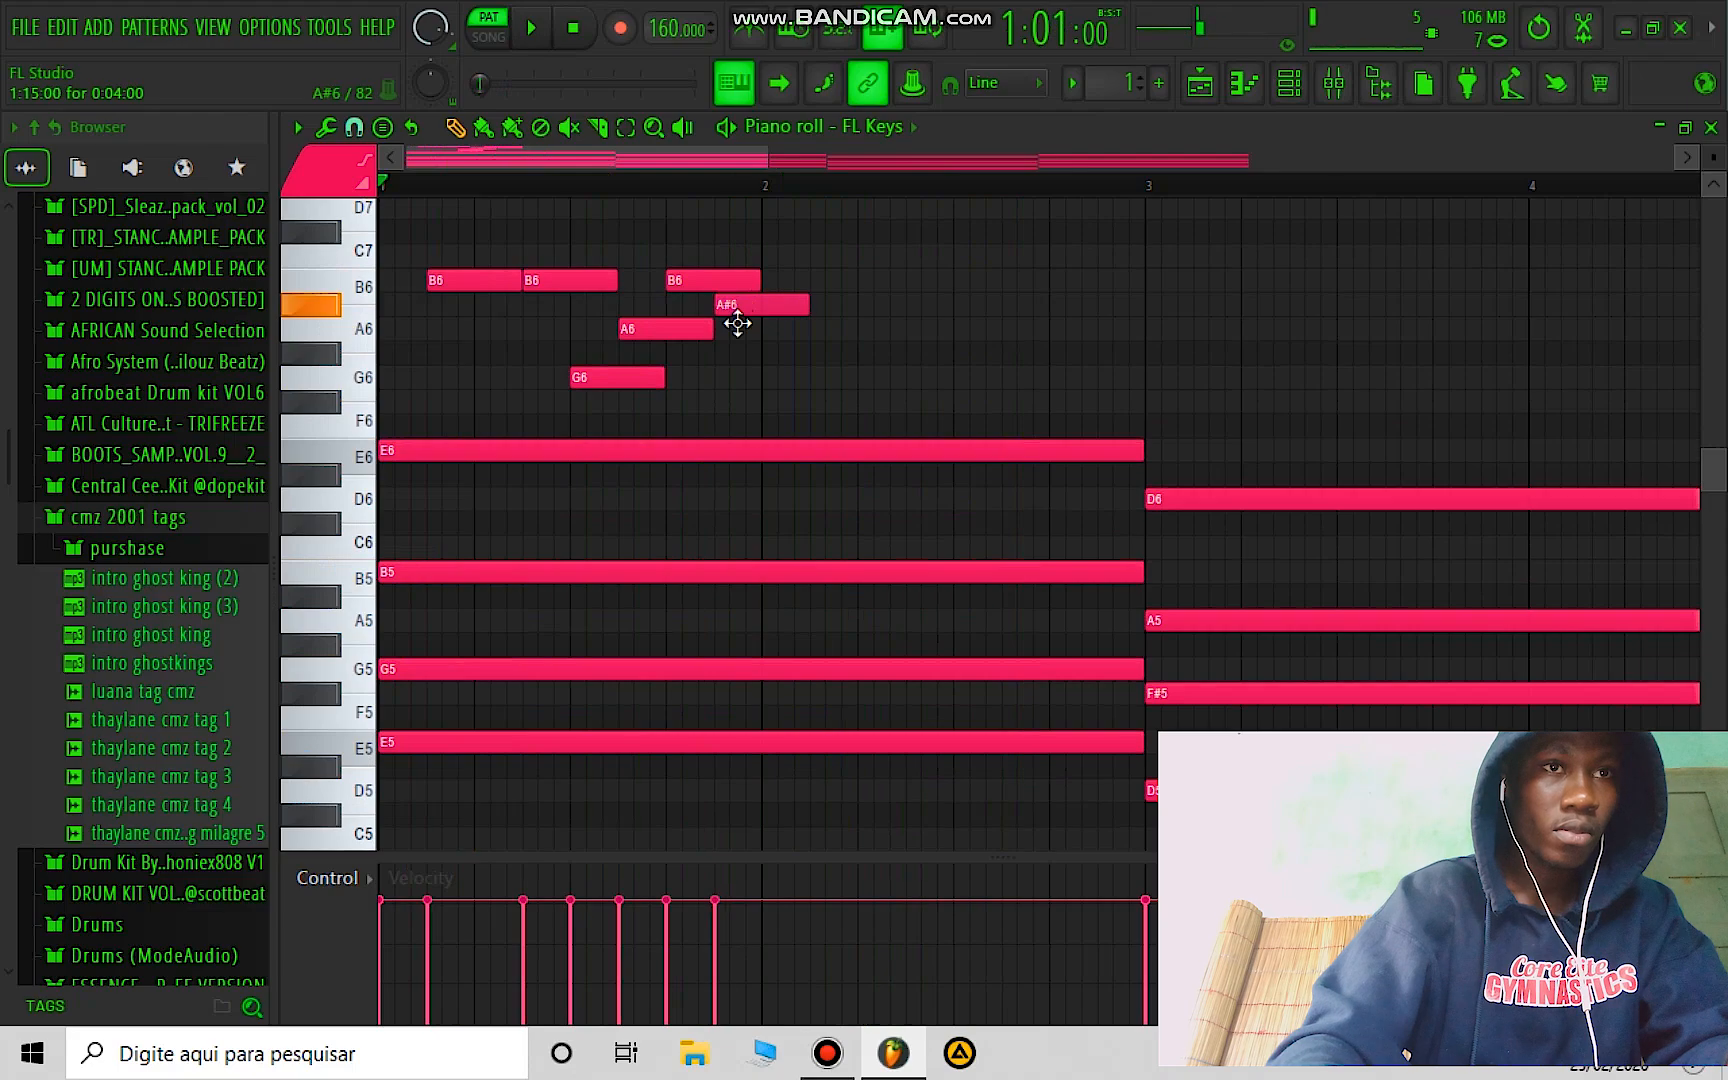
drag(738, 322, 764, 332)
key(space)
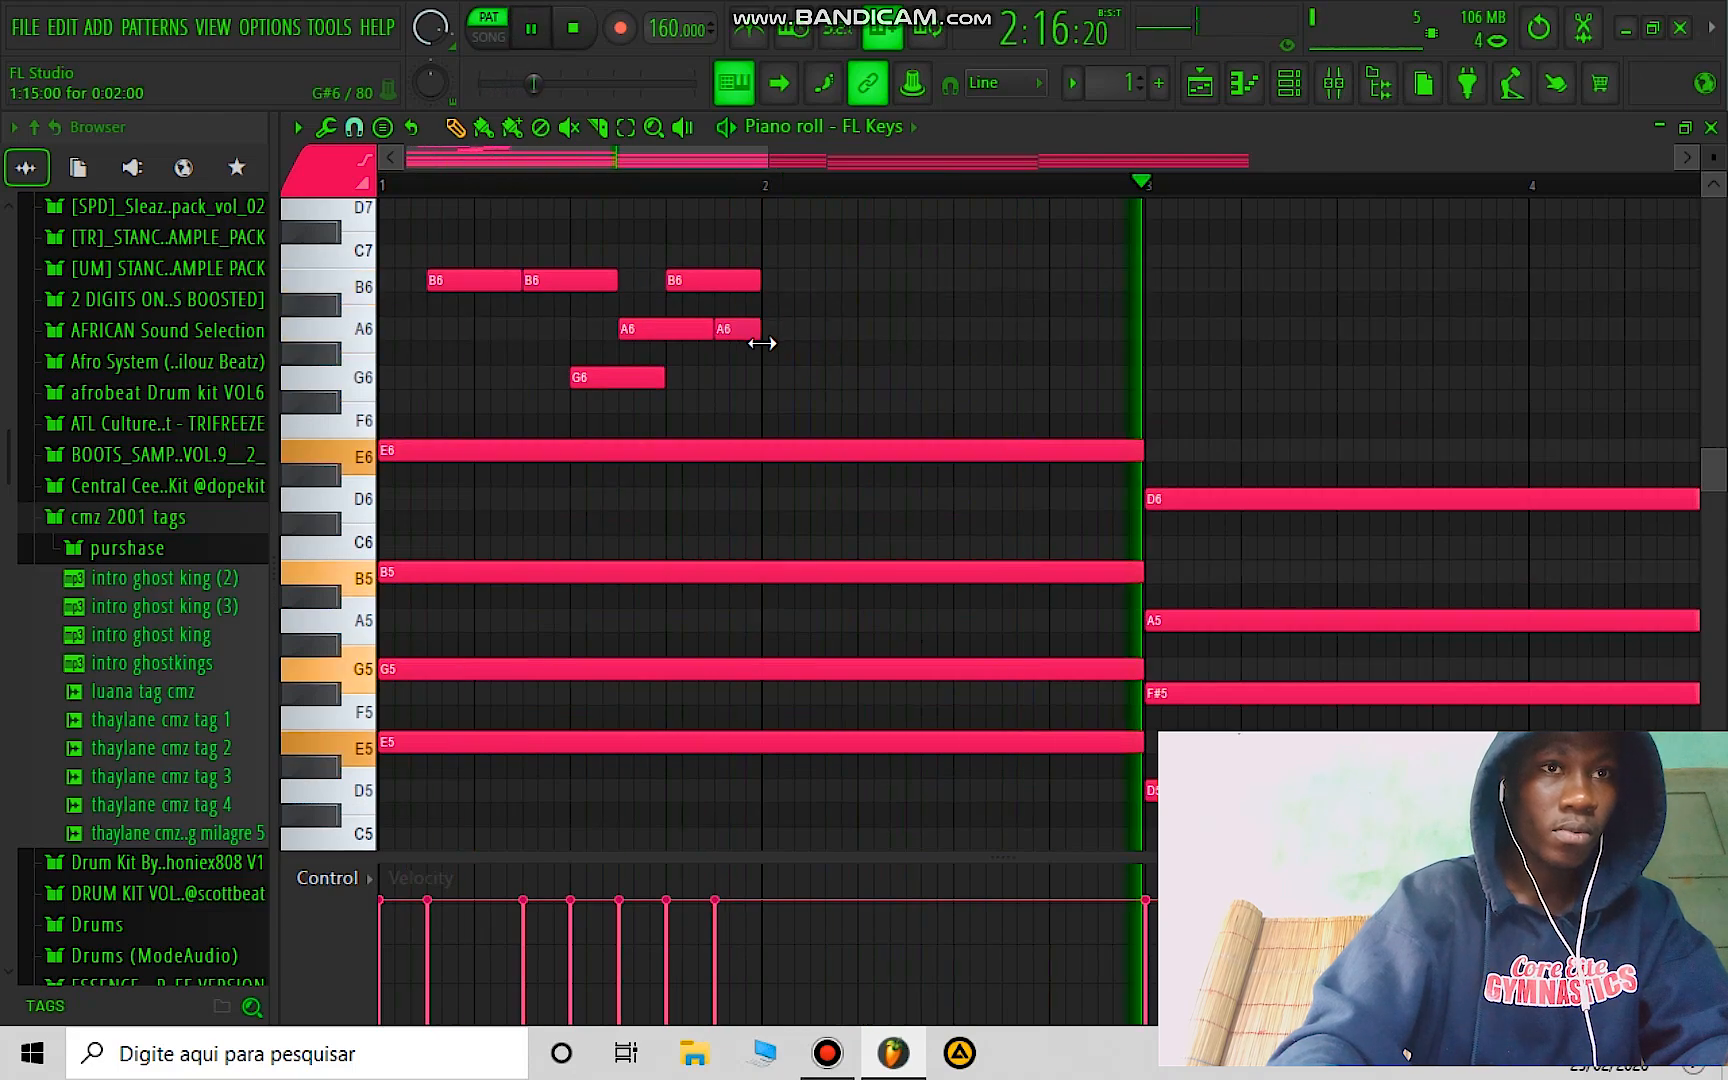
key(space)
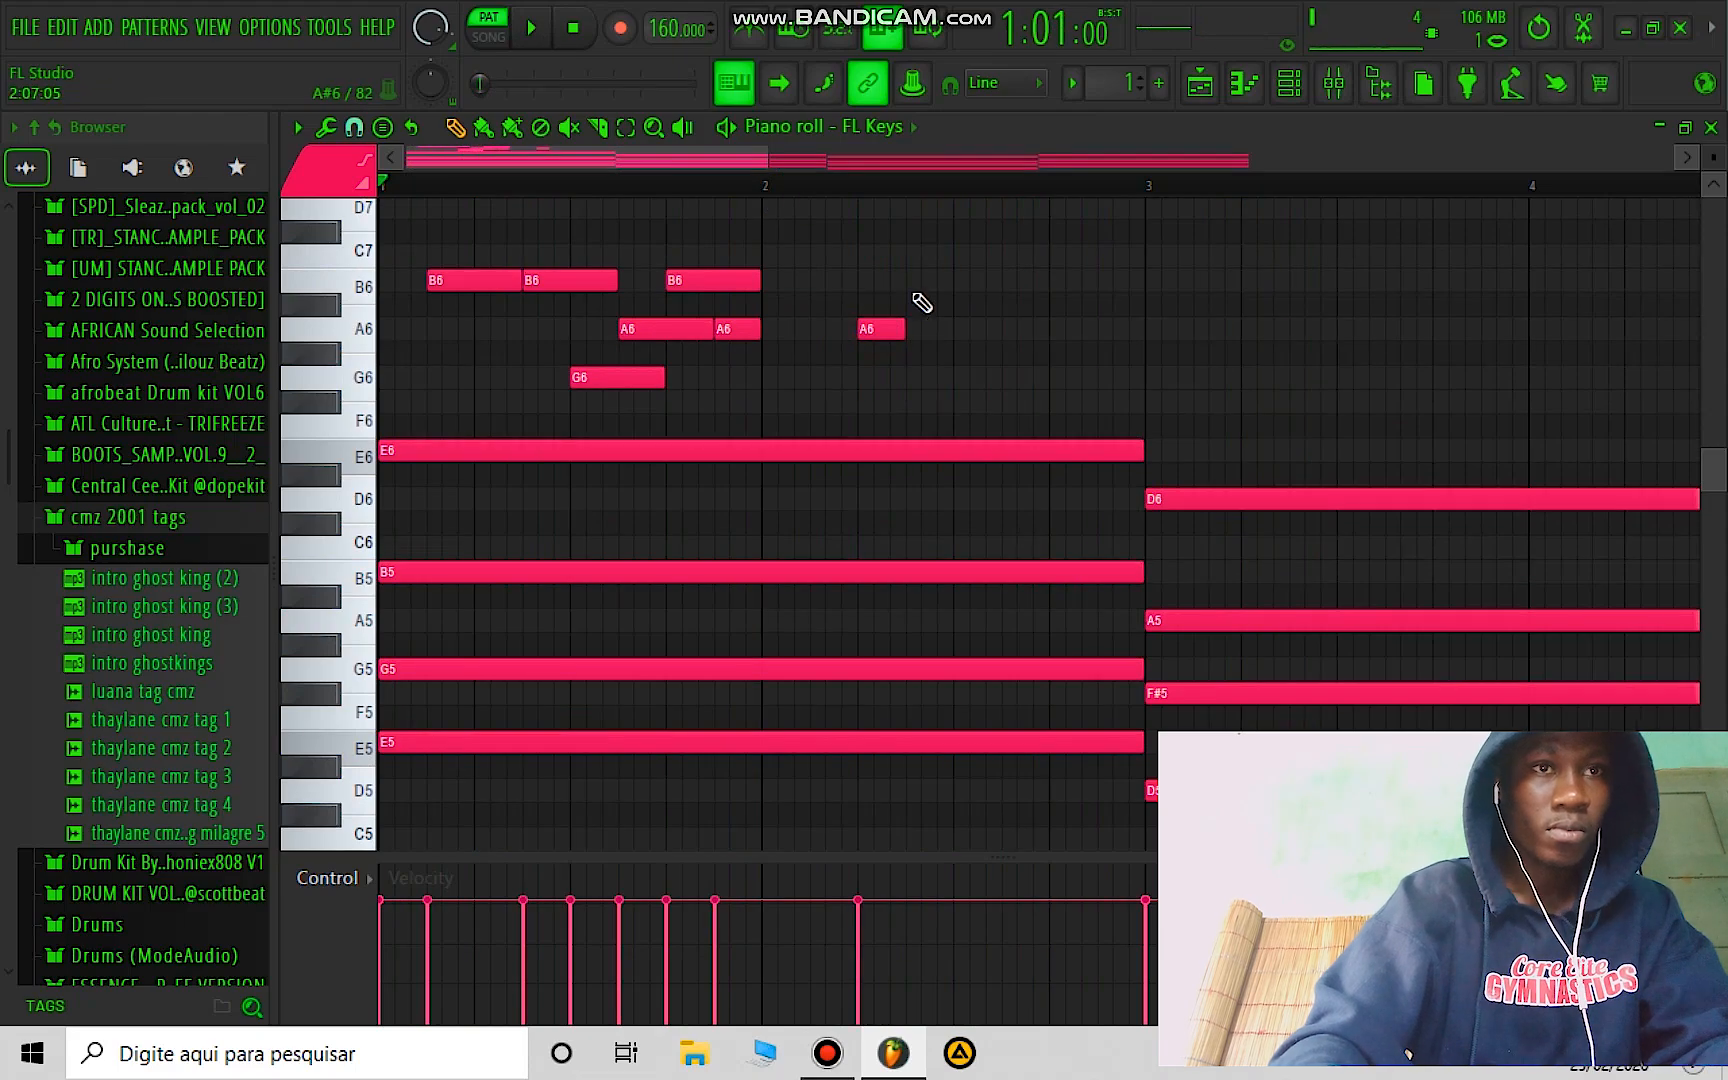
Step: Continue the bar 2 melody with a two-step B6 at step 7 and an eight-step E7 at step 9
scroll(962, 276, up, 1)
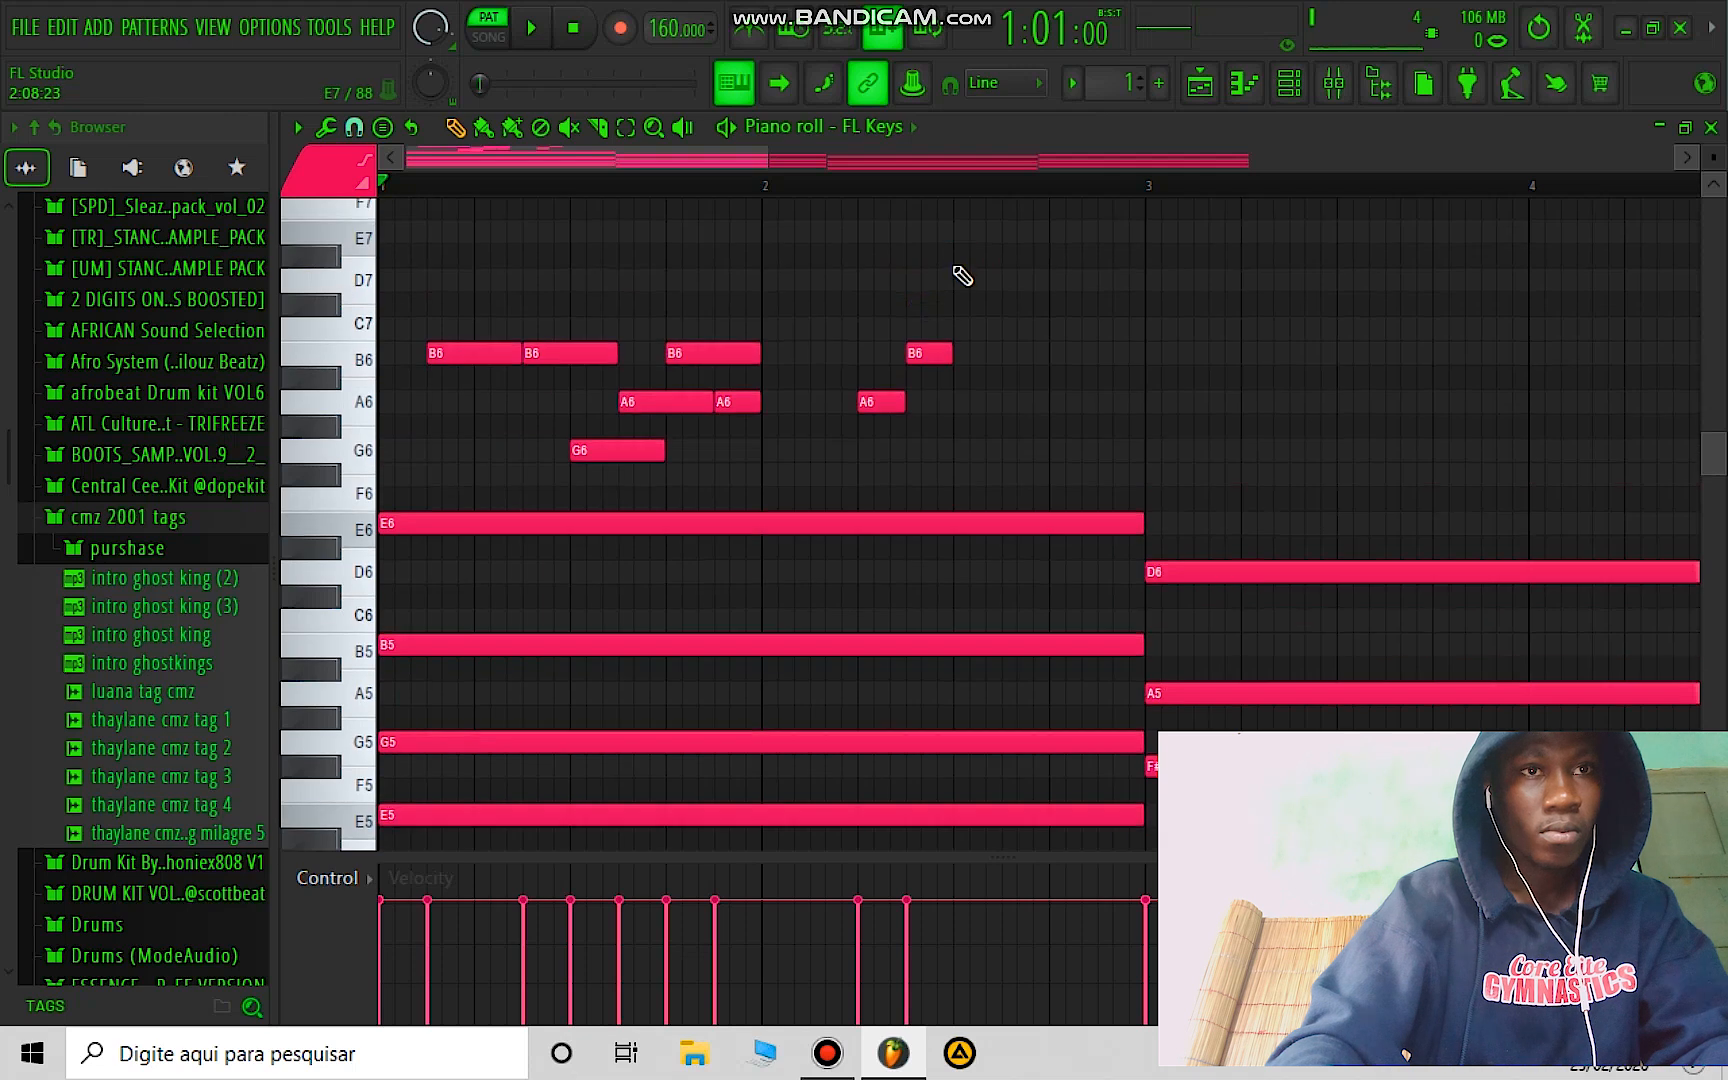
click(965, 281)
drag(988, 292, 988, 229)
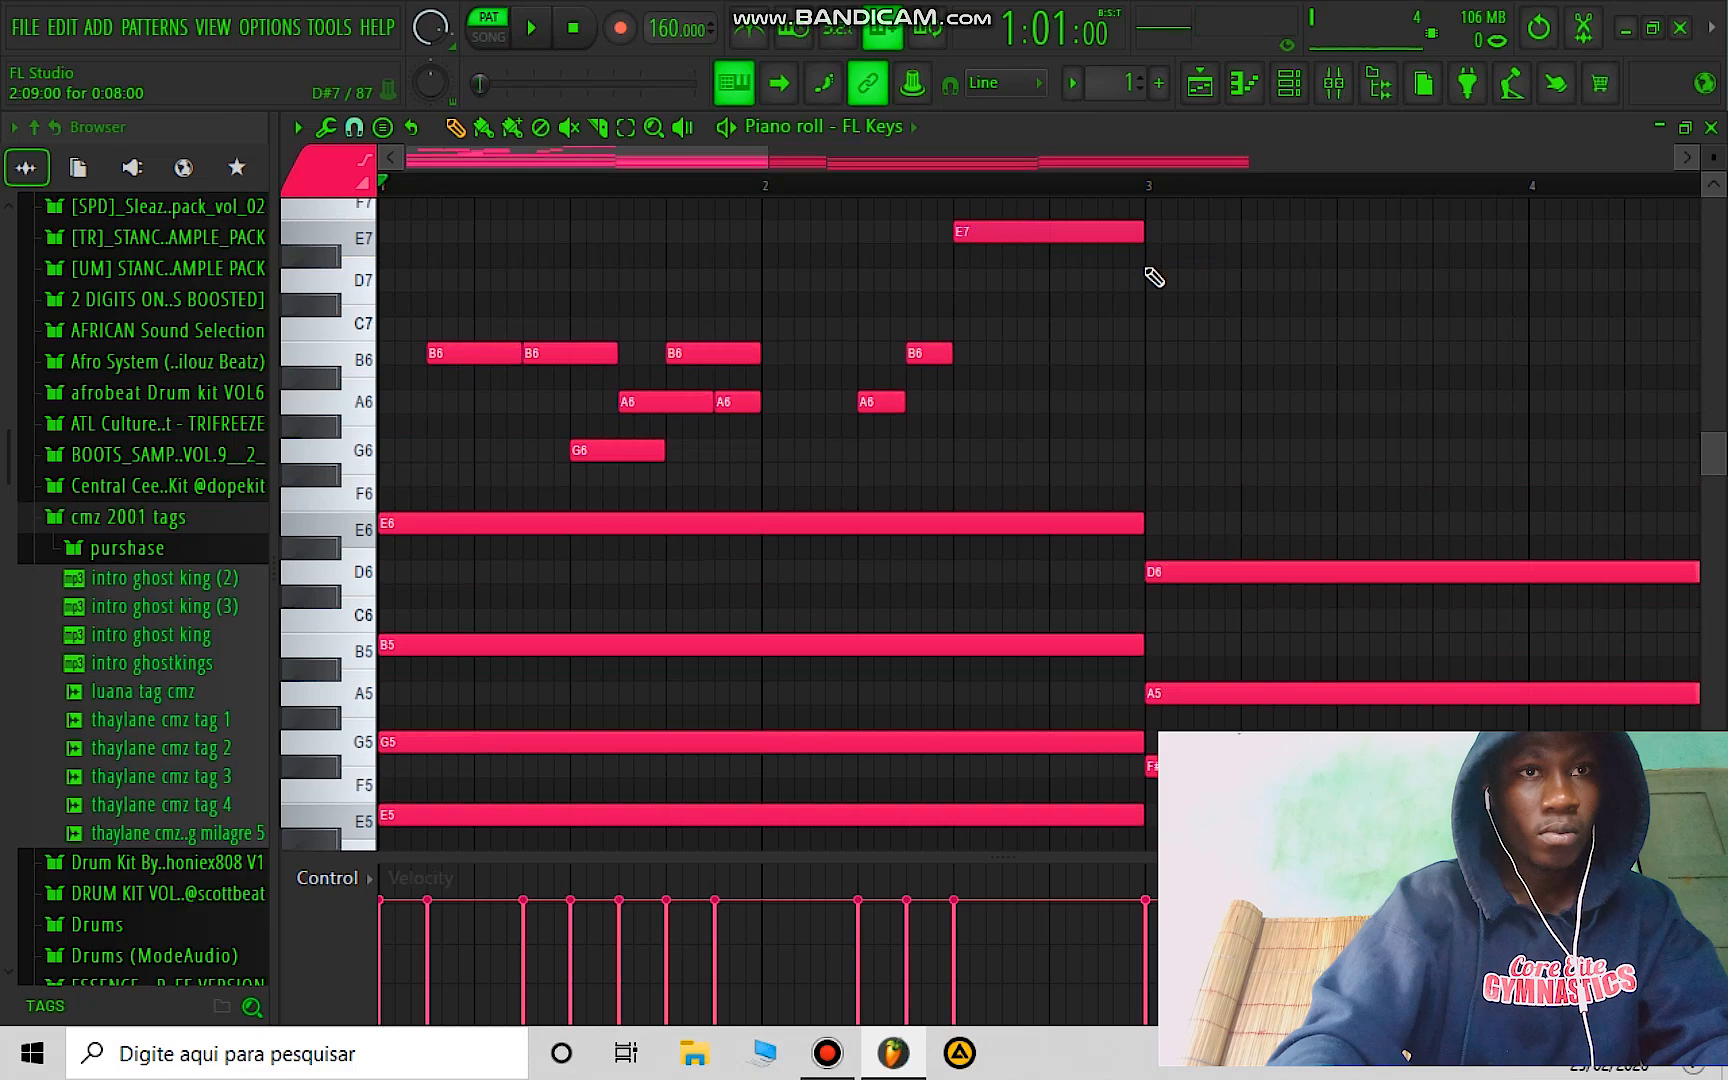
Step: Duplicate only the melody notes of bars 1 and 2 three times to fill bars 3 to 8, and play the pattern back
scroll(1150, 273, down, 1)
drag(958, 190, 5, 203)
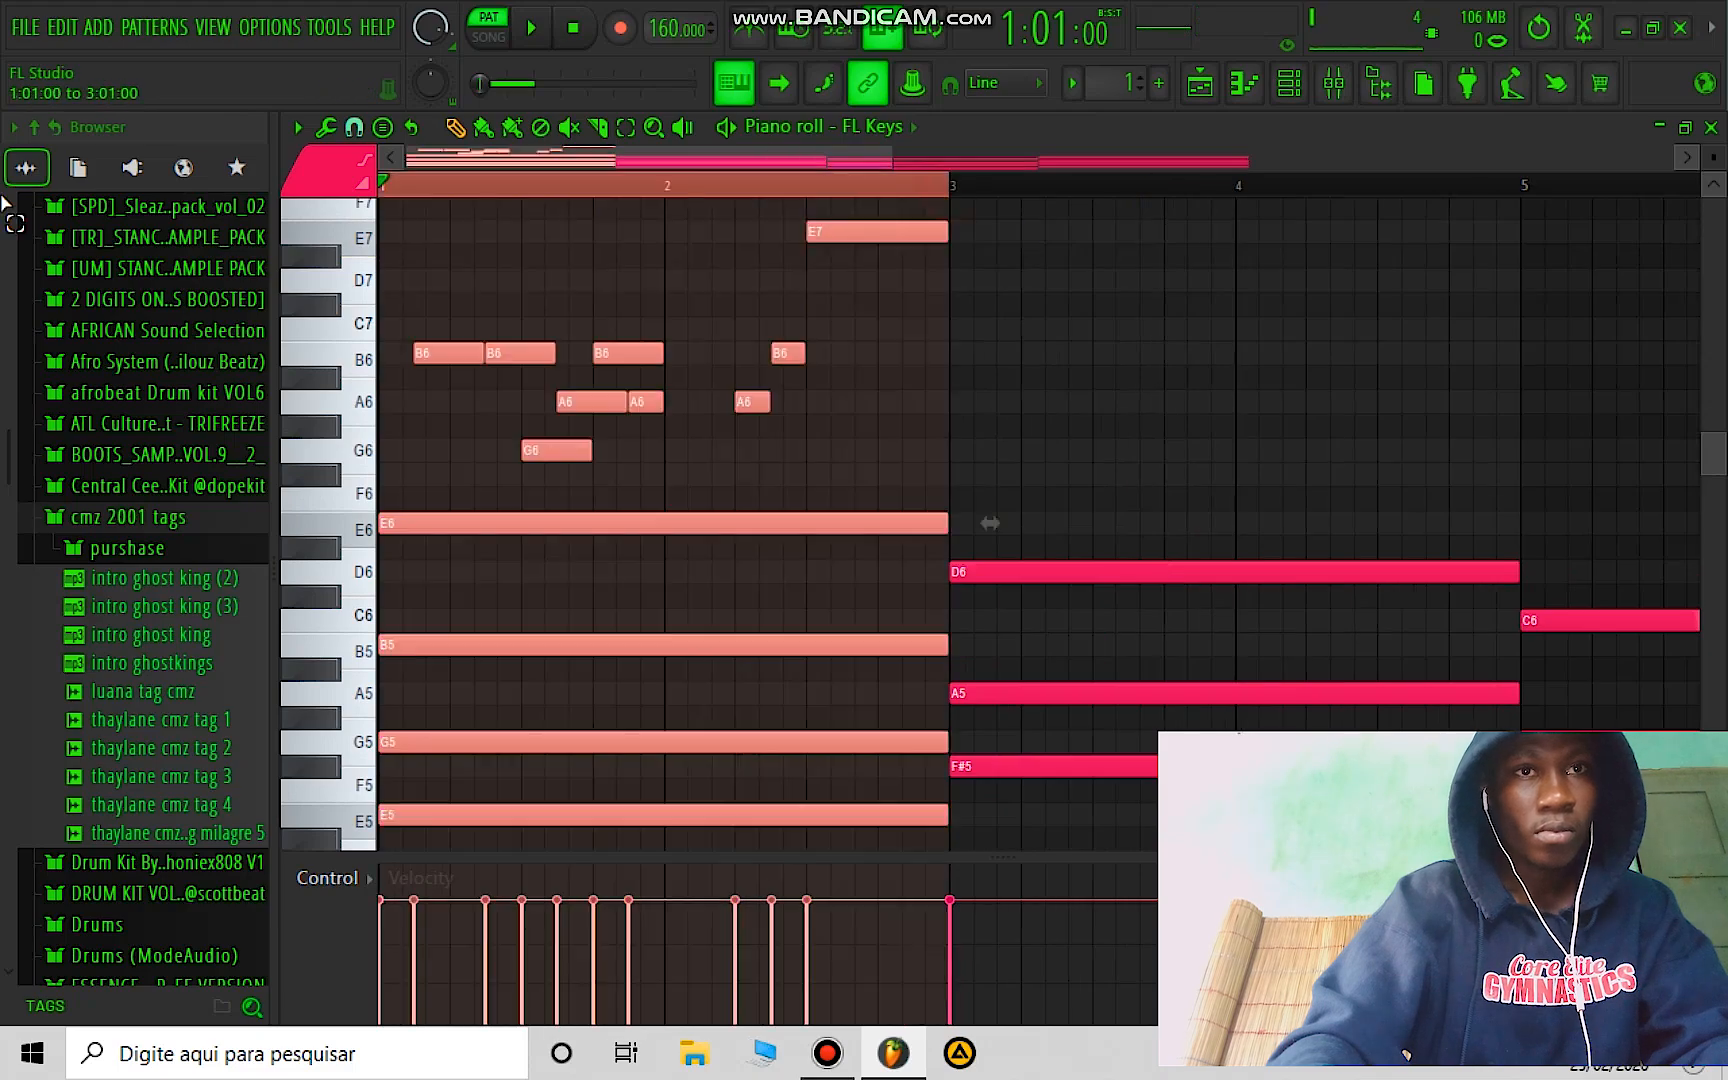
drag(875, 224, 405, 487)
scroll(775, 200, down, 2)
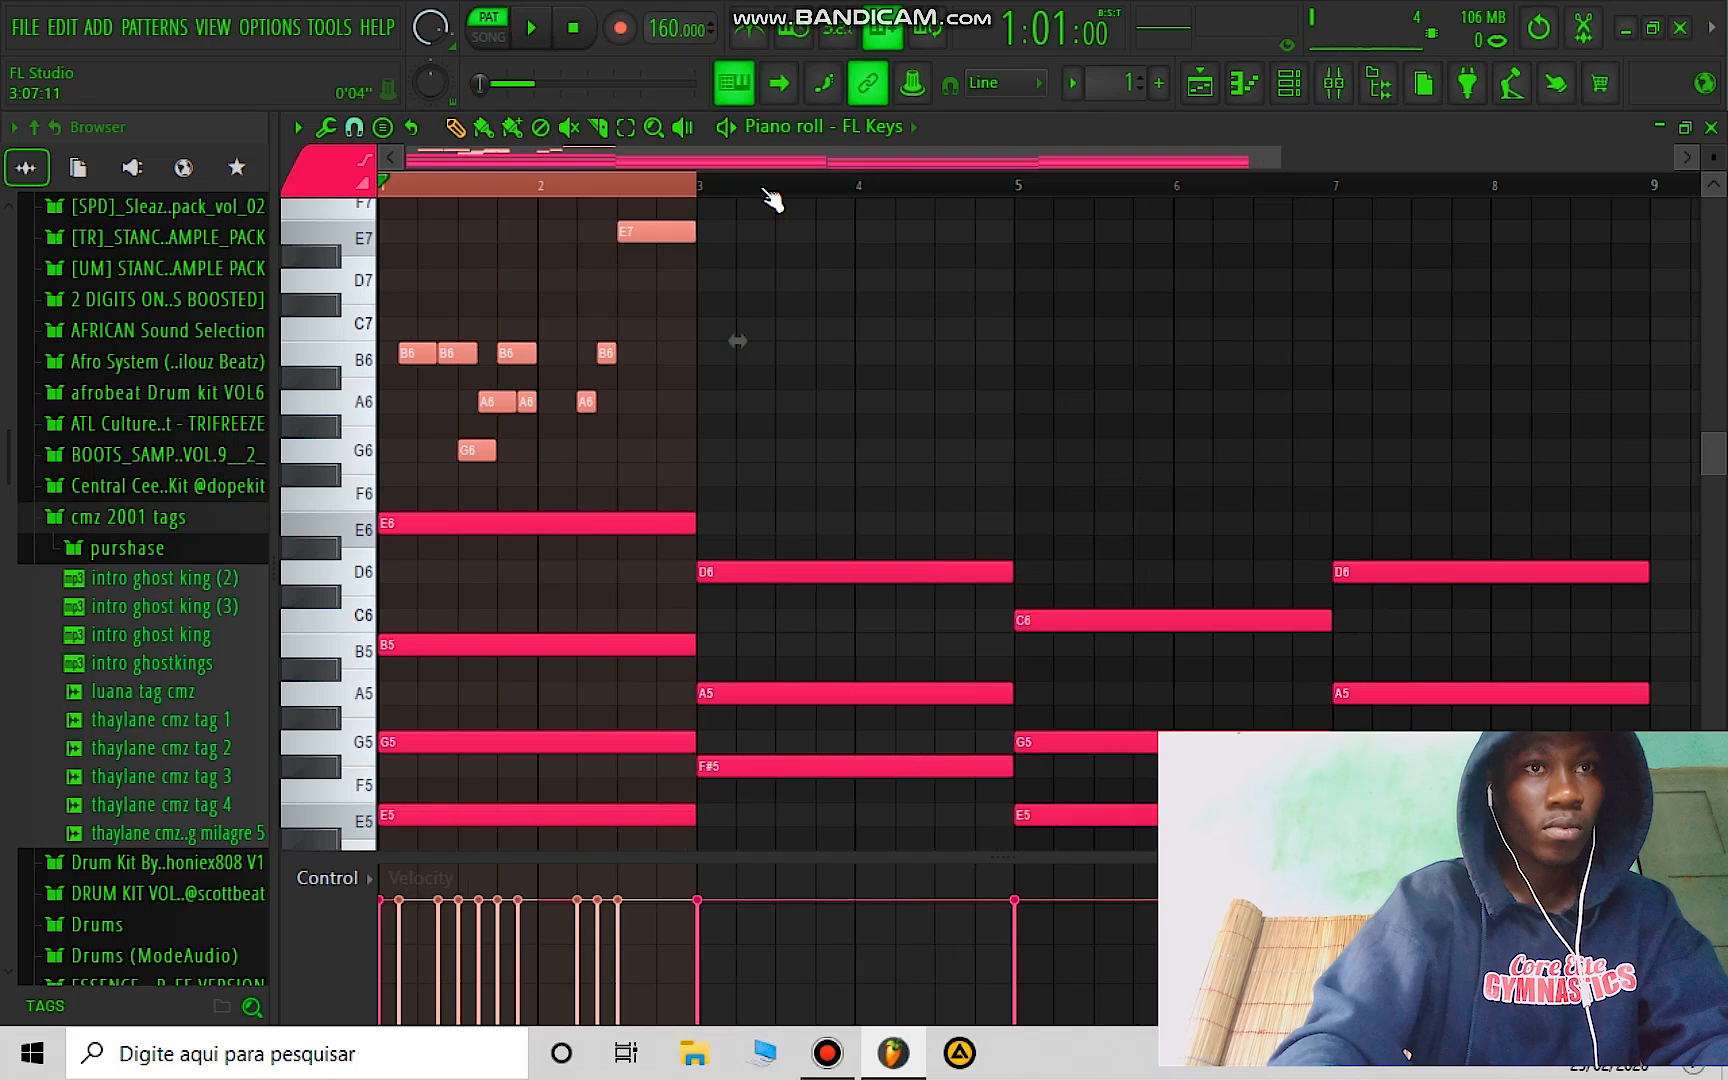
key(ctrl+b)
key(ctrl+b)
key(ctrl+b)
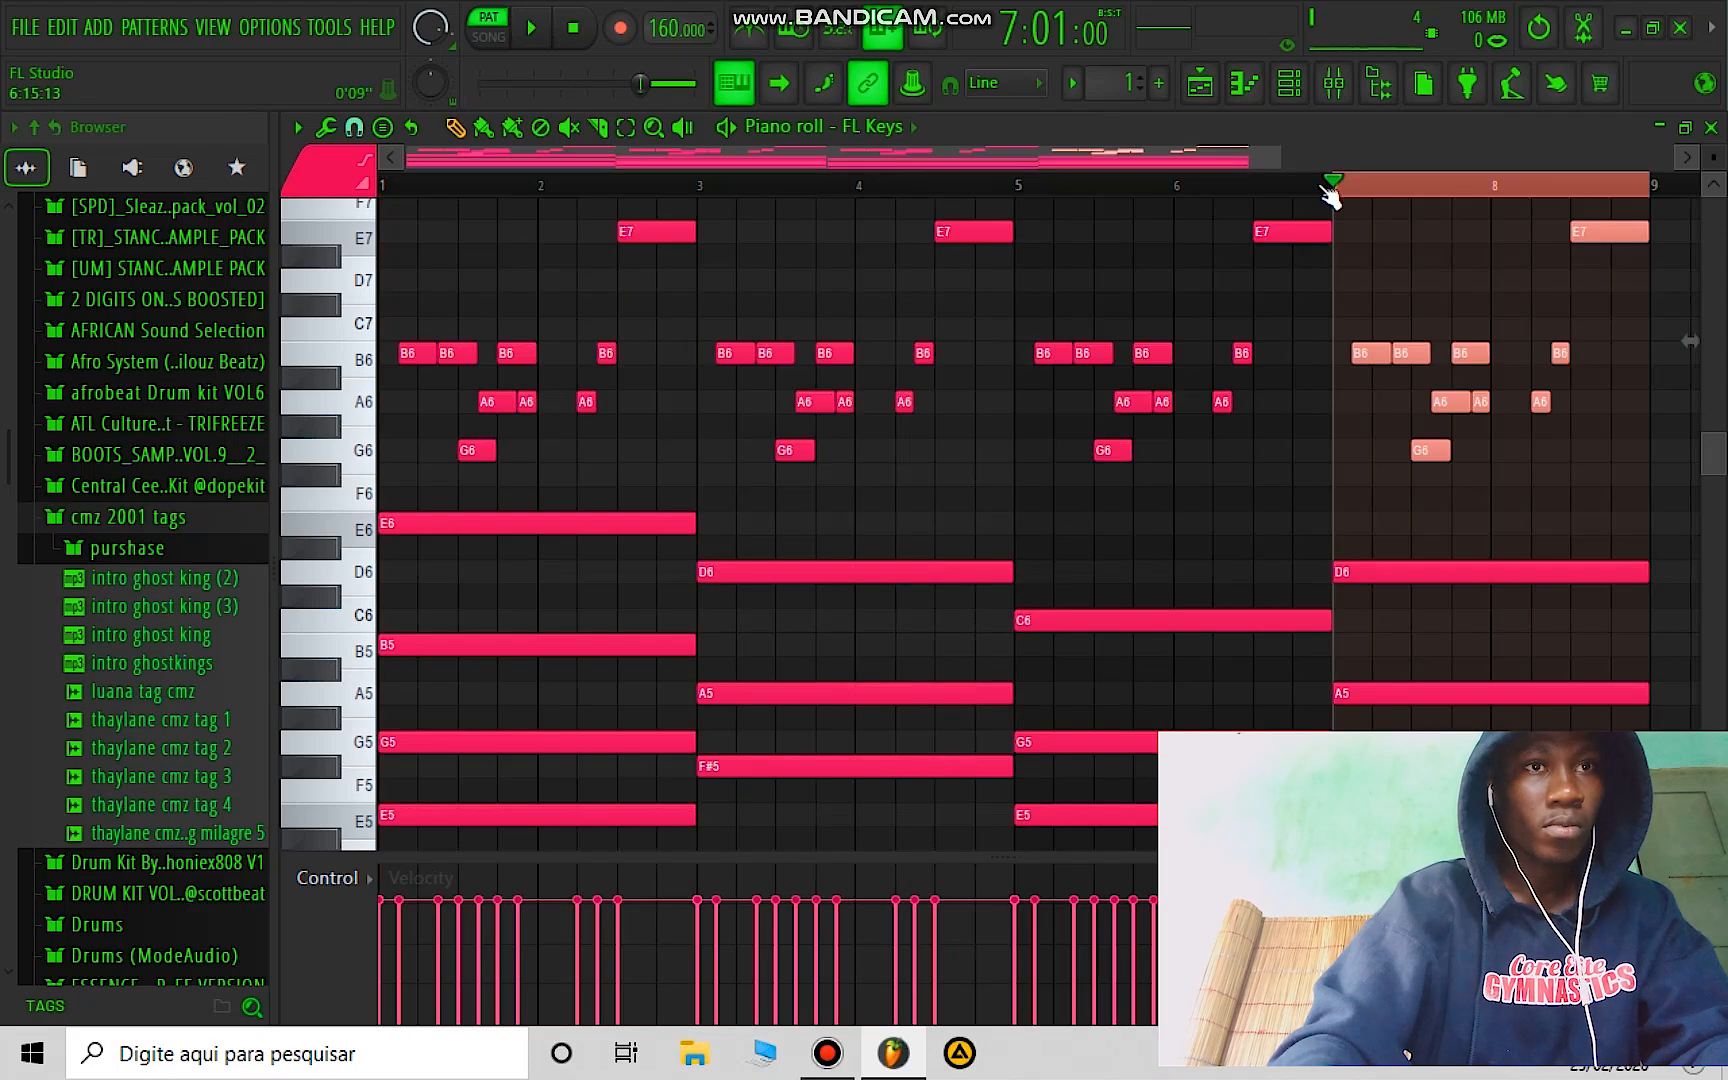
click(1336, 190)
scroll(1290, 195, down, 1)
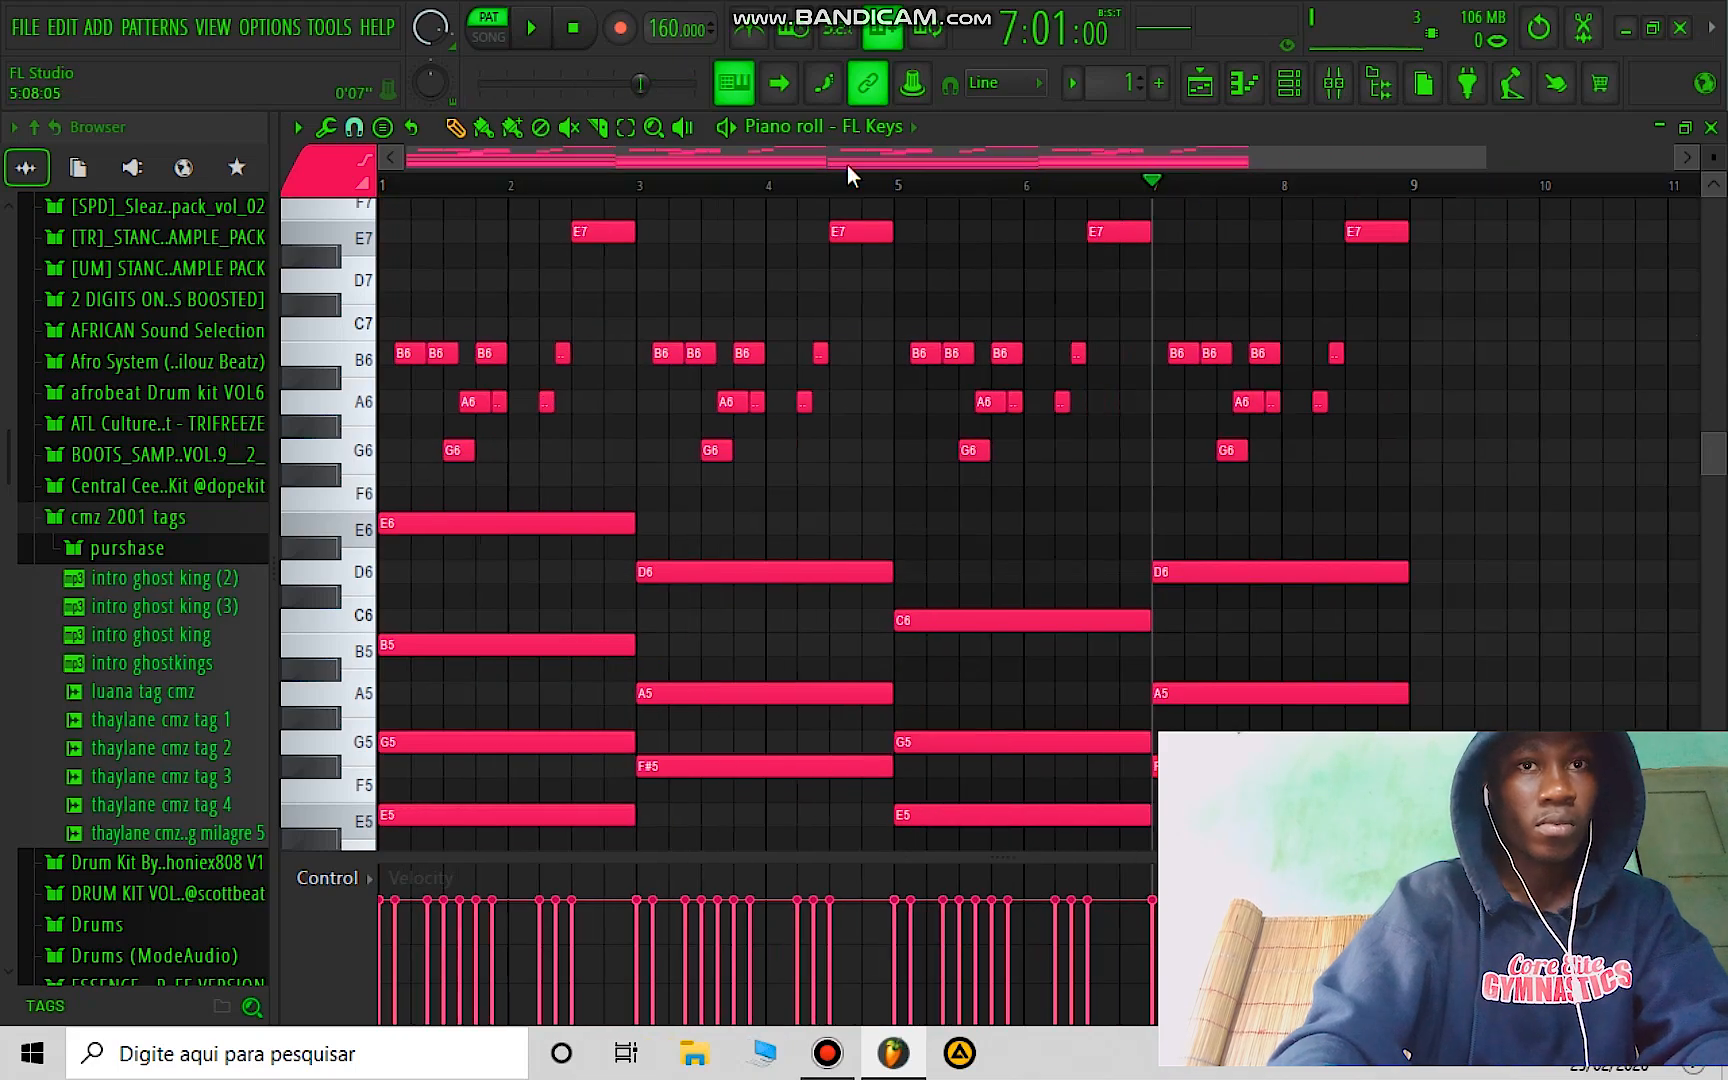
key(space)
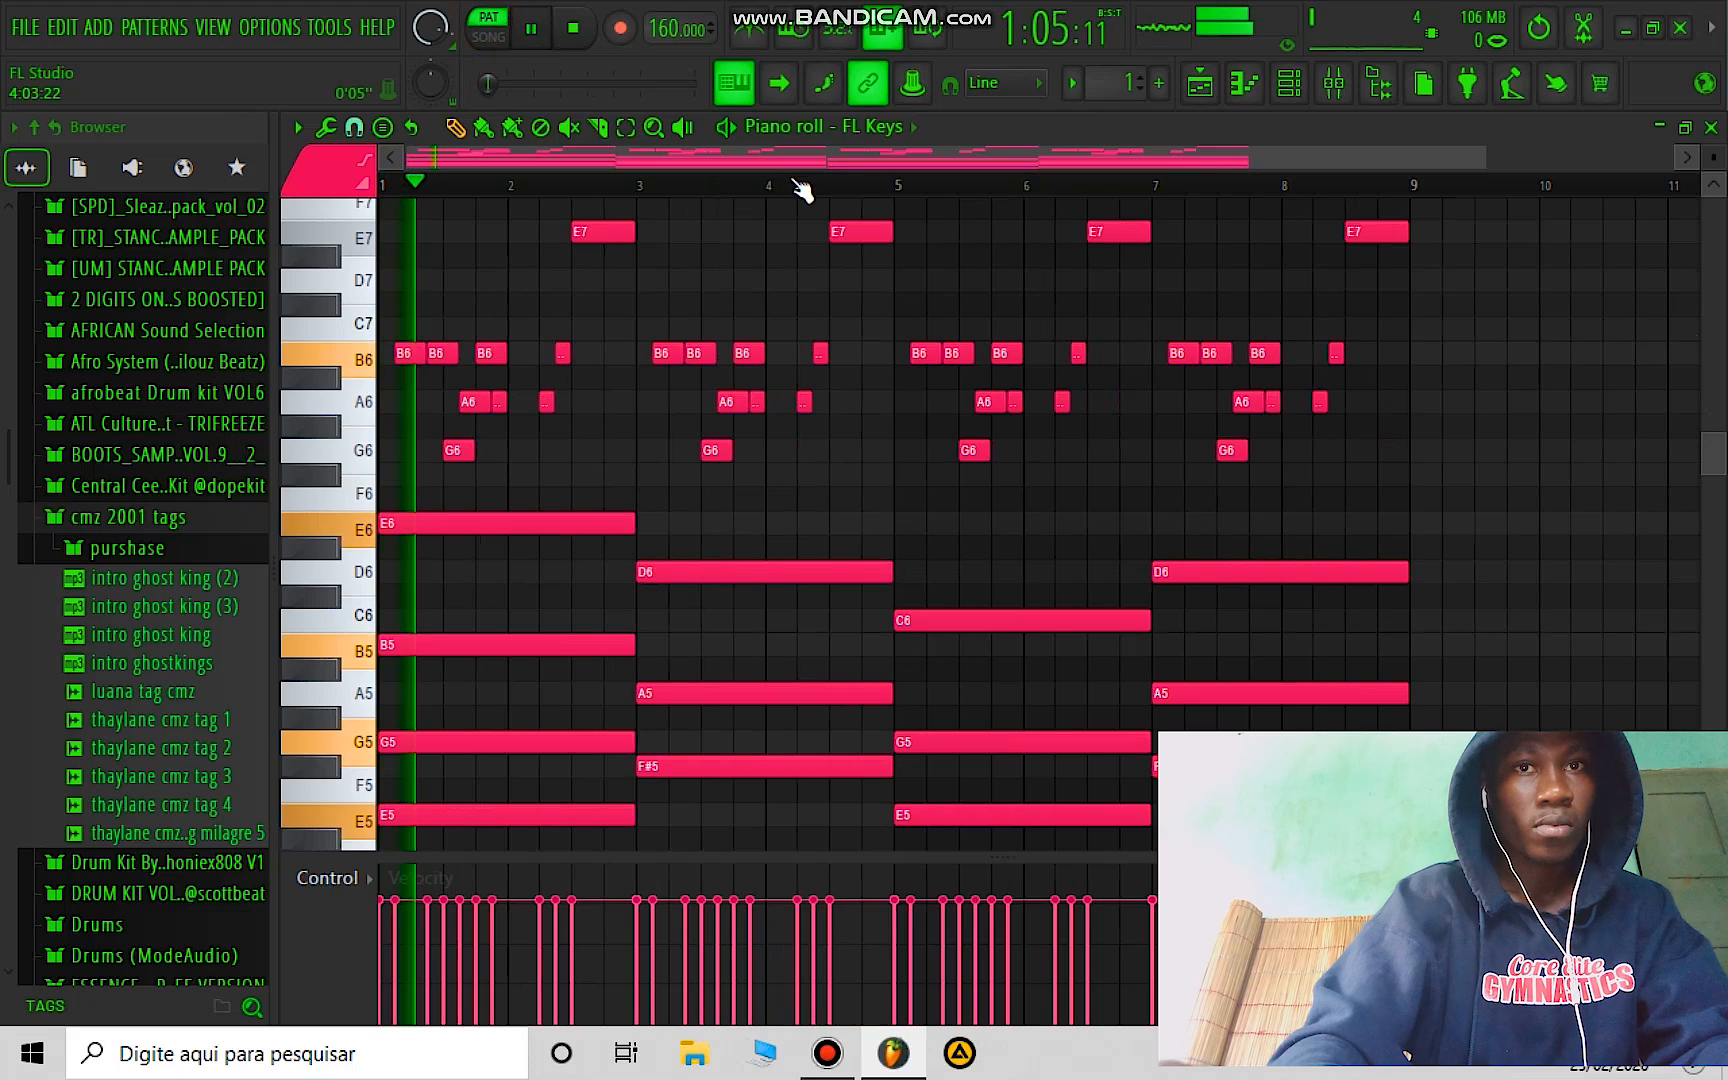
scroll(802, 185, down, 1)
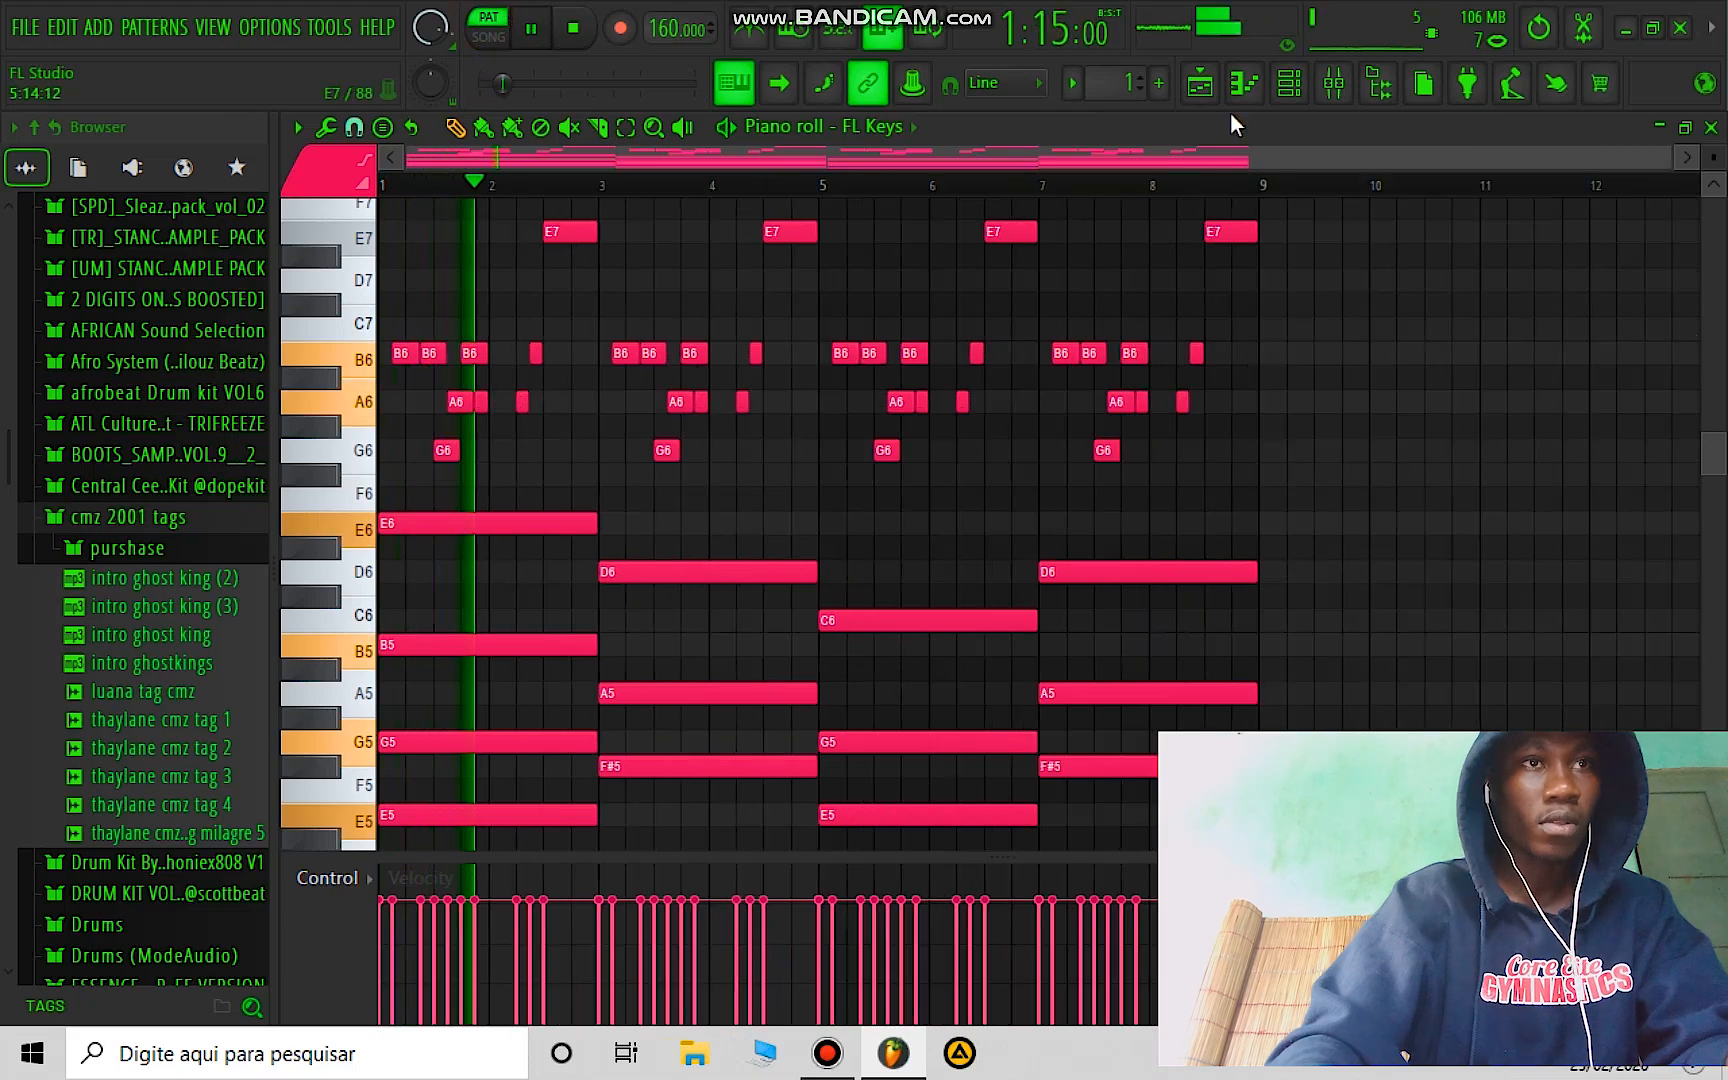
Step: Route the FL Keys channel to its own mixer track, insert 2, and bring that mixer track into view
click(1295, 95)
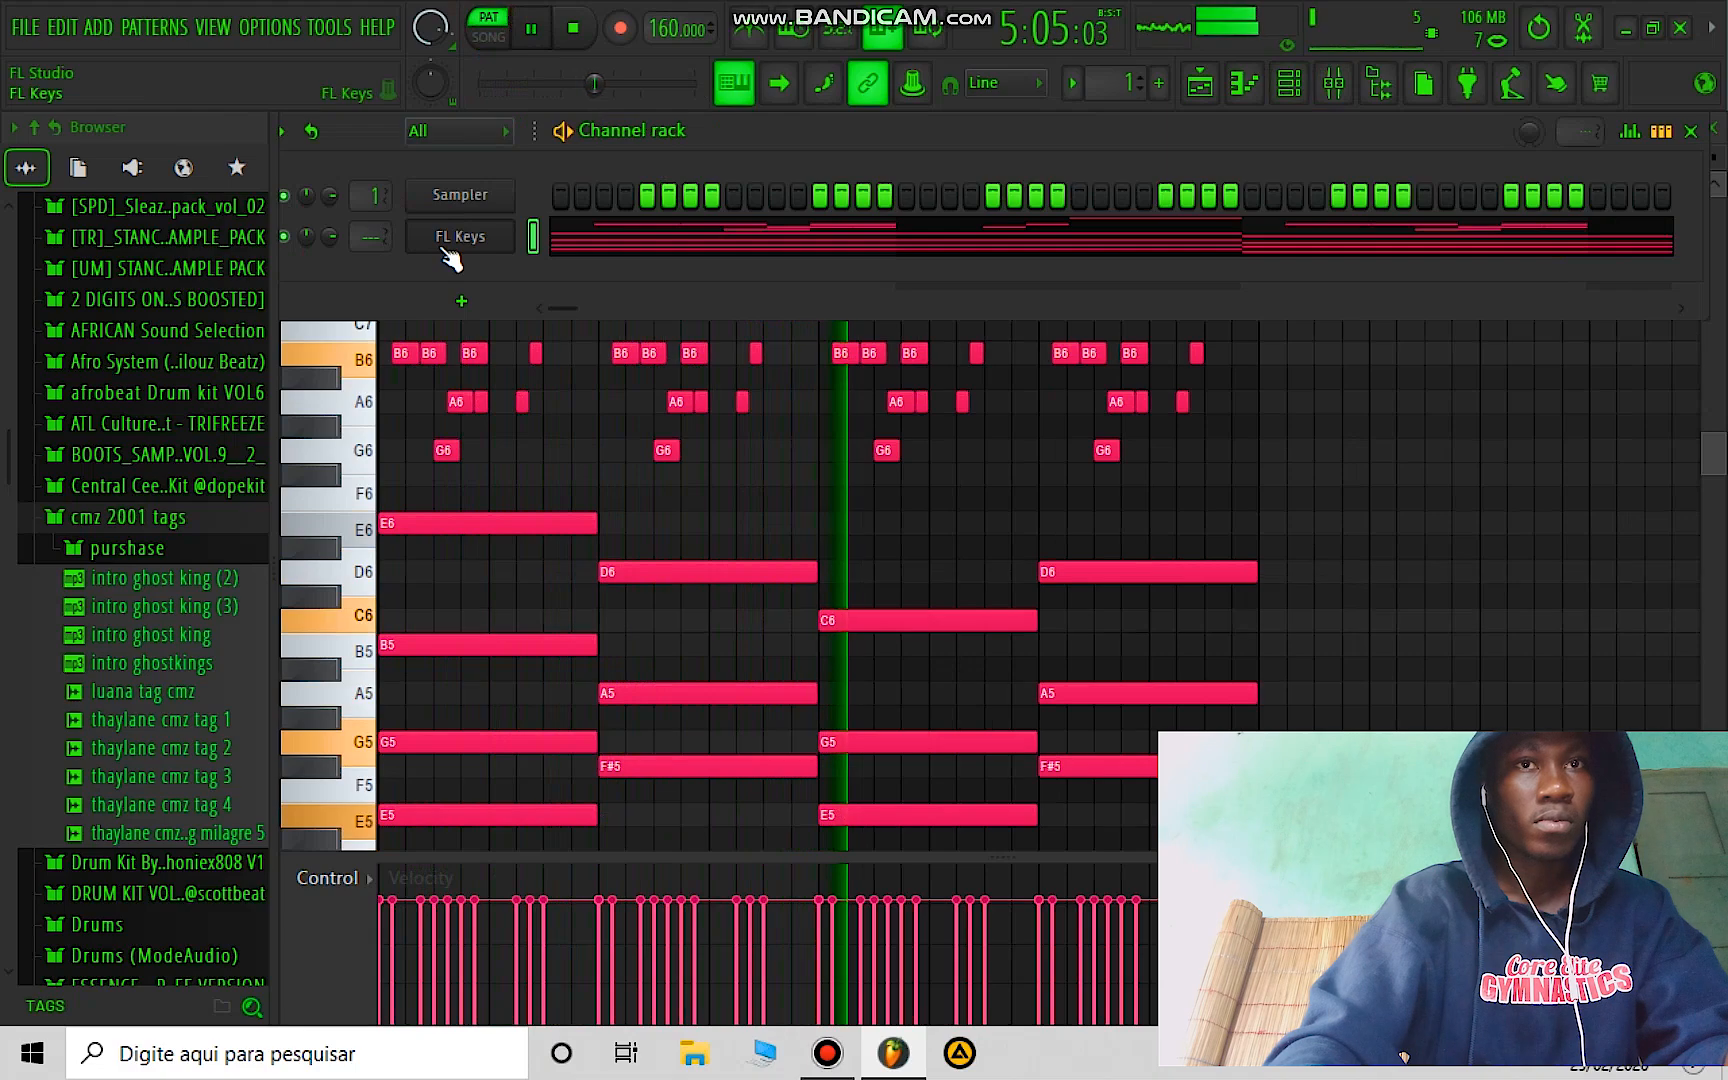
key(ctrl+l)
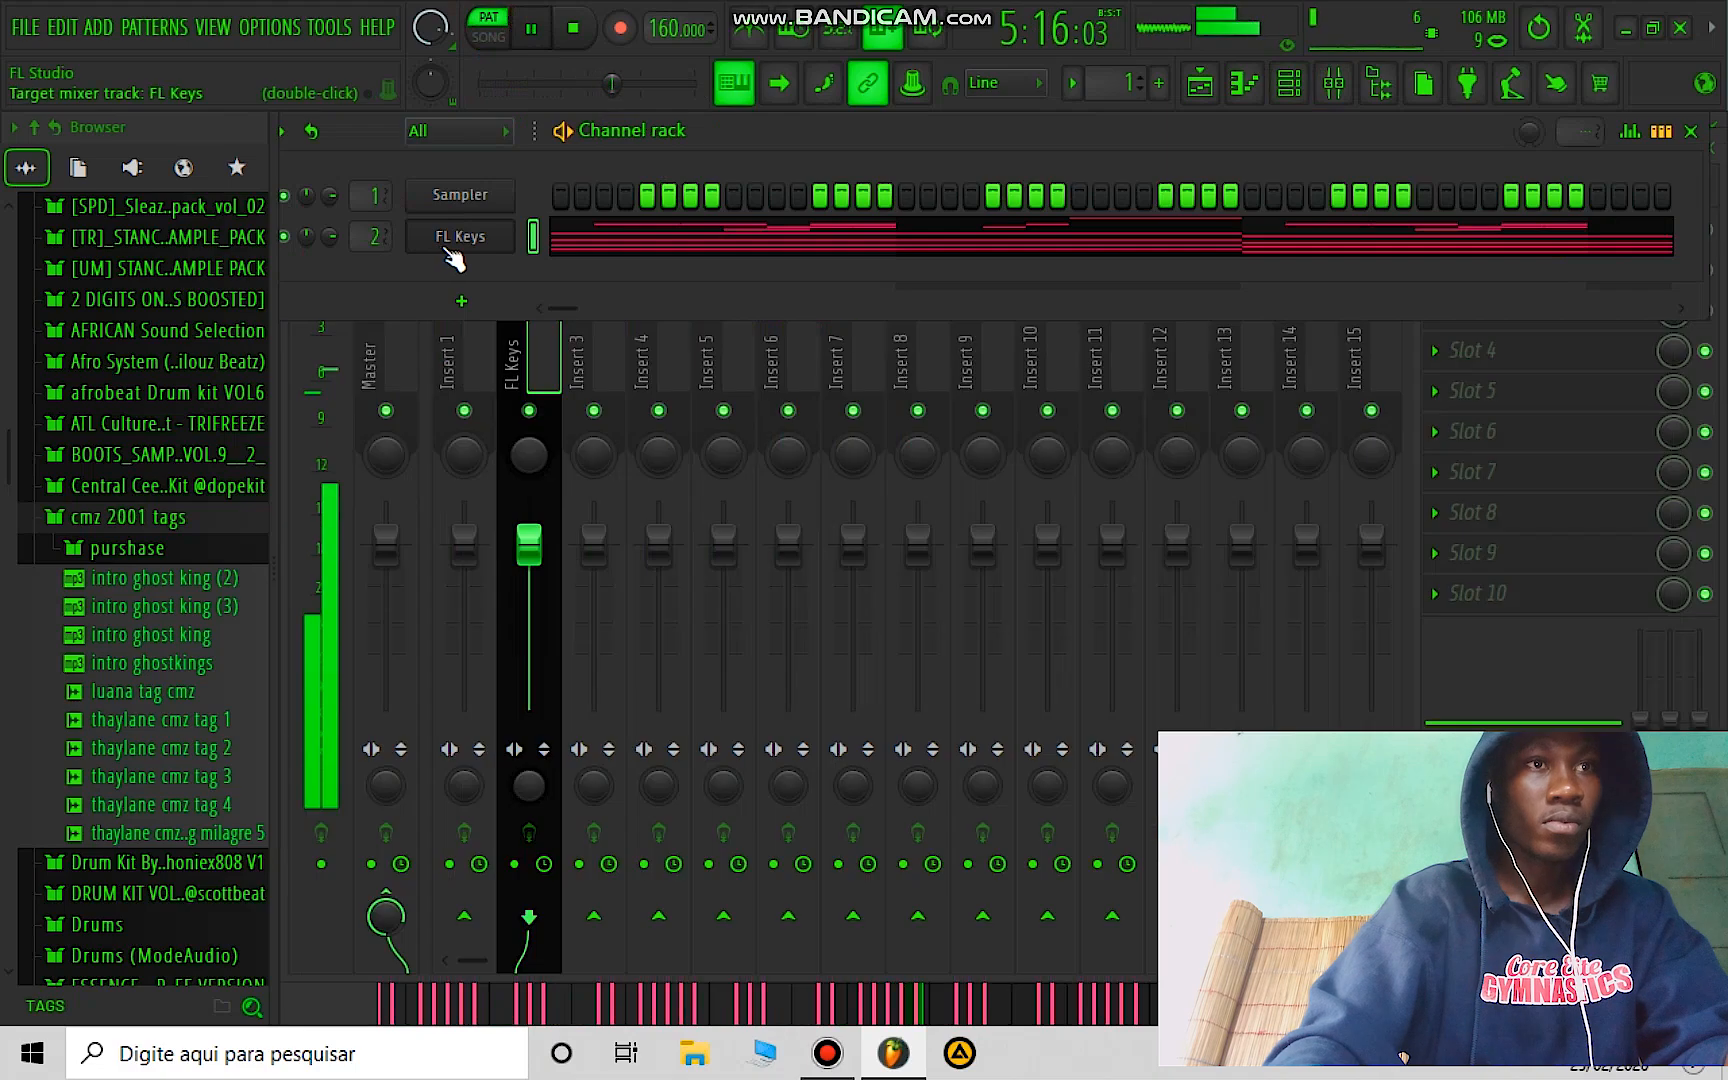
click(513, 359)
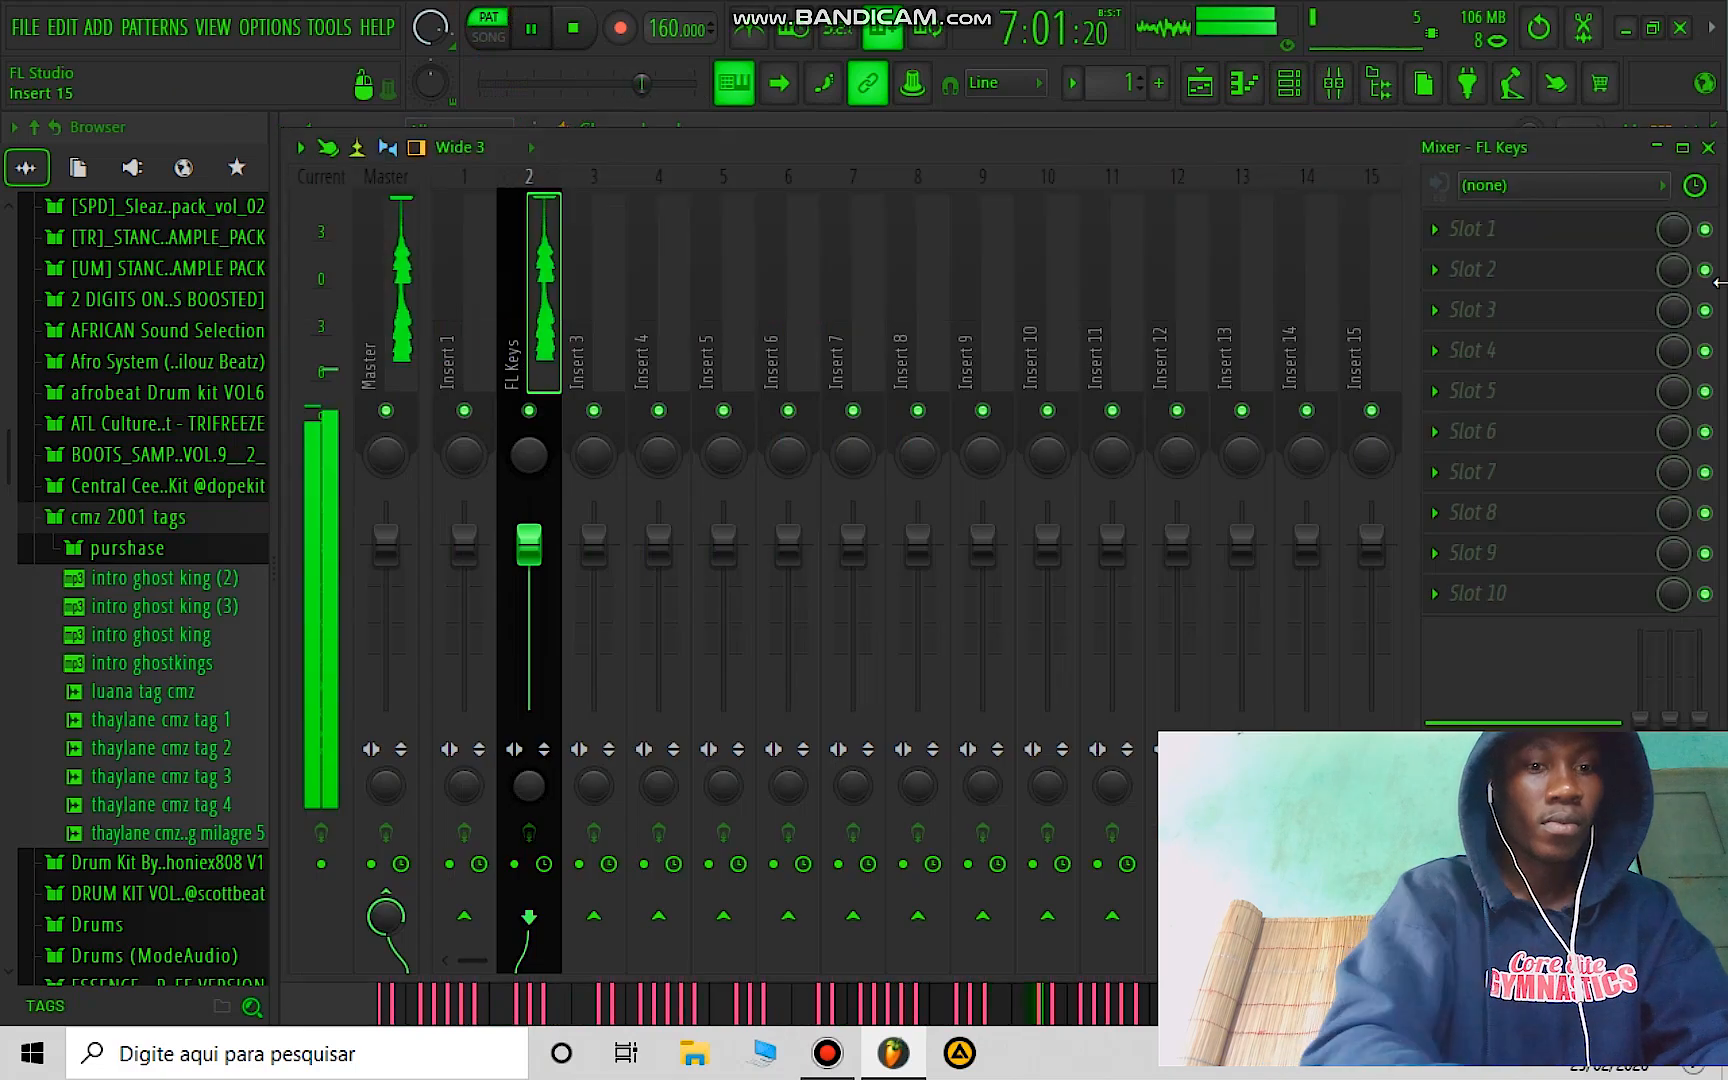
Step: Load HalfTime into effect slot 1 of the FL Keys mixer track and move its window higher
click(1436, 228)
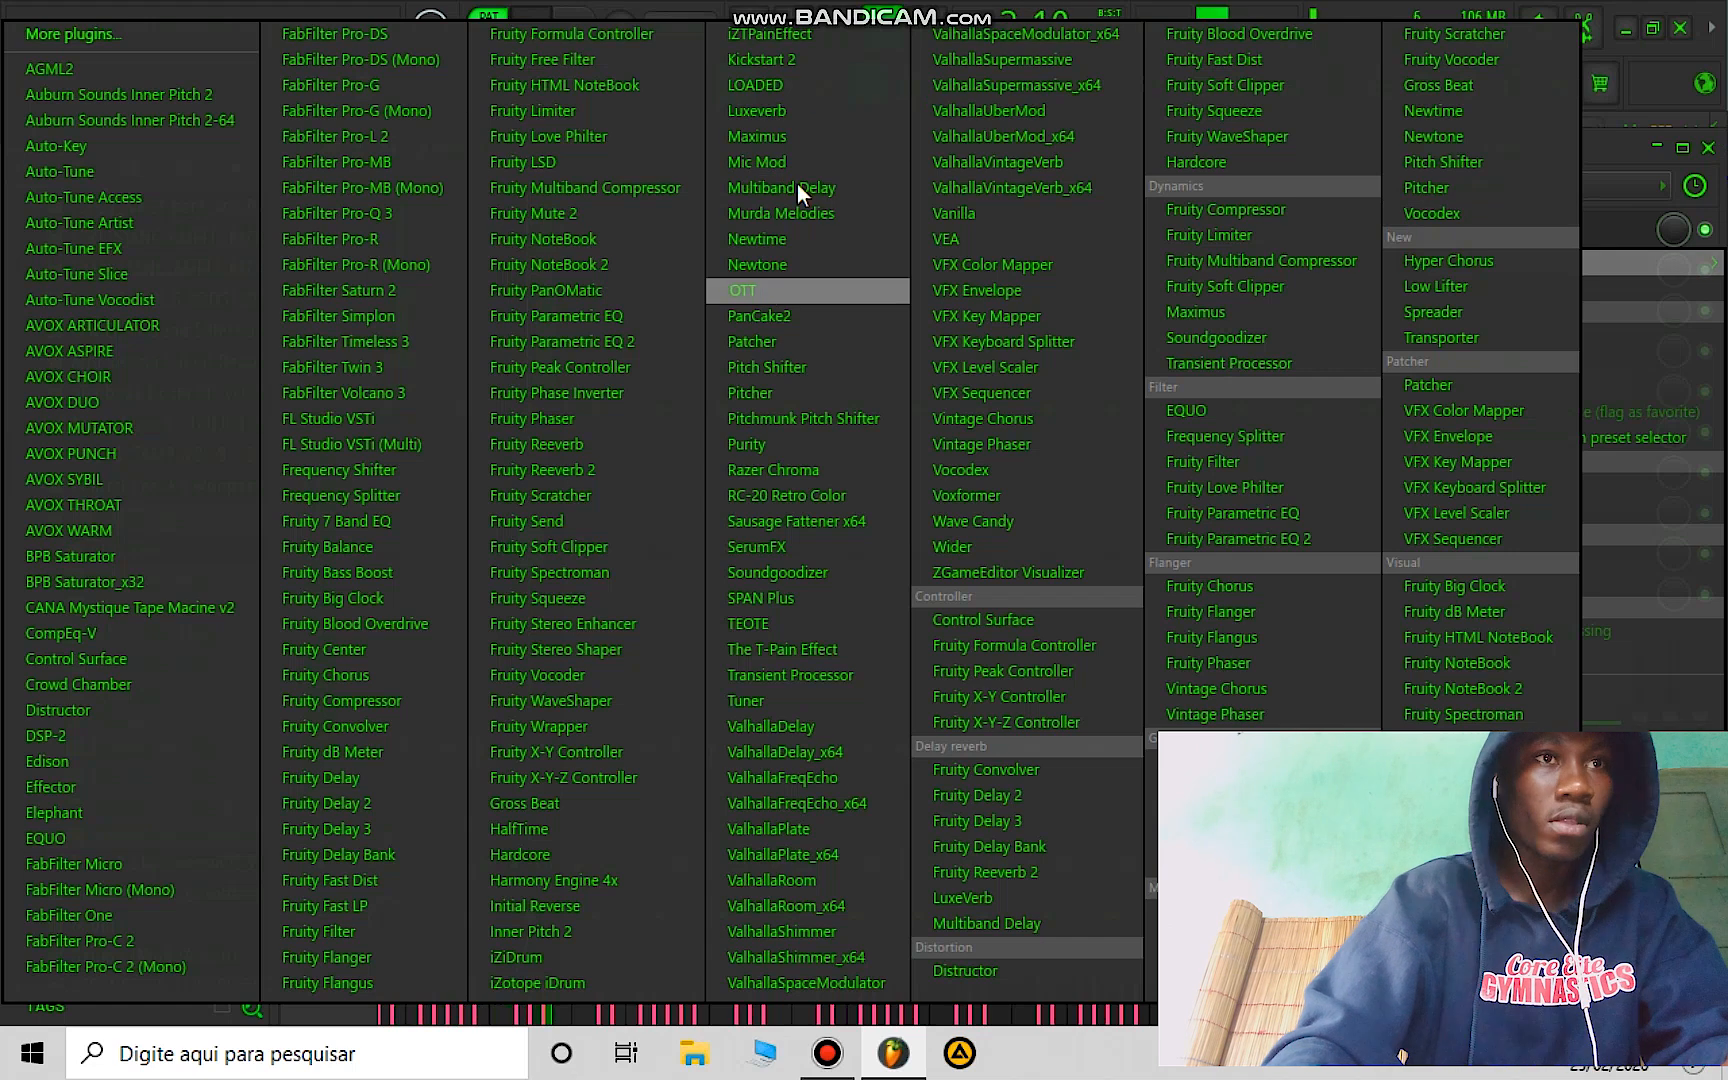
click(613, 829)
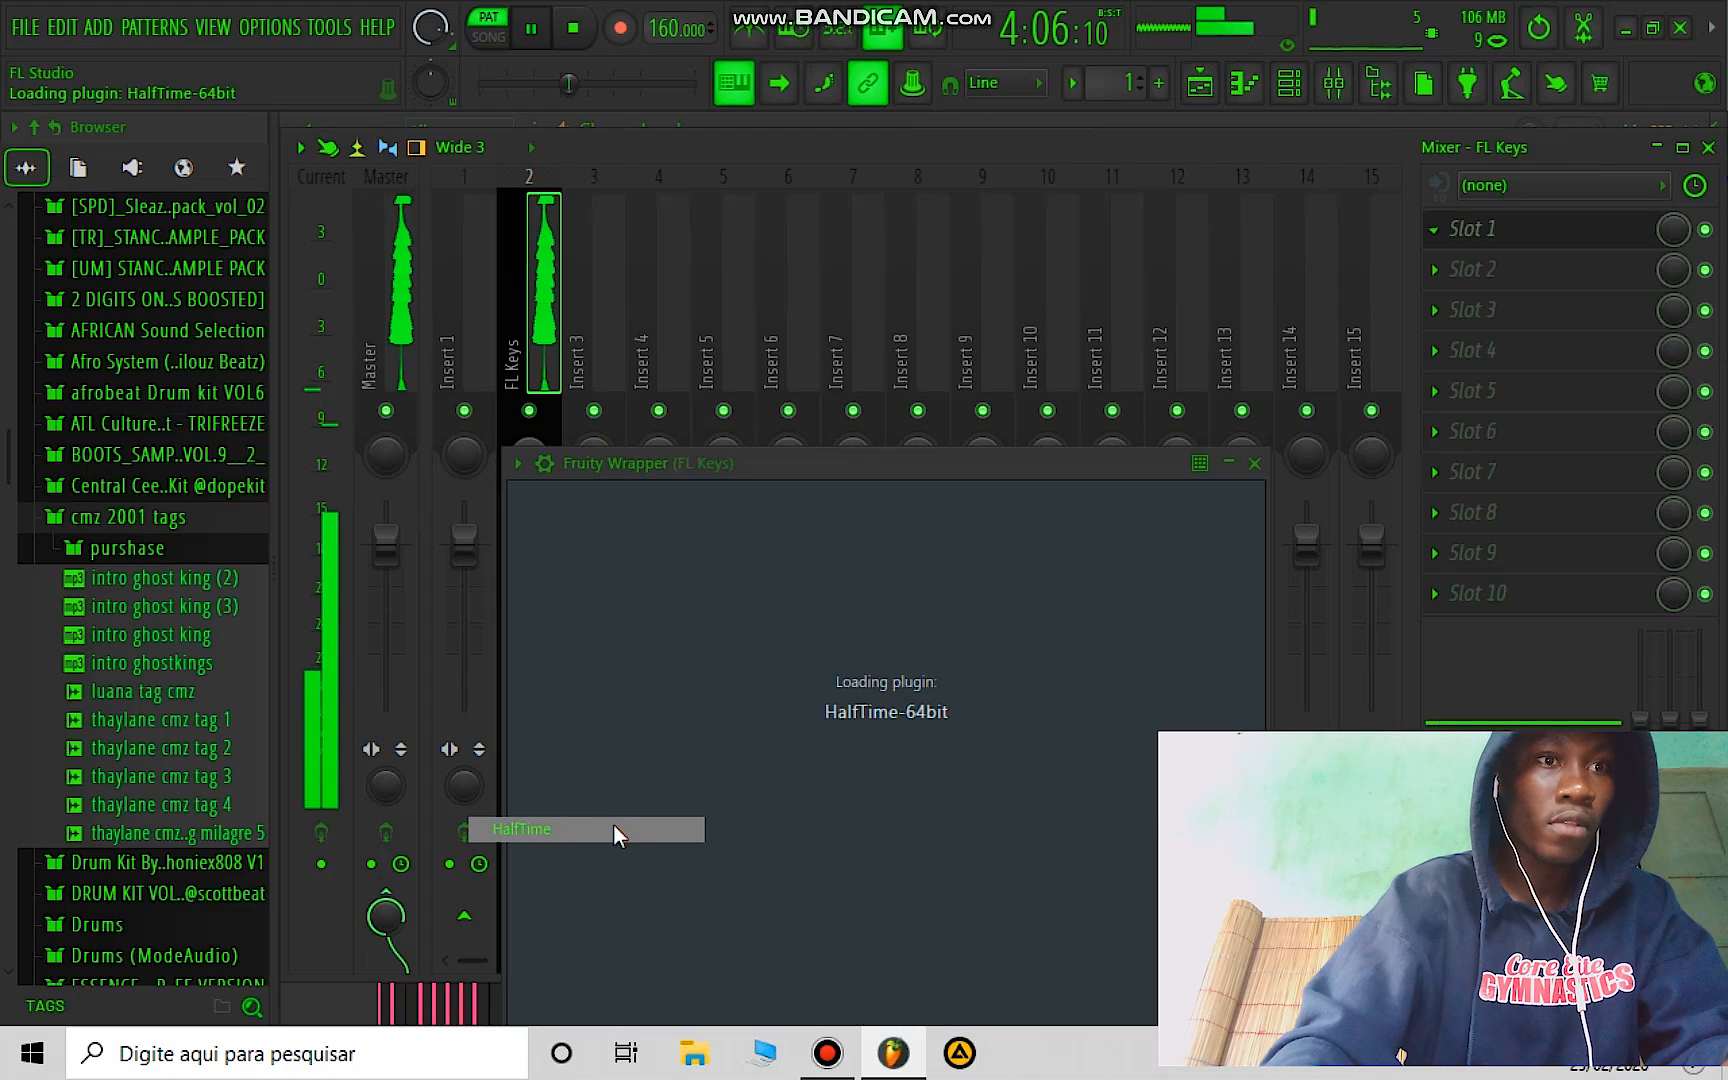
drag(859, 467, 856, 347)
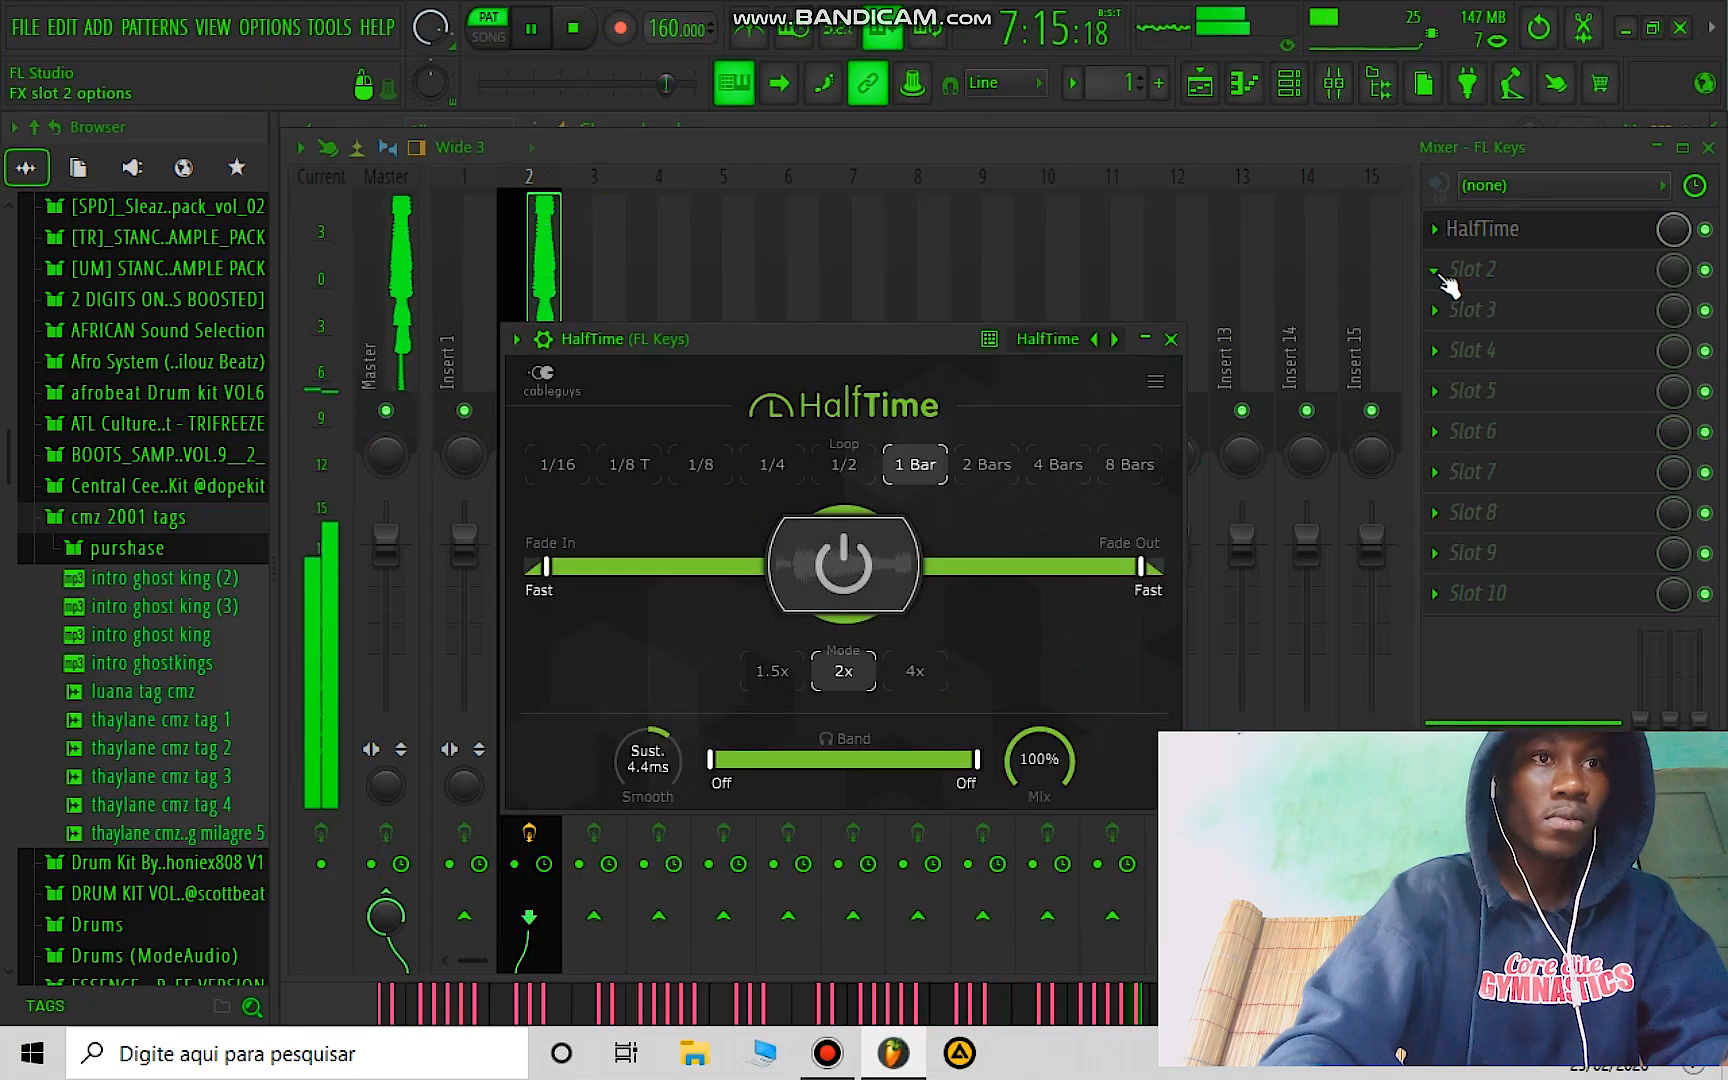
Step: Load Fruity Parametric EQ 2 into slot 2 and lower its band 7 high shelf to about -18 dB near 1980 Hz
click(1436, 273)
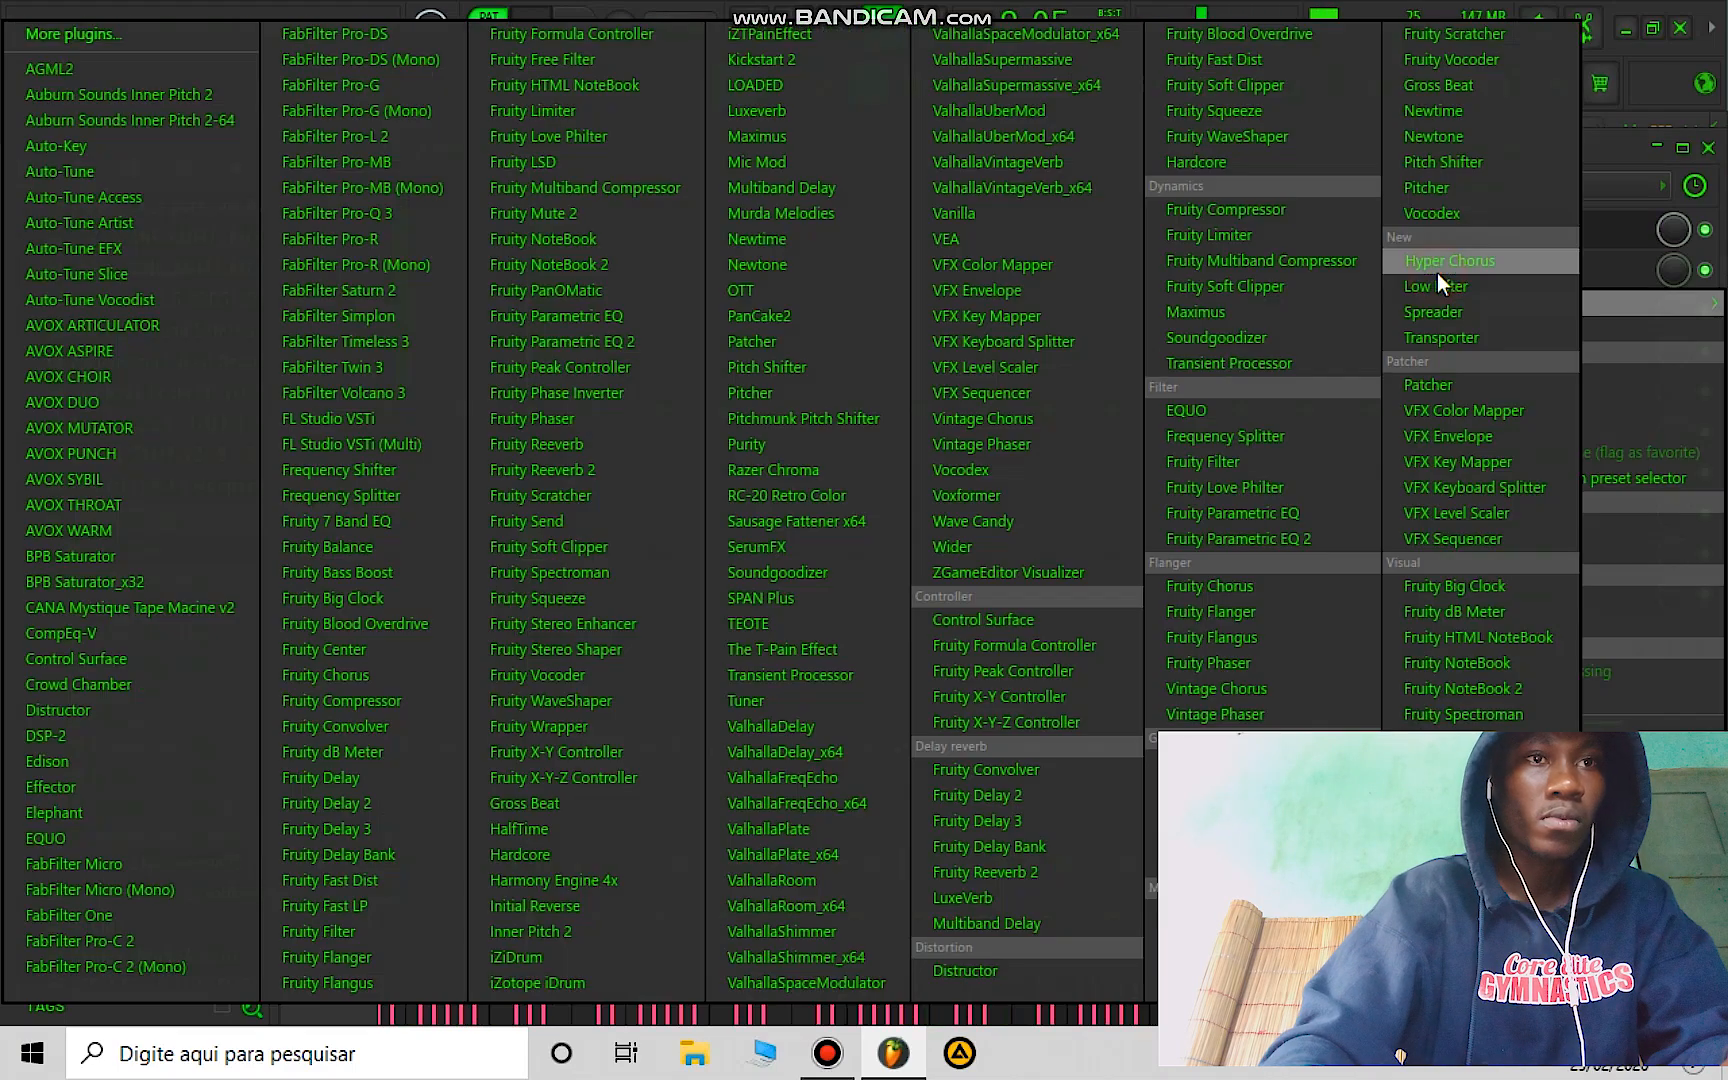
click(1315, 541)
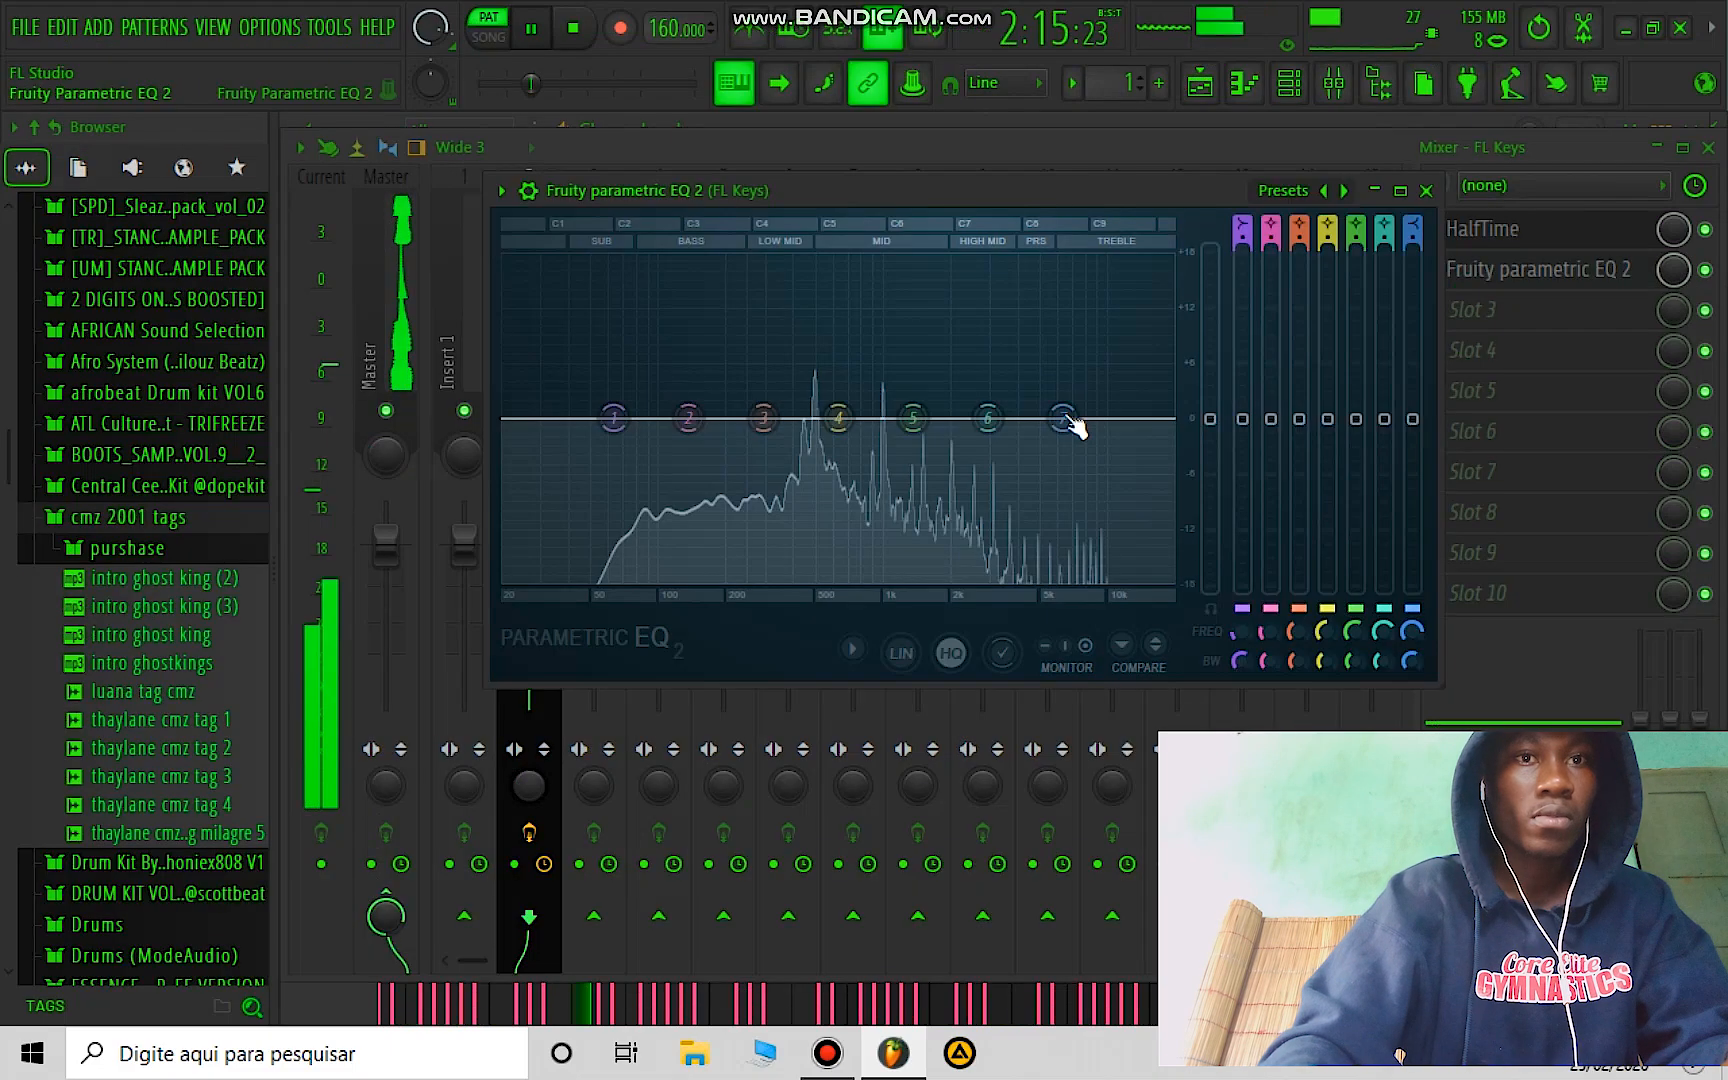
drag(1063, 418, 948, 578)
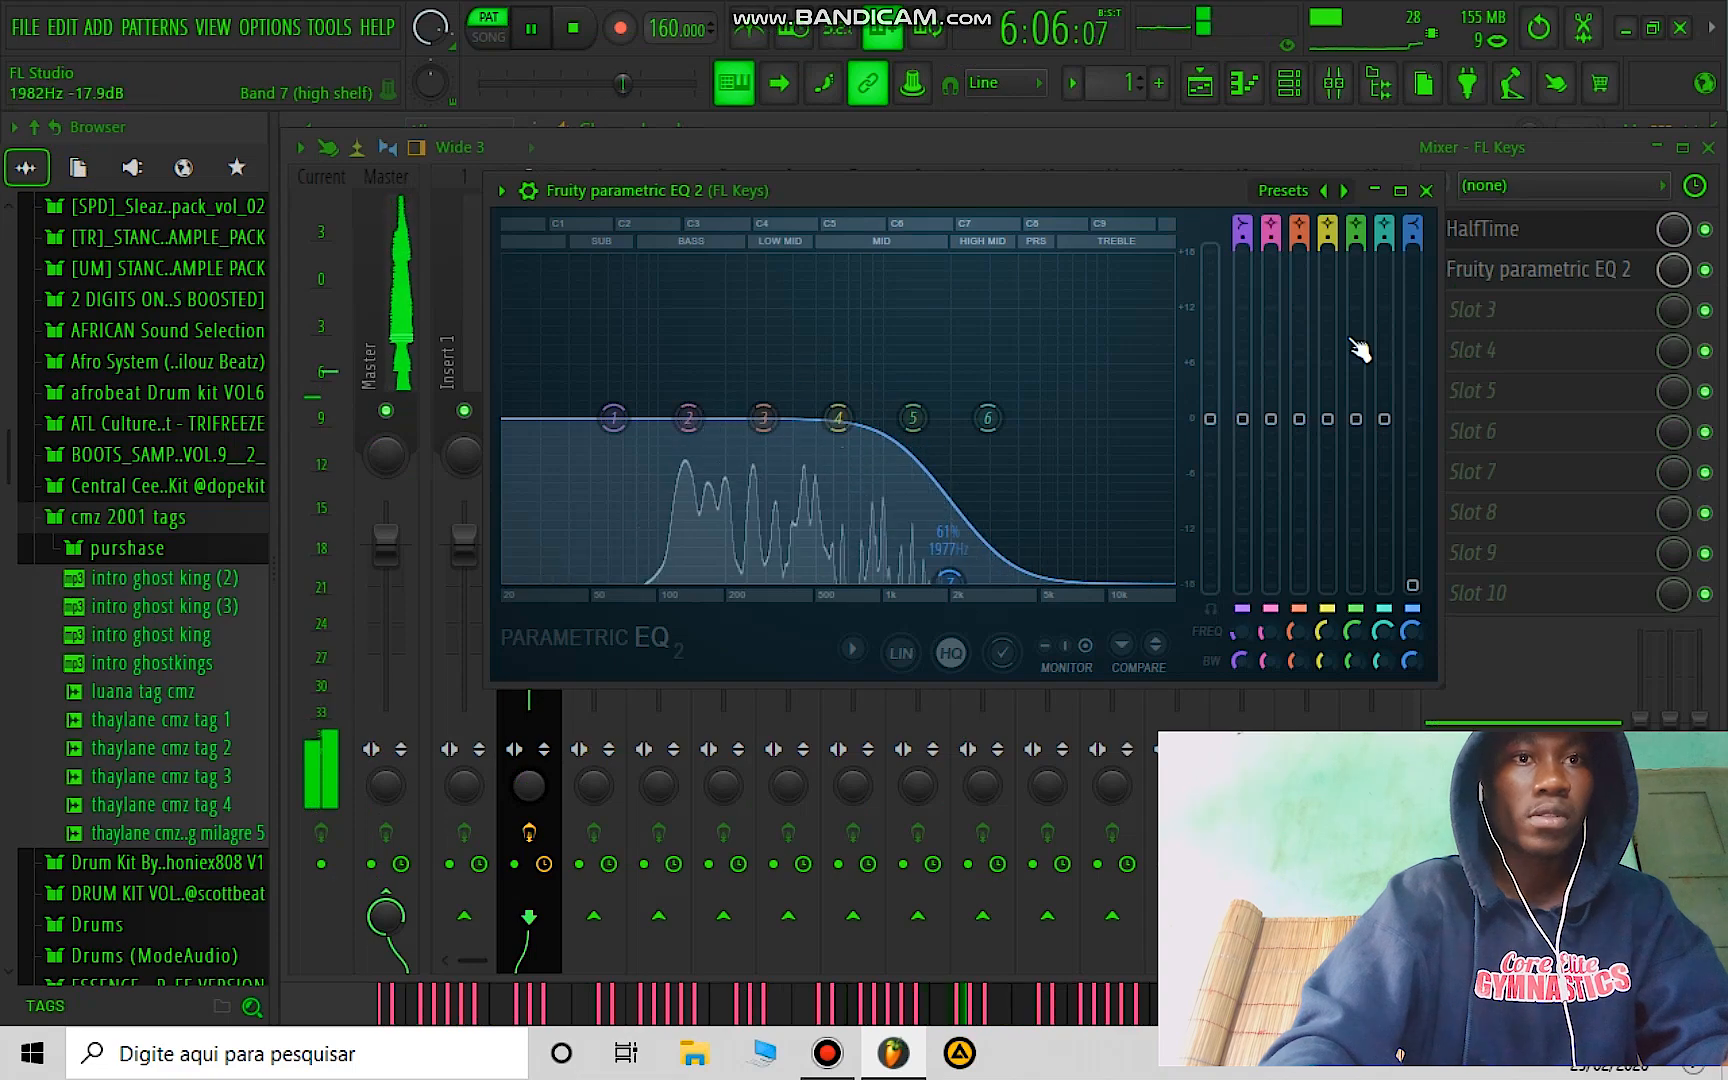
Step: Load ValhallaVintageVerb_x64 into slot 3 and set its mix to 49.2 % and its low cut to 200 Hz
click(1461, 314)
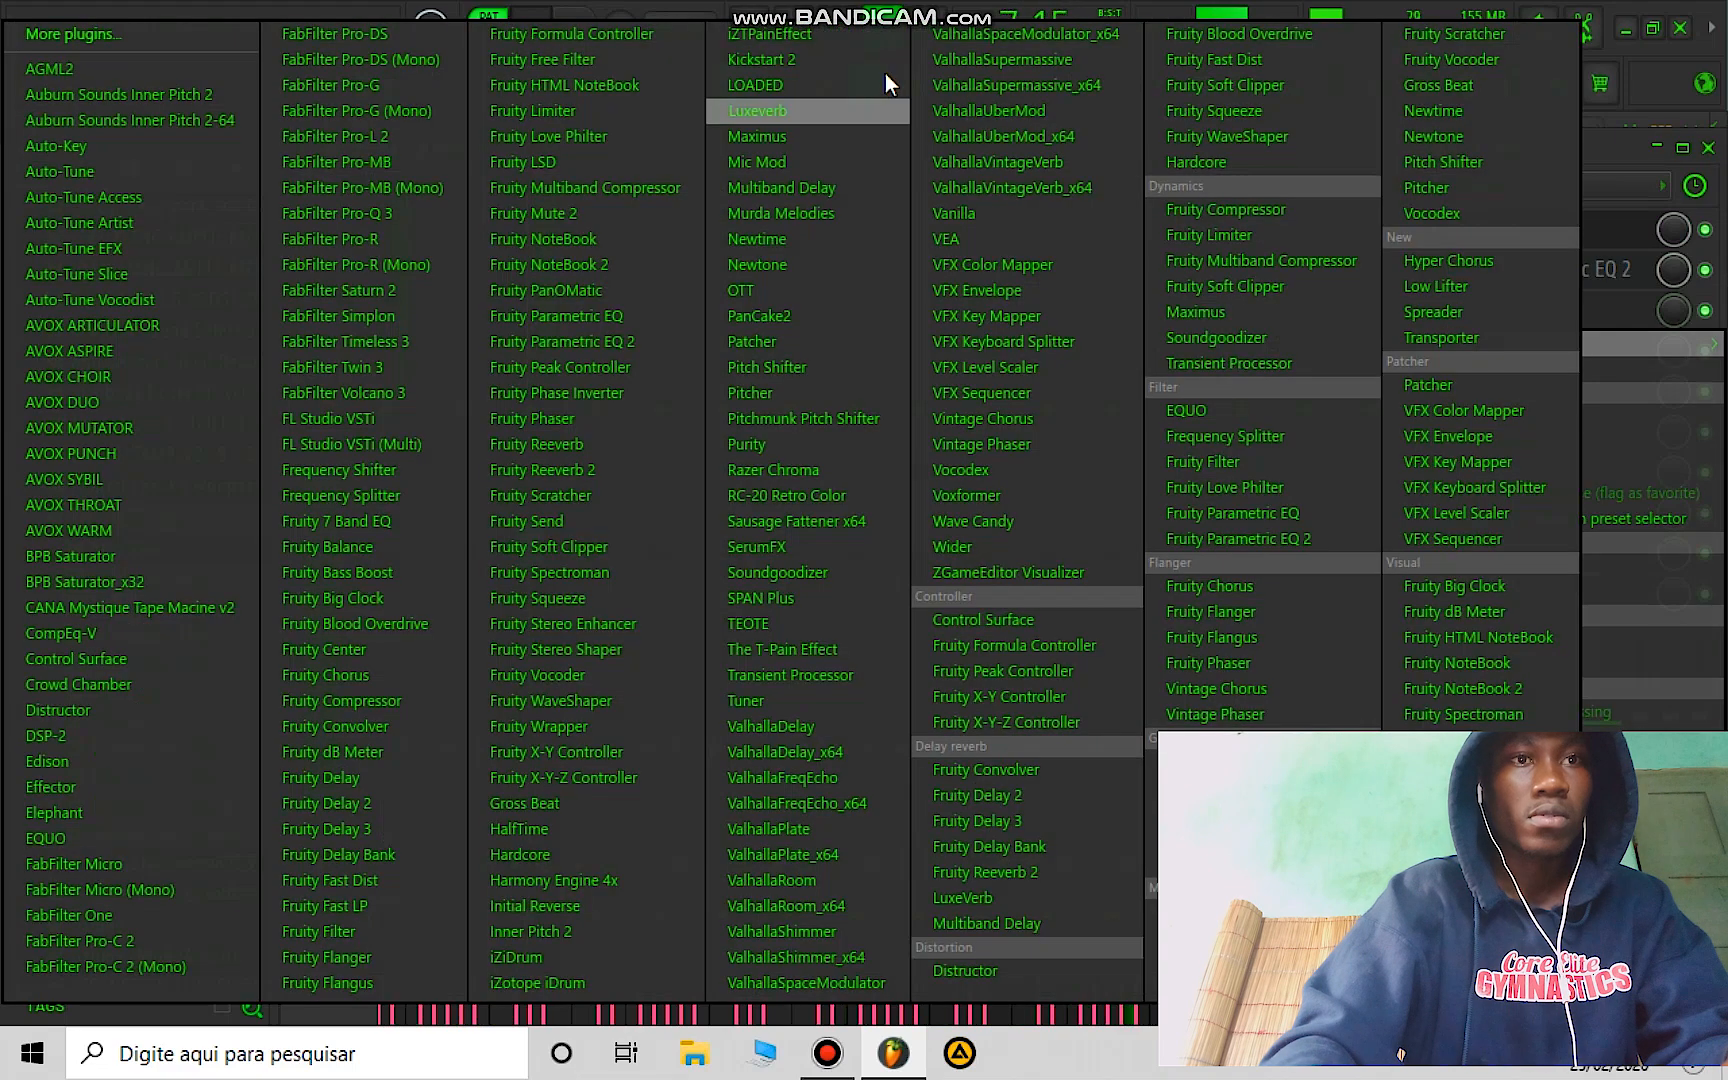
click(1008, 190)
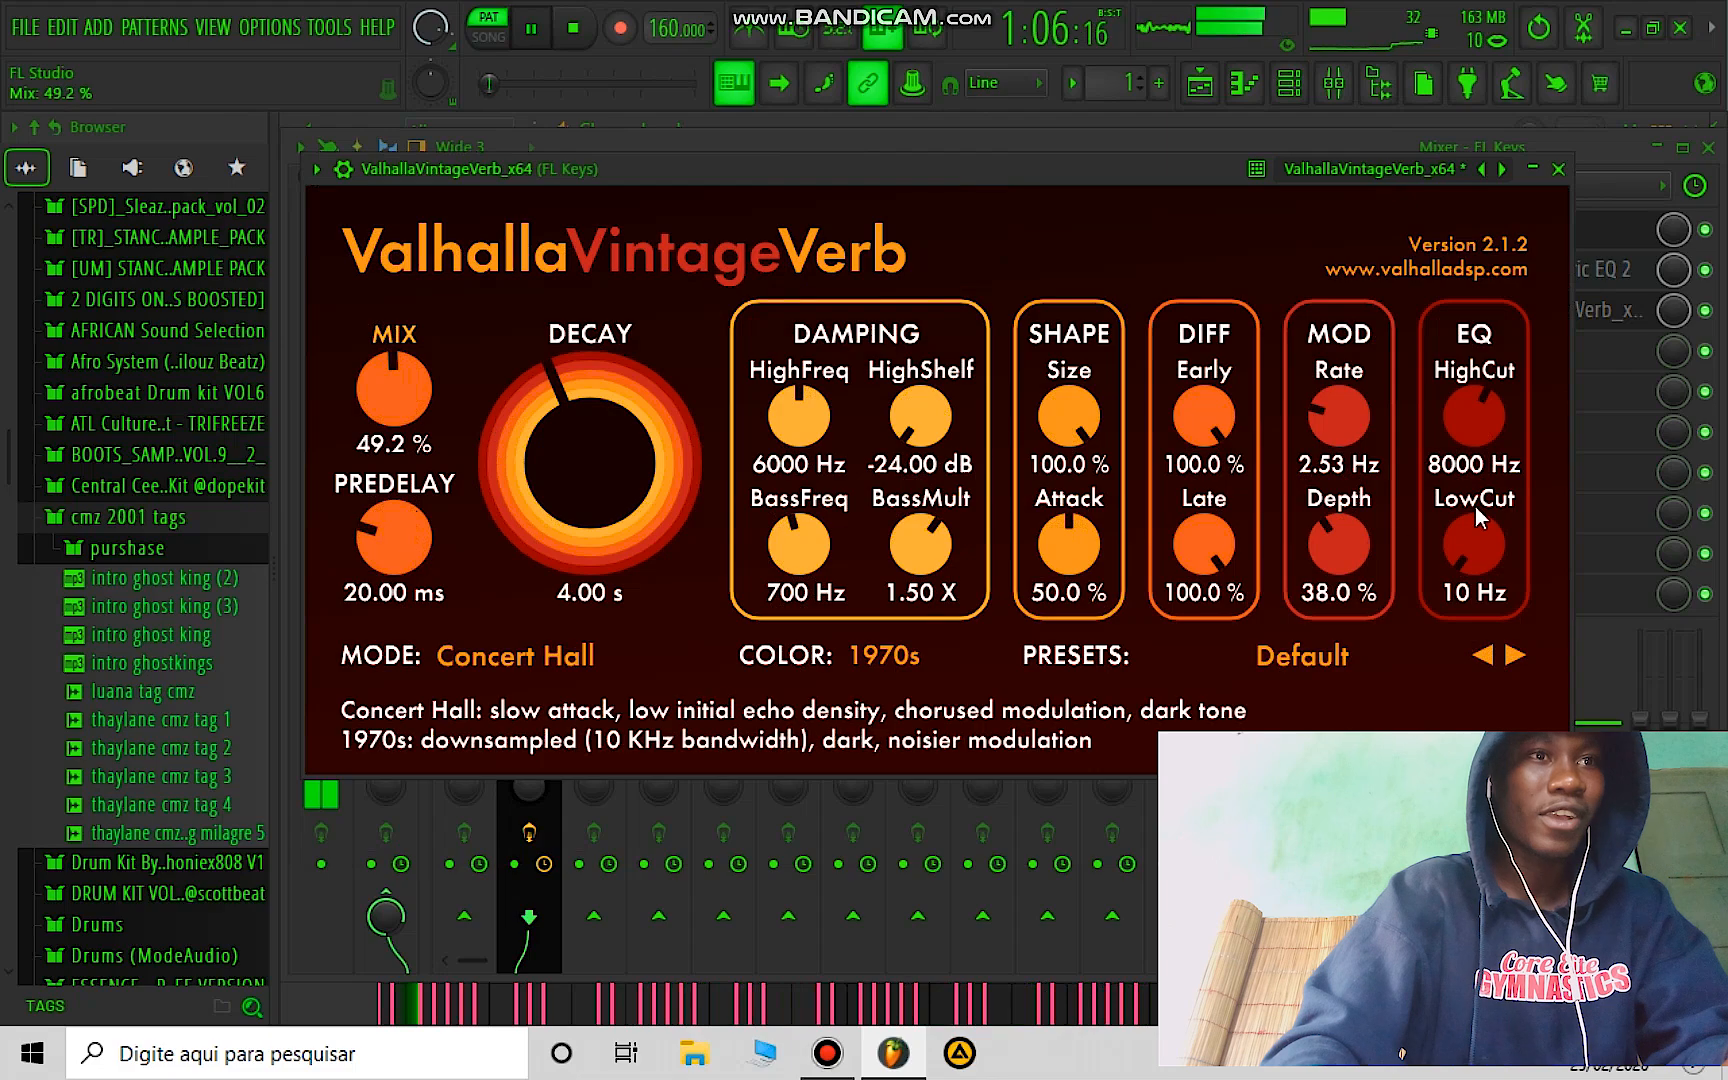
drag(1472, 540, 1458, 495)
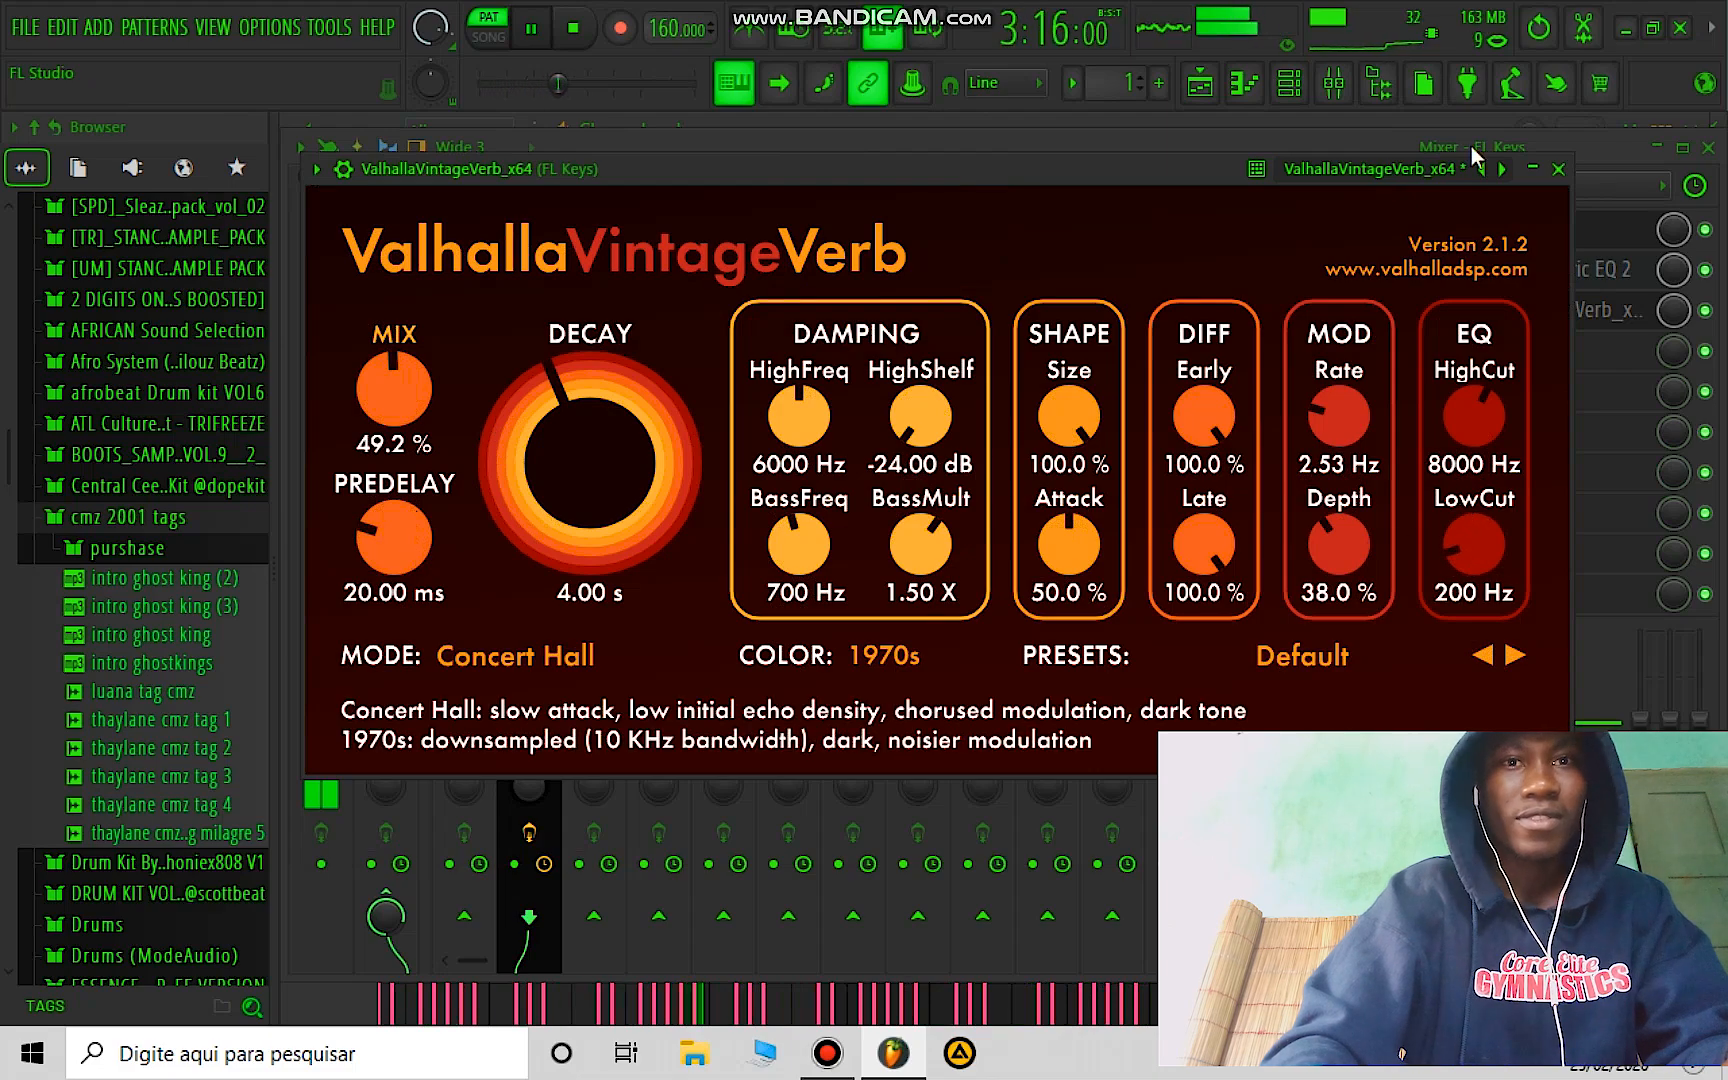
Step: Reopen the FL Keys piano roll and look over the chords and melody during playback
click(1290, 88)
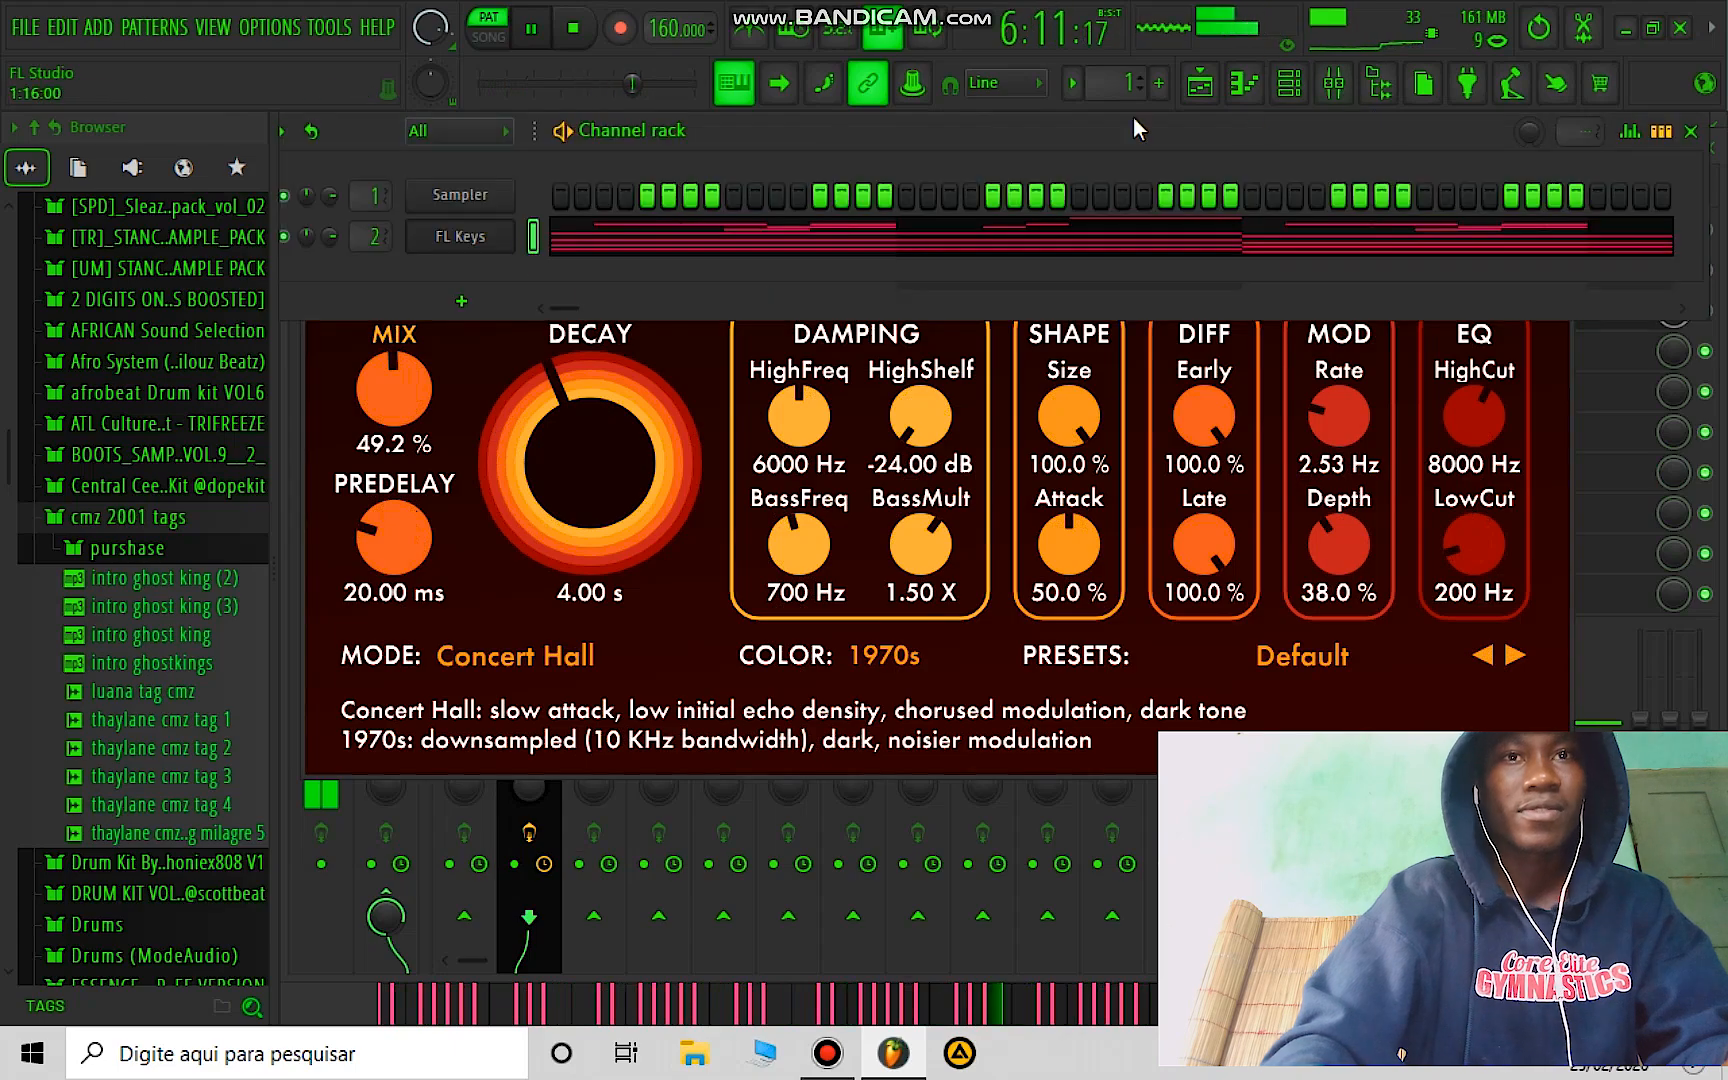
click(1245, 83)
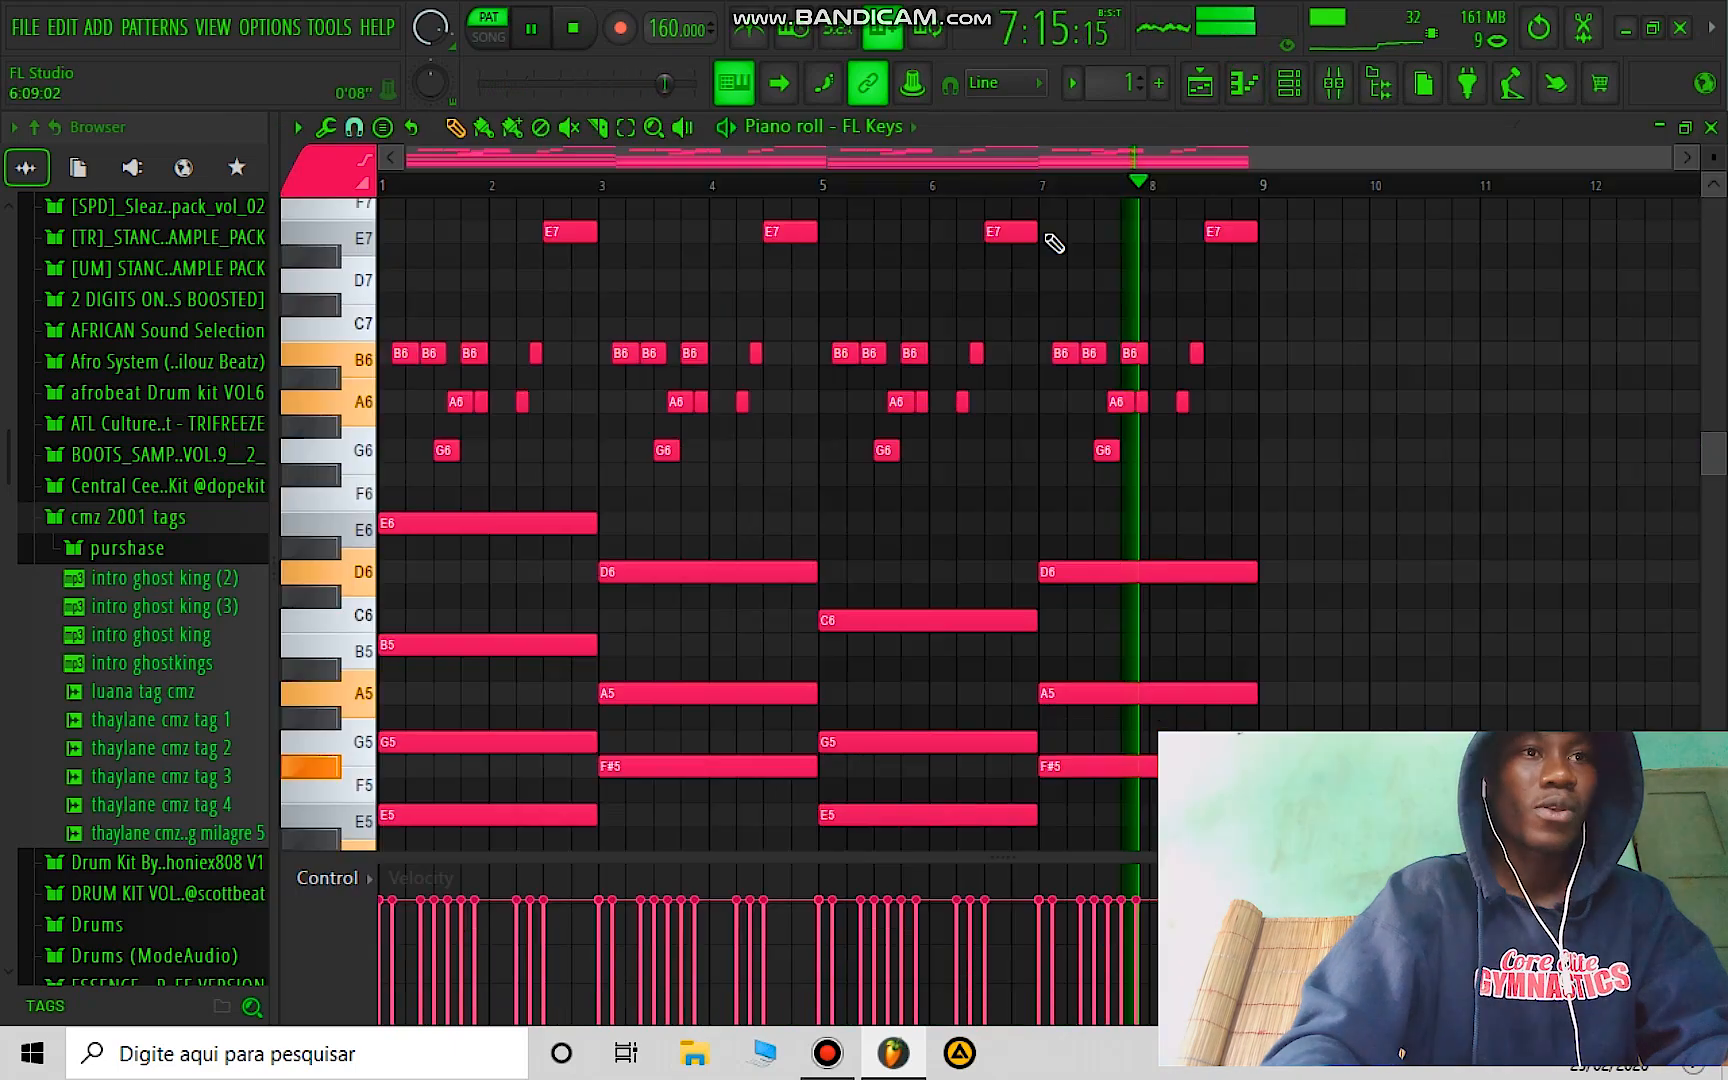
scroll(1377, 359, down, 3)
scroll(1377, 359, up, 5)
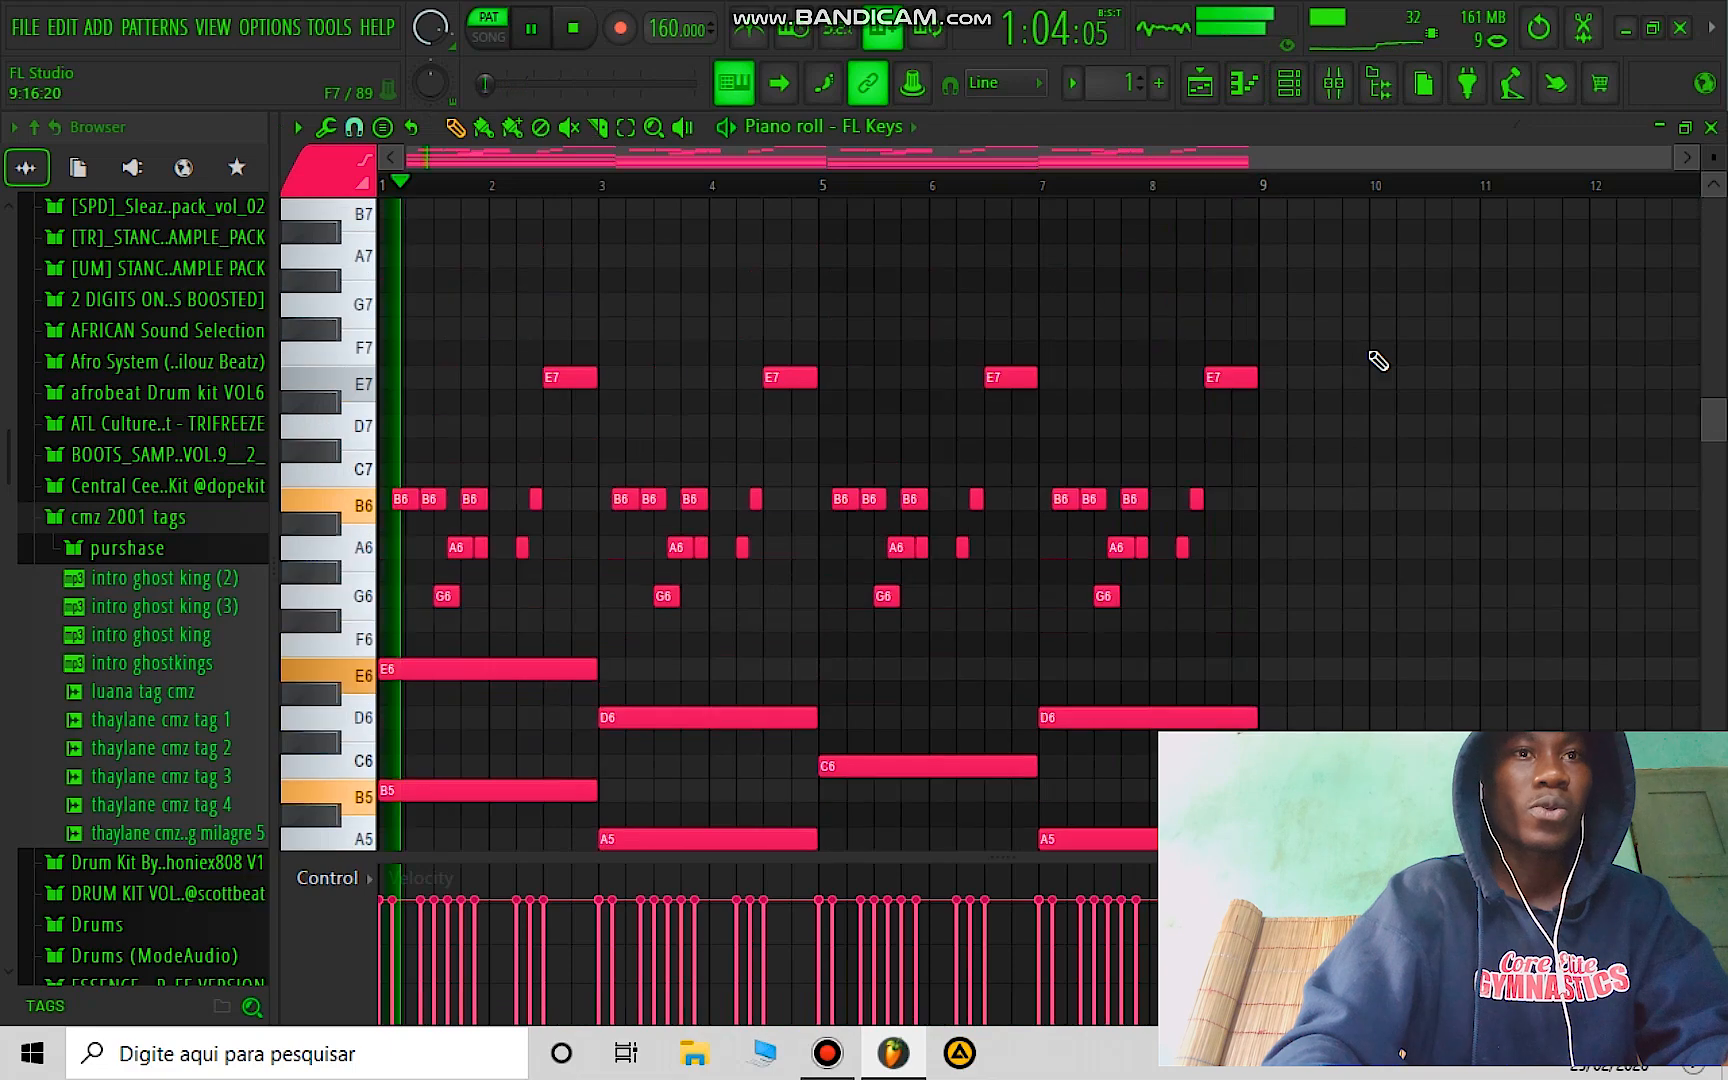
scroll(1377, 359, down, 3)
Step: Open the playlist and place Pattern 1 on track 2 starting at bar 1
click(1292, 92)
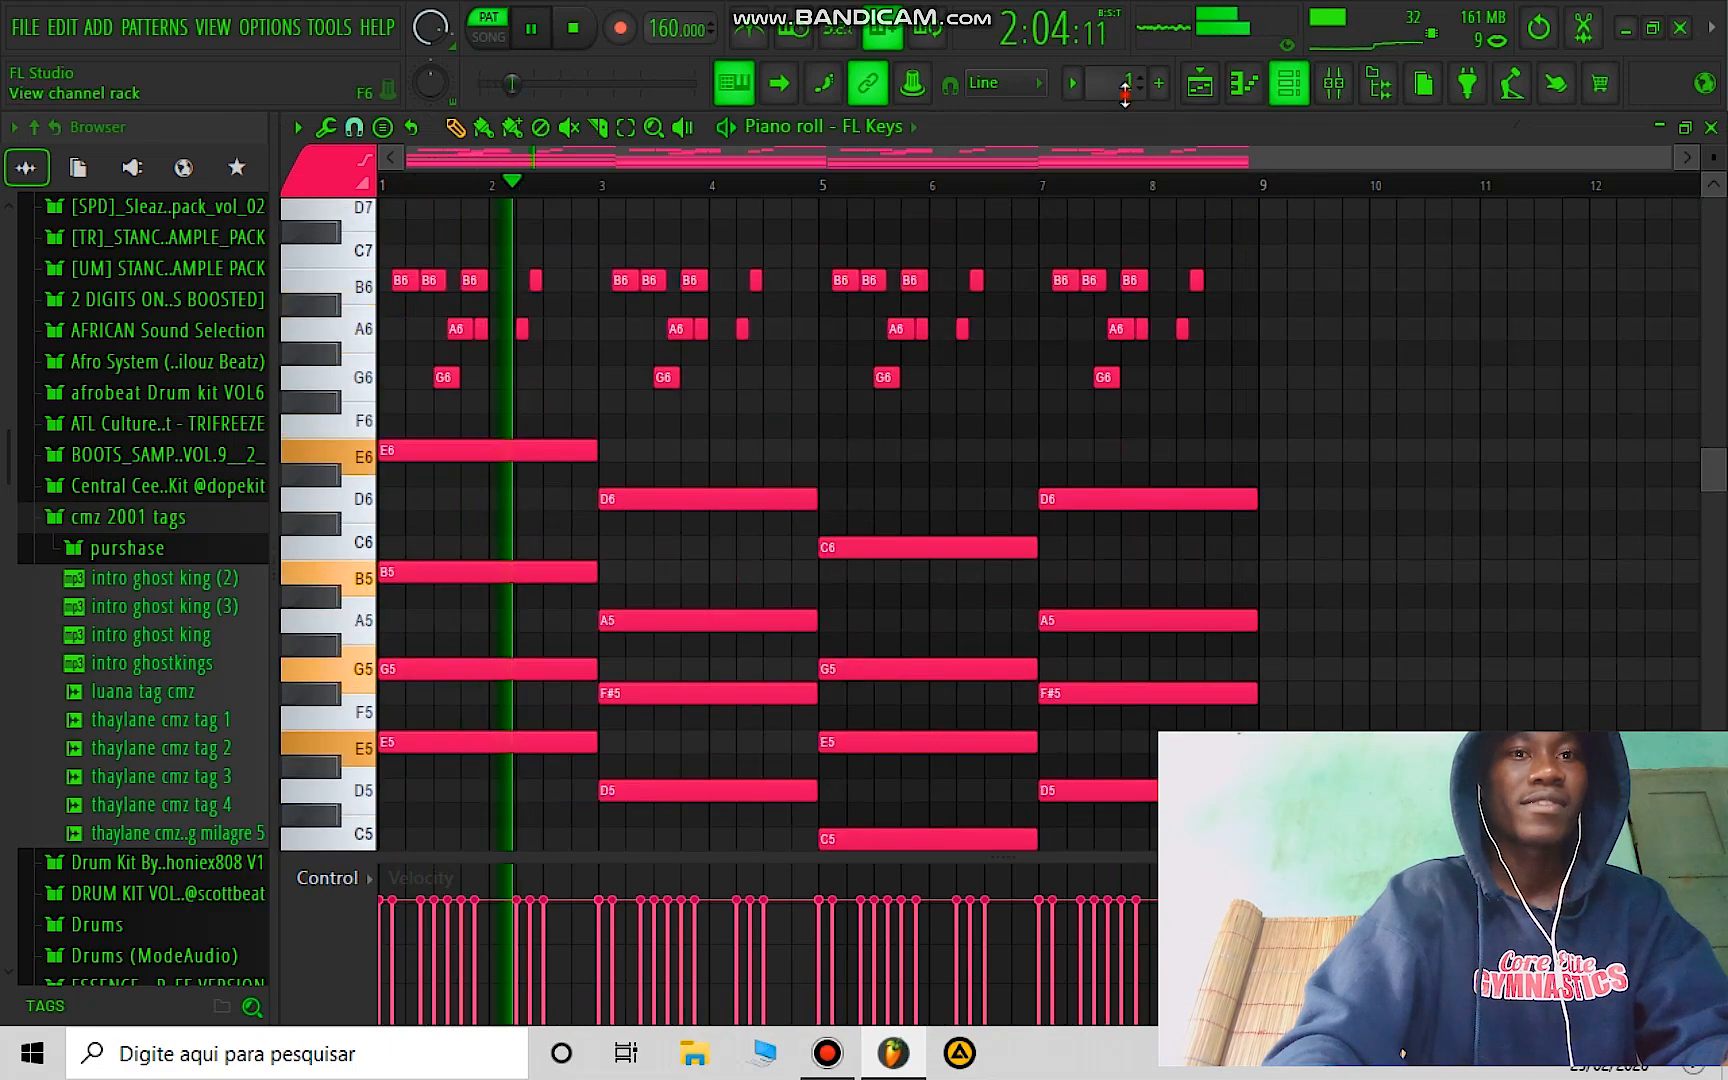
click(1200, 86)
drag(715, 287, 660, 283)
Step: Start Pattern 2, place its clips on track 3 at bars 1 and 5, and switch playback to song mode
click(1159, 83)
click(1205, 116)
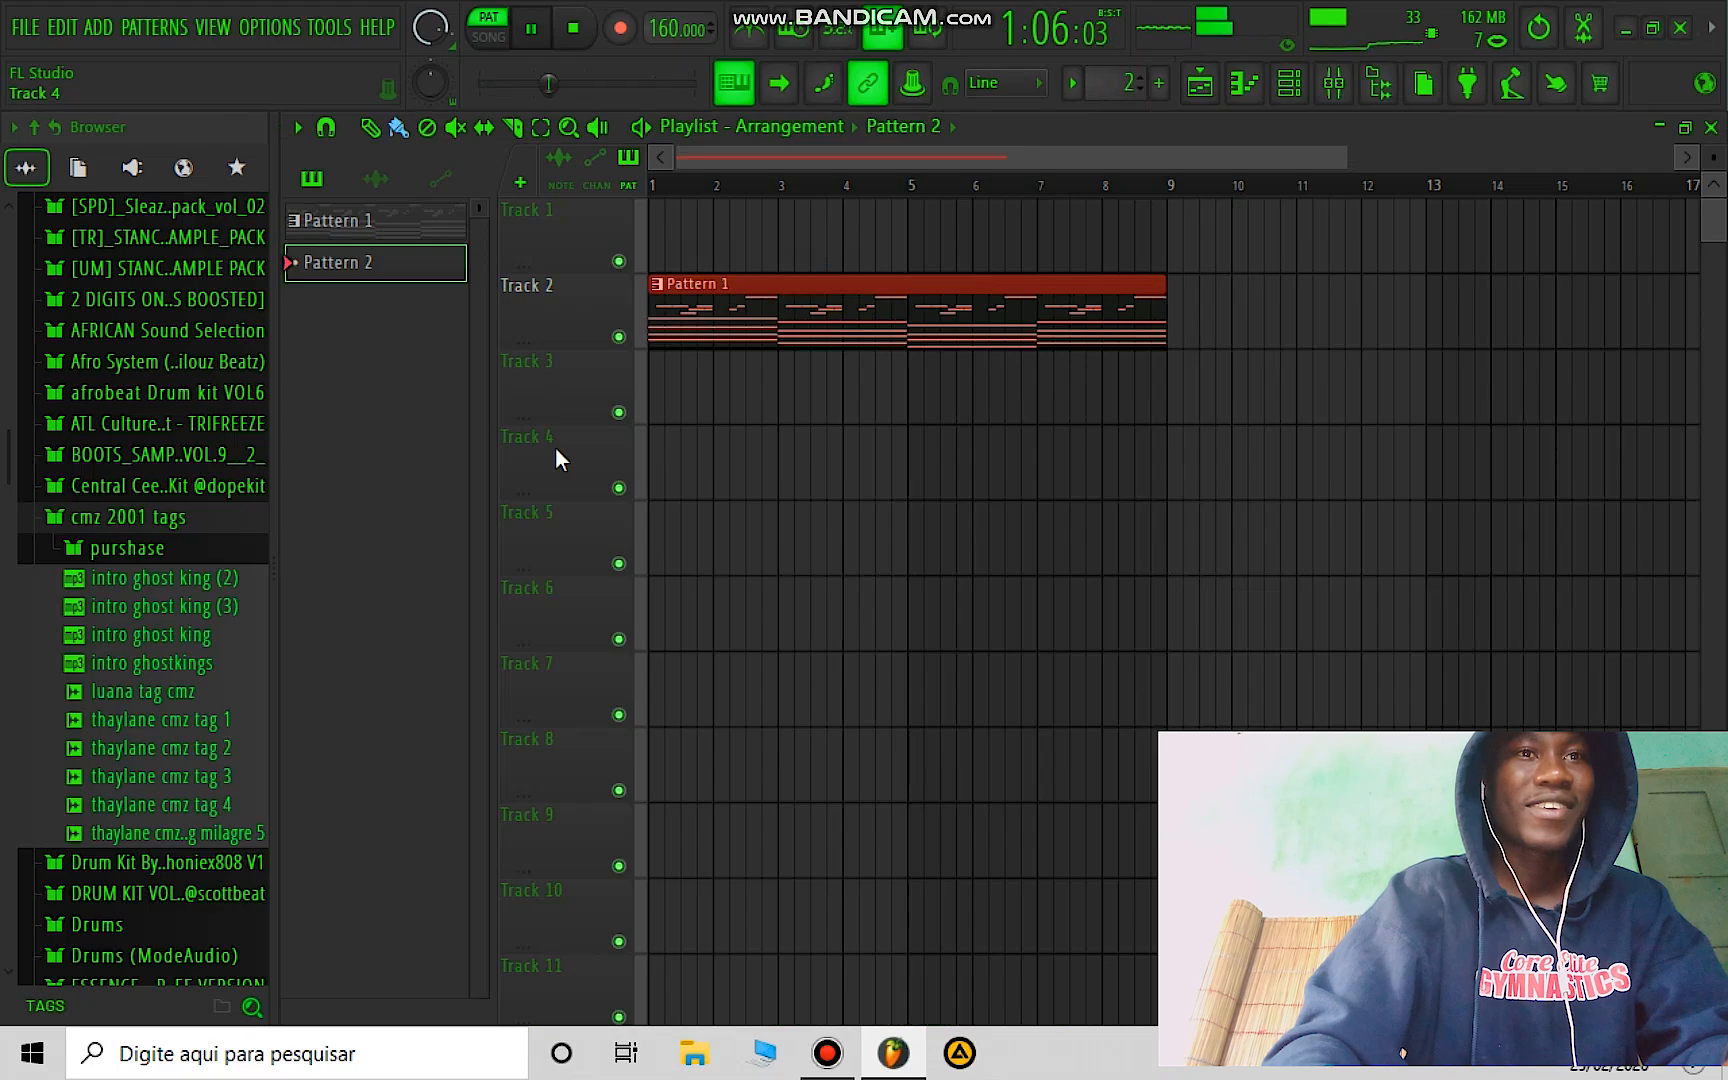
click(650, 396)
click(909, 367)
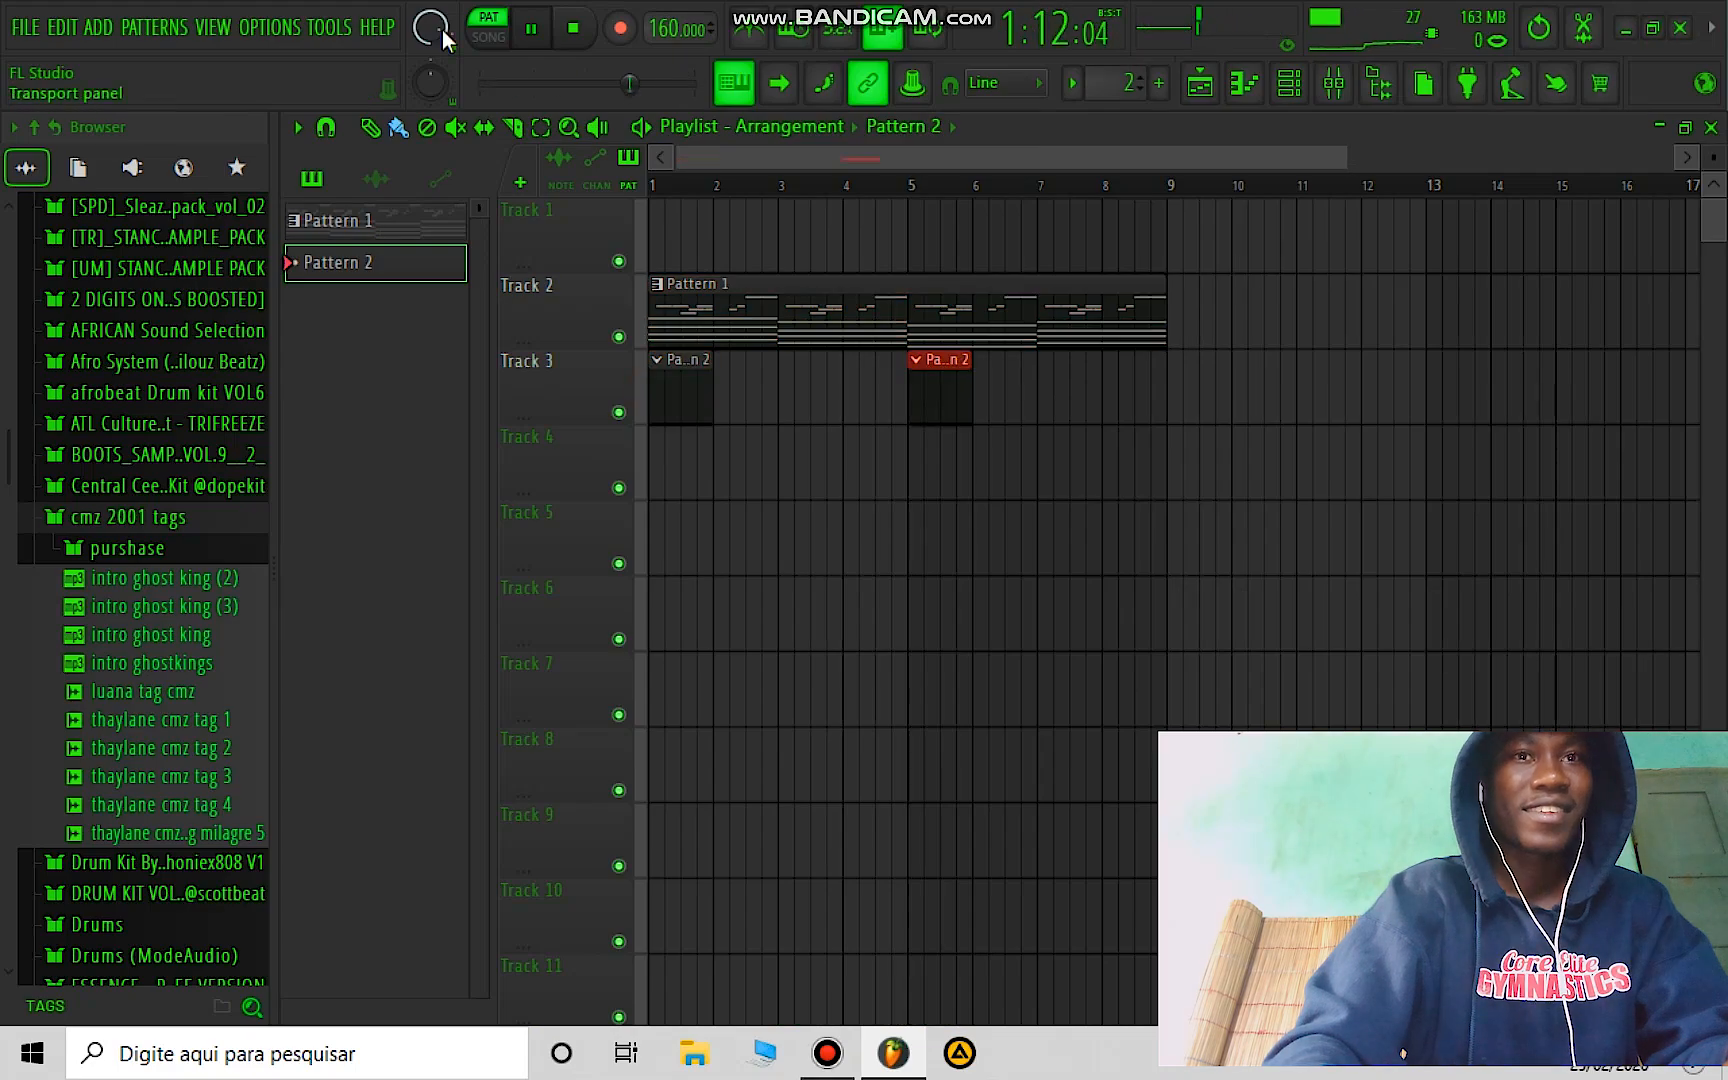
click(488, 37)
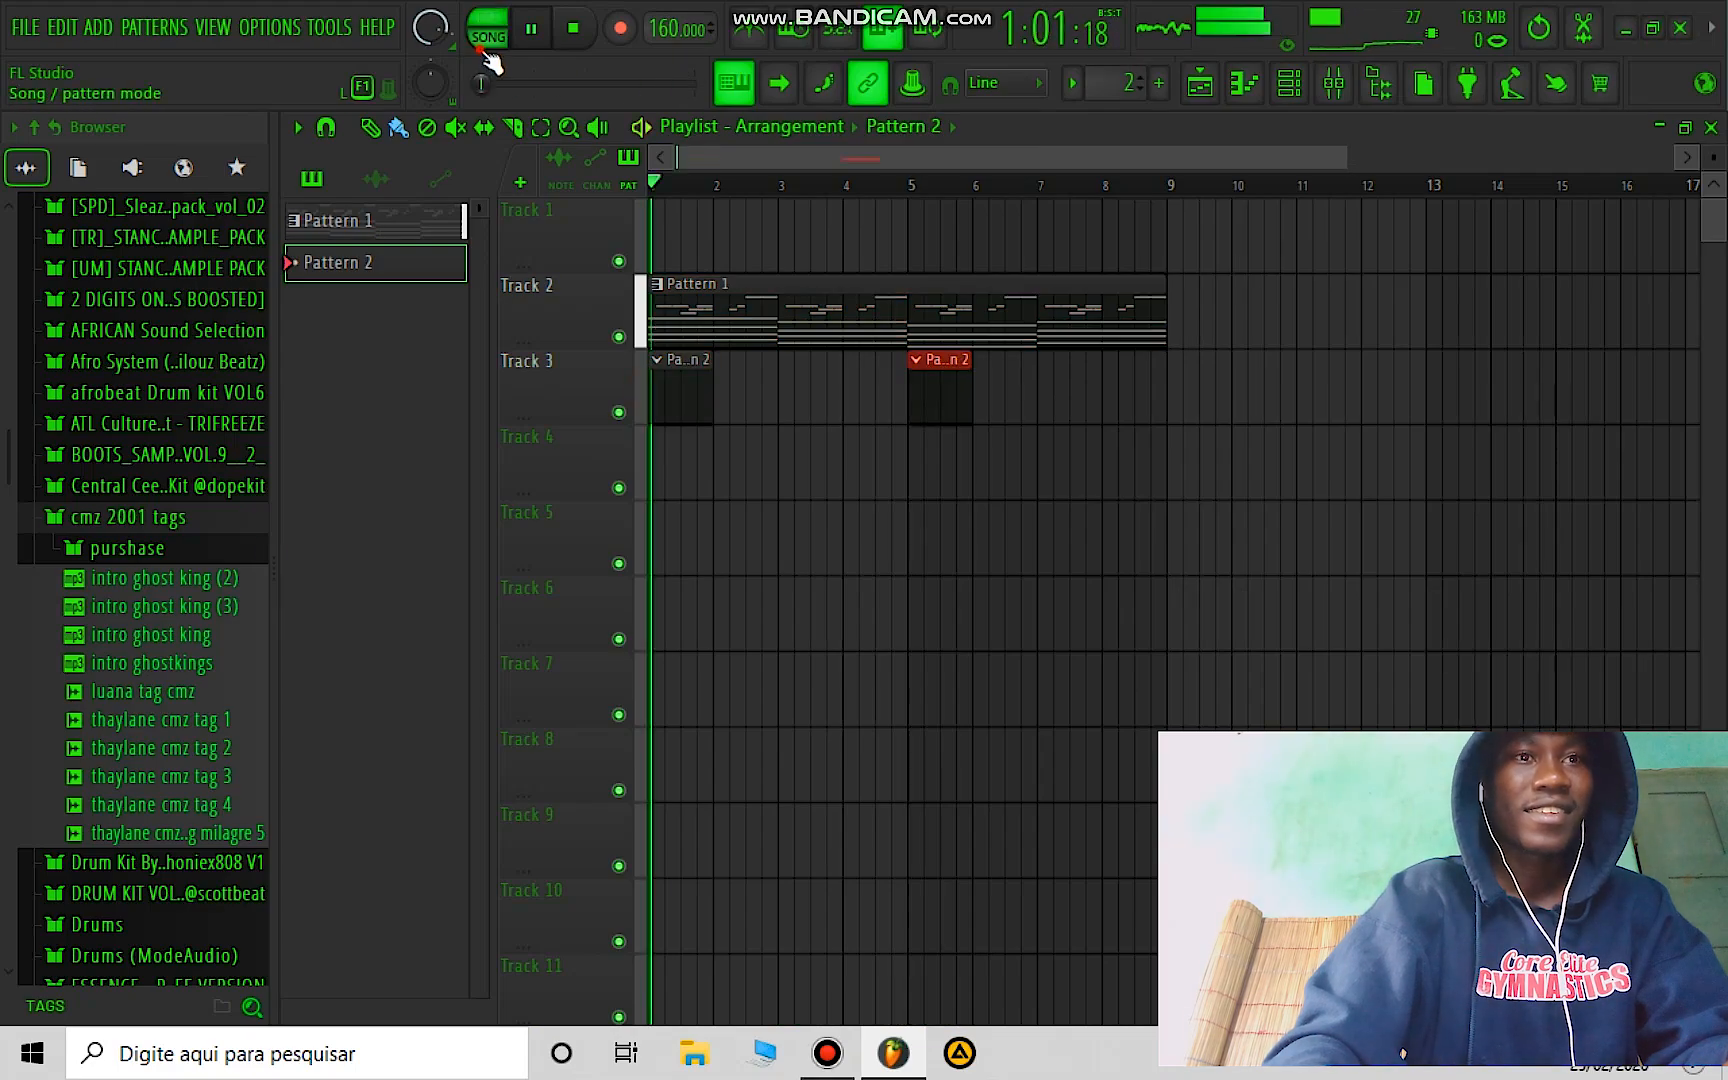
Step: Collapse the cmz 2001 tags folder, open the Snares folder of the Pierre Bourne drum kit and preview R.I.P. Snare
click(188, 543)
scroll(191, 545, down, 1)
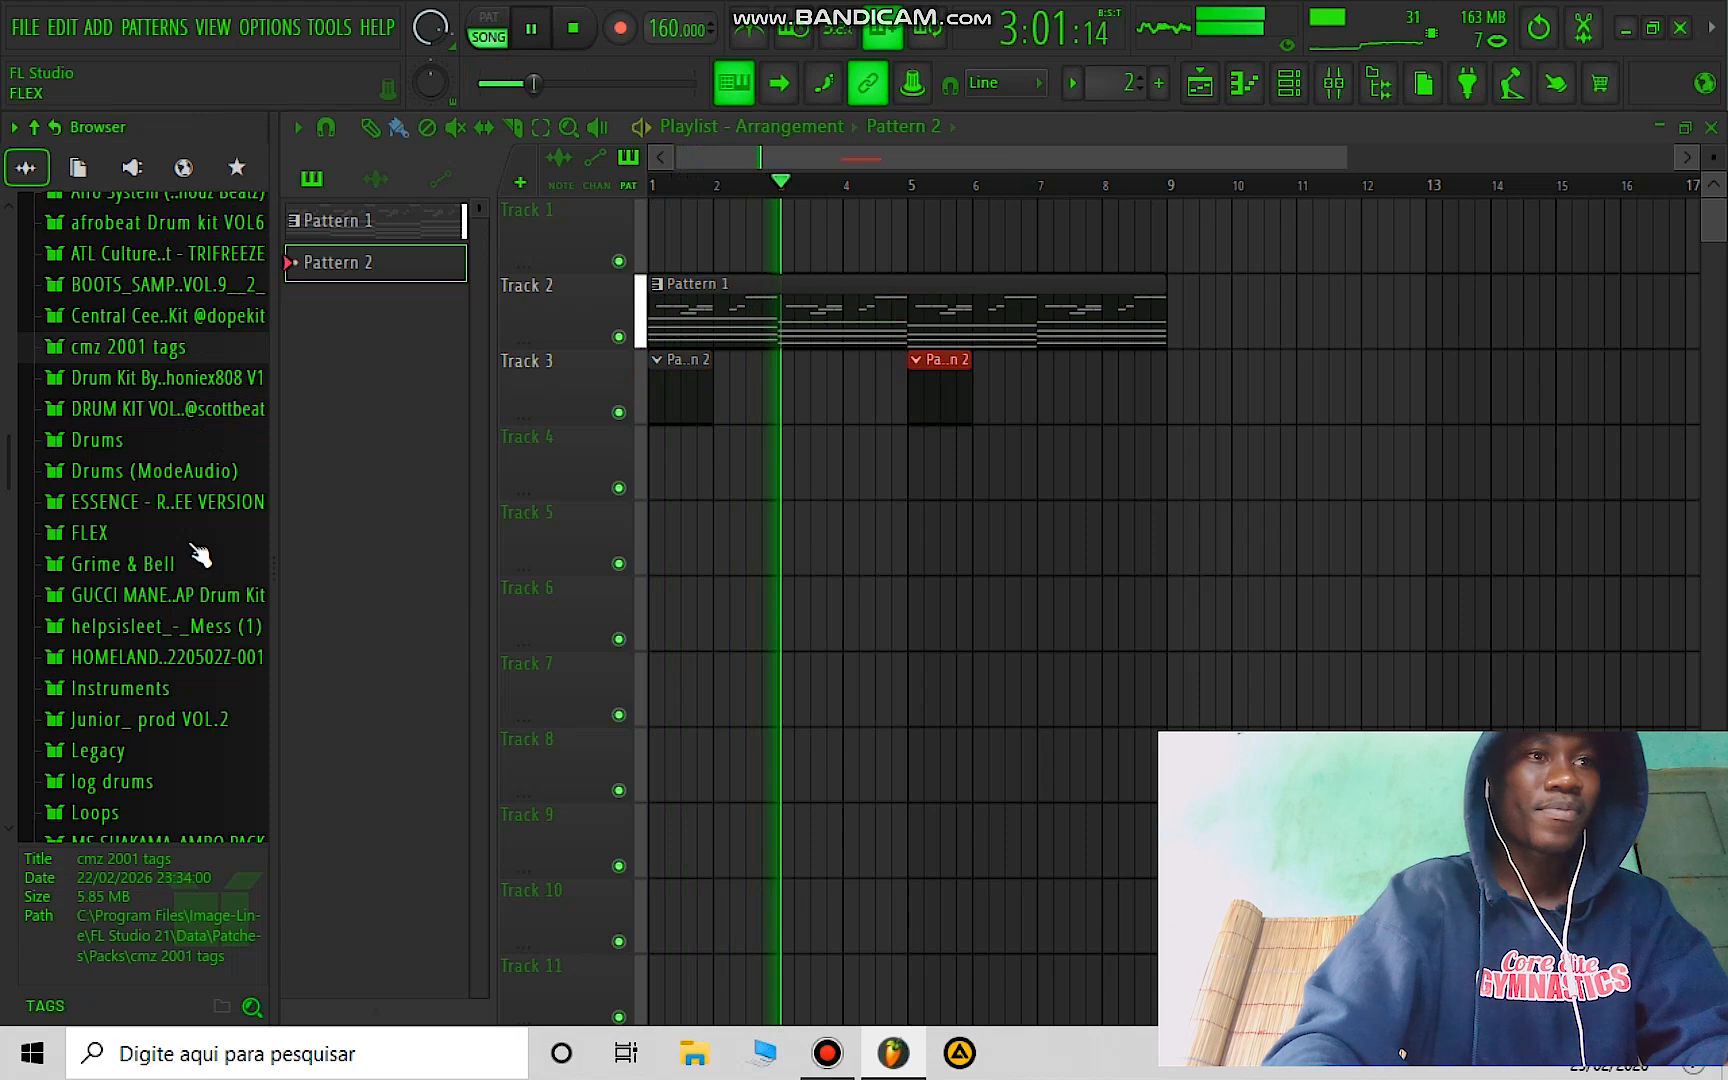
scroll(192, 545, down, 1)
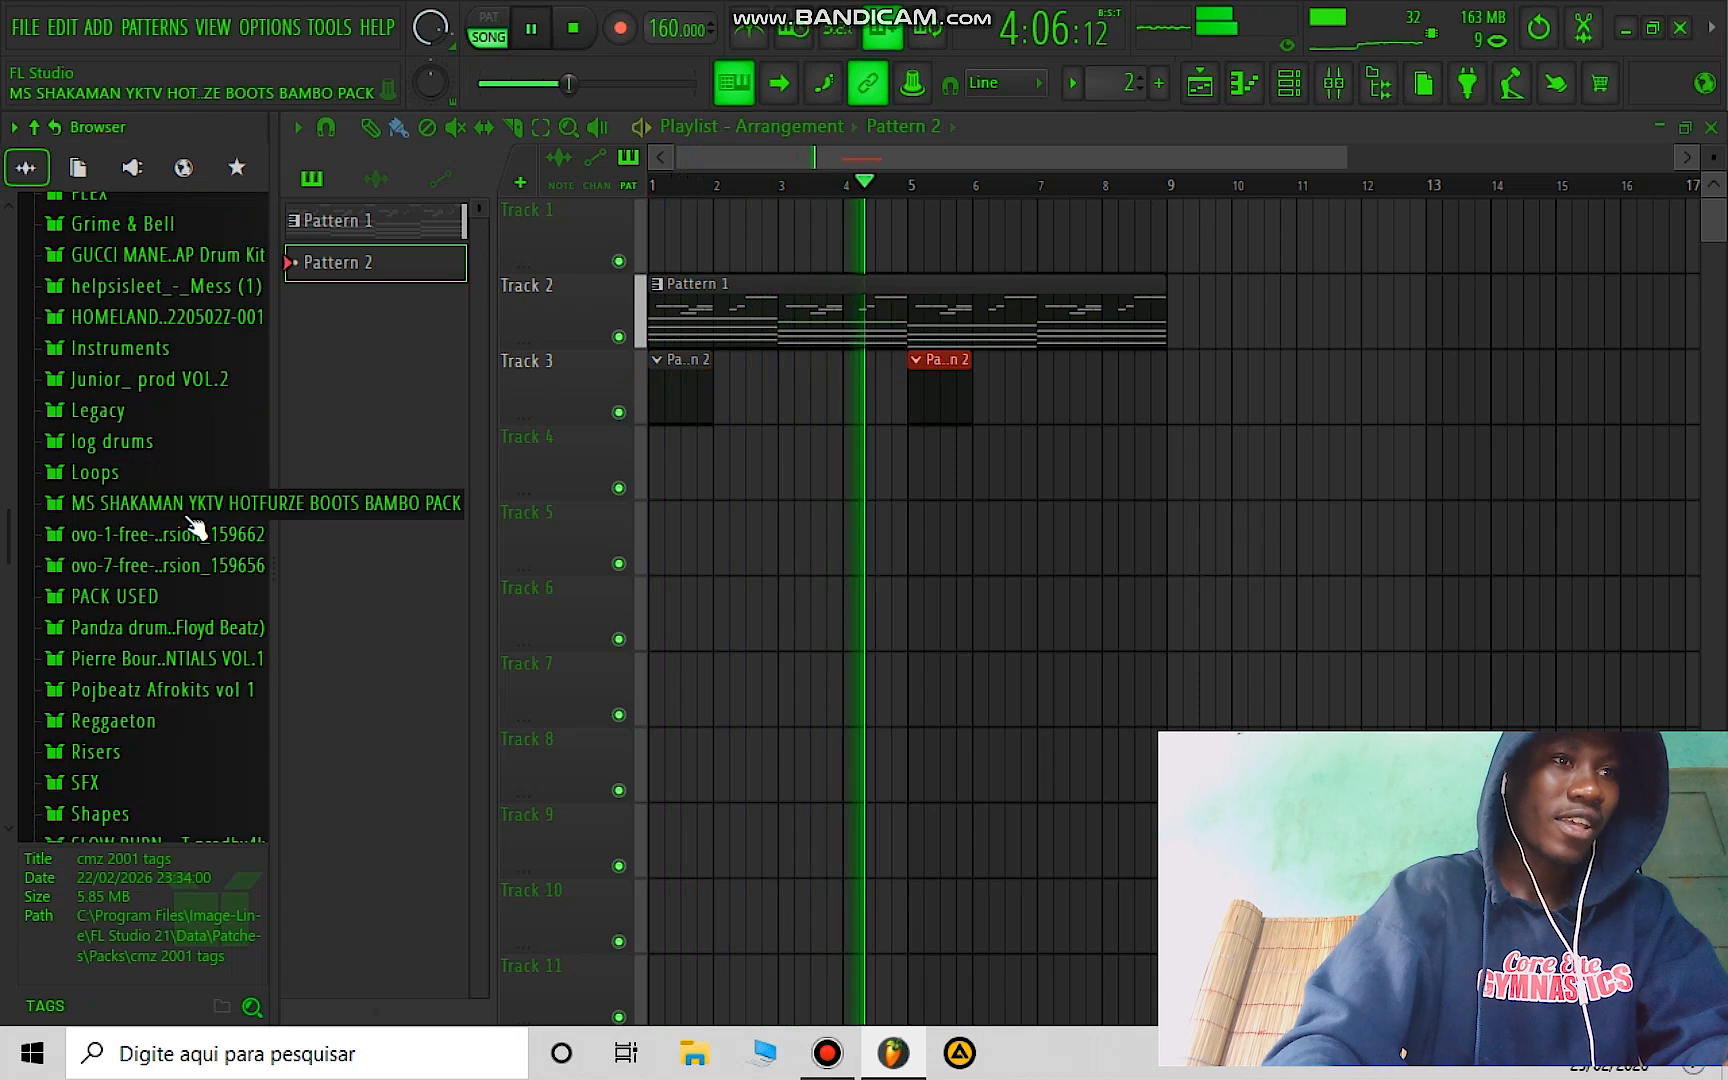
click(172, 662)
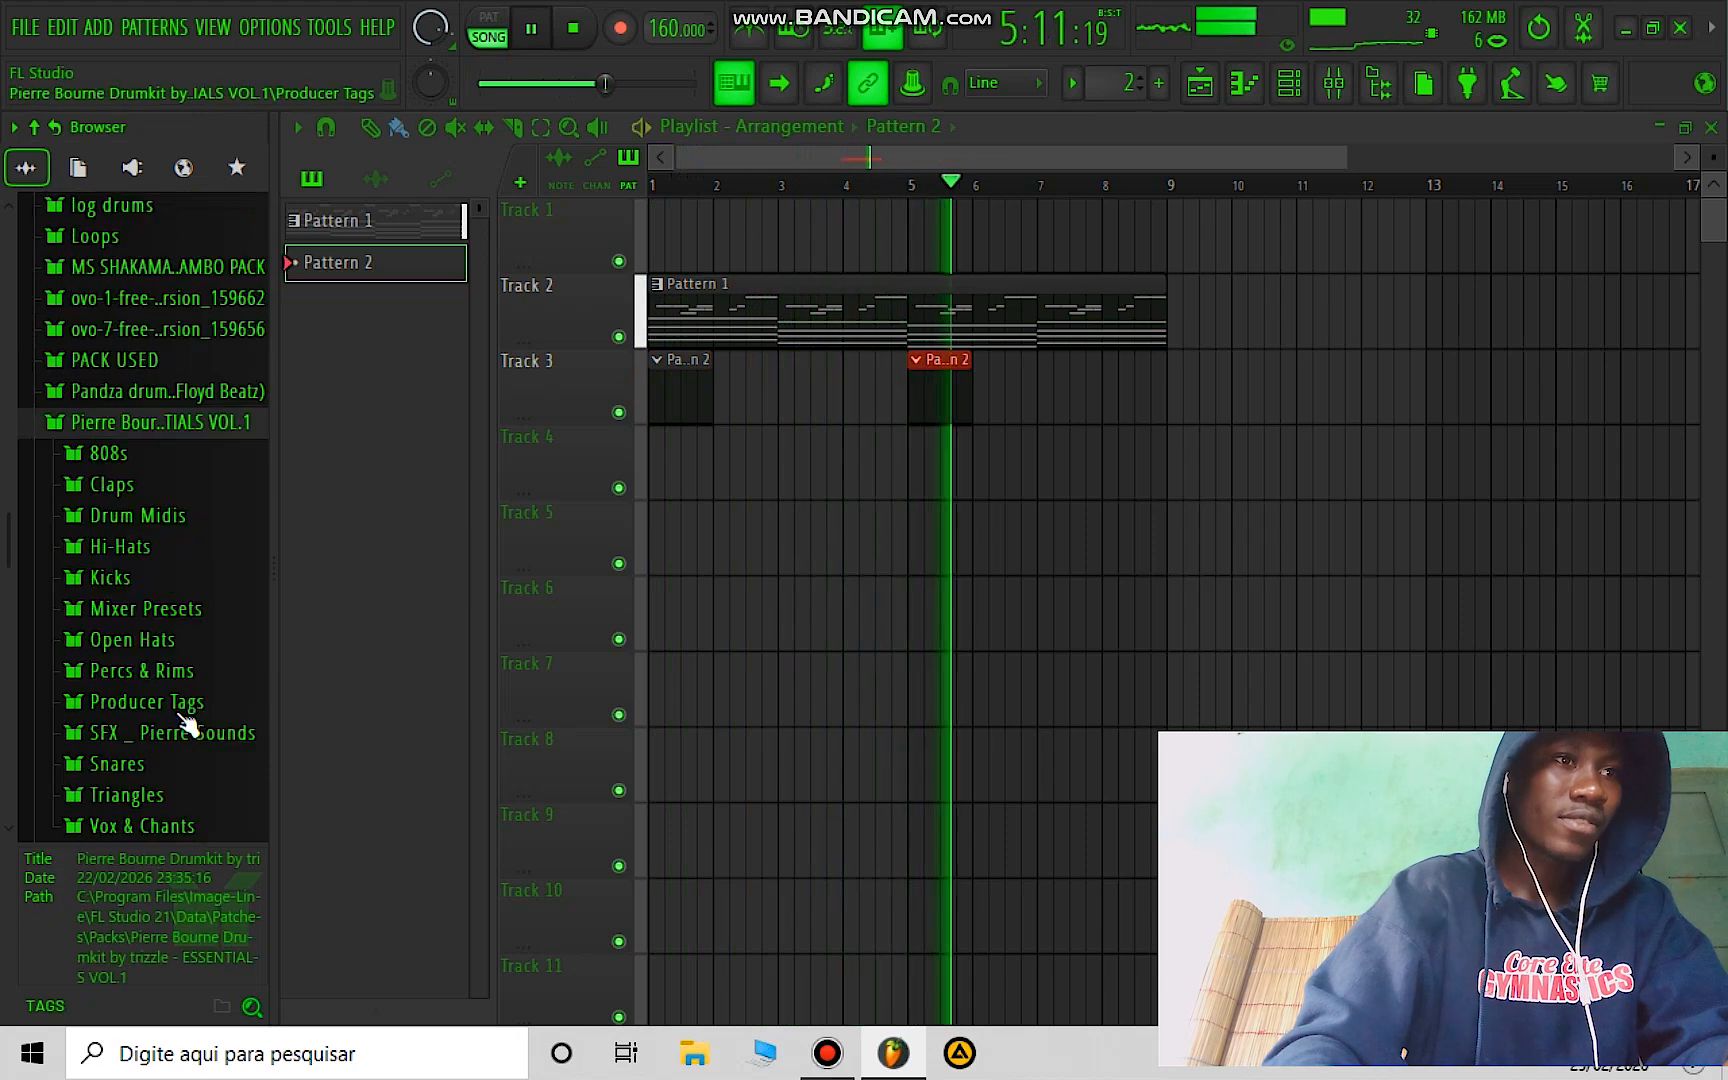
scroll(181, 700, down, 2)
click(176, 598)
click(187, 659)
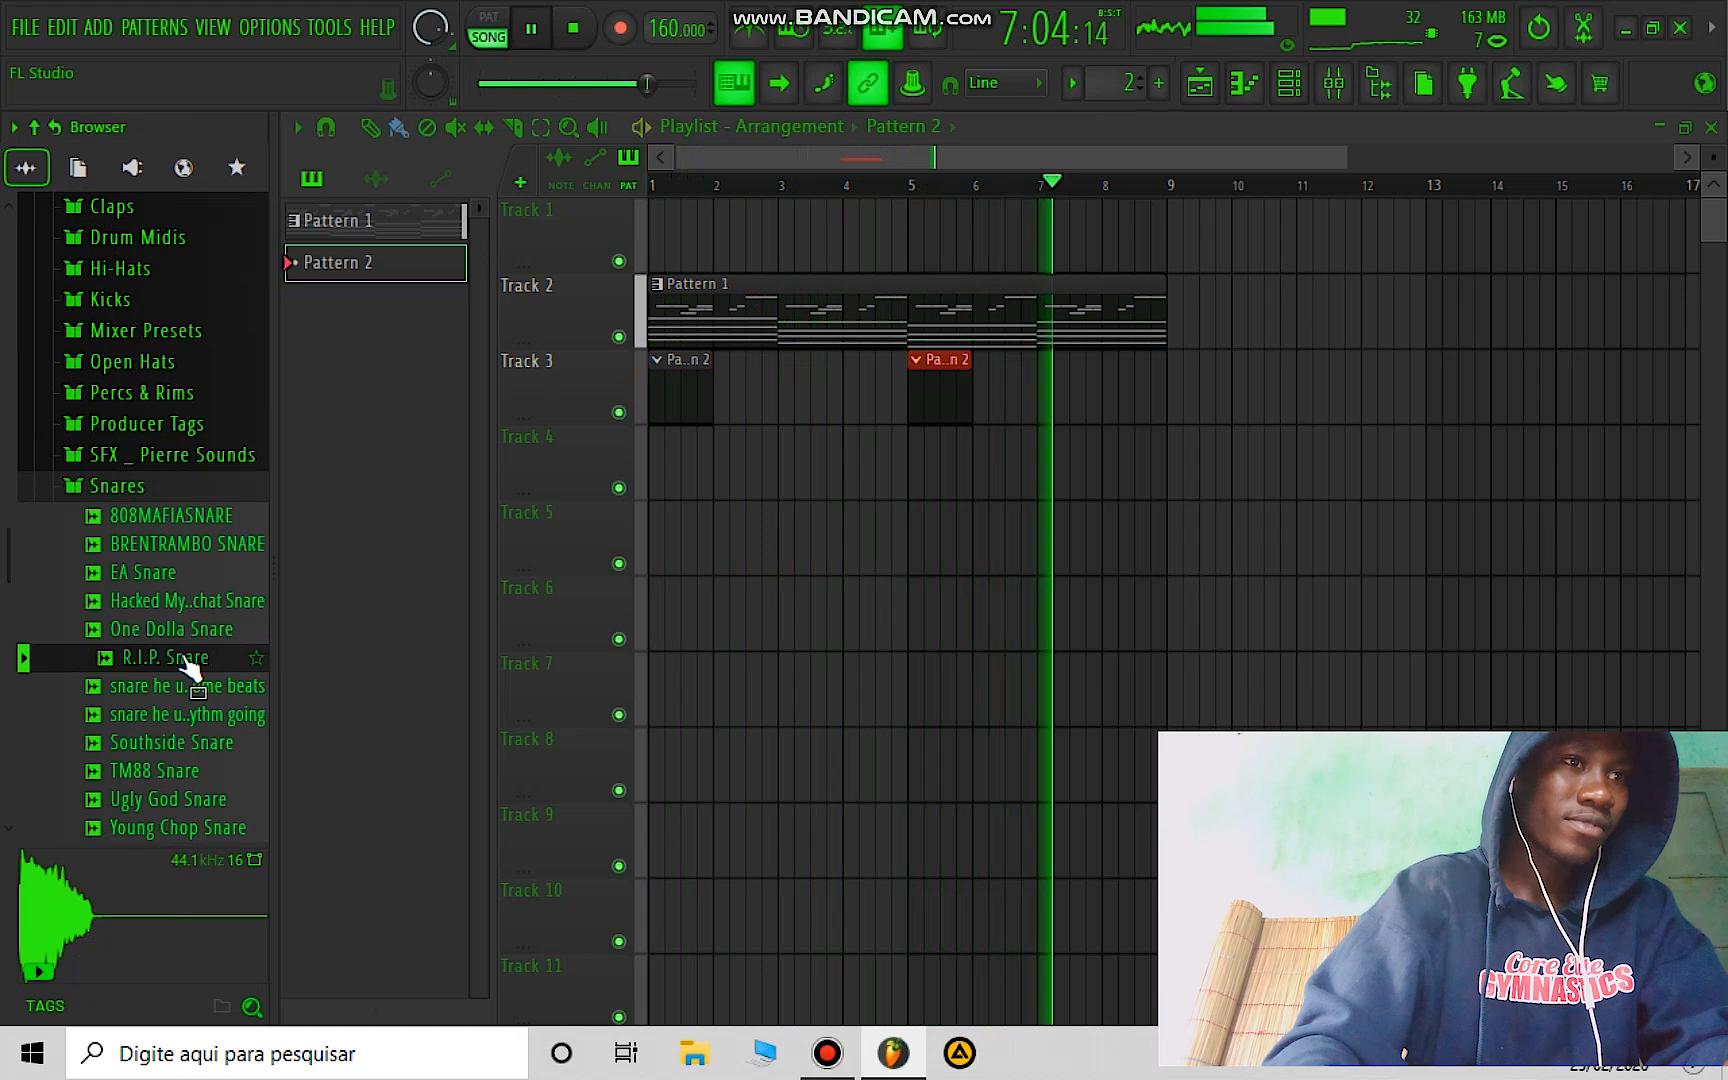
Step: Load R.I.P. Snare into a new channel and place snare hits on steps 9, 25, 41 and 57 of Pattern 2
right_click(182, 655)
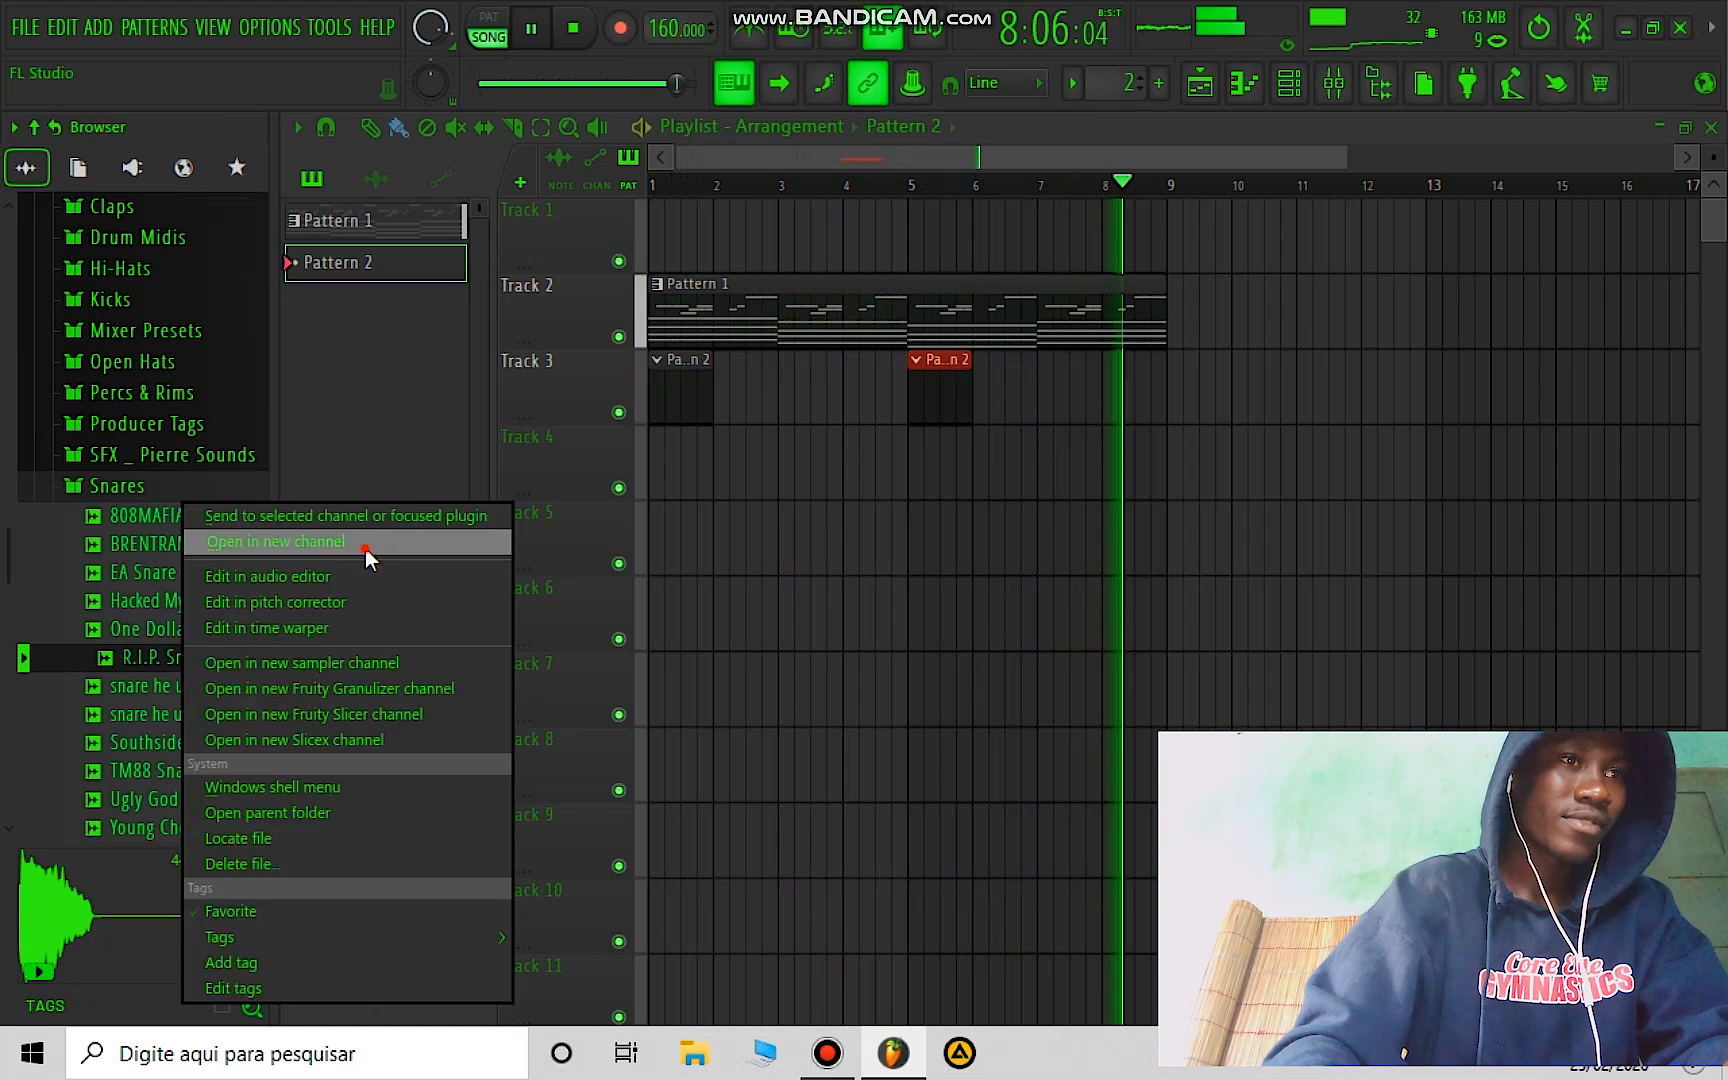
click(365, 542)
click(1297, 90)
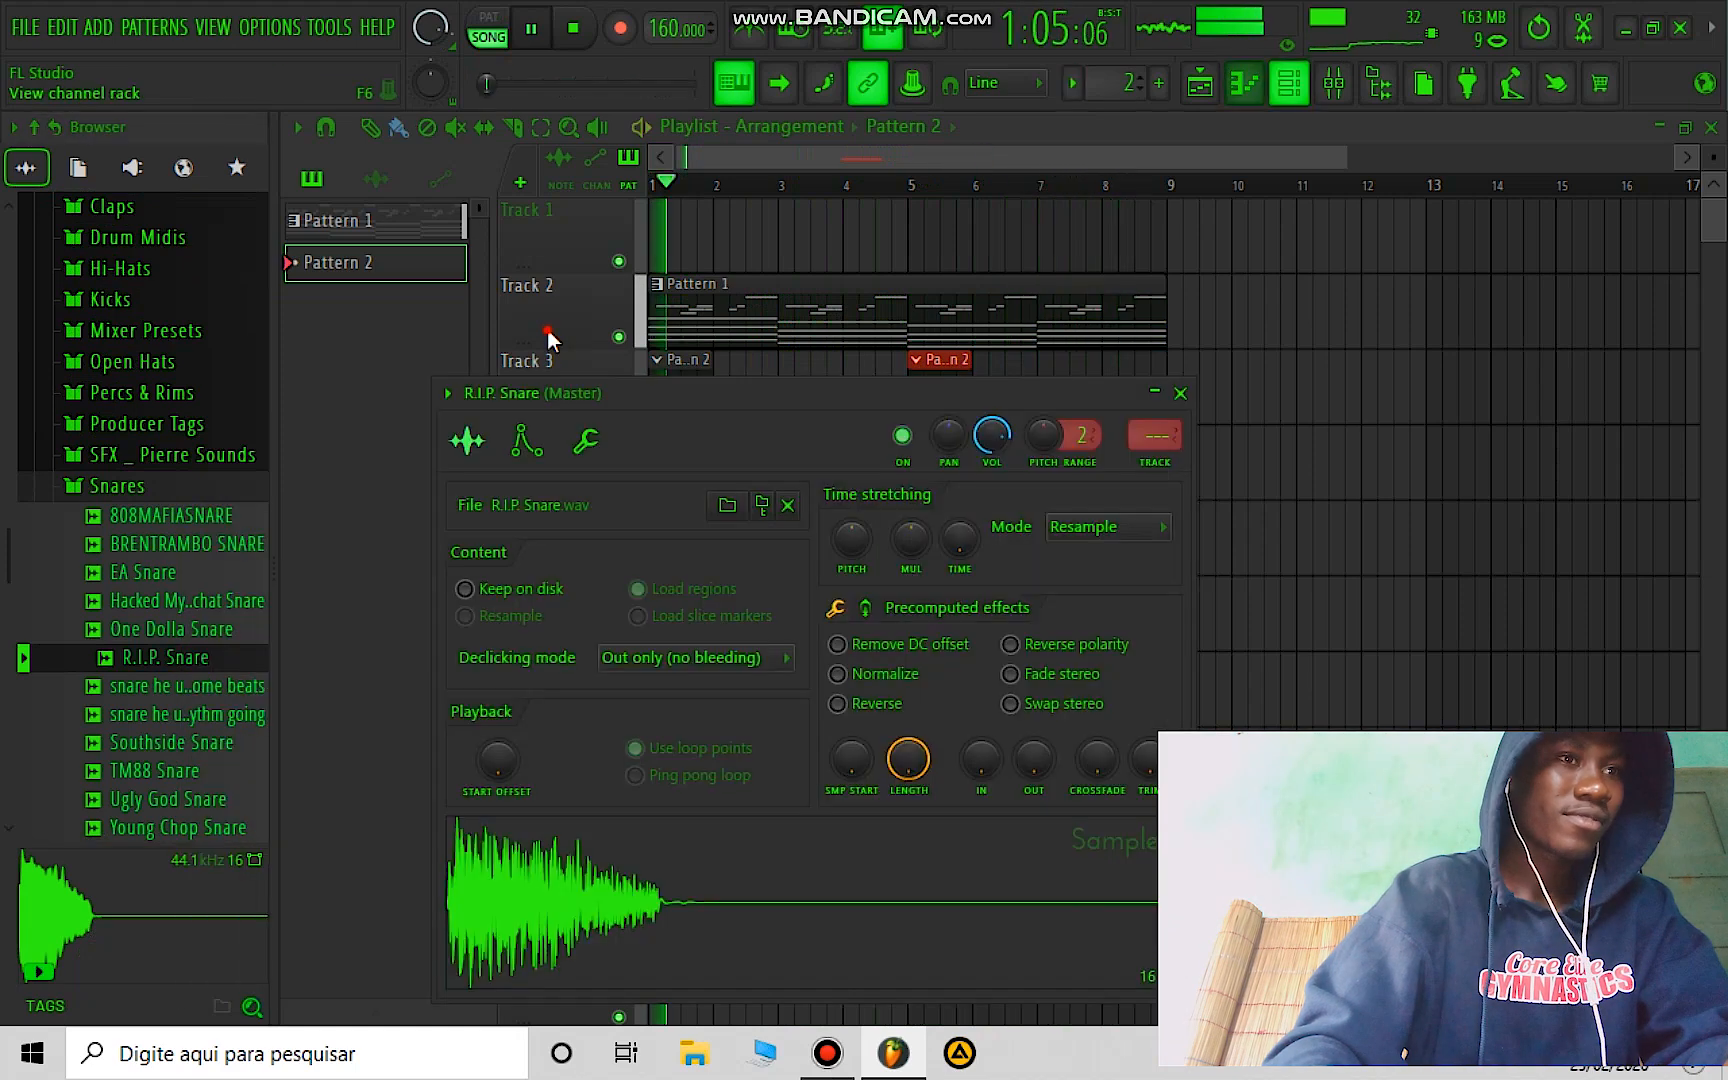
drag(395, 545, 397, 550)
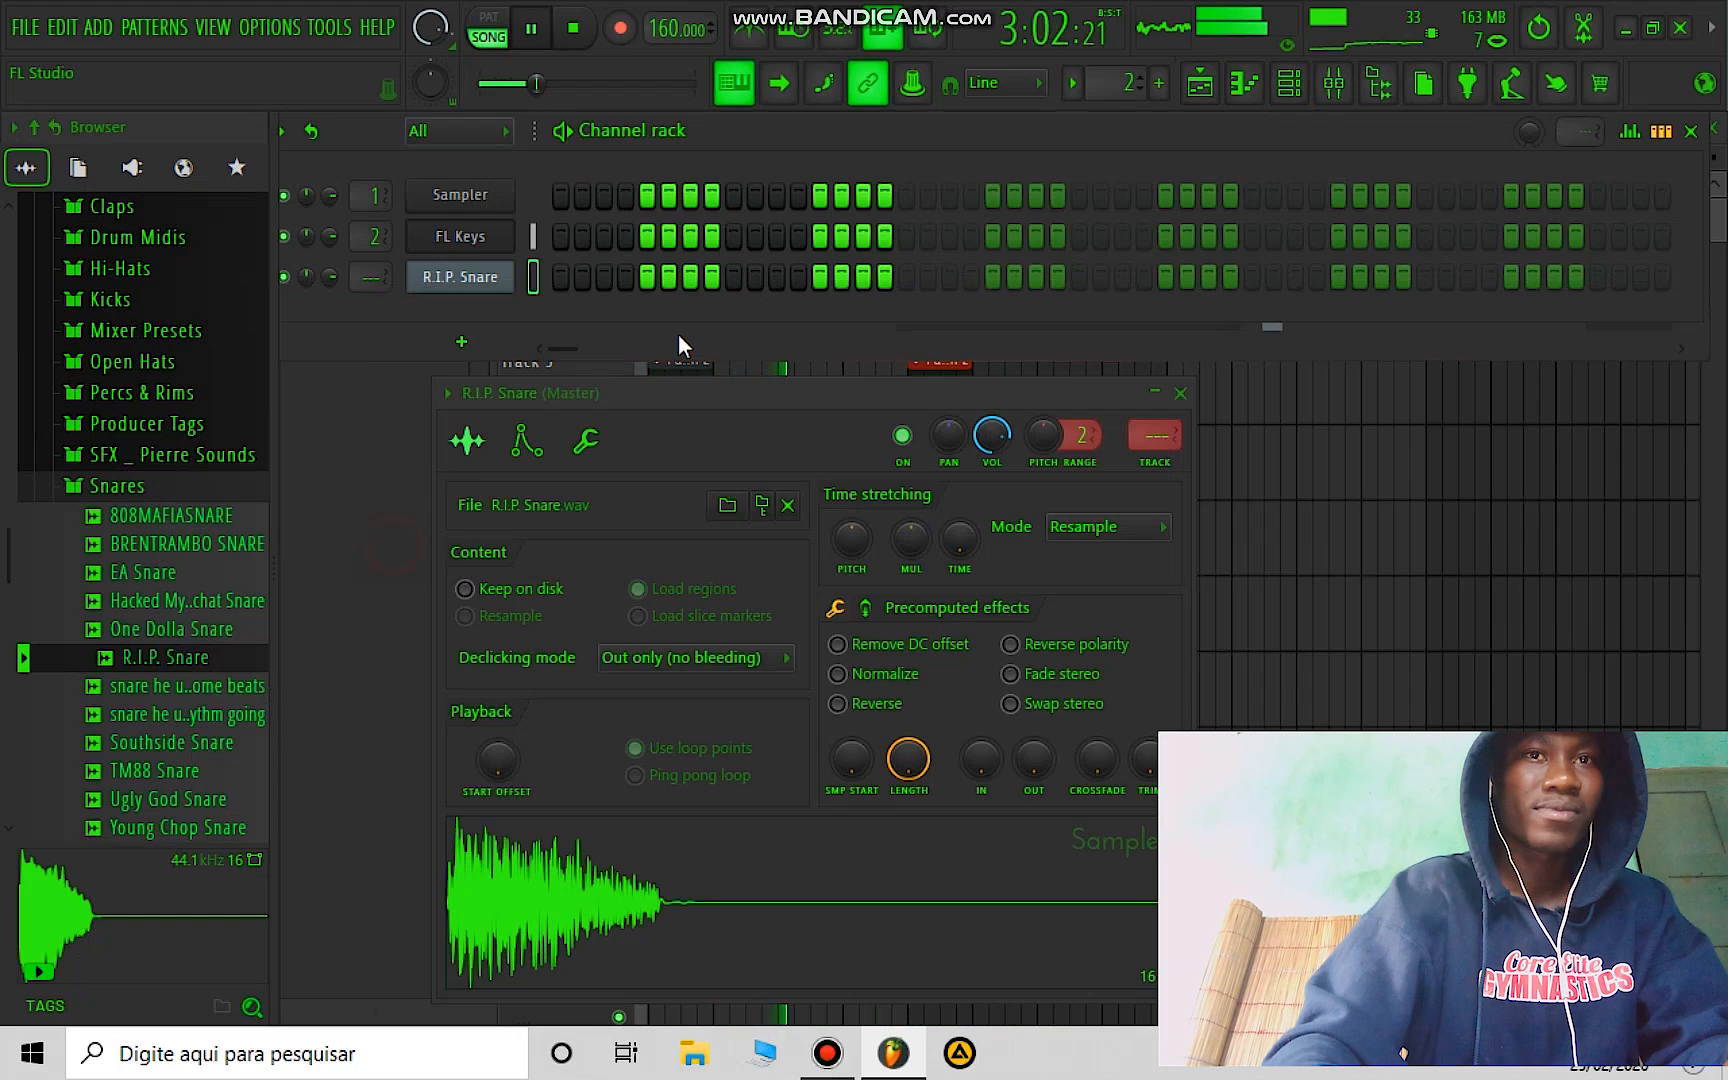
click(575, 348)
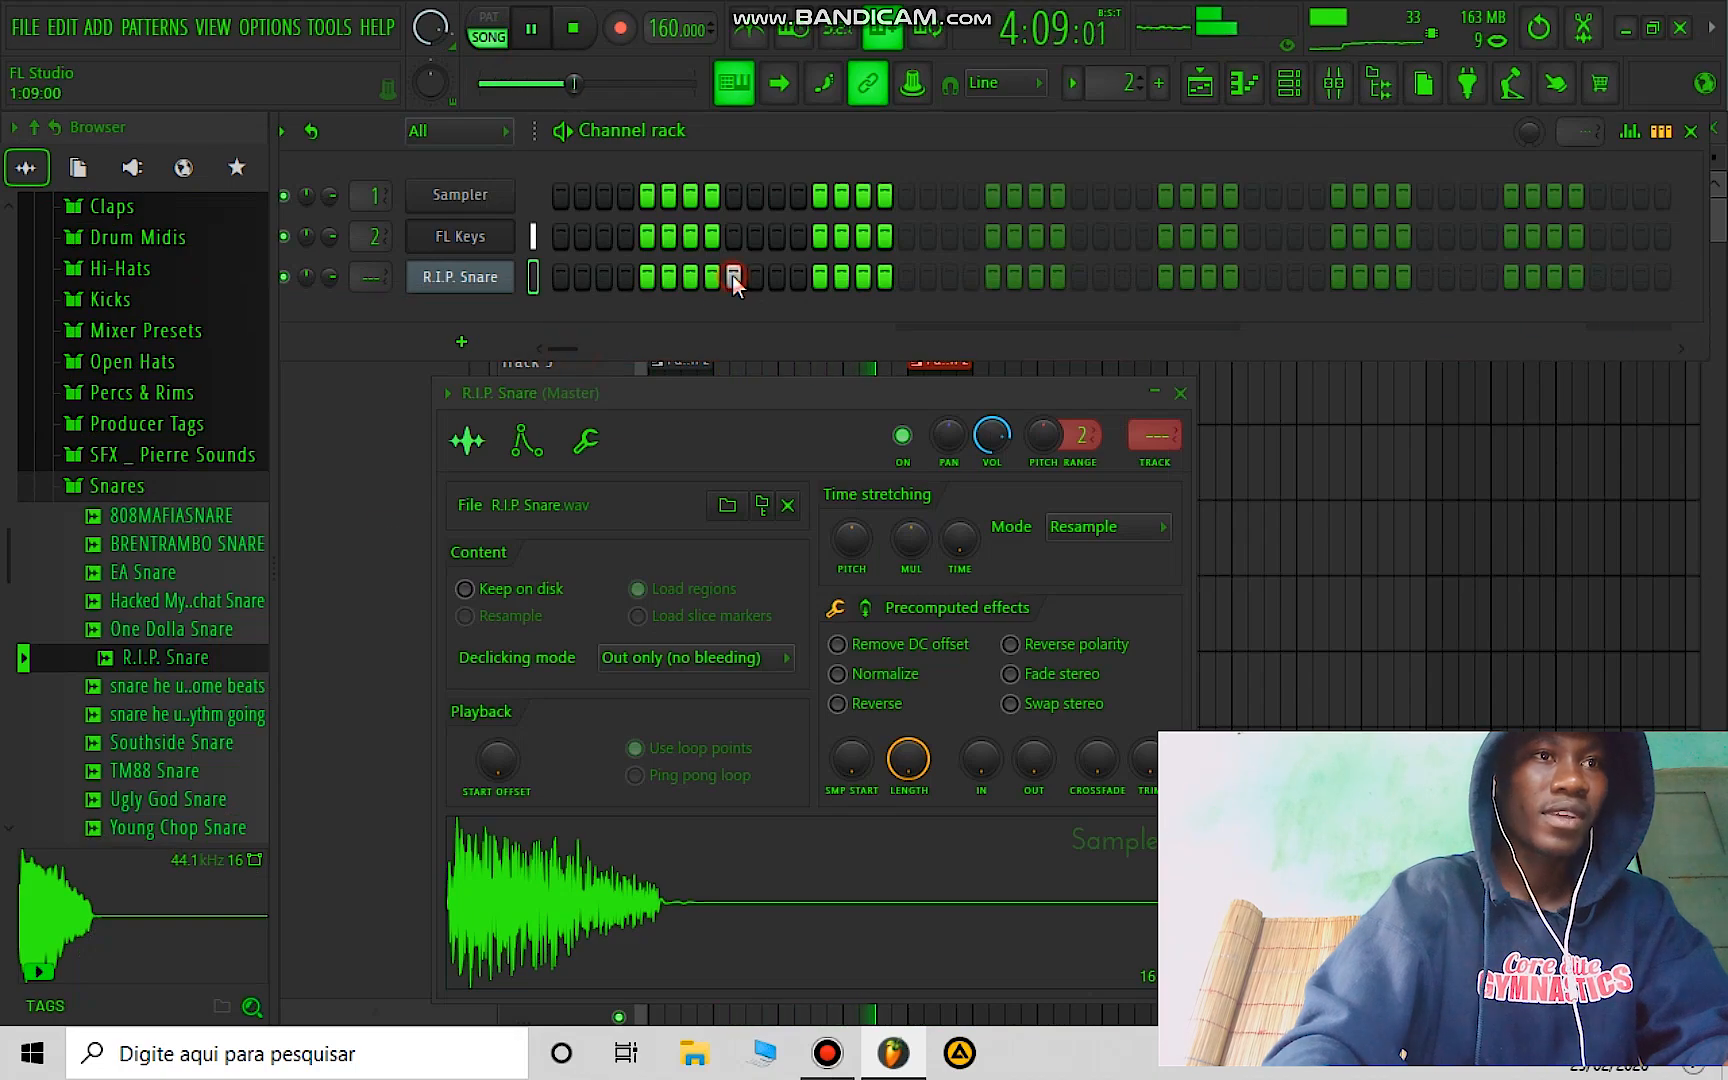
click(1080, 276)
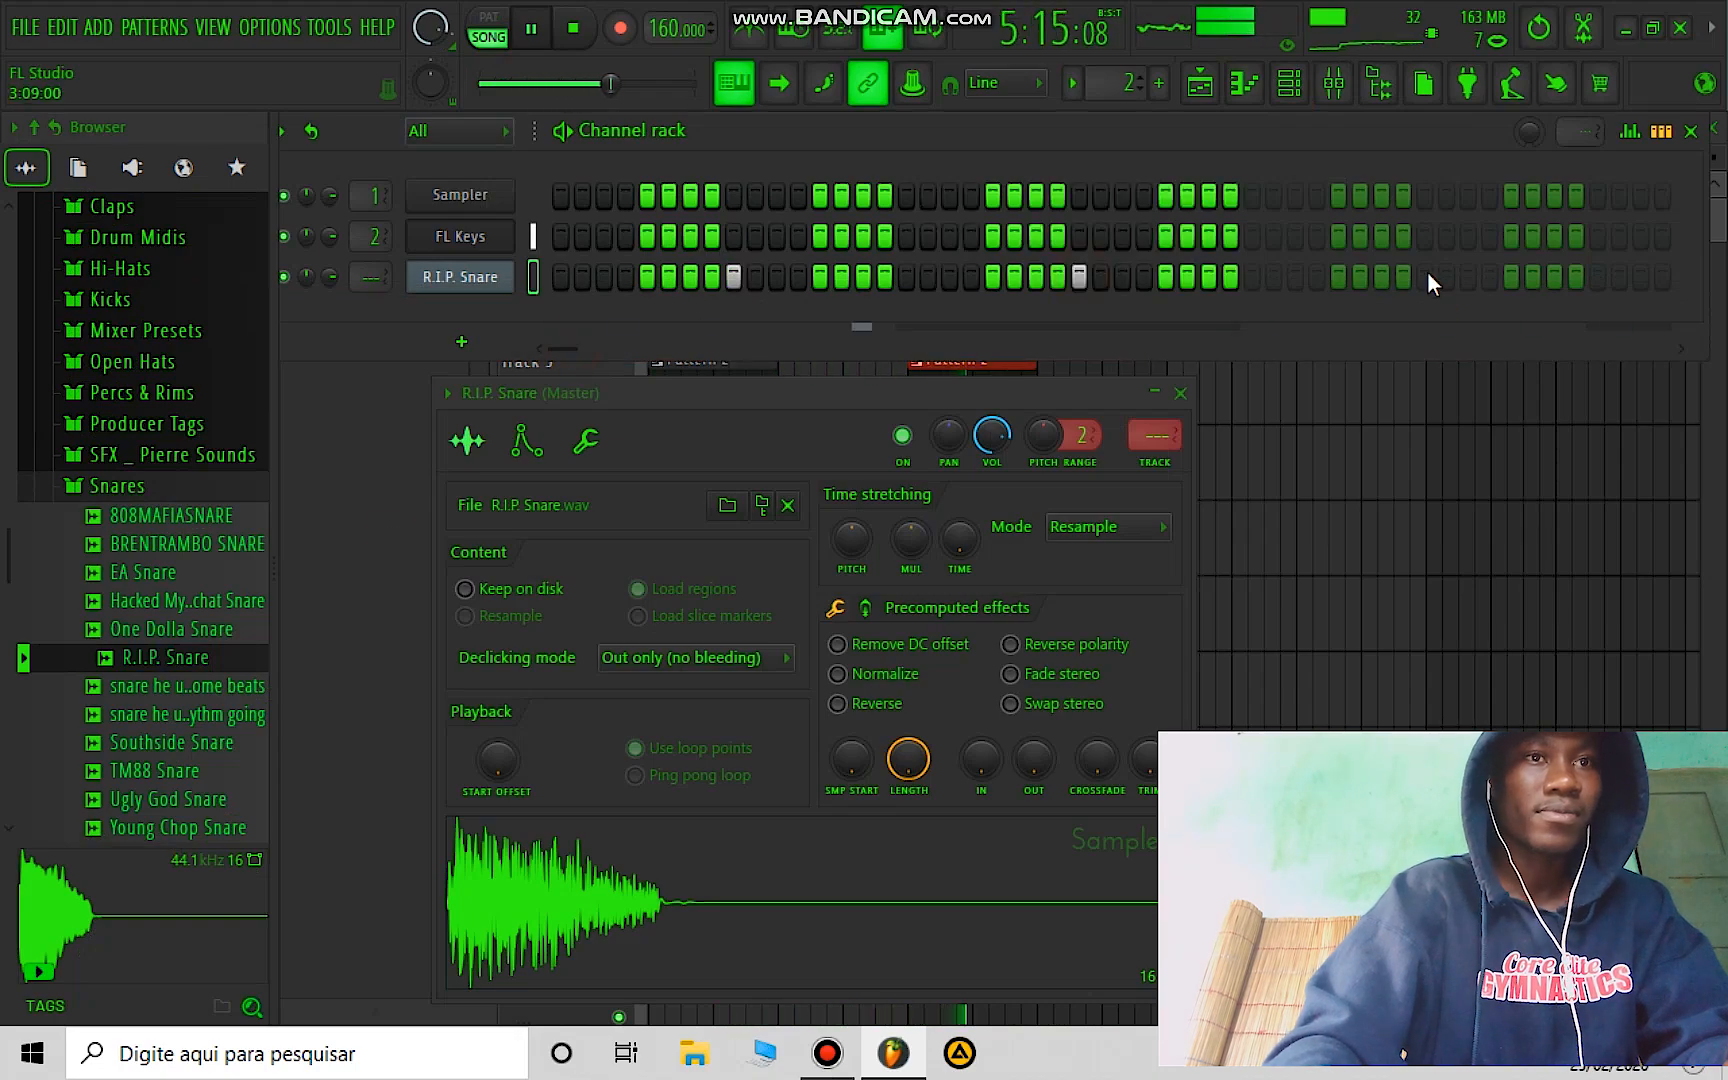
click(1427, 271)
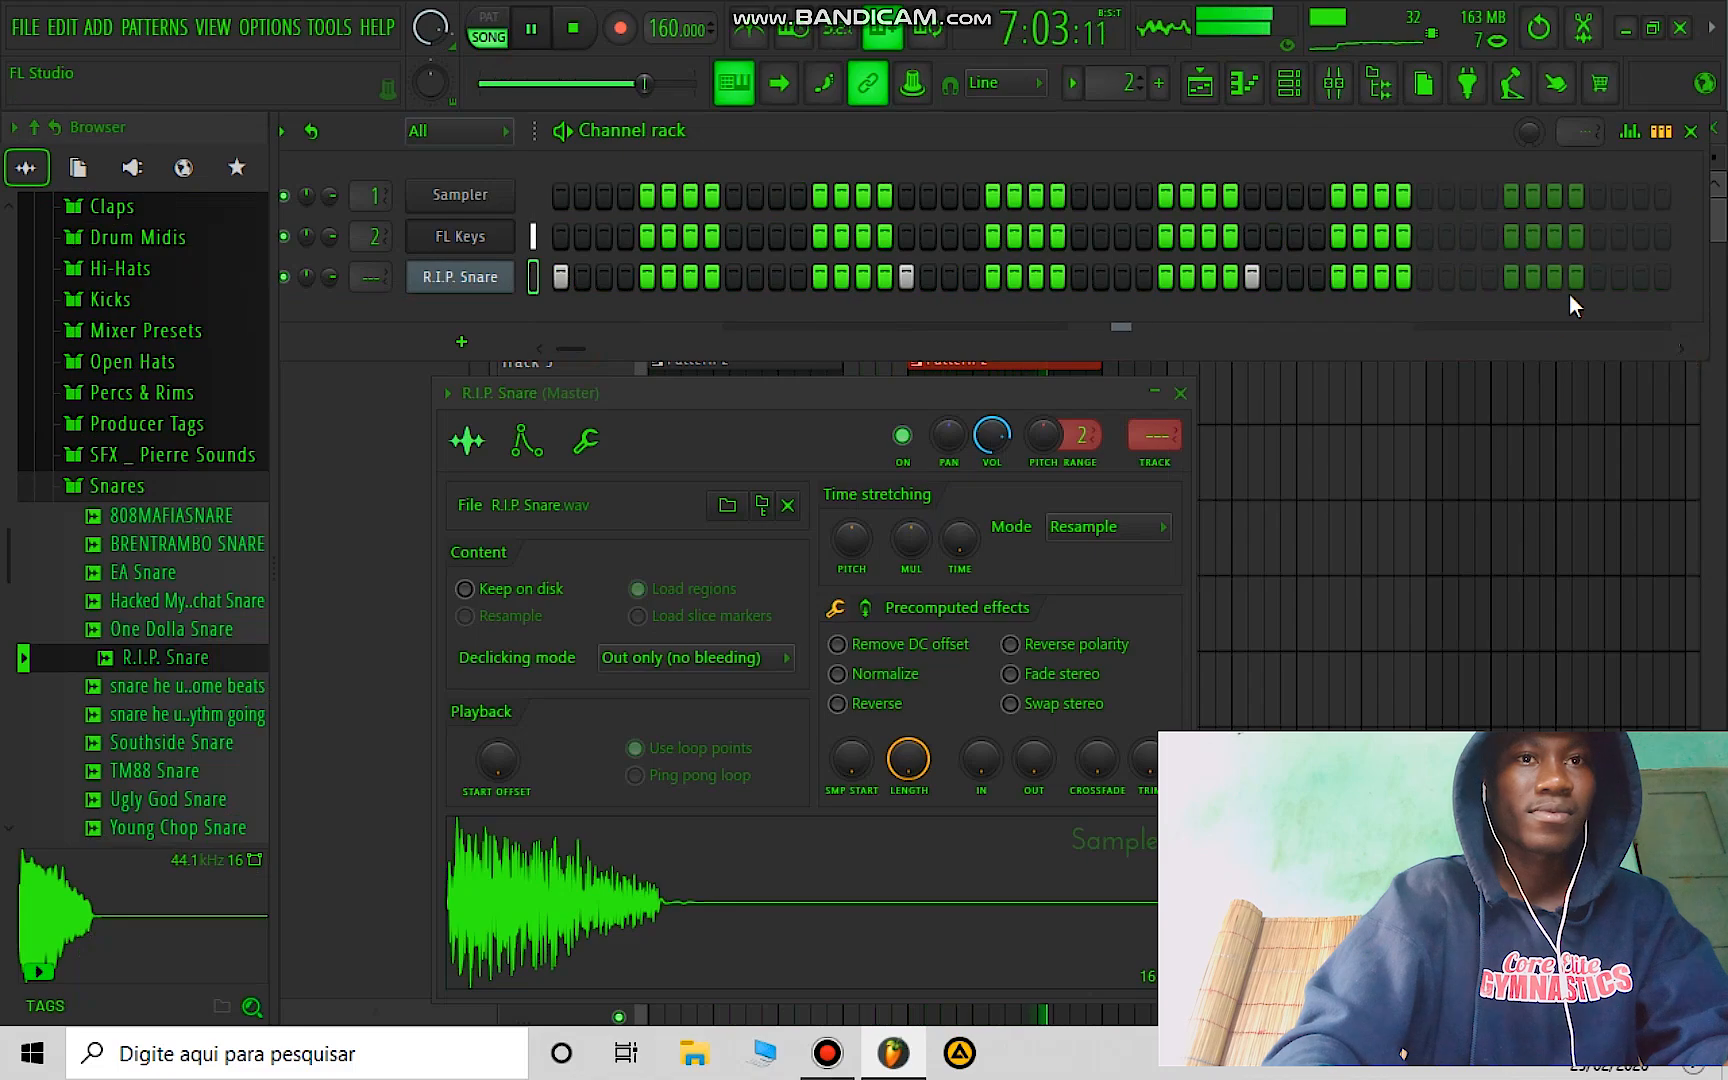
click(1594, 278)
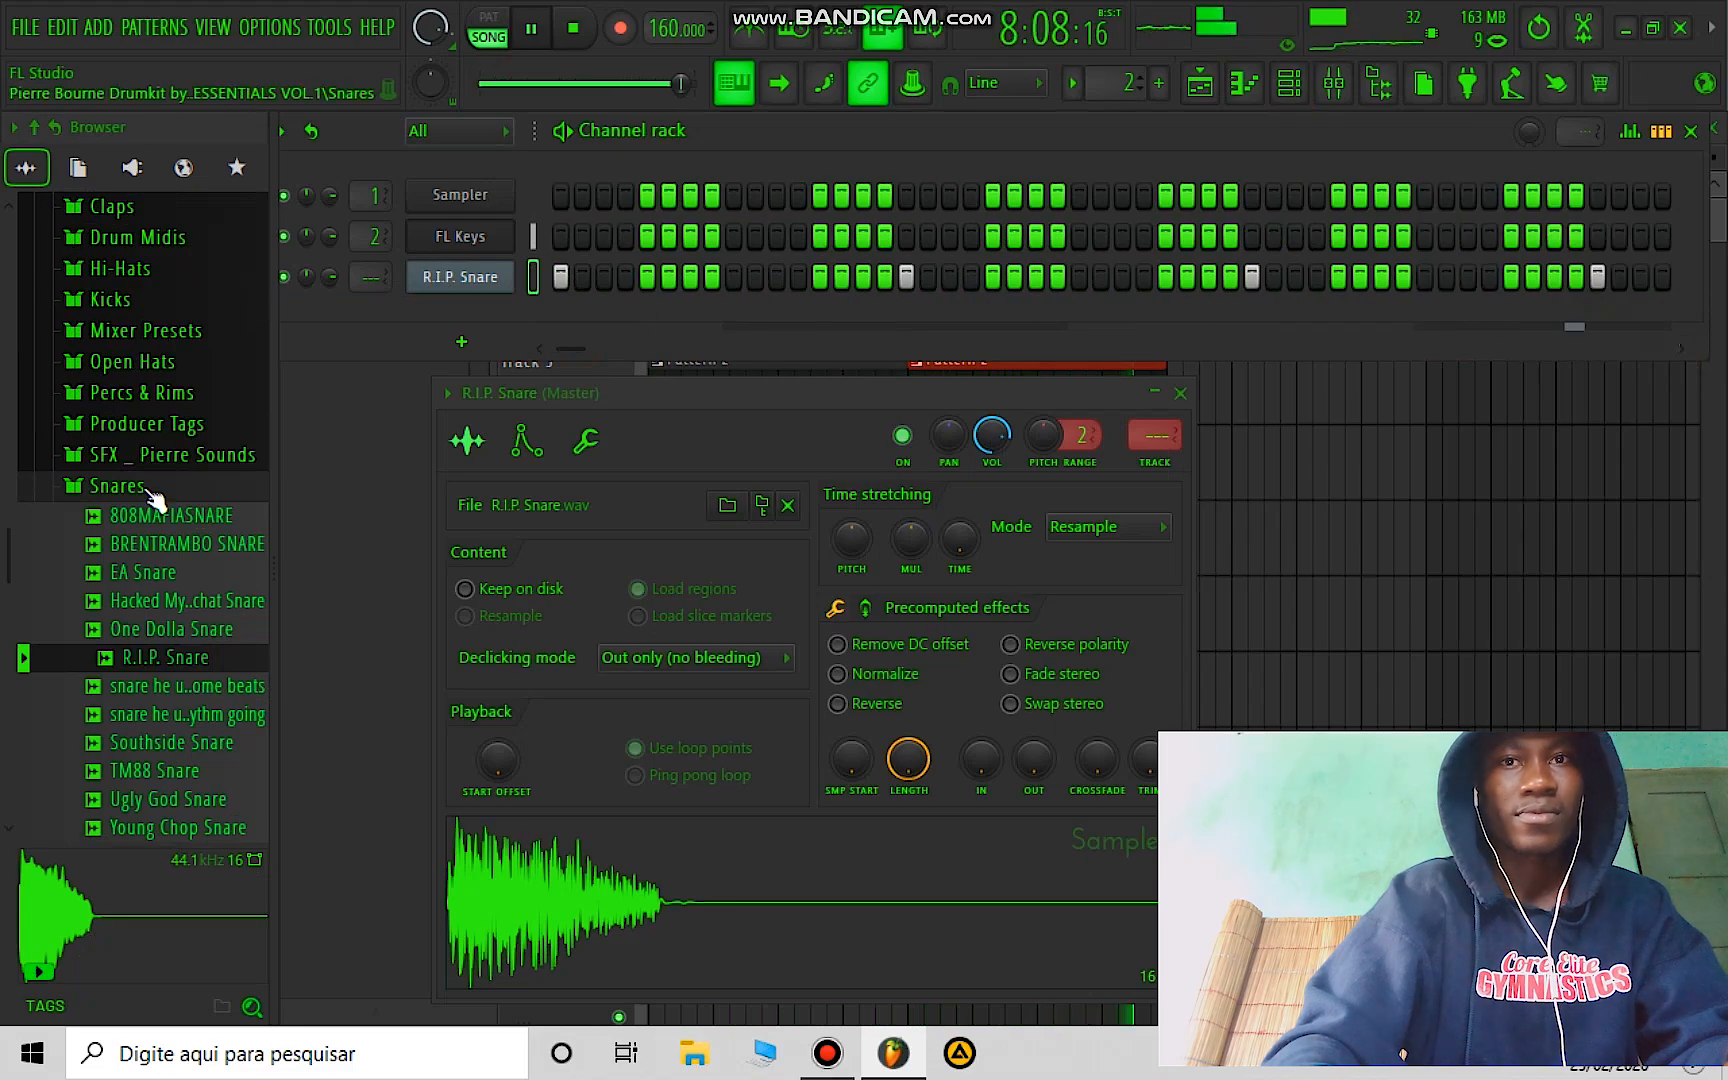
Step: Add BRENTRAMBO SNARE as a new channel and place its hits on steps 3, 31, 35 and 61
drag(165, 545, 383, 342)
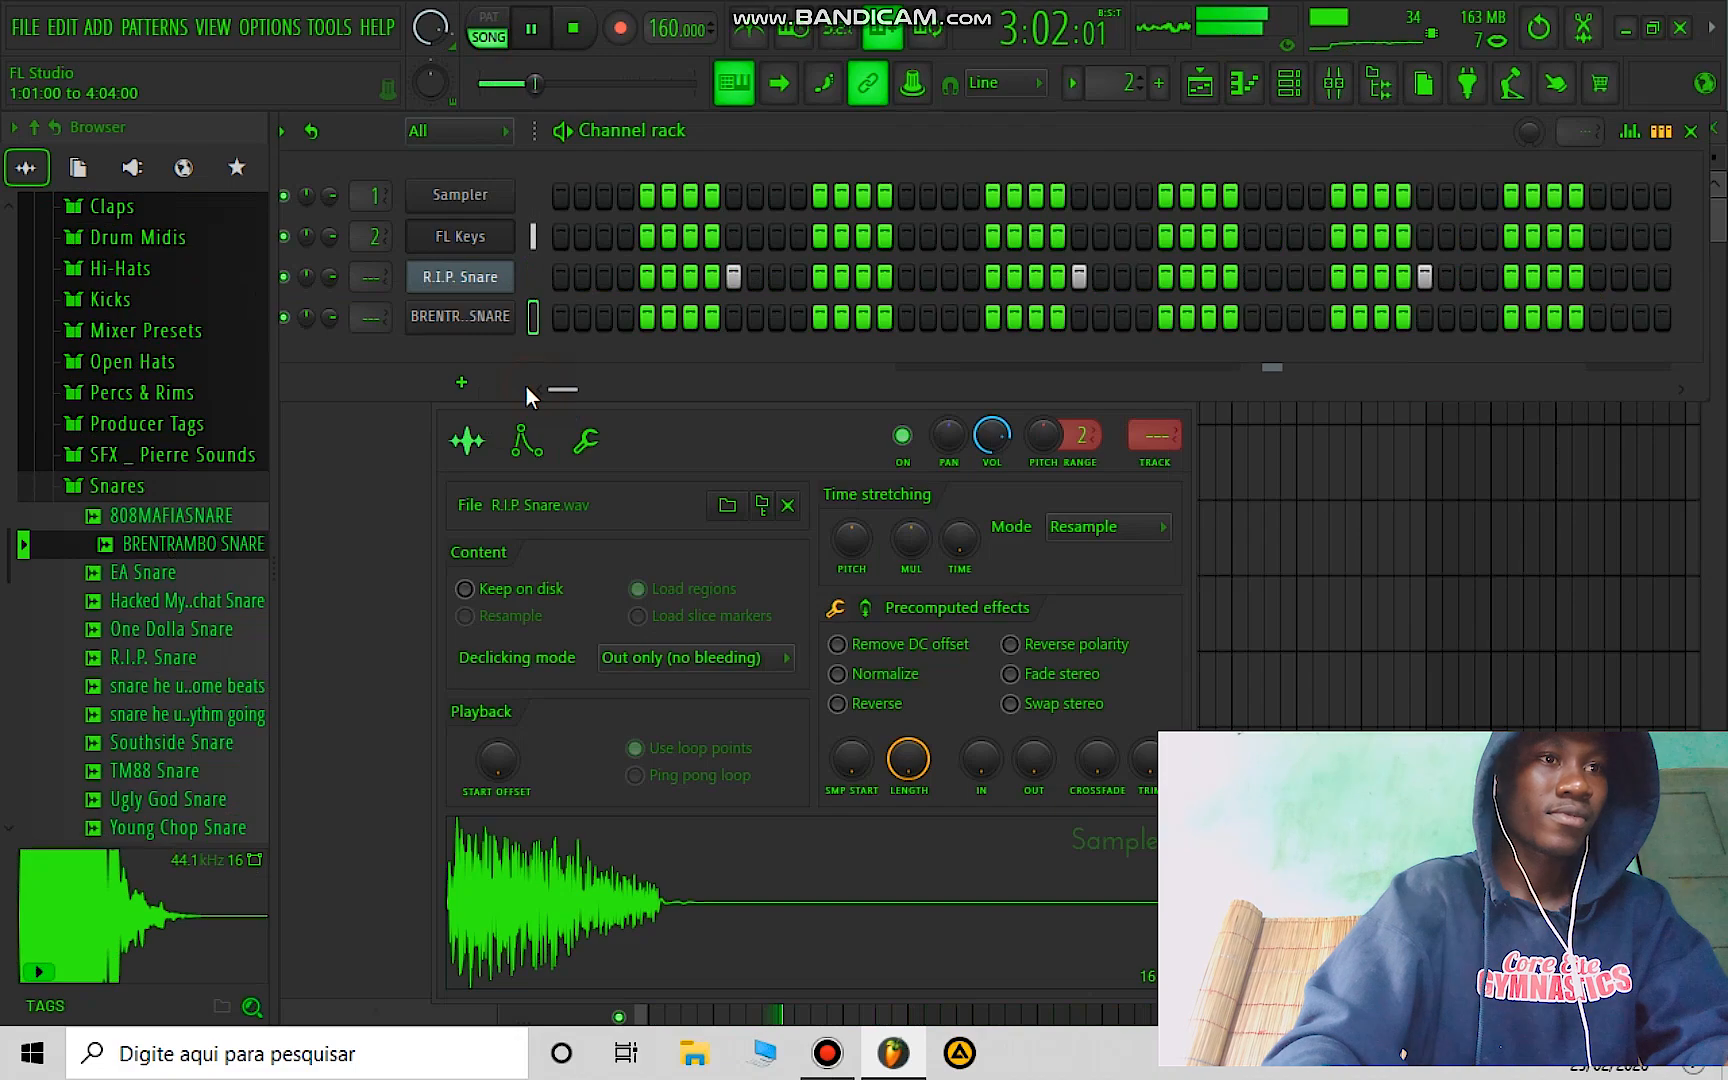
click(605, 317)
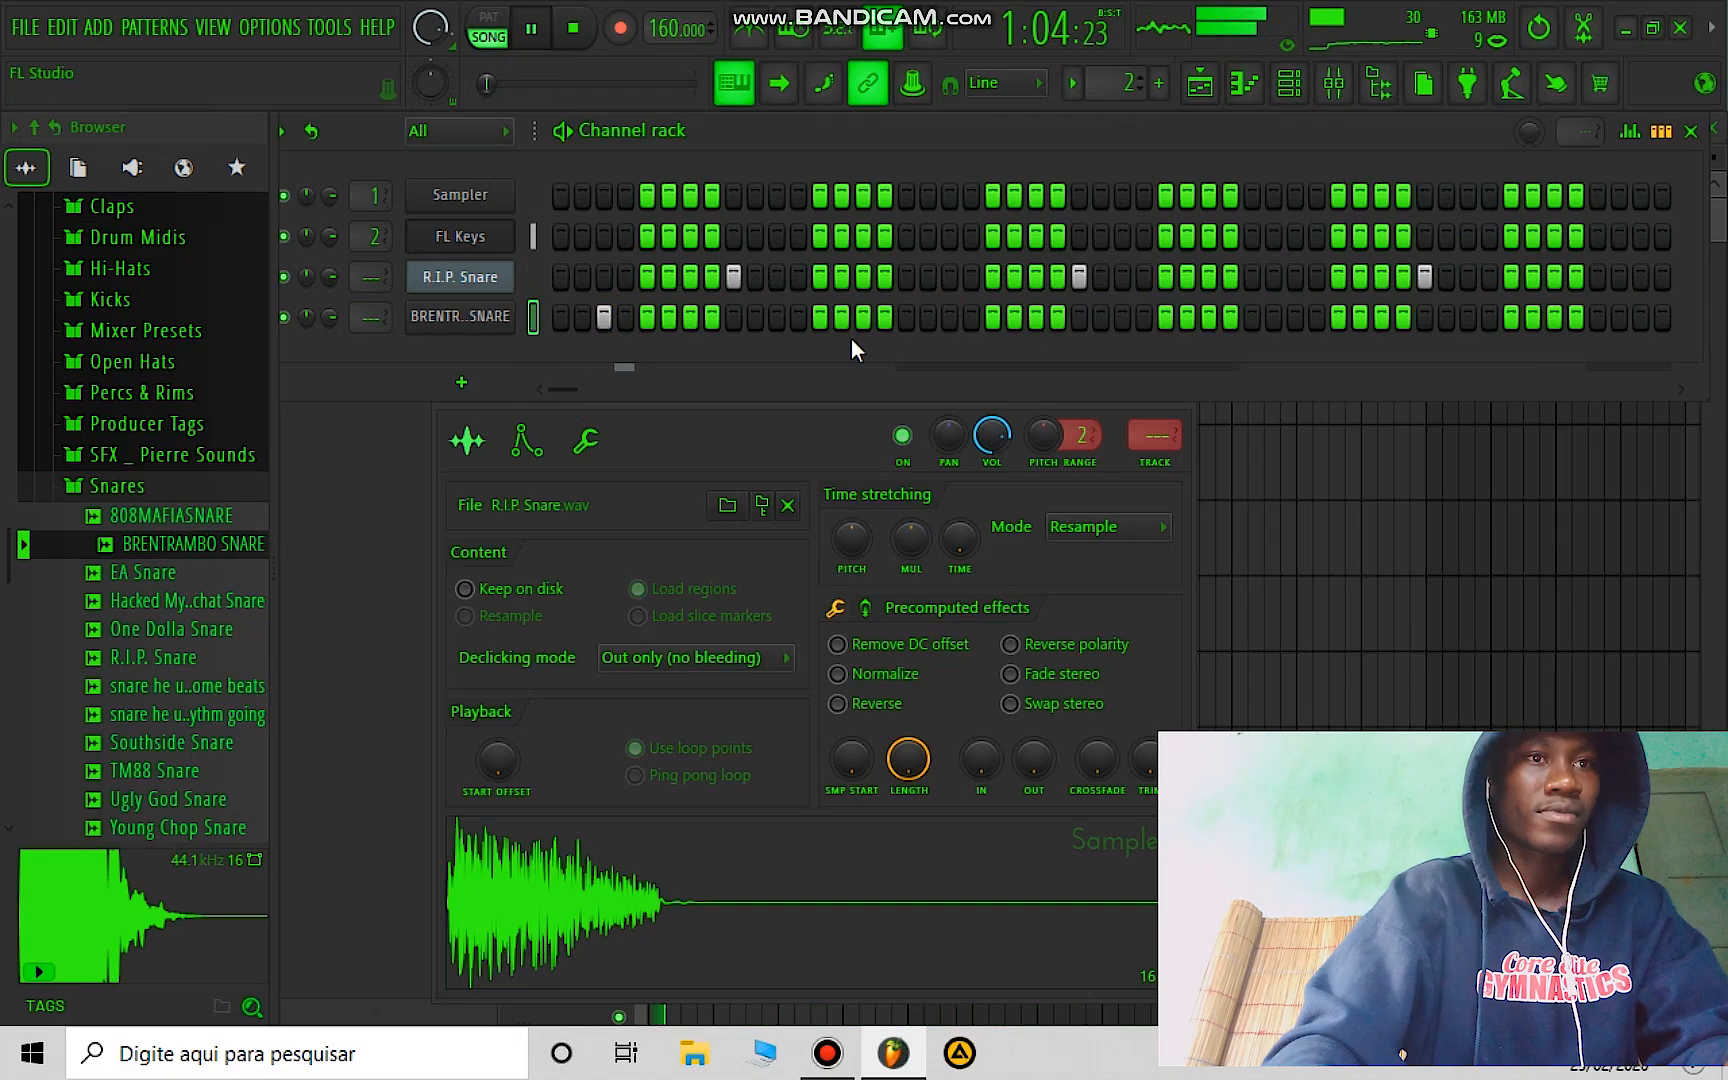
click(1296, 317)
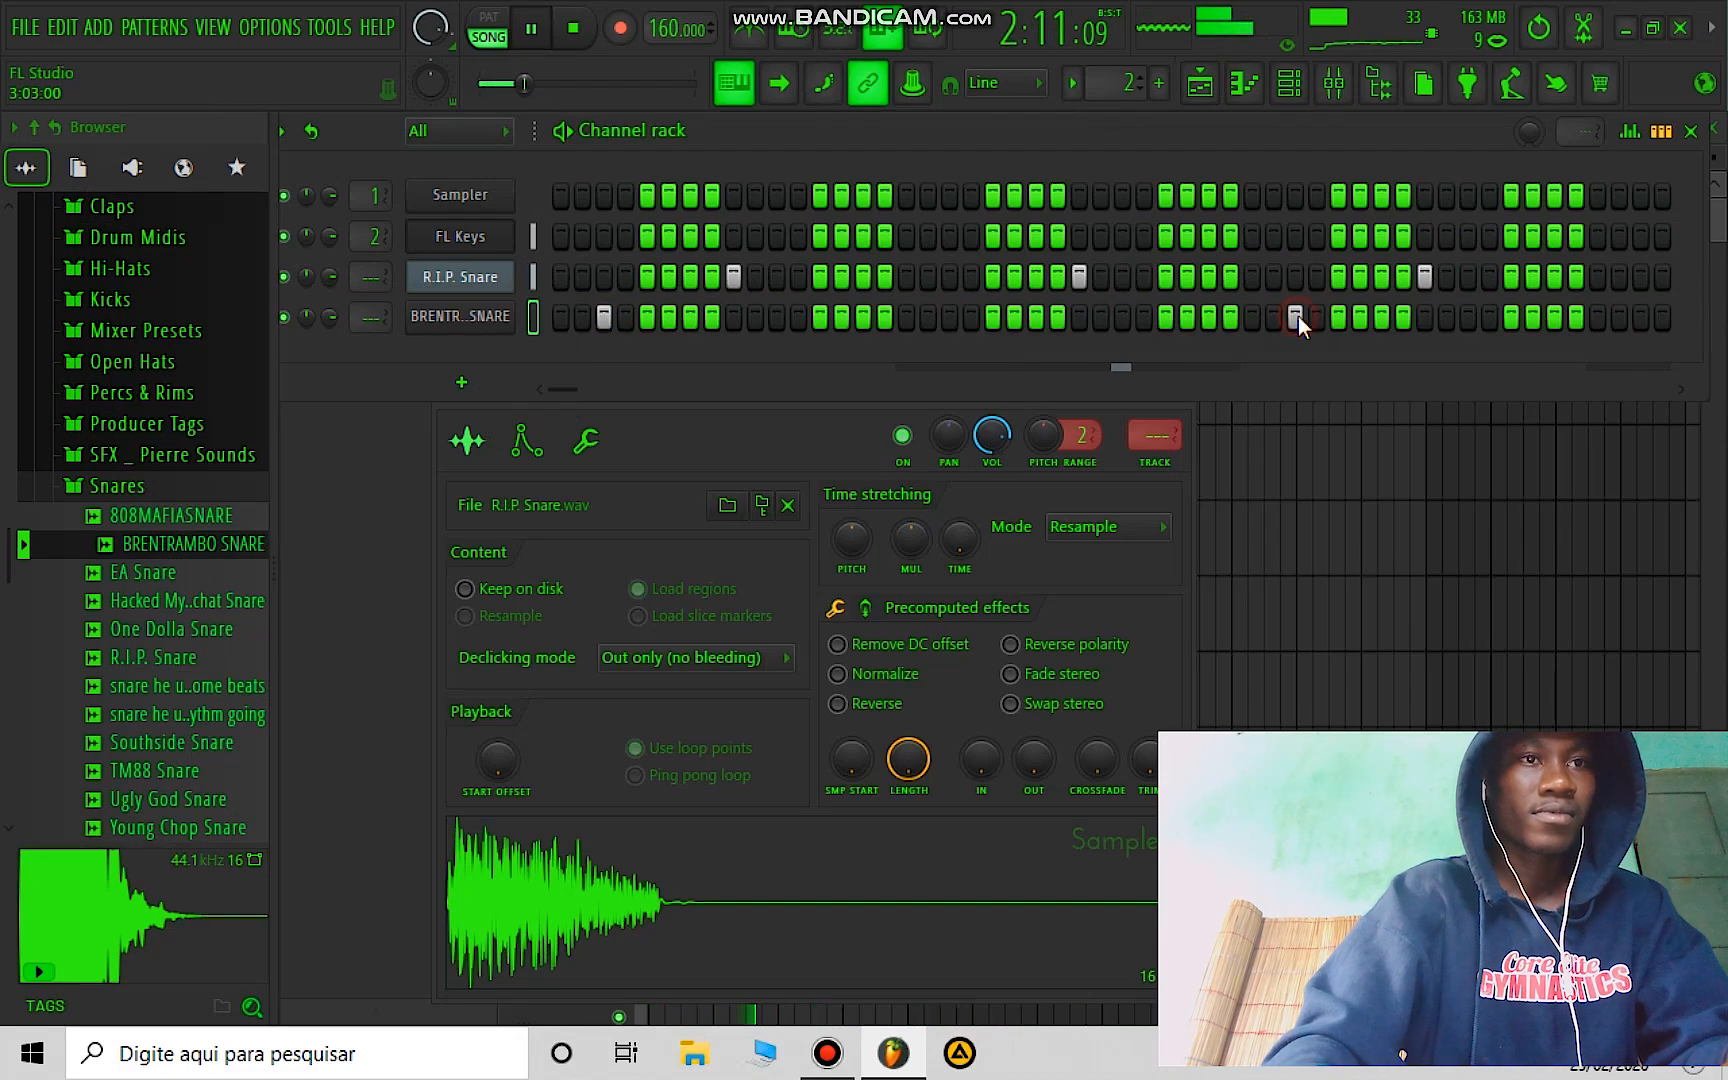
click(1206, 320)
key(space)
click(1684, 389)
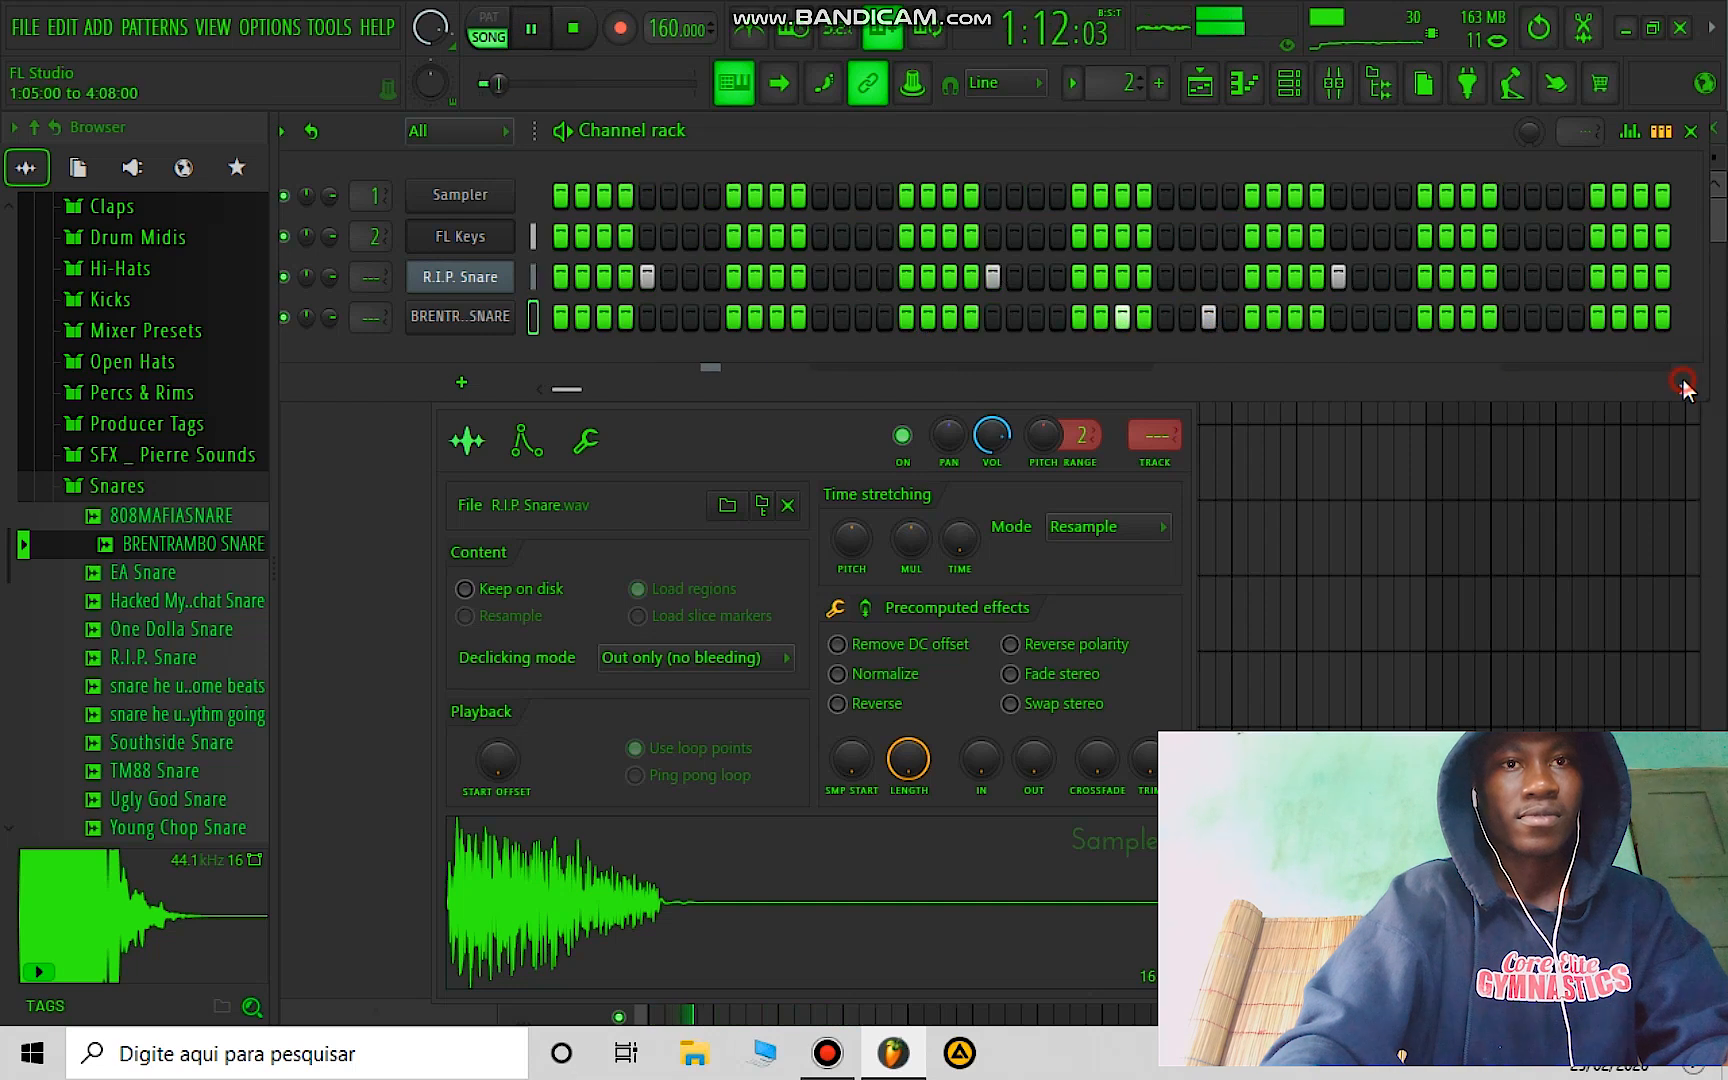
click(1684, 389)
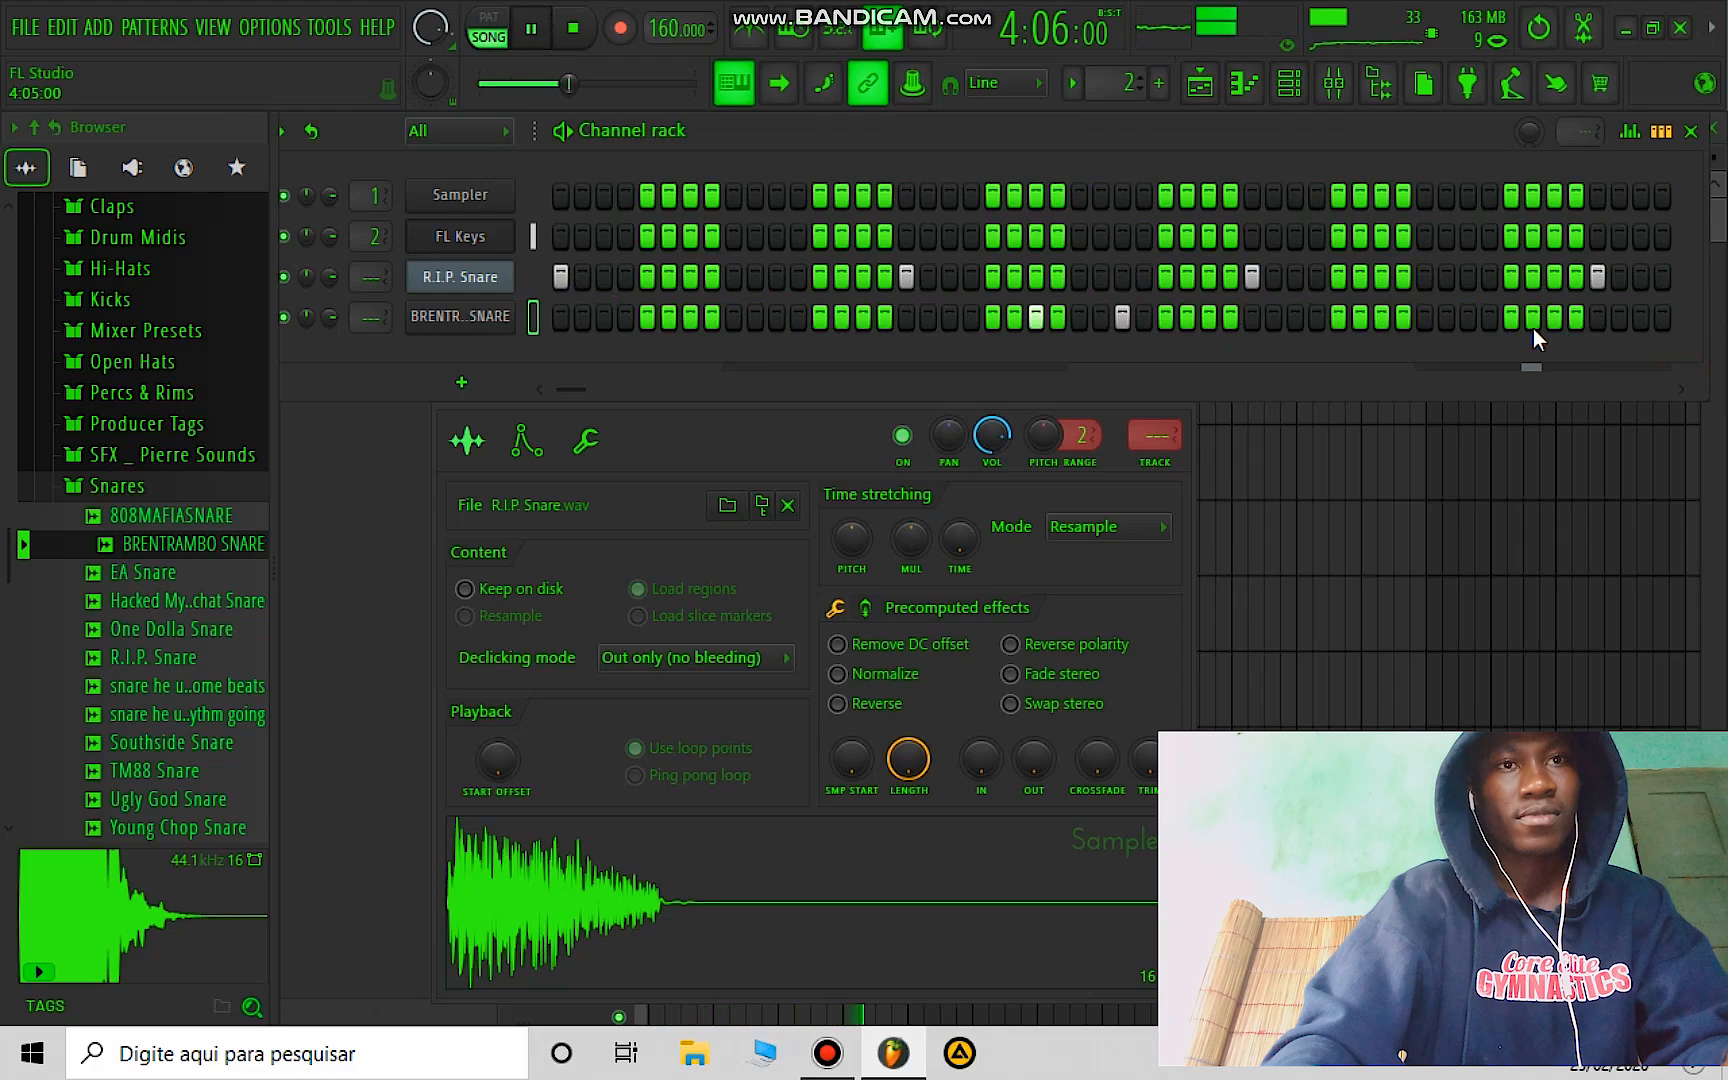
click(1682, 389)
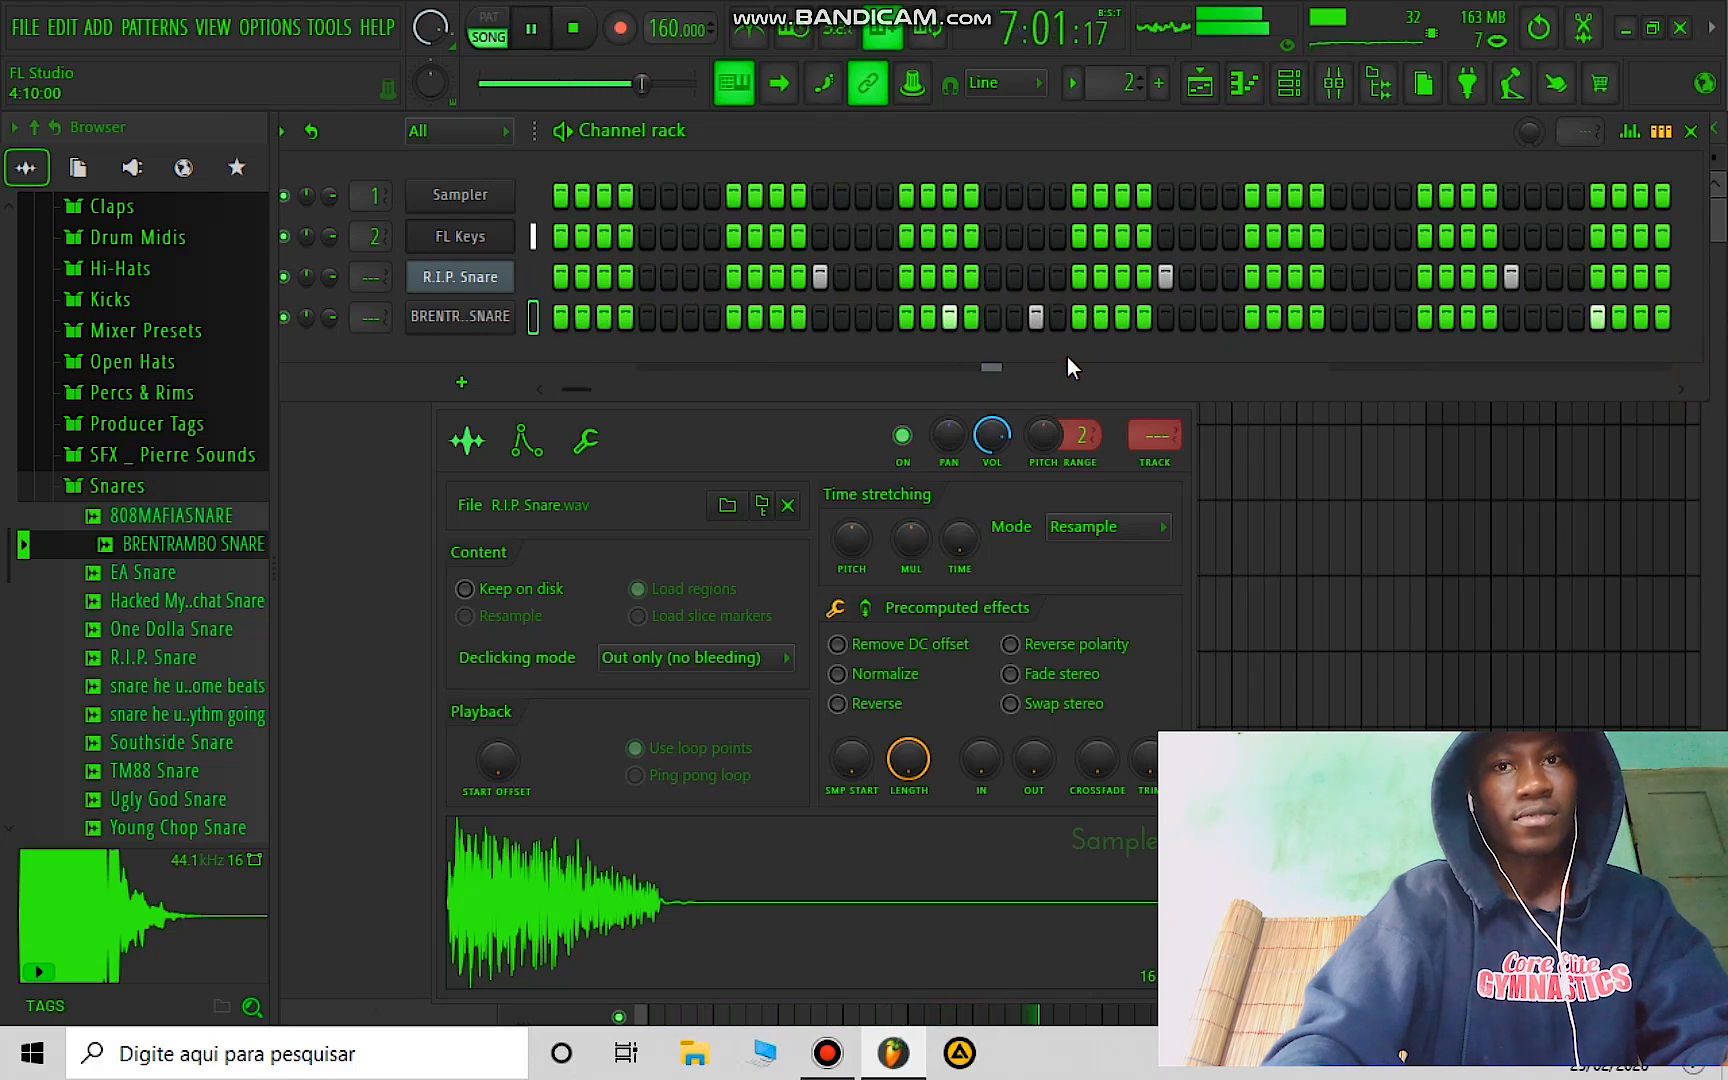
Step: Add cool hihat from the Pierre Bourne kit's Hi-Hats folder as a channel and fill each 2 steps
click(130, 485)
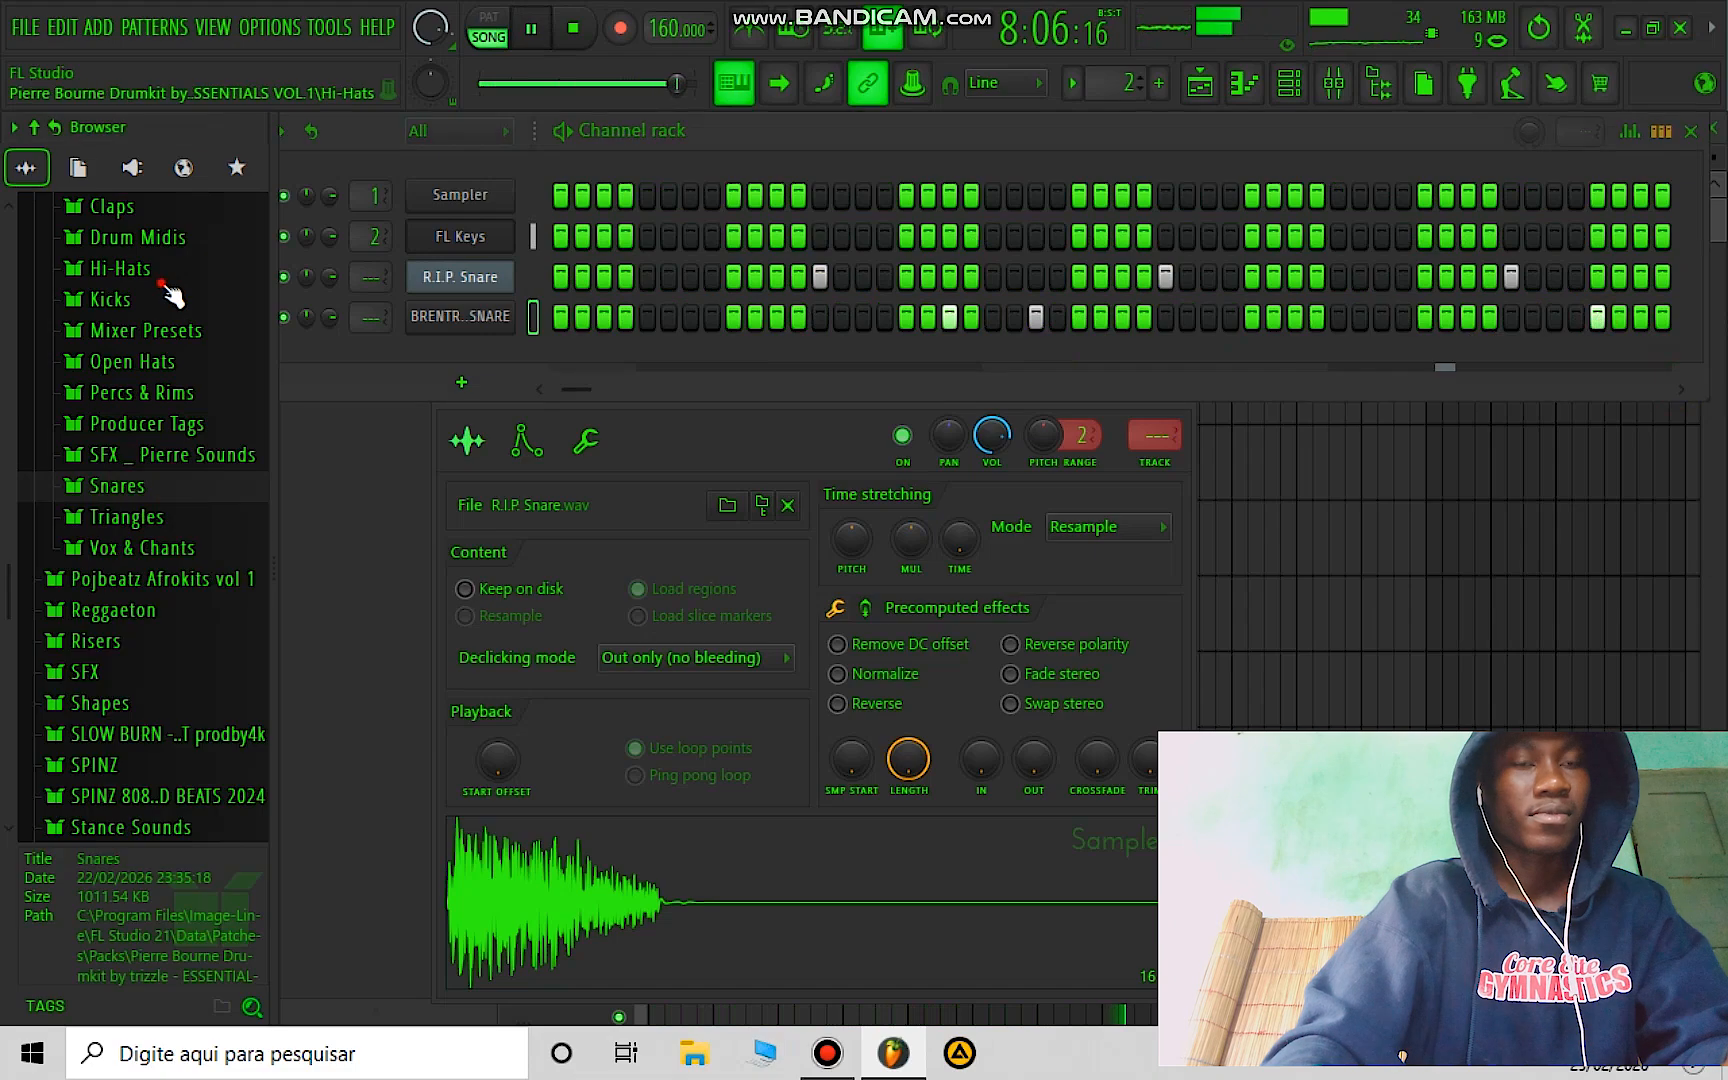
click(120, 268)
drag(180, 360, 460, 362)
right_click(467, 352)
click(838, 441)
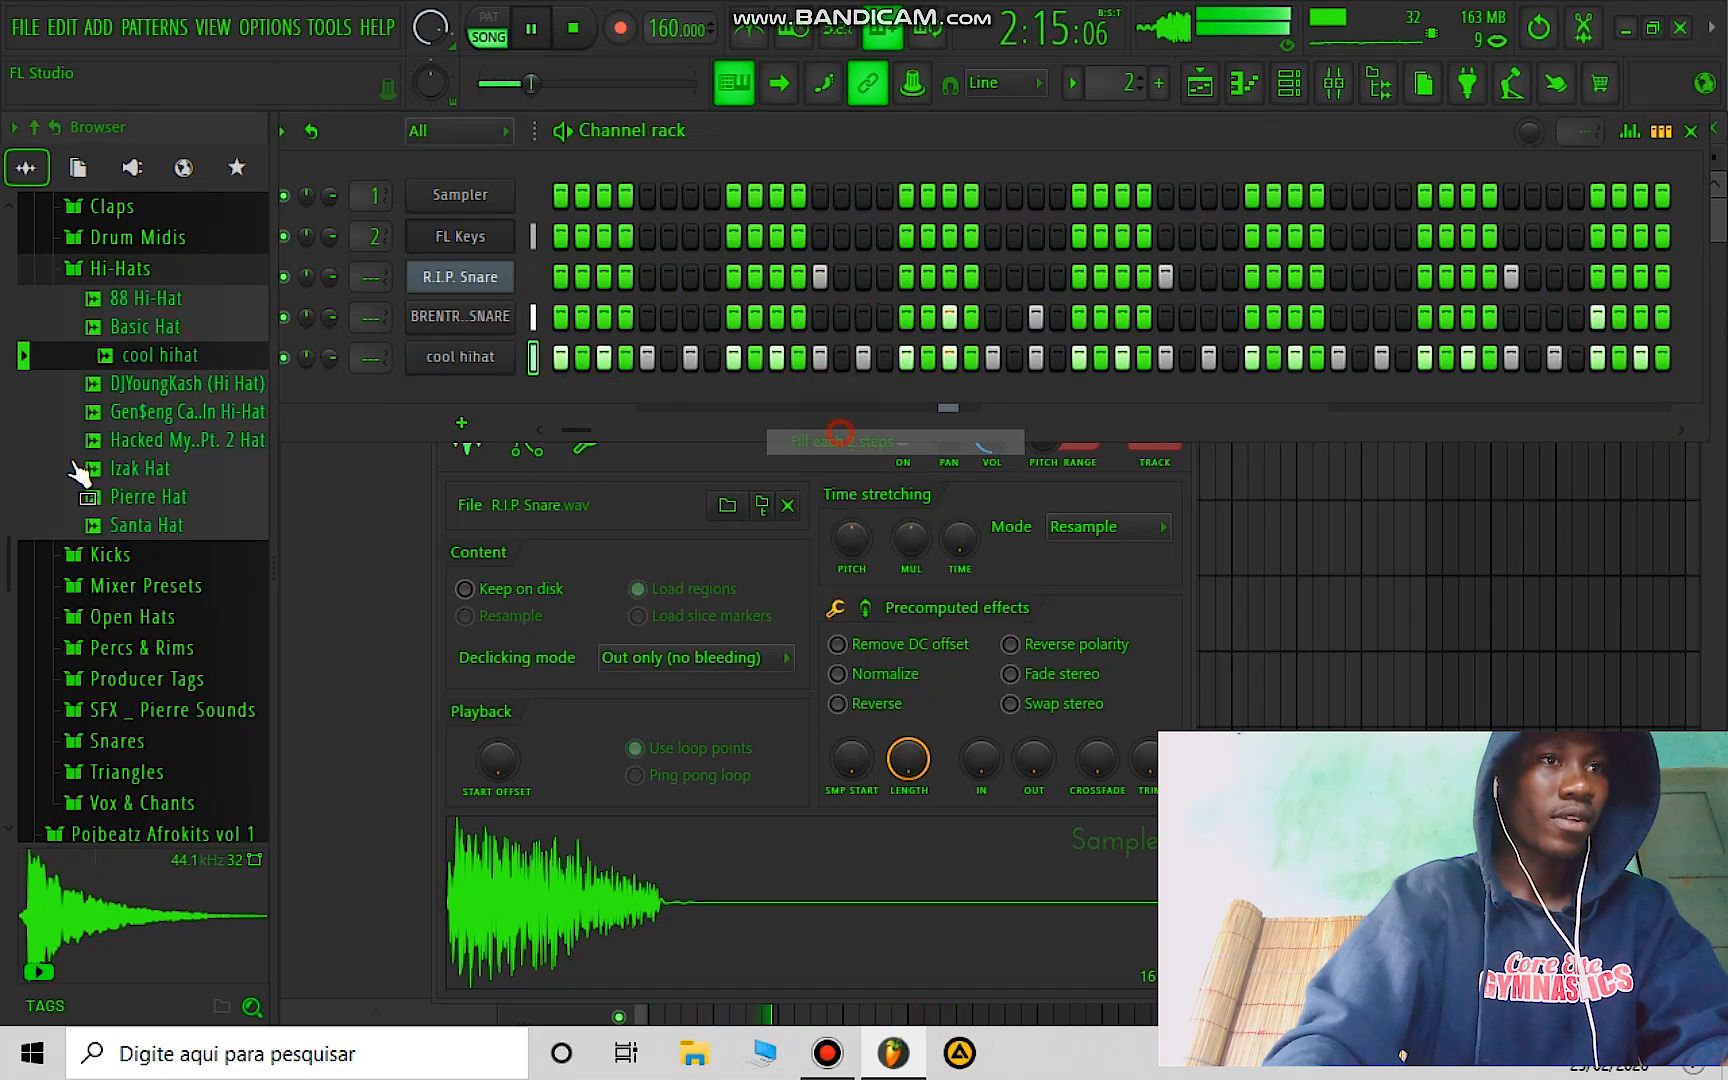
Step: Look through the sample packs in the browser, collapsing the Hi-Hats and Pierre Bourne drum kit folders
click(177, 270)
scroll(175, 316, up, 5)
scroll(177, 316, up, 3)
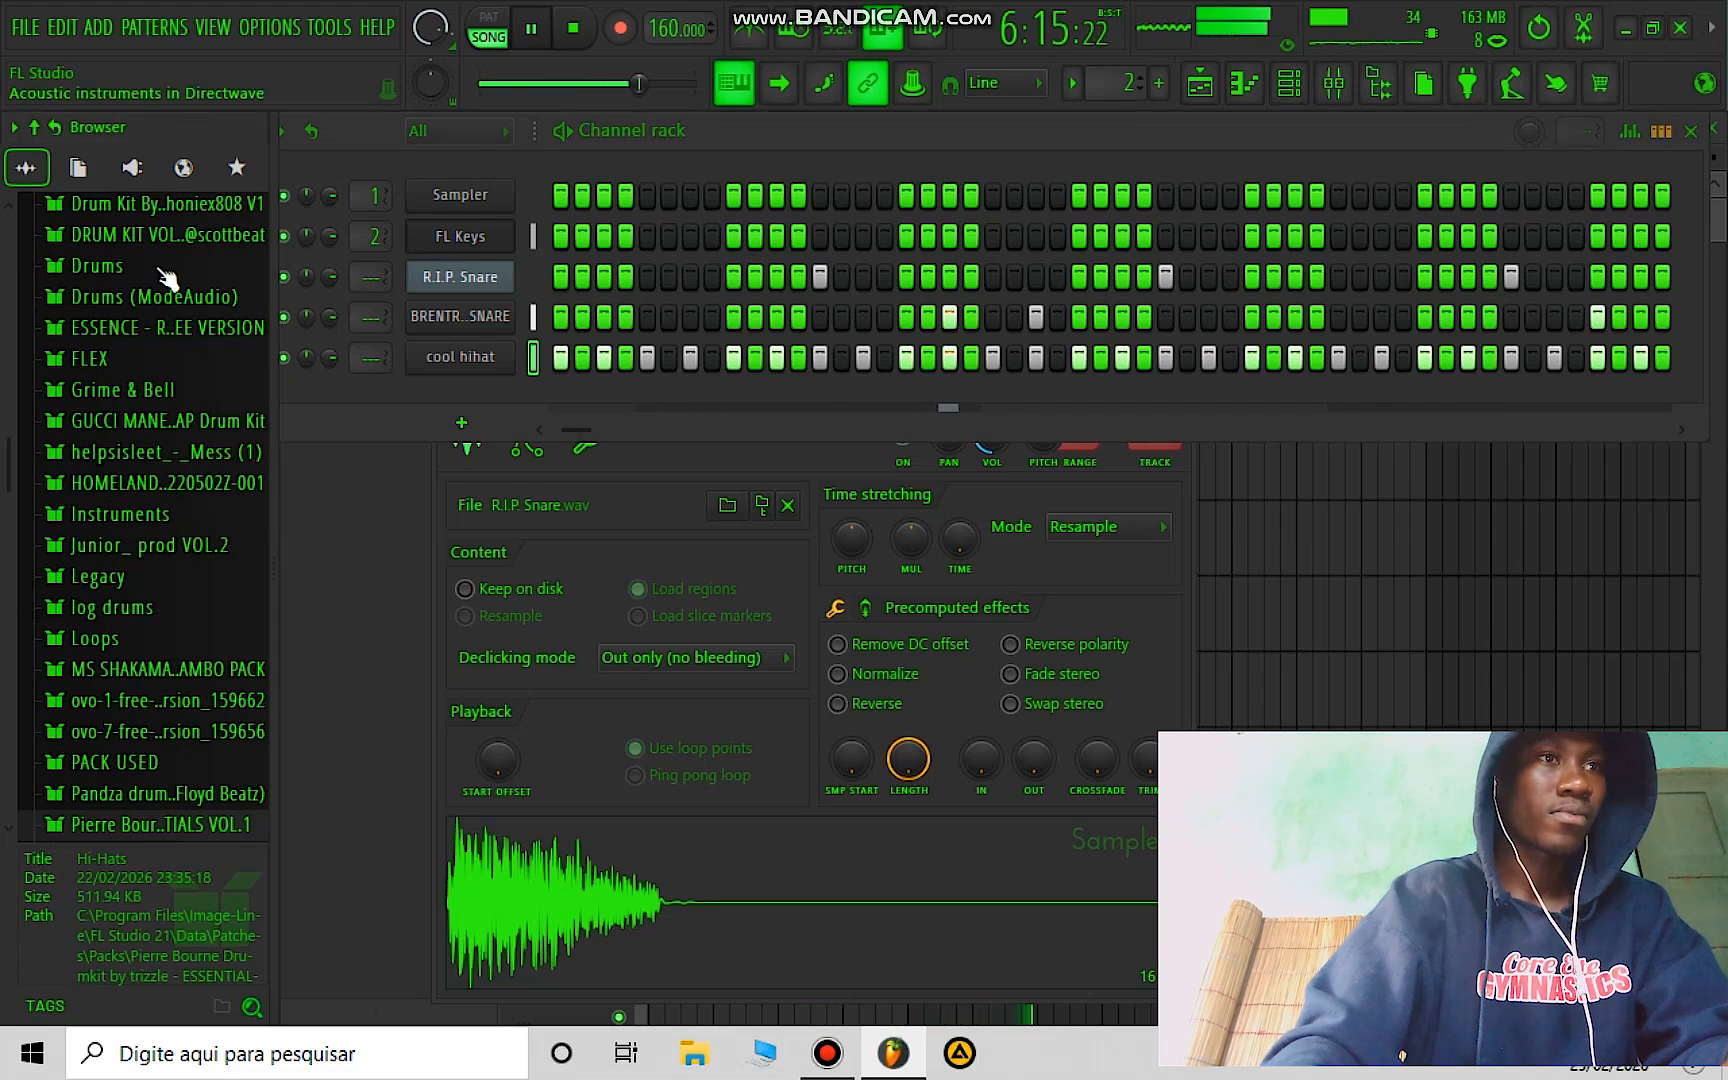
scroll(170, 295, up, 6)
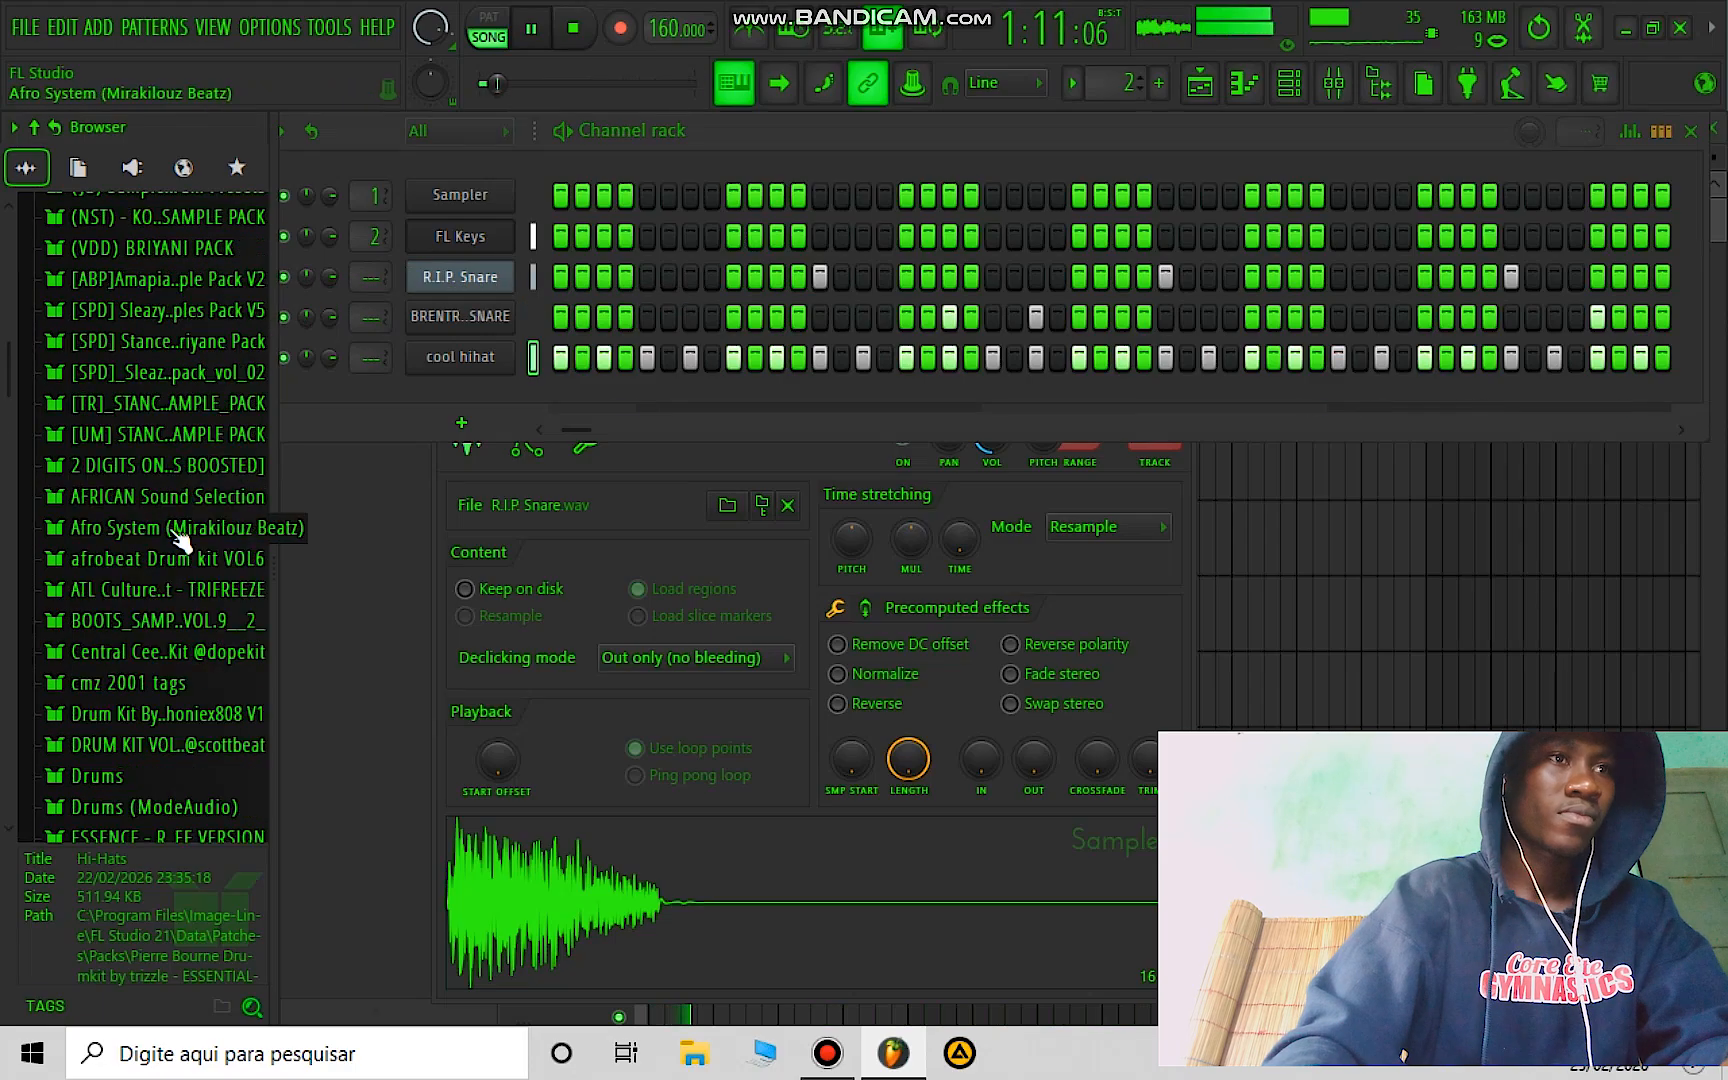
scroll(180, 540, down, 2)
scroll(180, 540, up, 4)
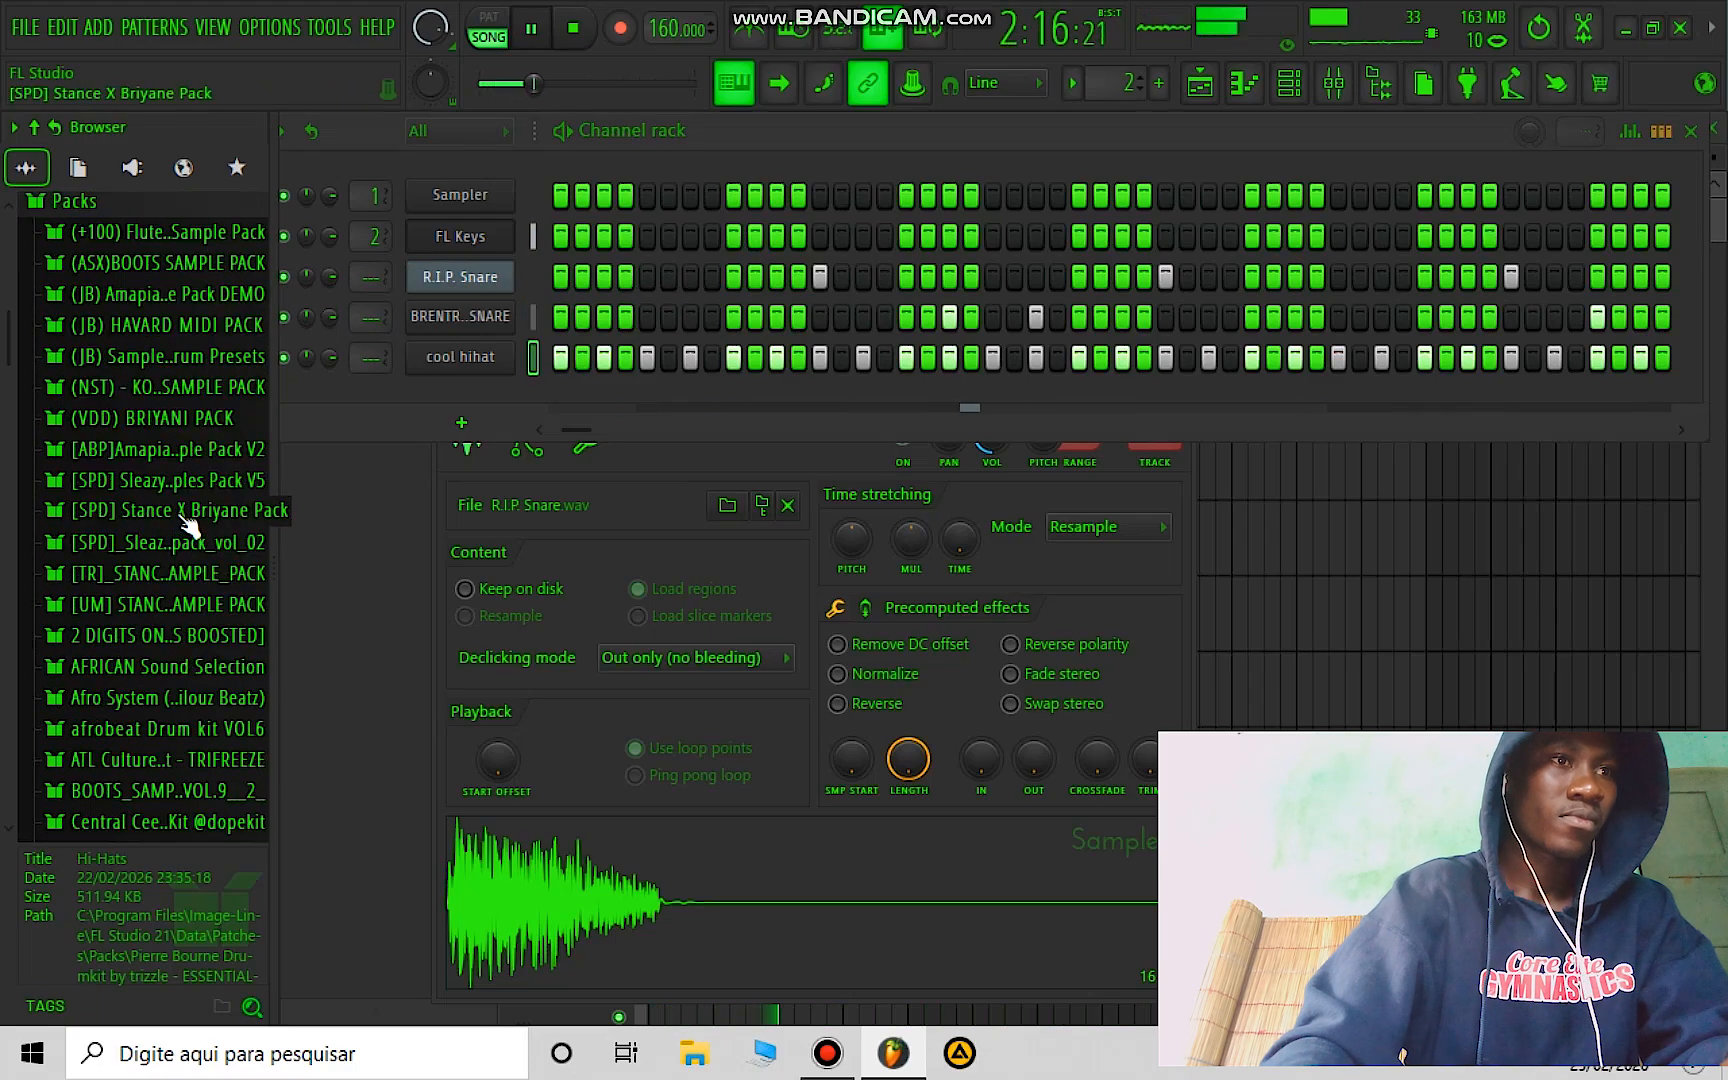
scroll(185, 525, down, 6)
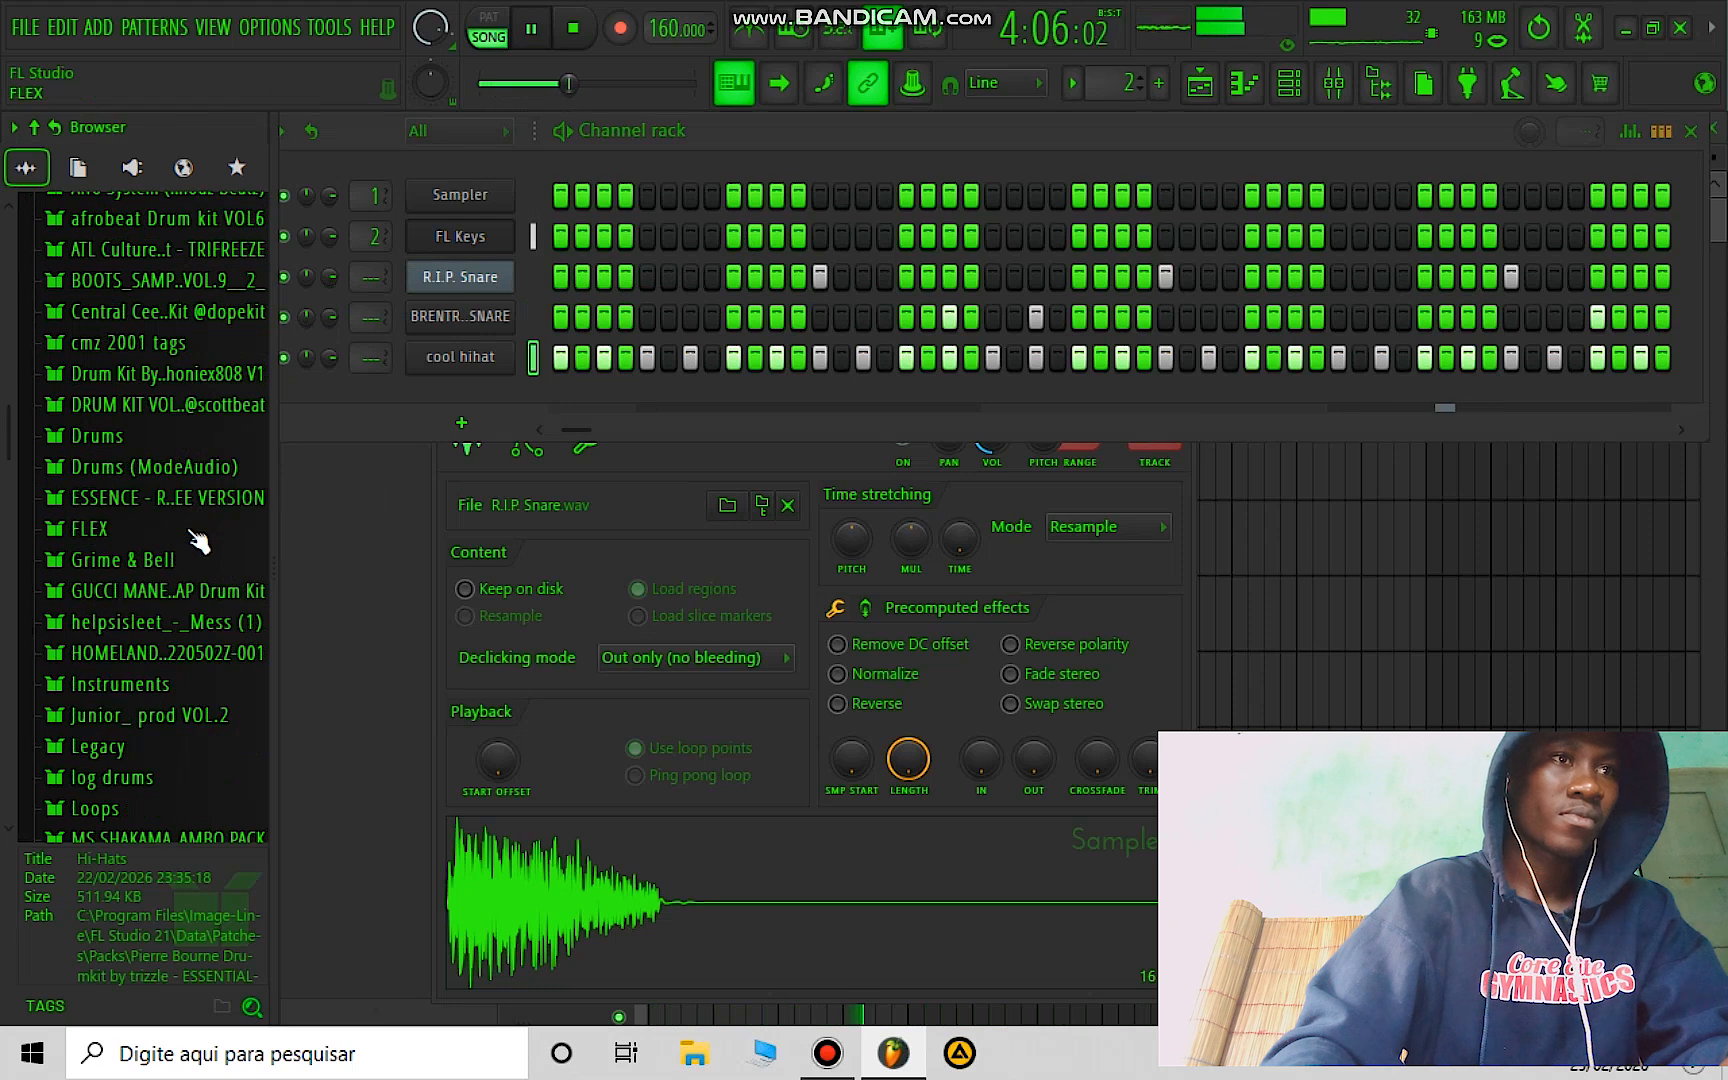
scroll(198, 540, down, 2)
scroll(198, 535, down, 2)
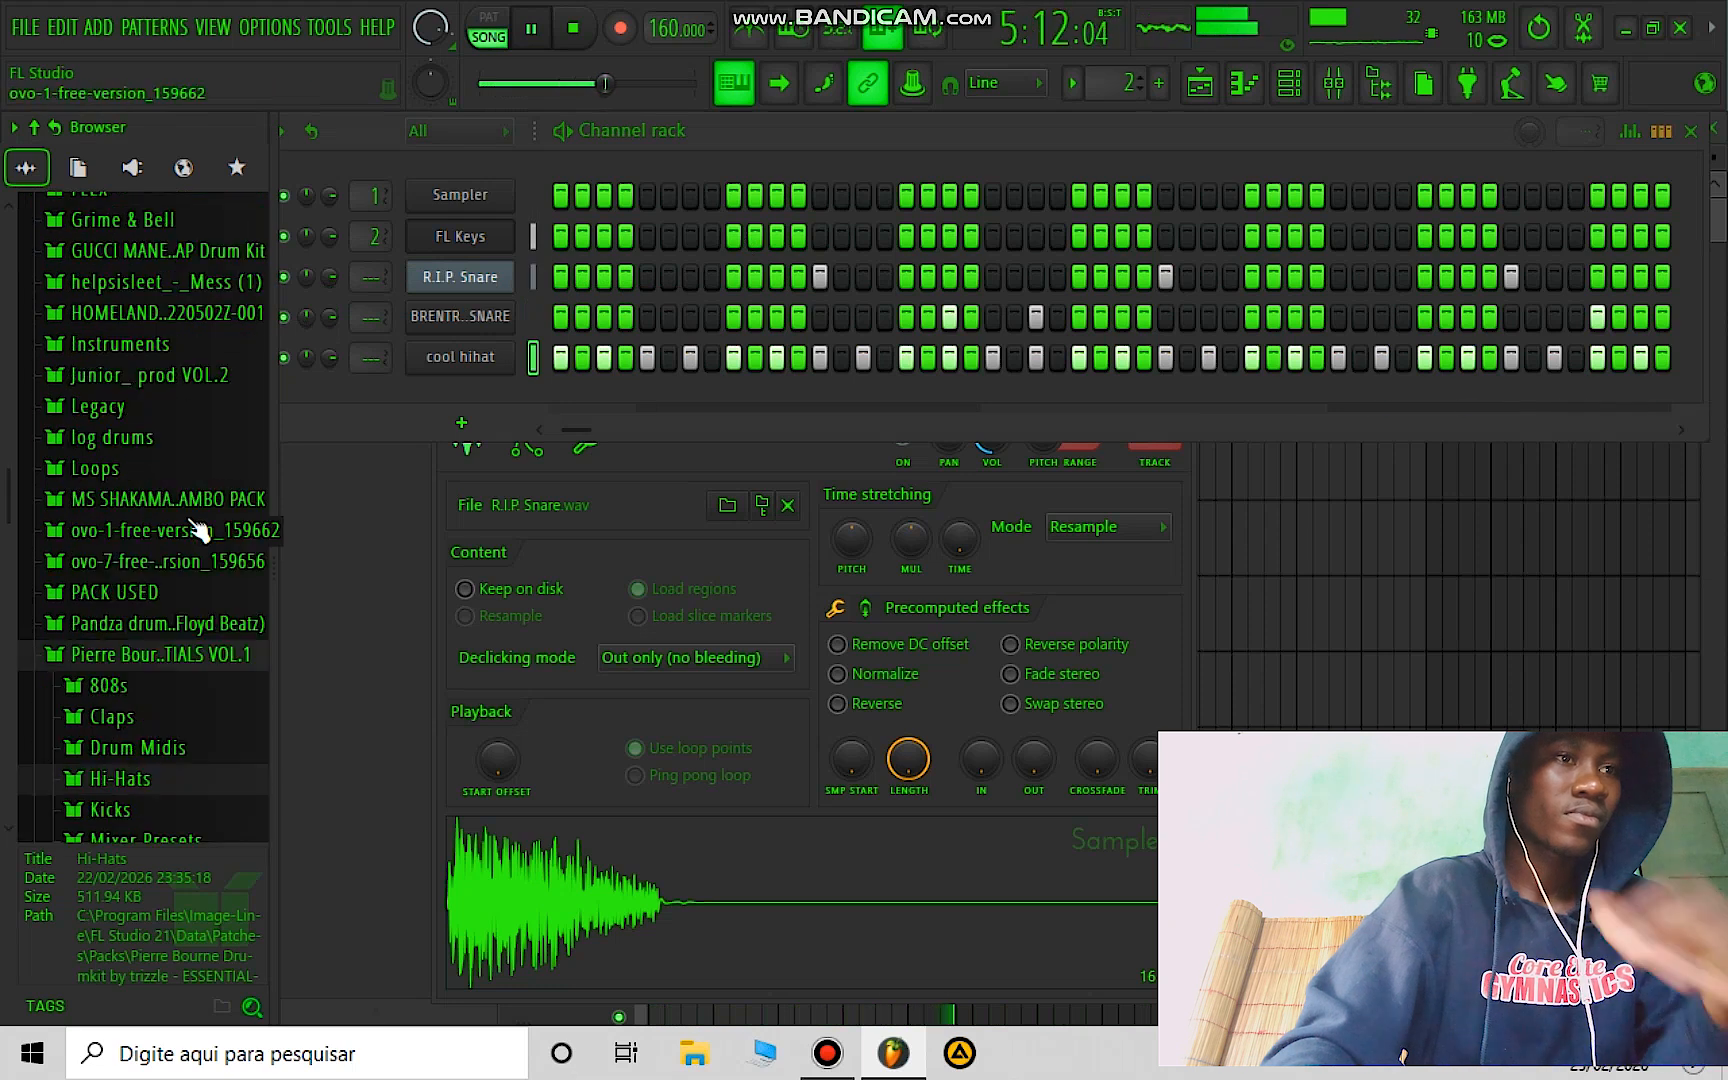
scroll(190, 522, down, 2)
click(190, 490)
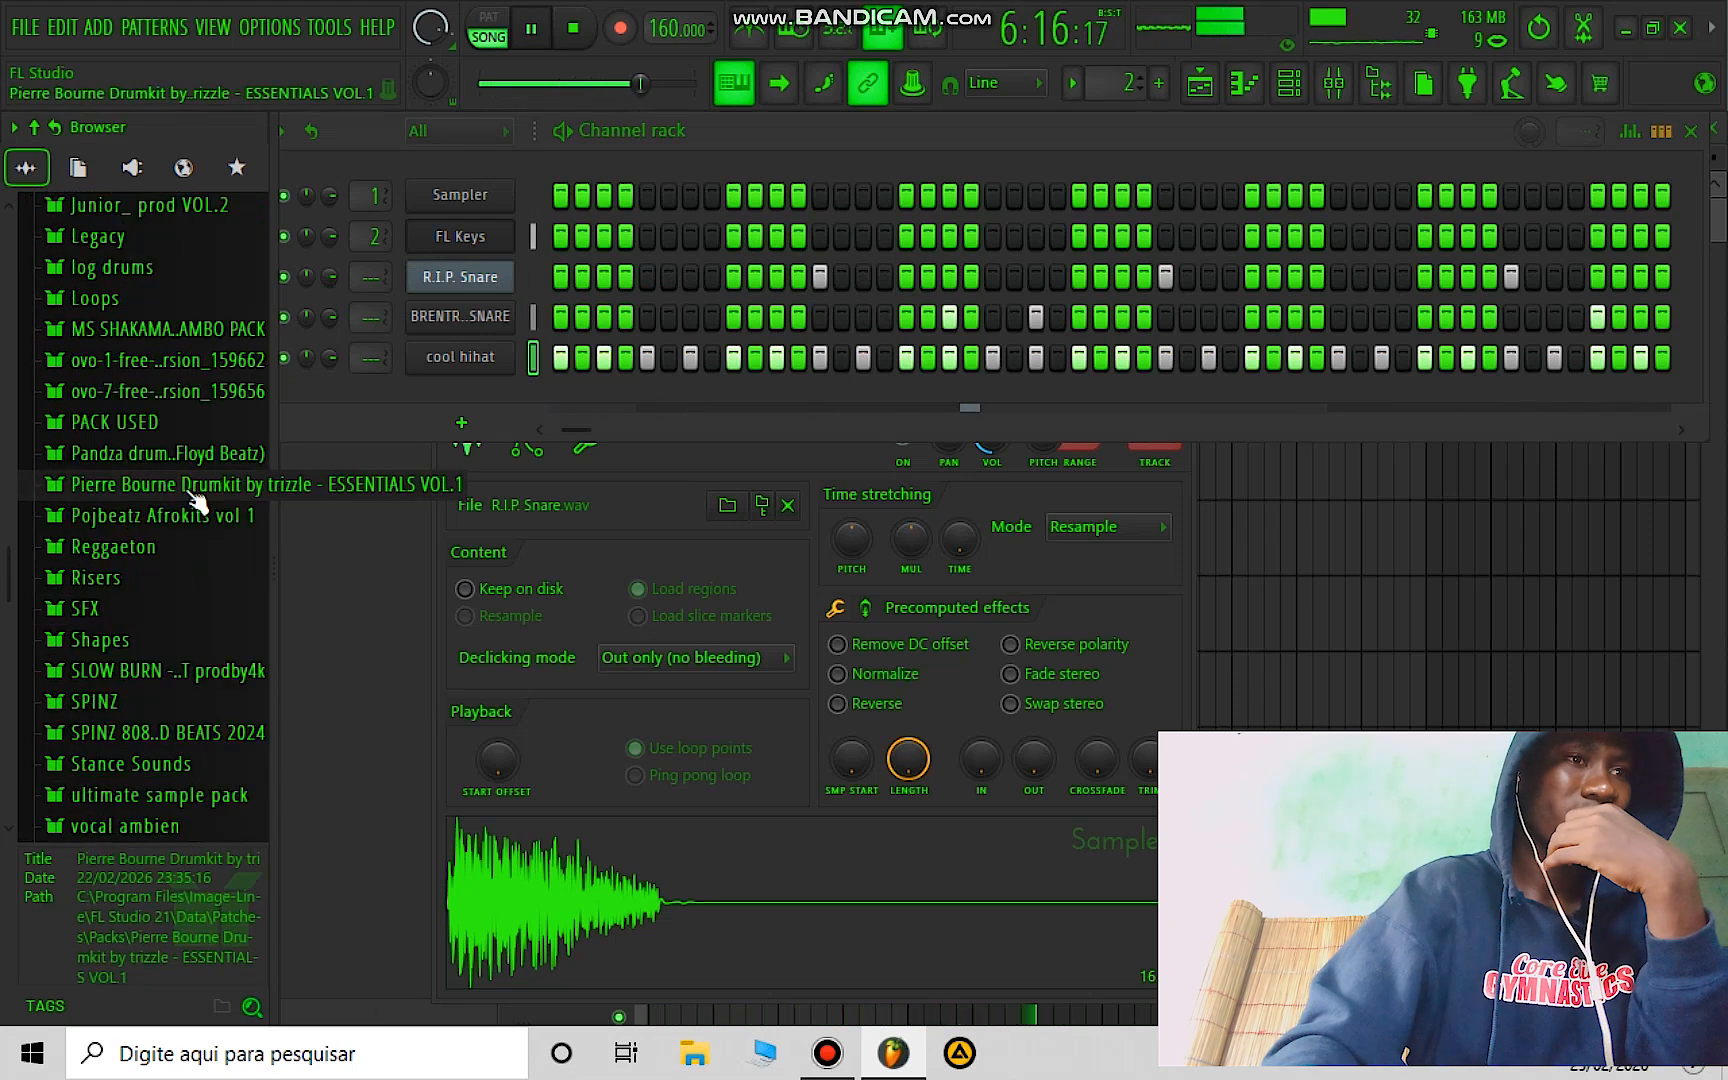
Step: Stop playback, preview the first four 808s of the ATL Culture Vol. 1 kit and add 4 - TFZ 808 - Best Zay as a channel
scroll(130, 343, up, 6)
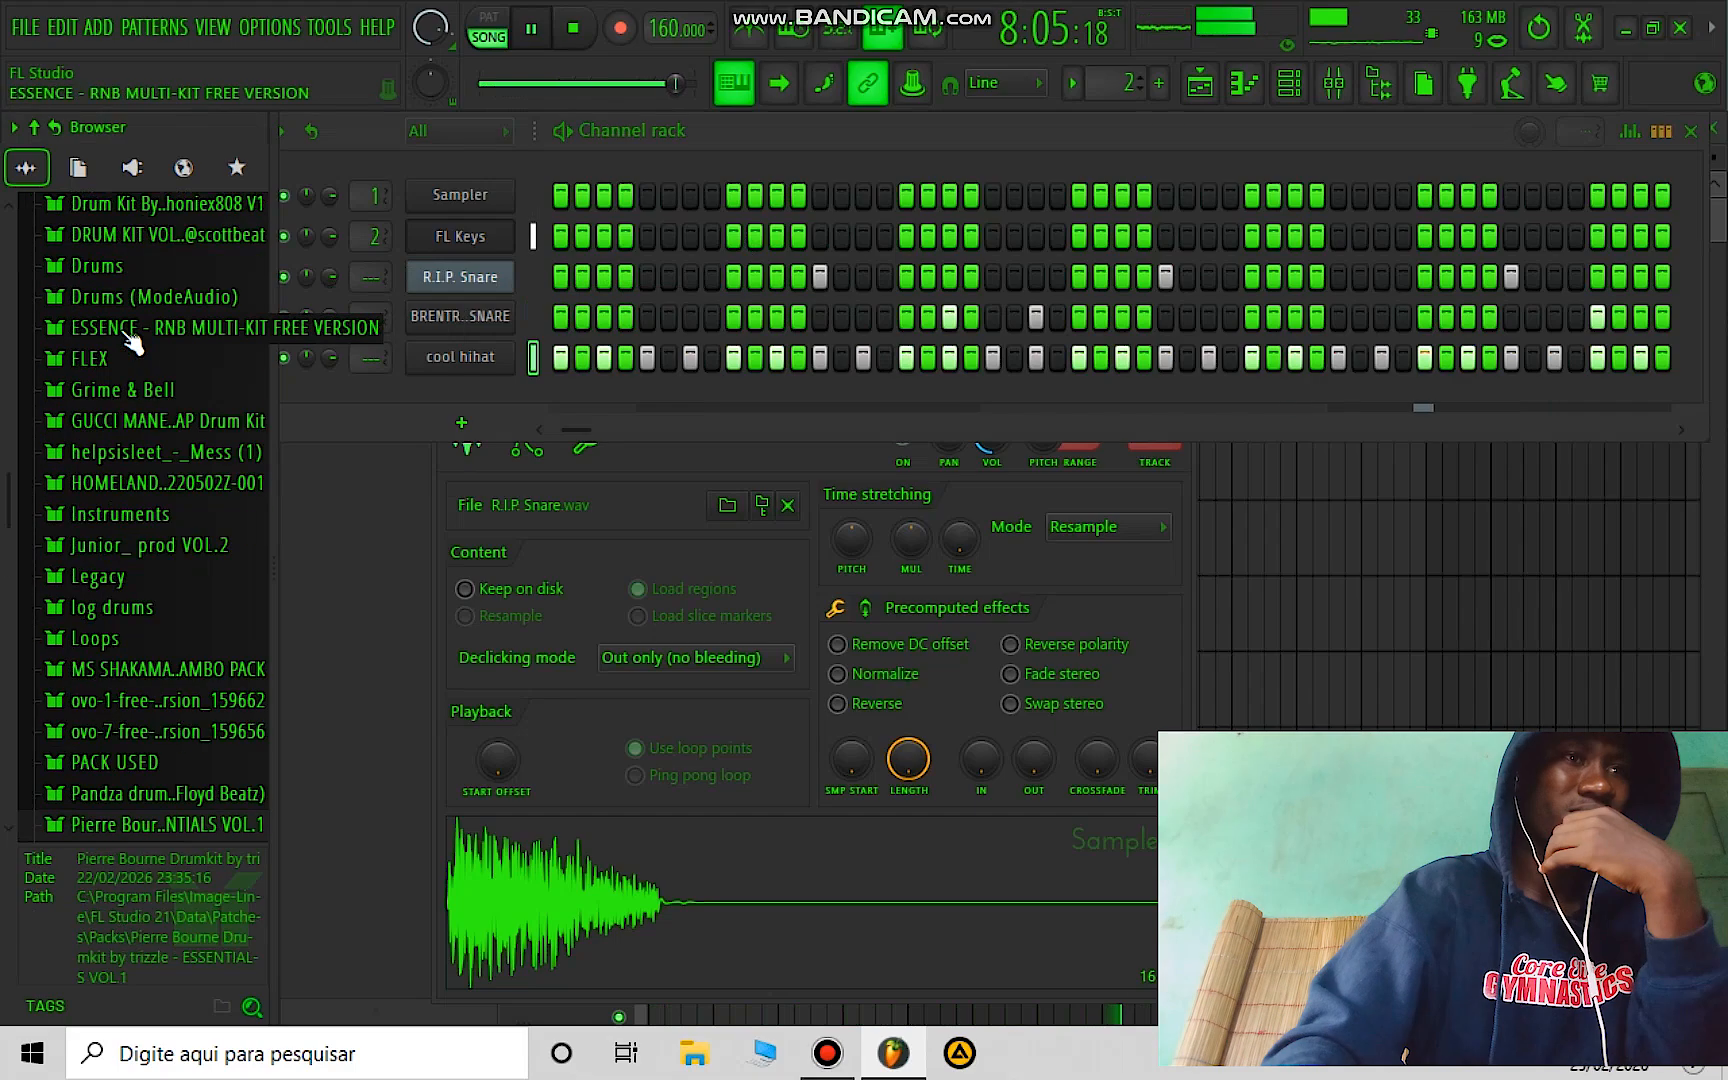
scroll(130, 343, up, 2)
click(145, 420)
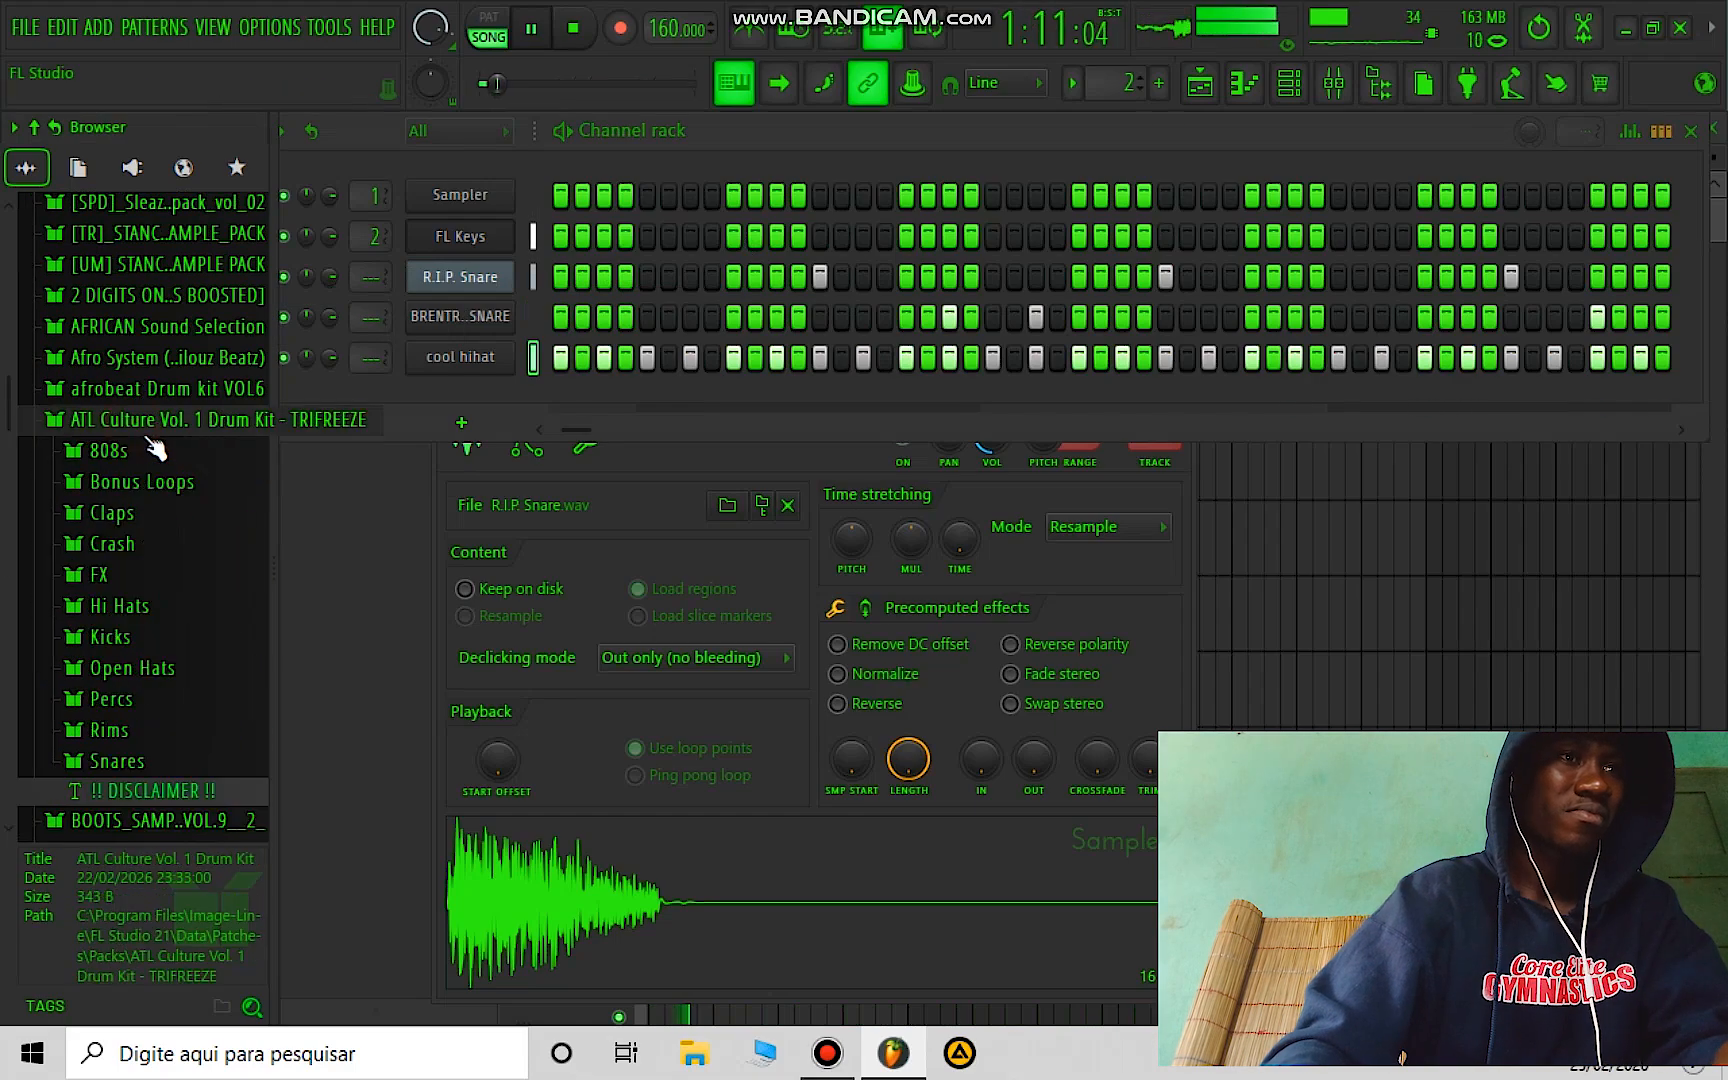
click(150, 456)
key(space)
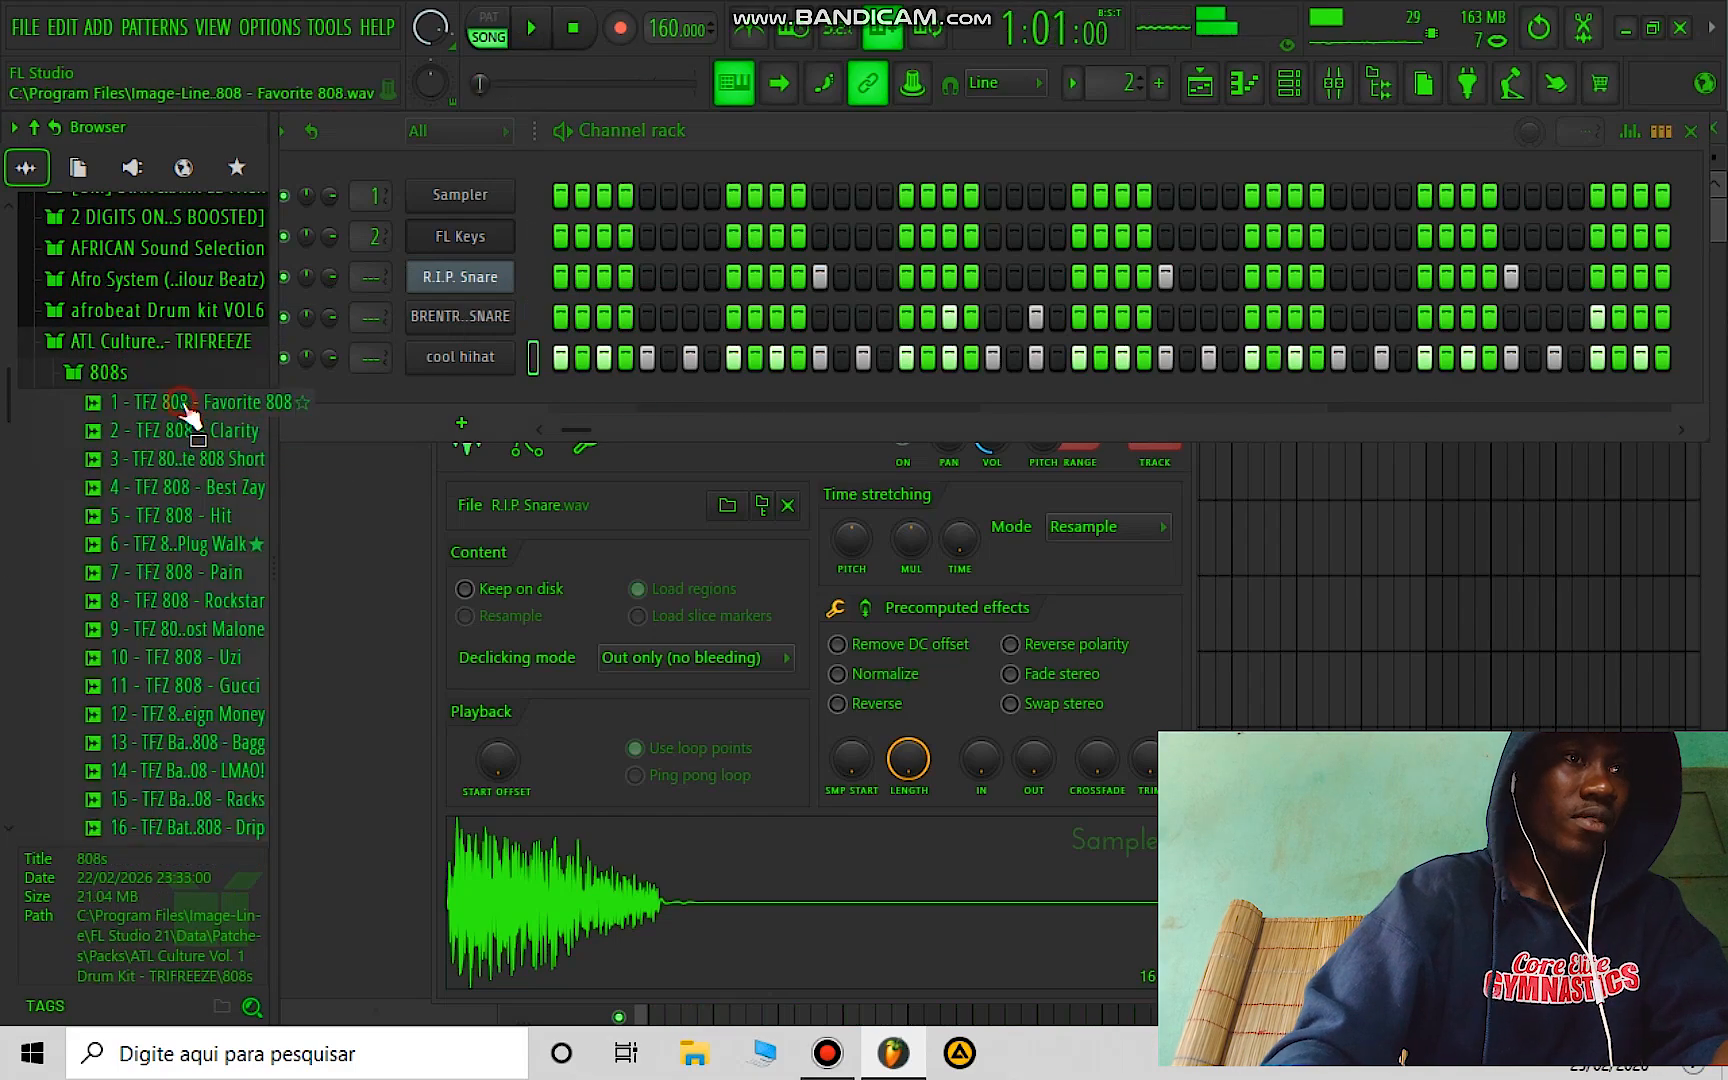
click(183, 402)
click(186, 431)
click(190, 459)
click(198, 488)
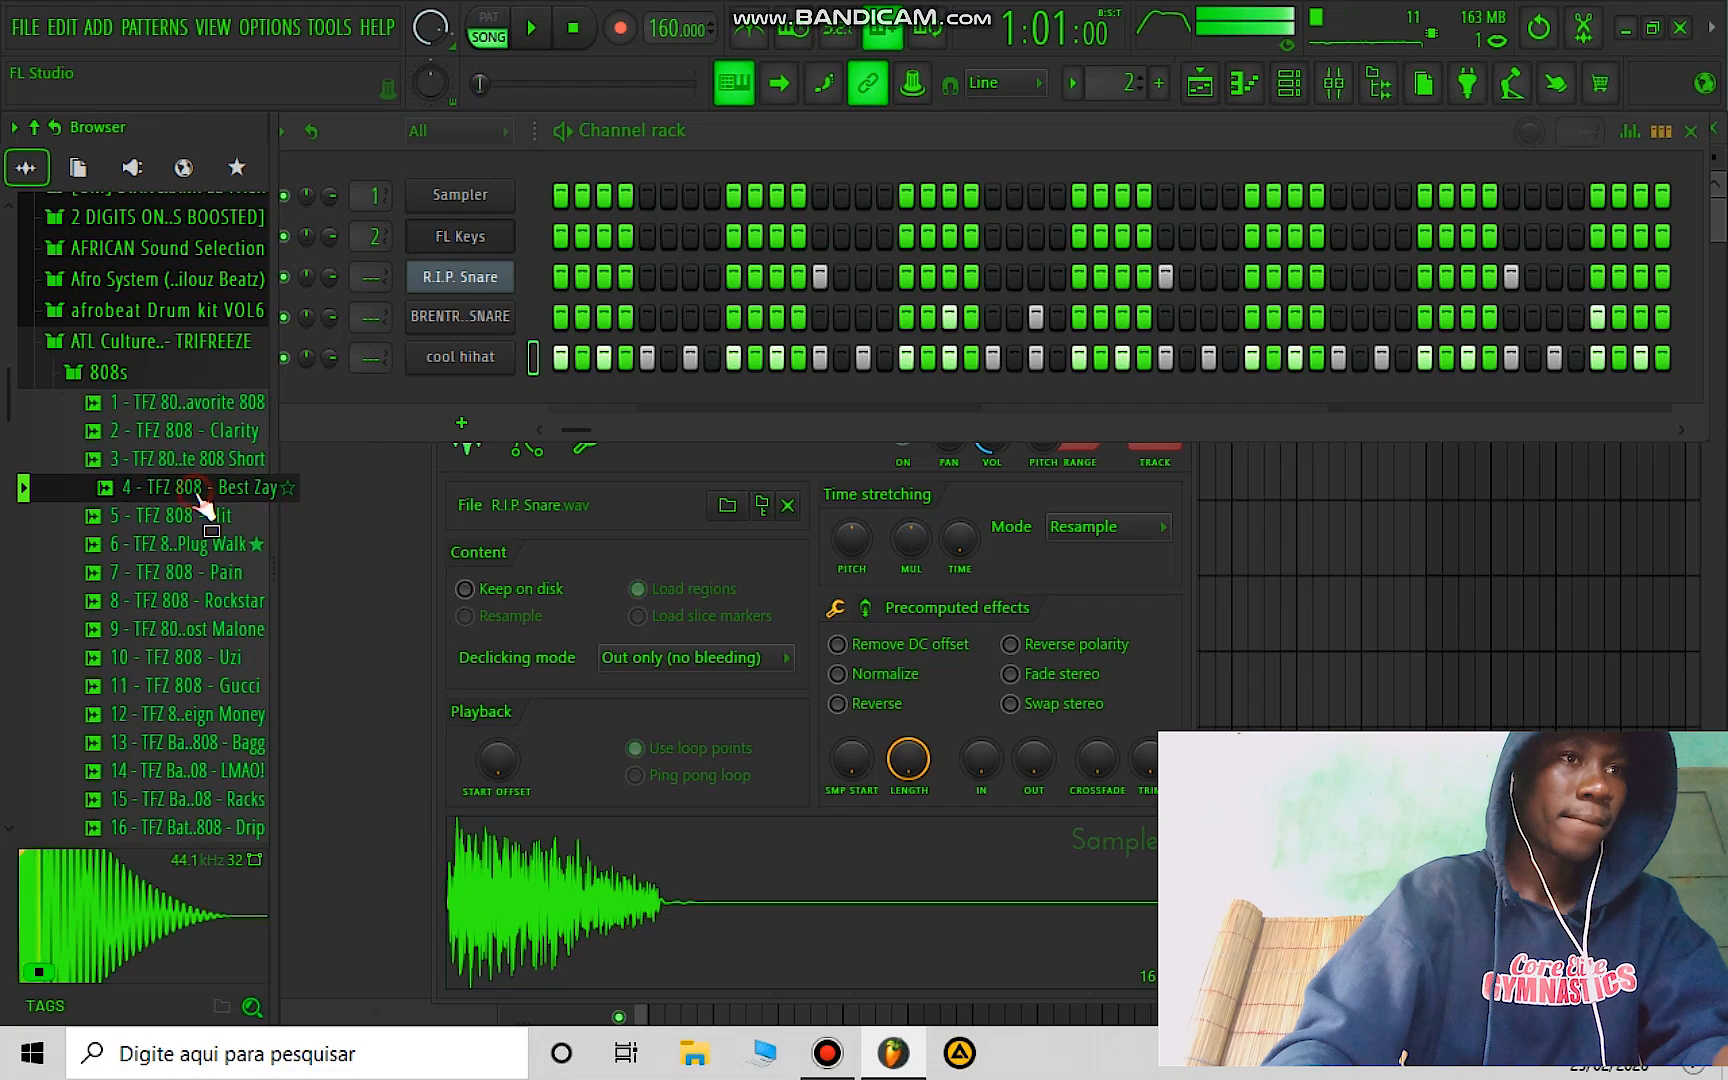
drag(199, 500, 521, 404)
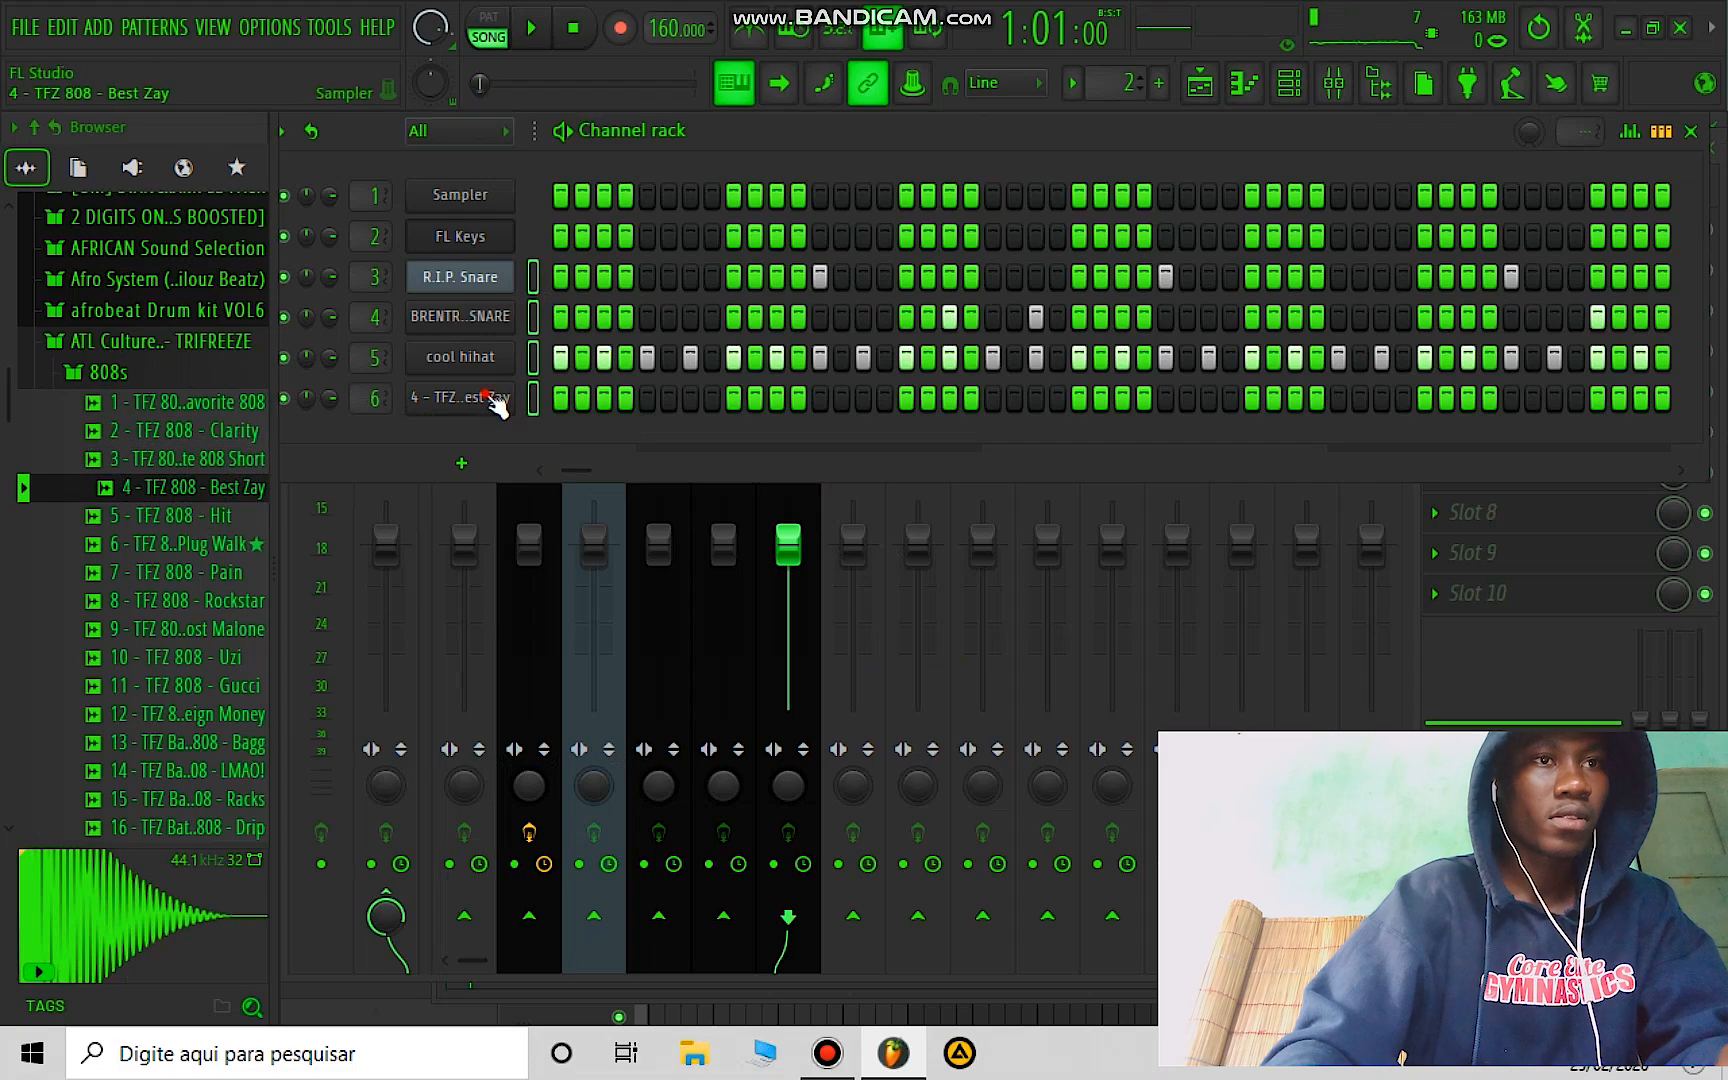
Step: Open the TFZ 808 - Best Zay channel settings and make the 808 cut itself
click(490, 398)
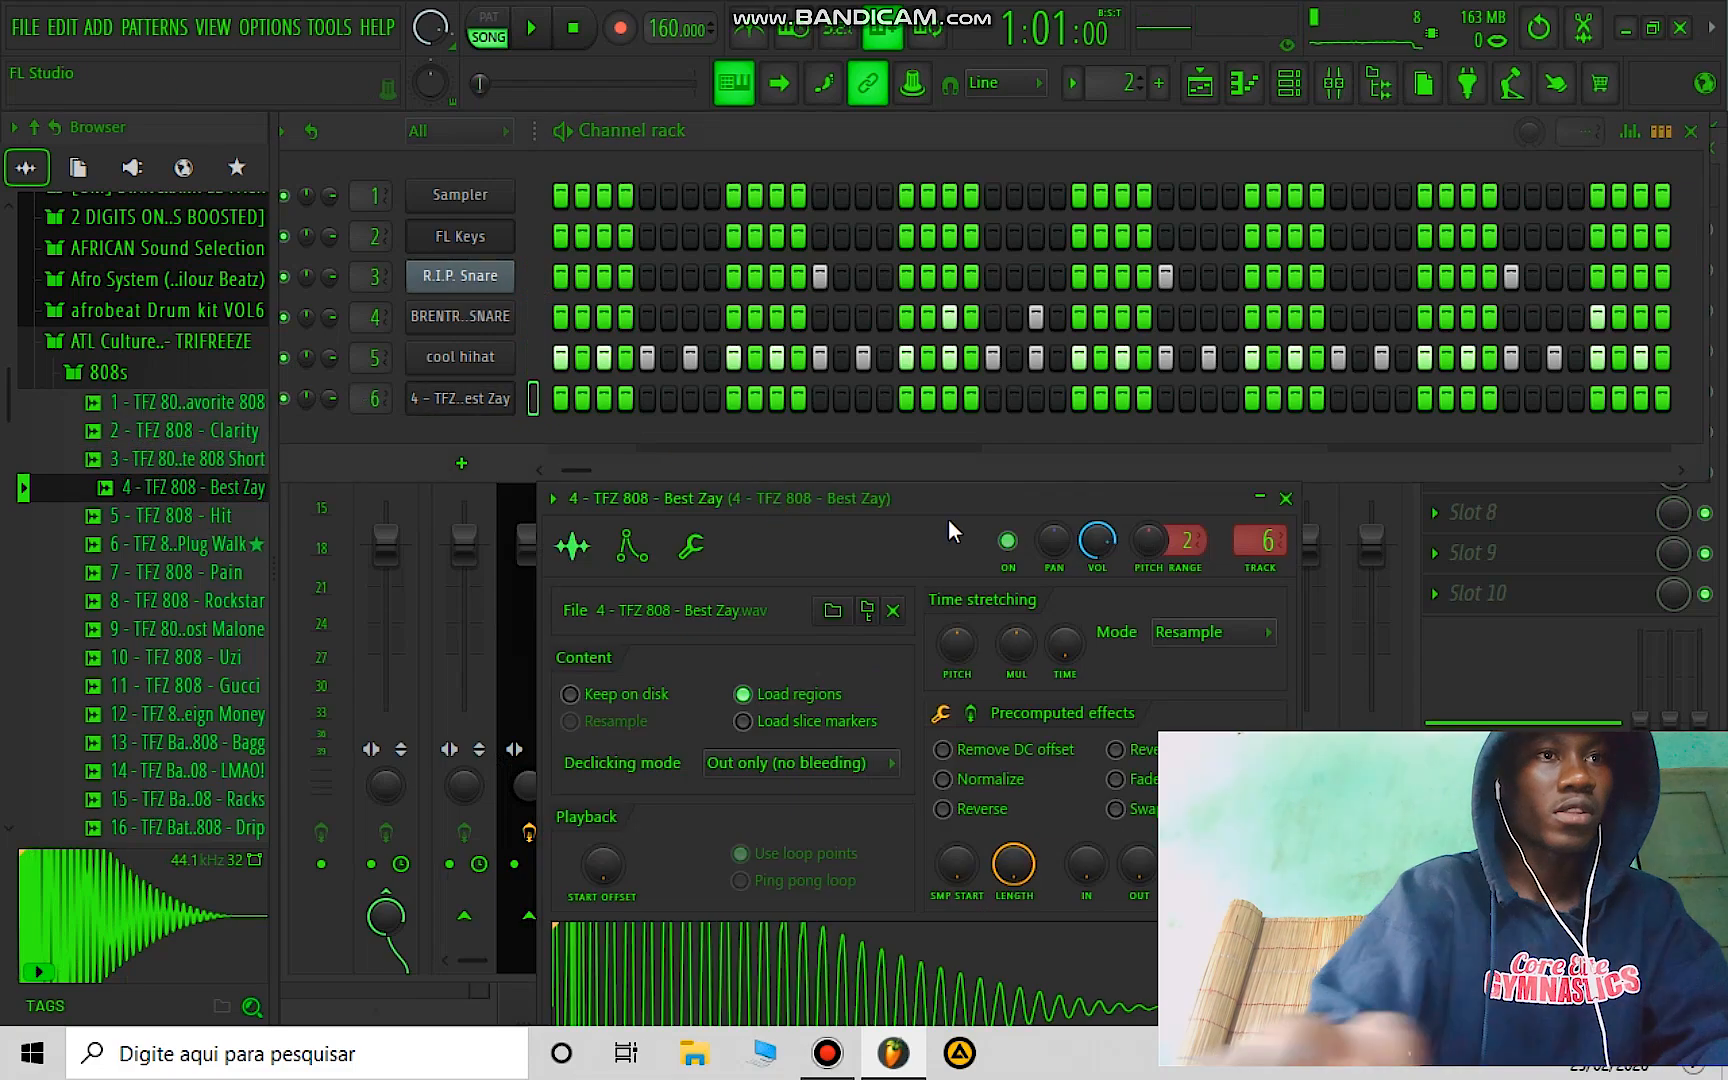
drag(933, 494, 838, 237)
click(593, 288)
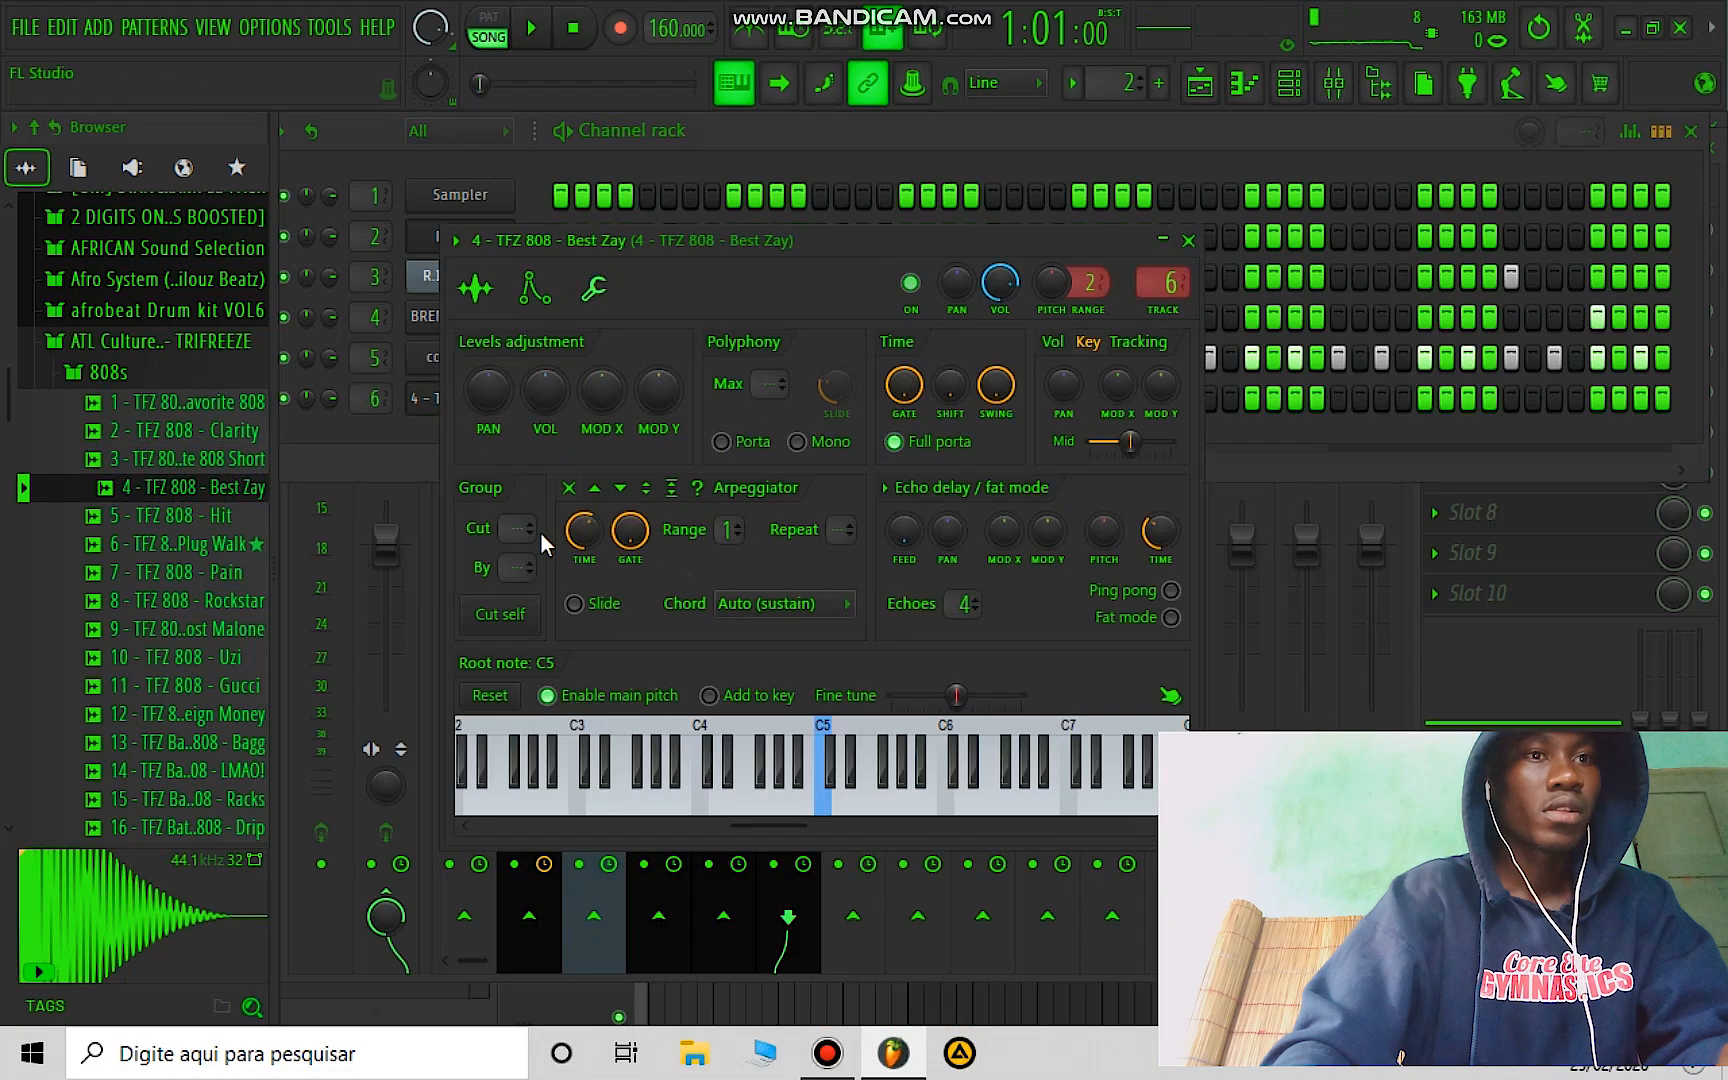
click(527, 607)
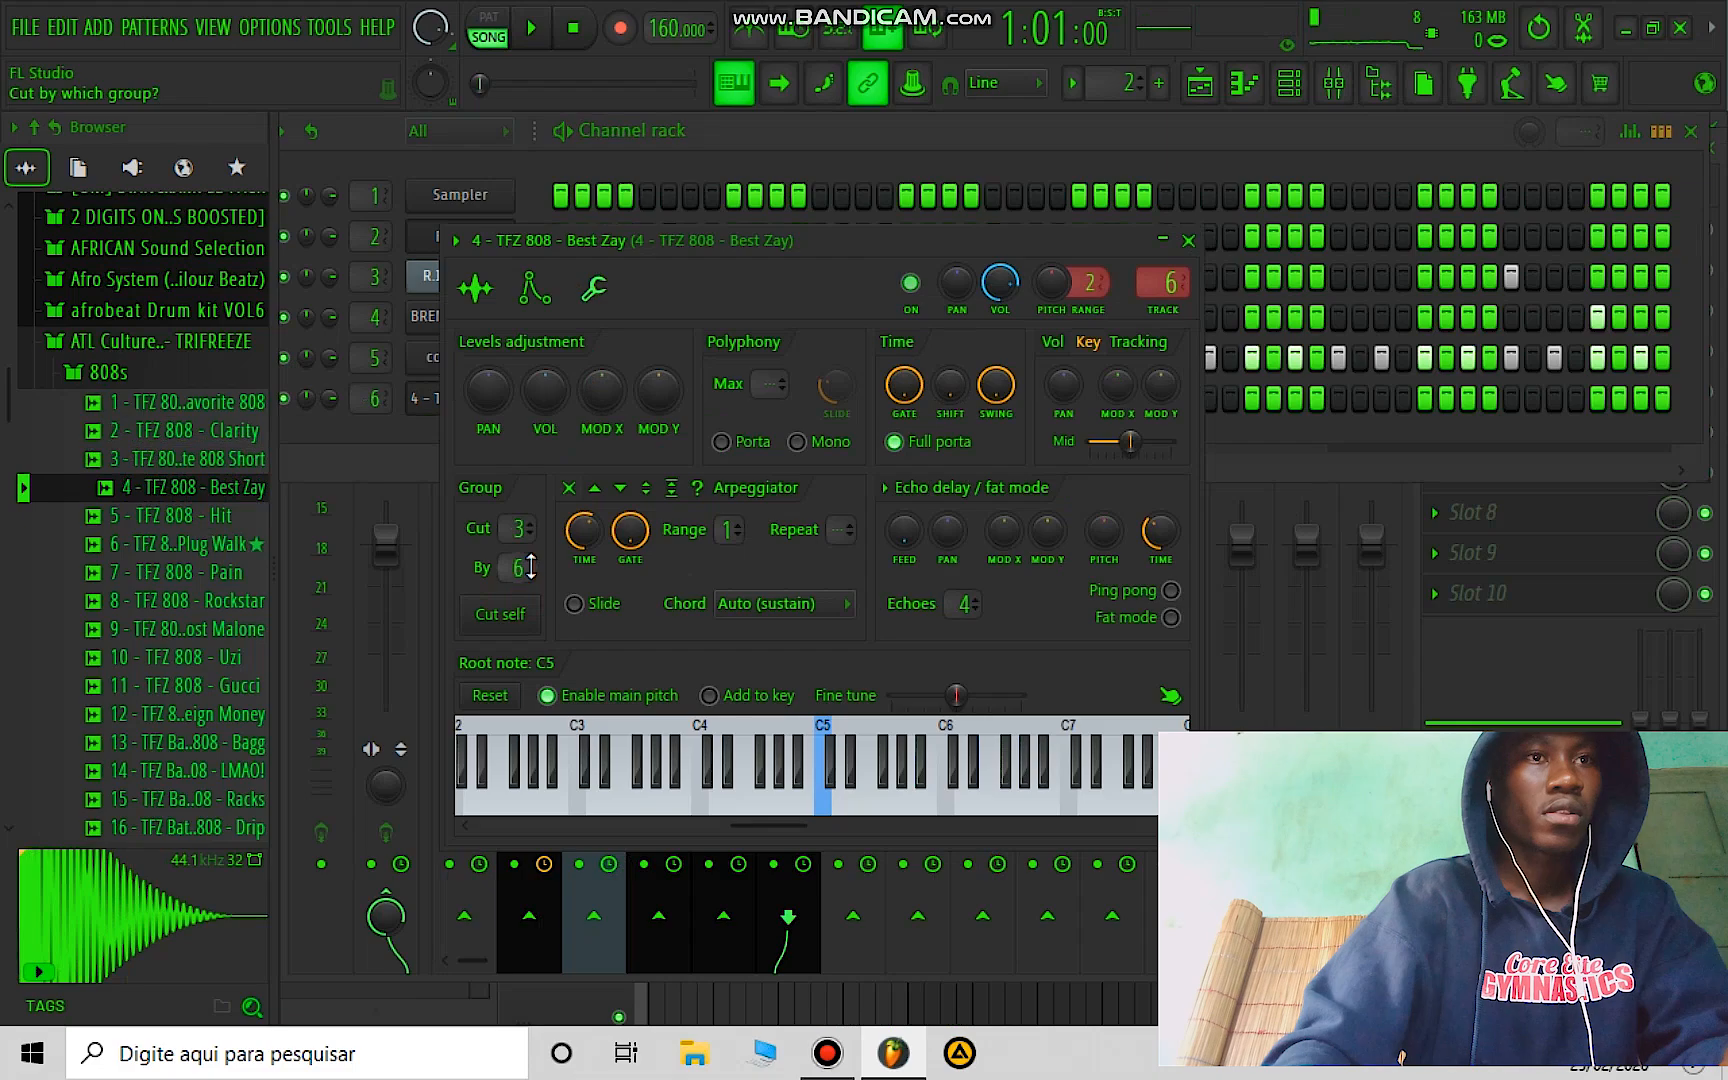
Step: Enable the 808's volume envelope with full hold and zero attack, decay, sustain and release, and set its quick fade out to 5%
click(532, 295)
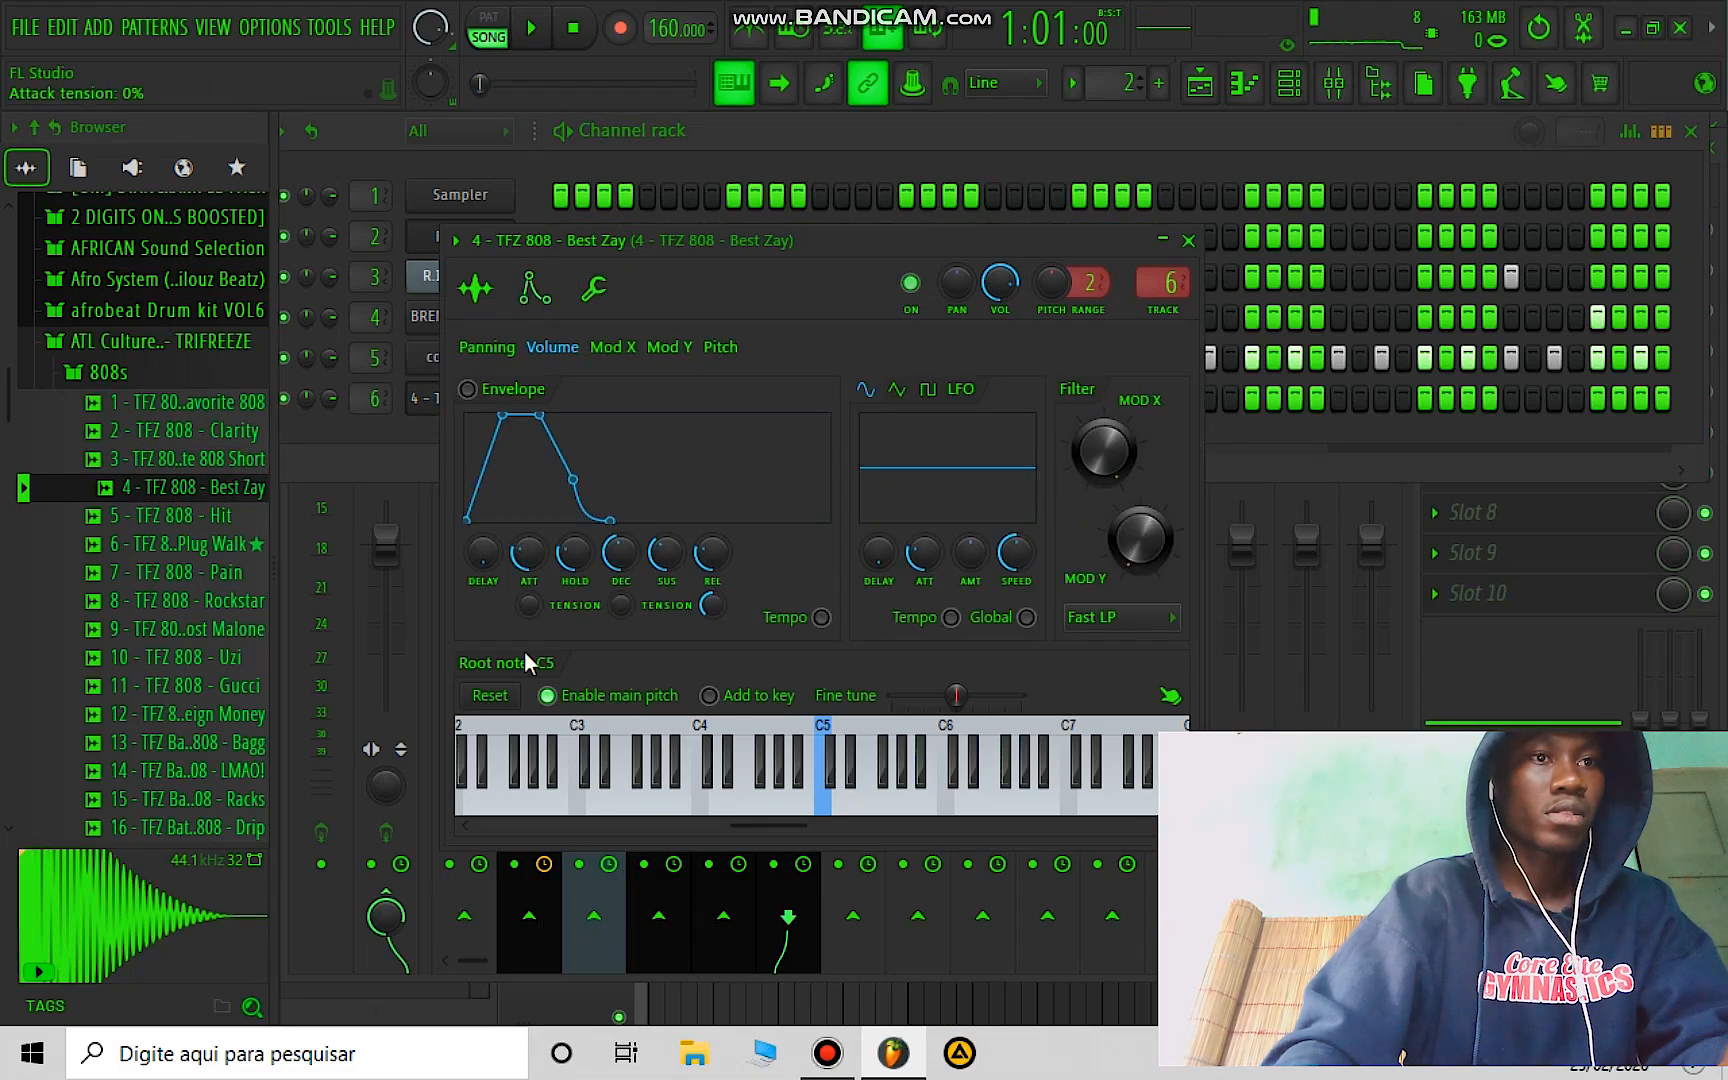
drag(528, 553, 578, 475)
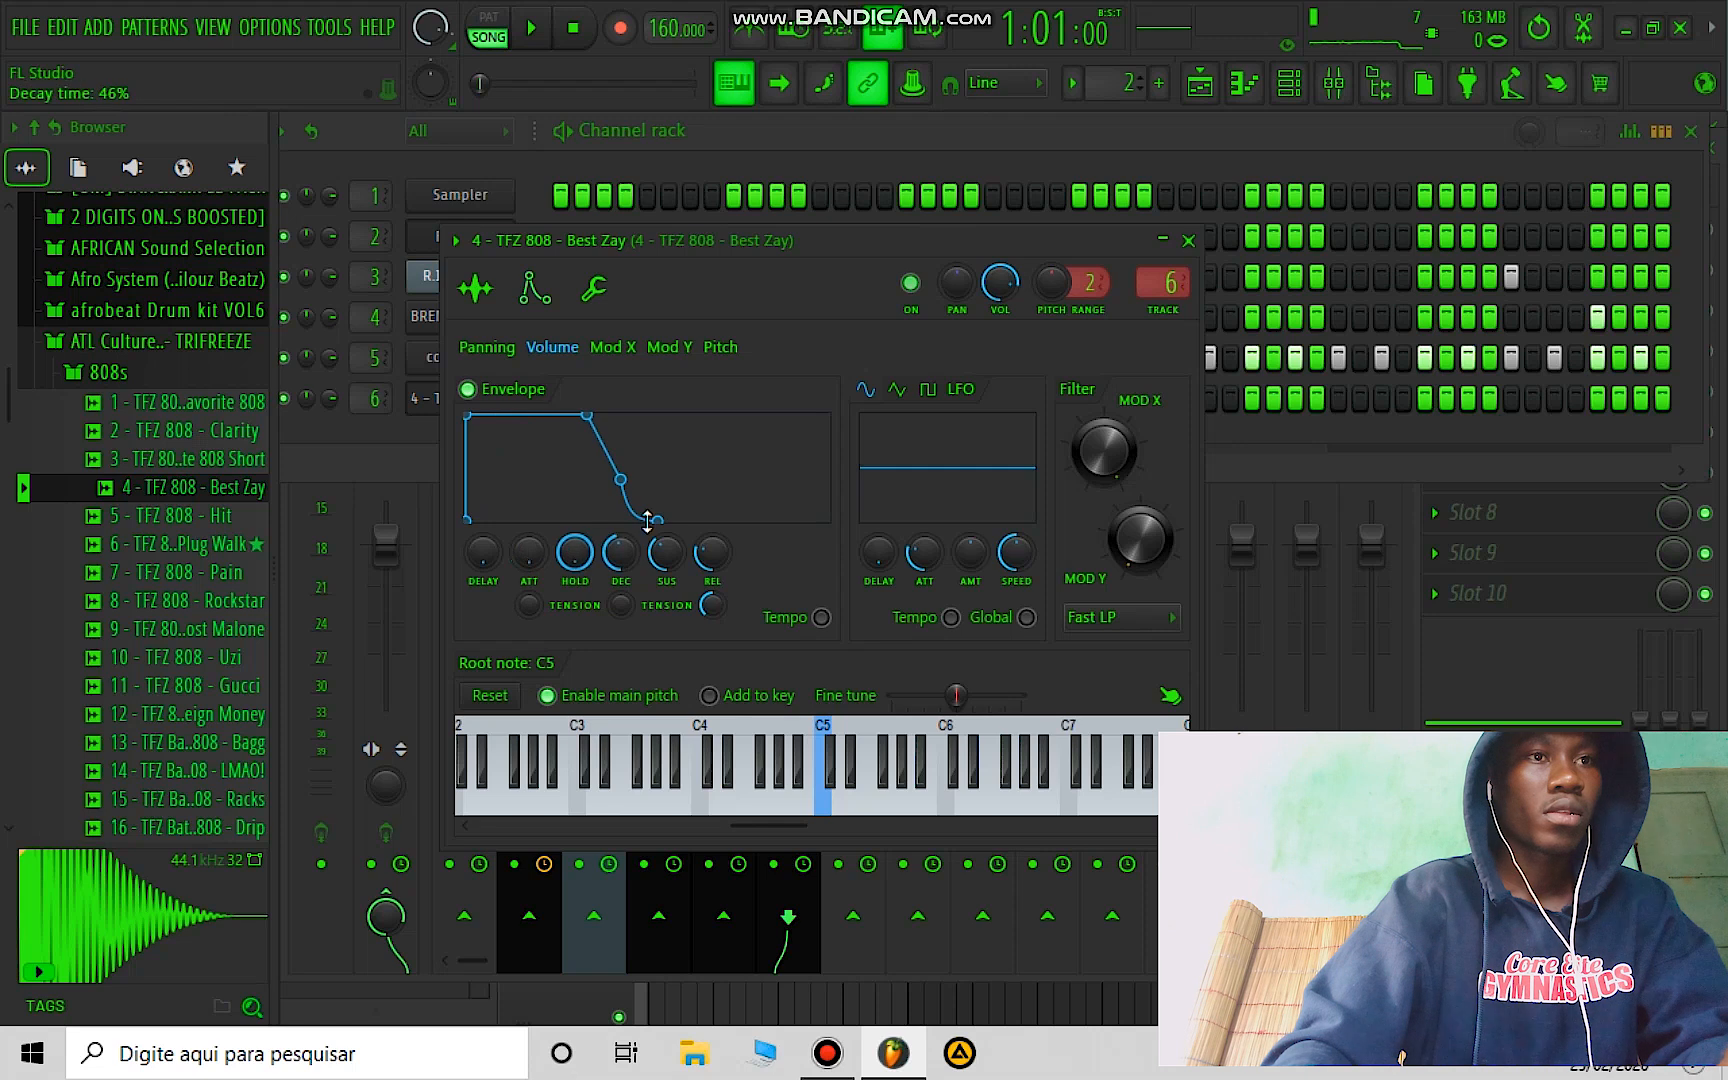
drag(667, 555, 713, 610)
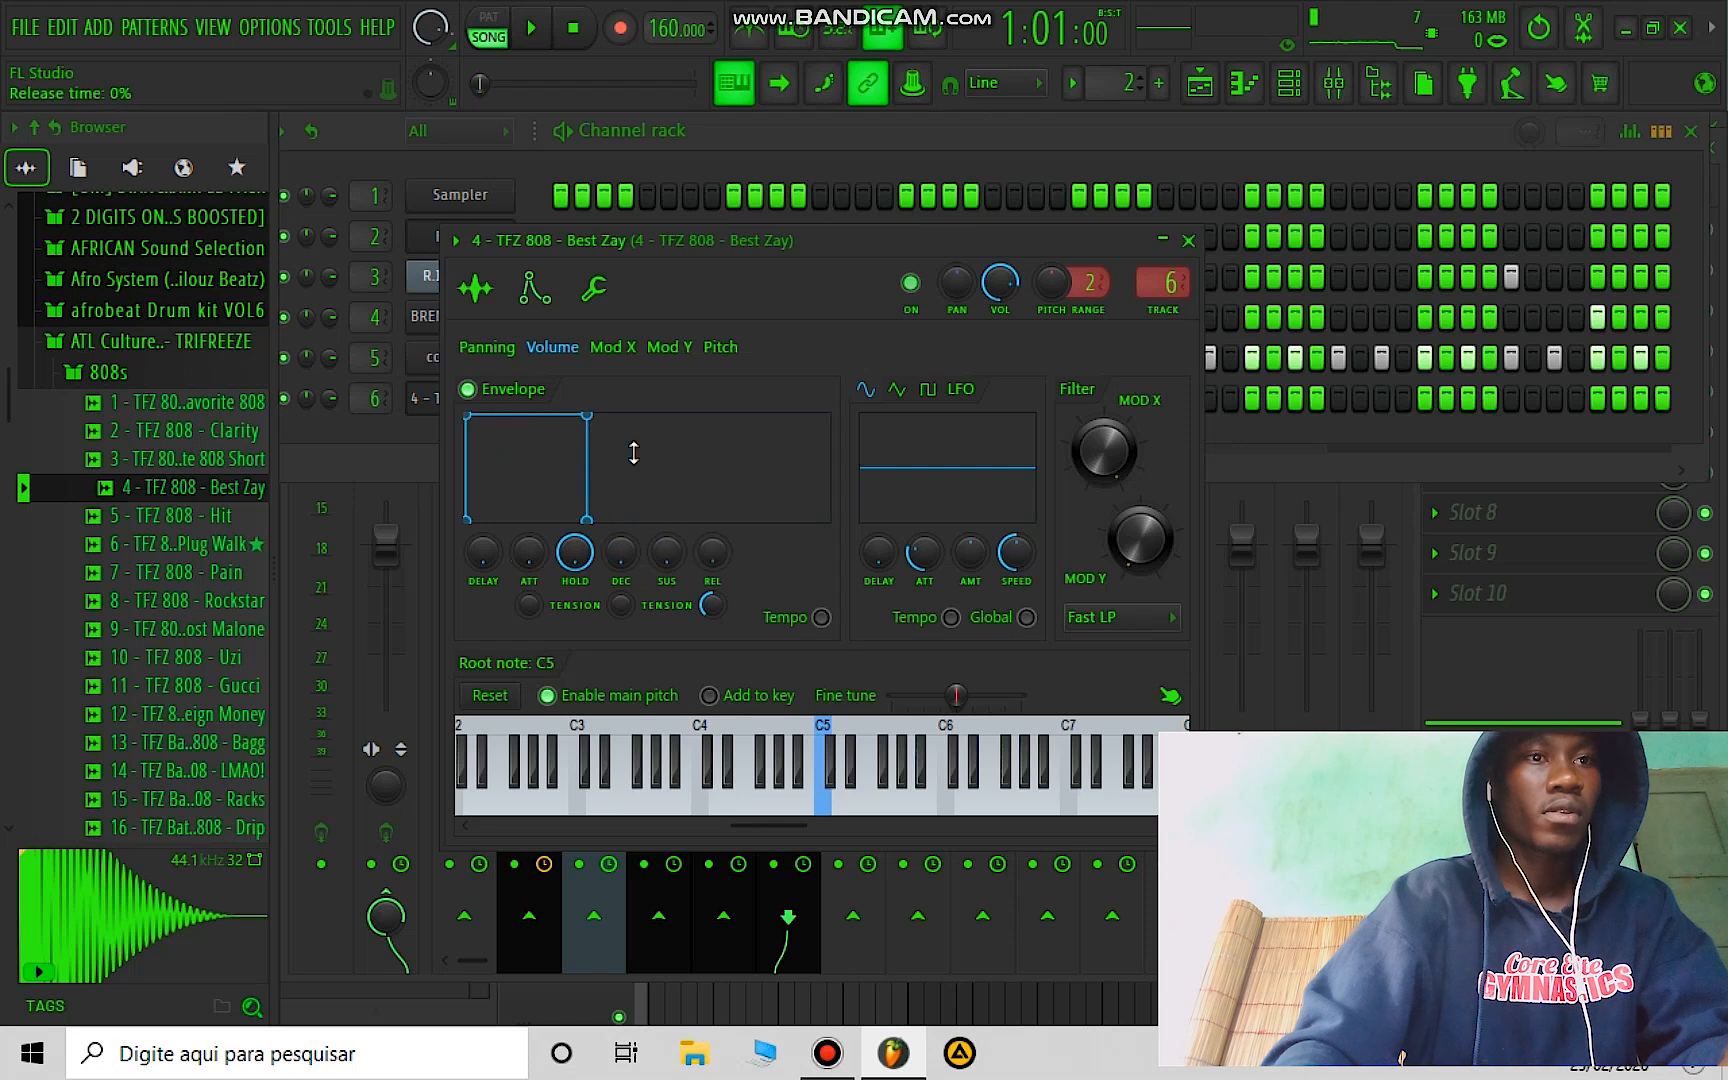
click(488, 293)
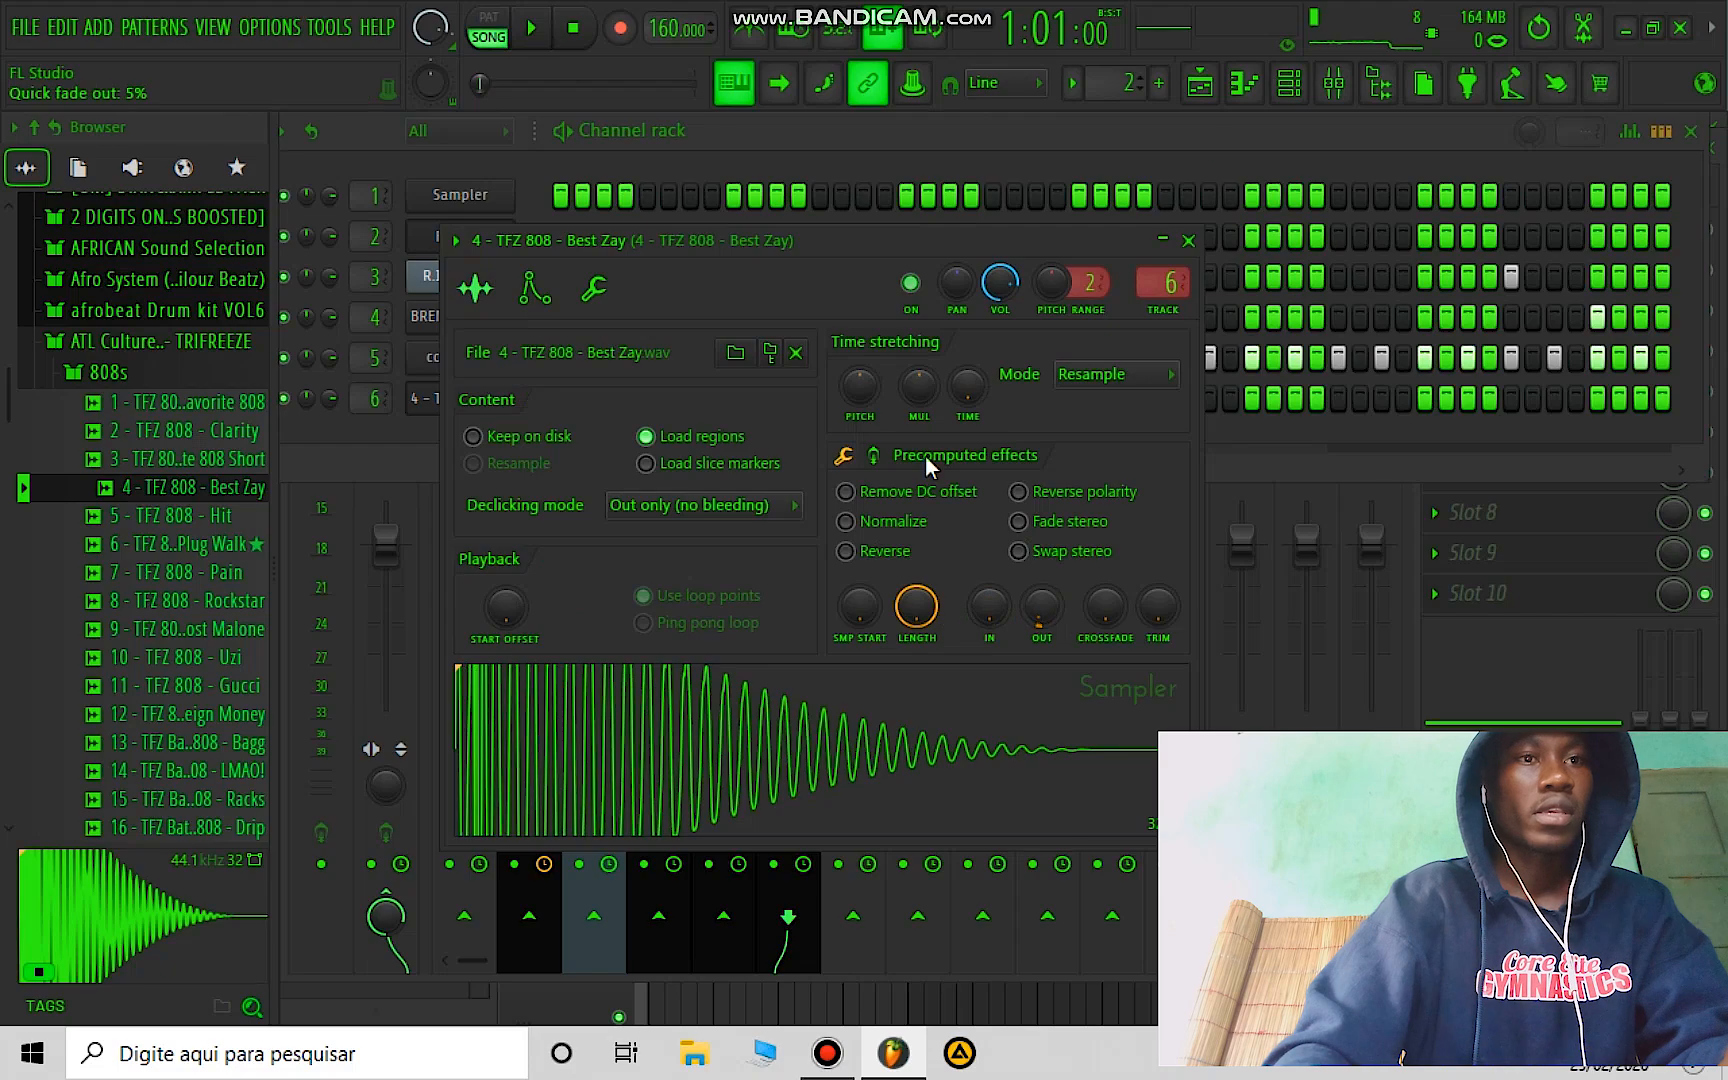
Step: Show the 808's piano roll in Pattern 1, place an E5 note at the start of bar 1 and play it back
click(1245, 86)
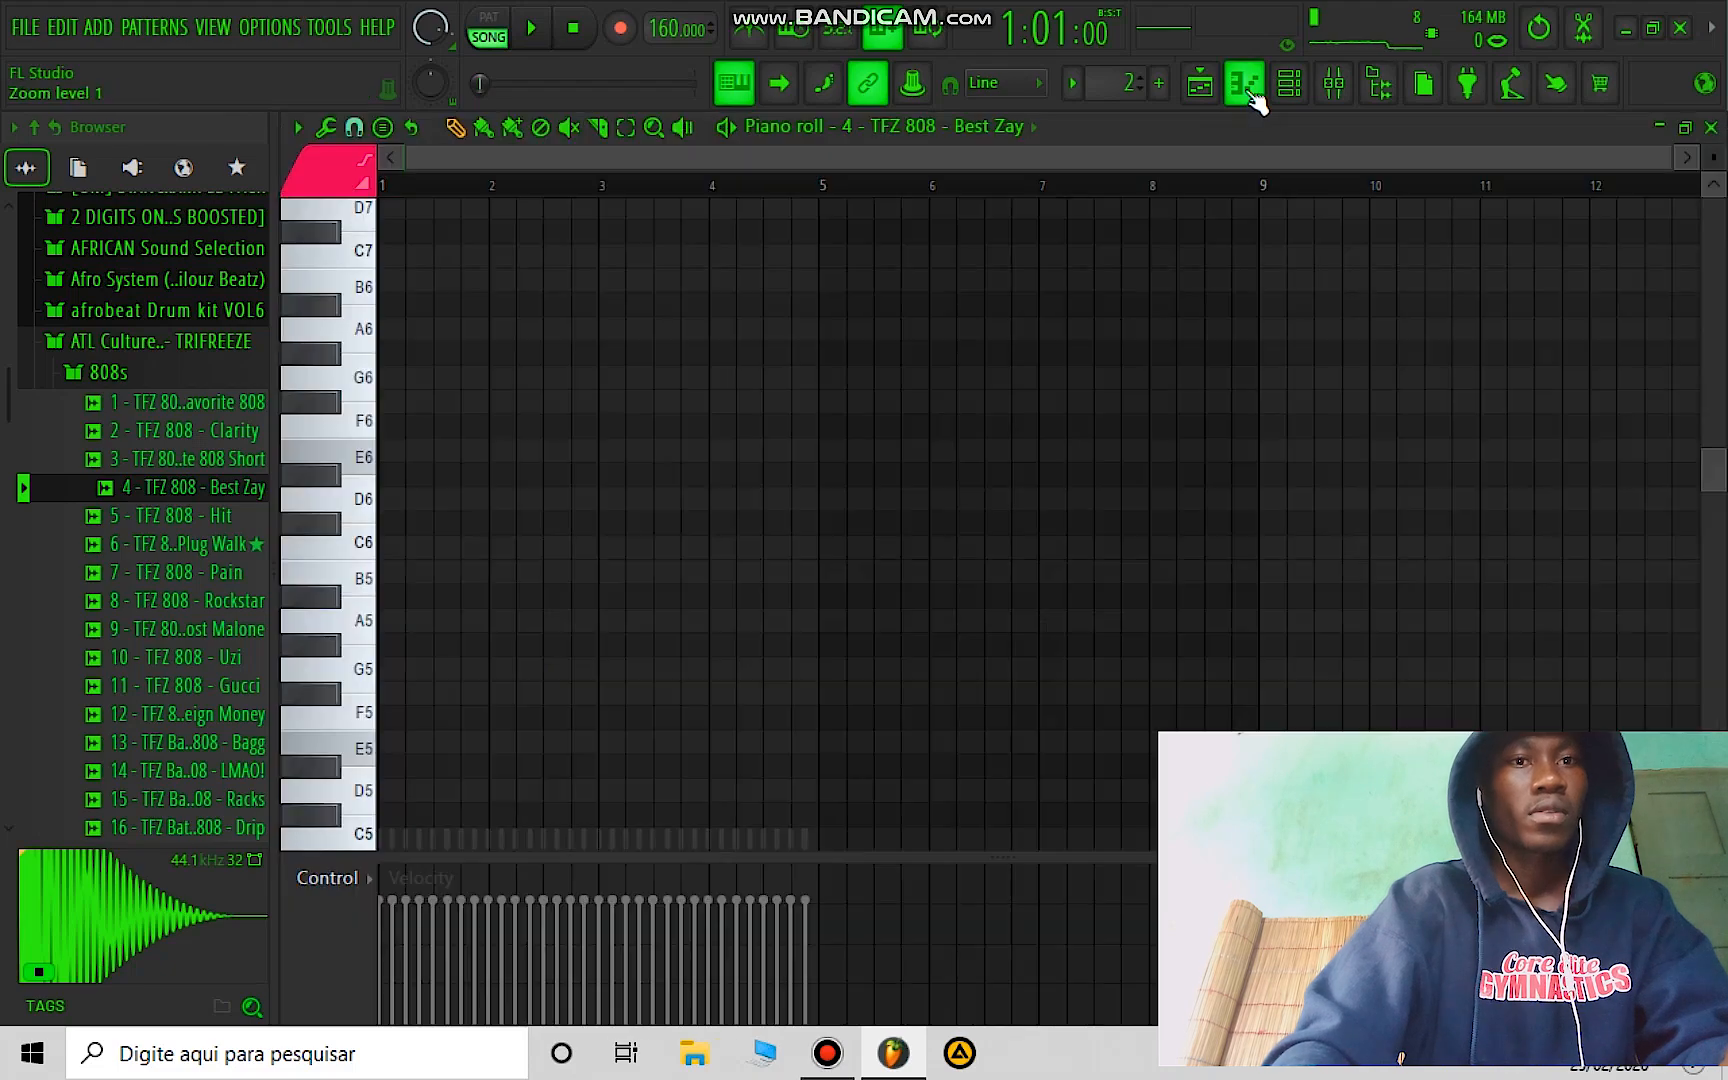
scroll(1140, 88, down, 1)
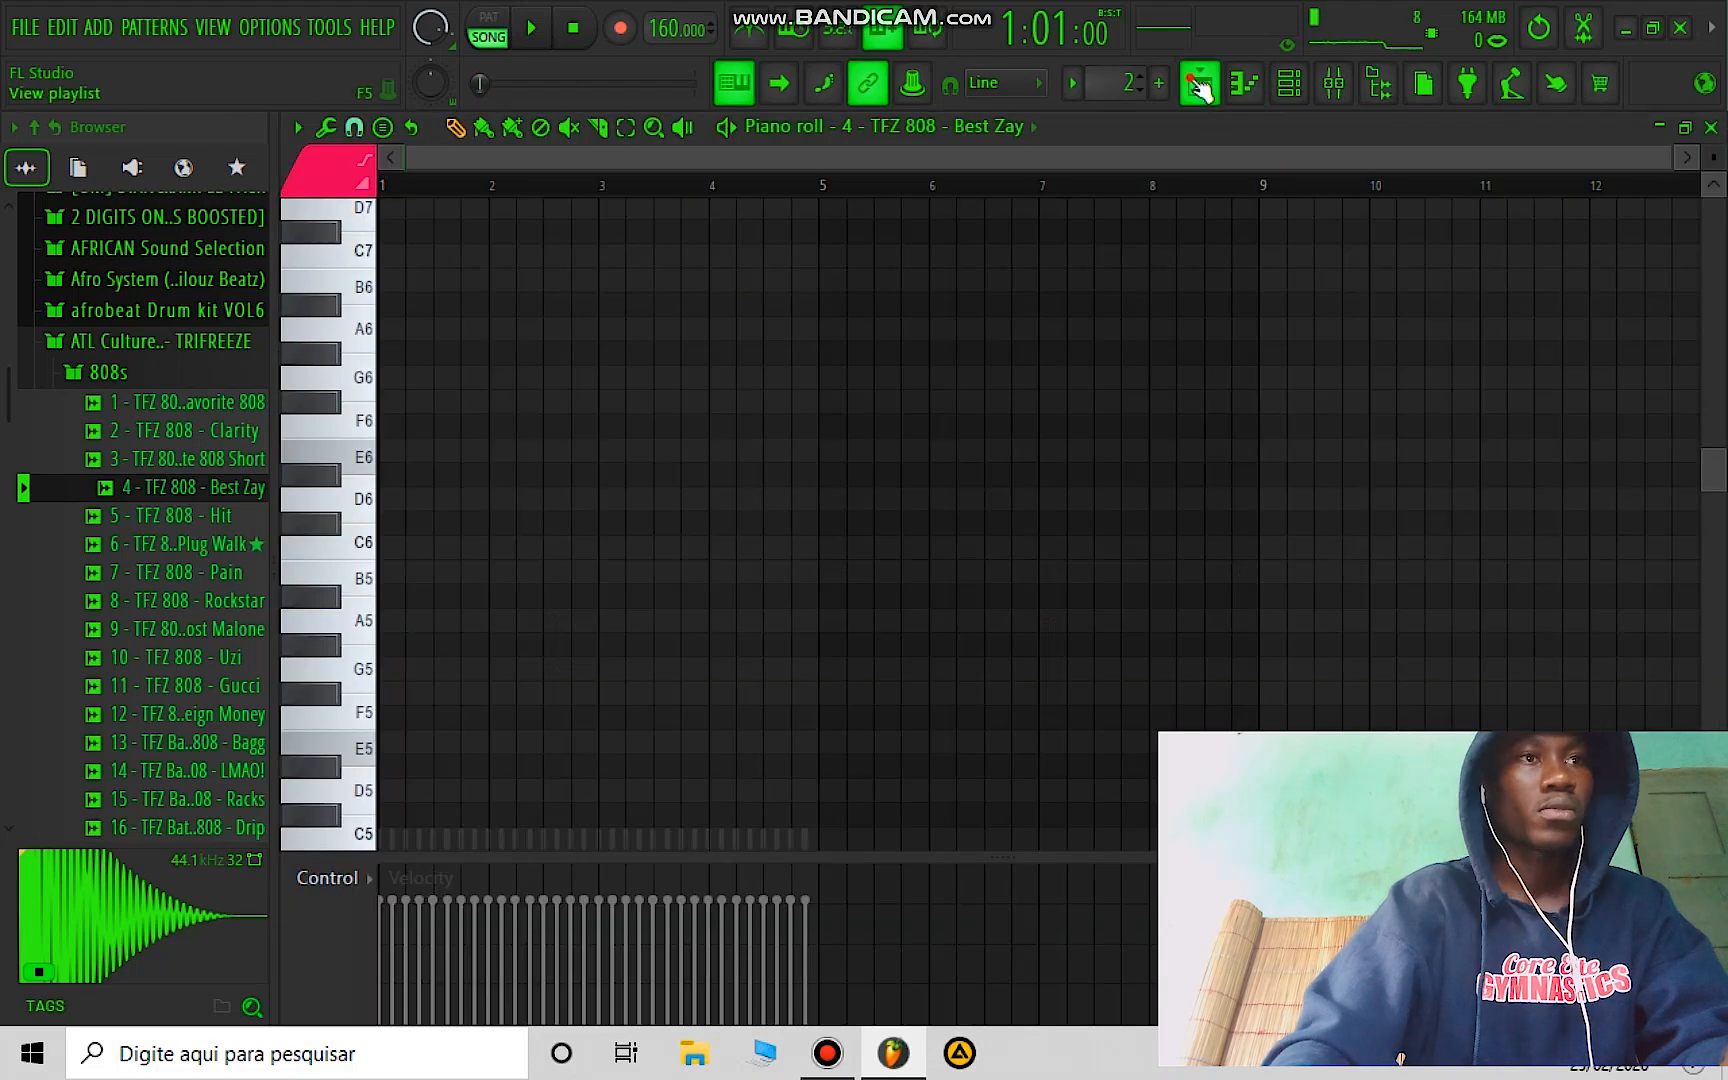
click(1200, 84)
click(1268, 88)
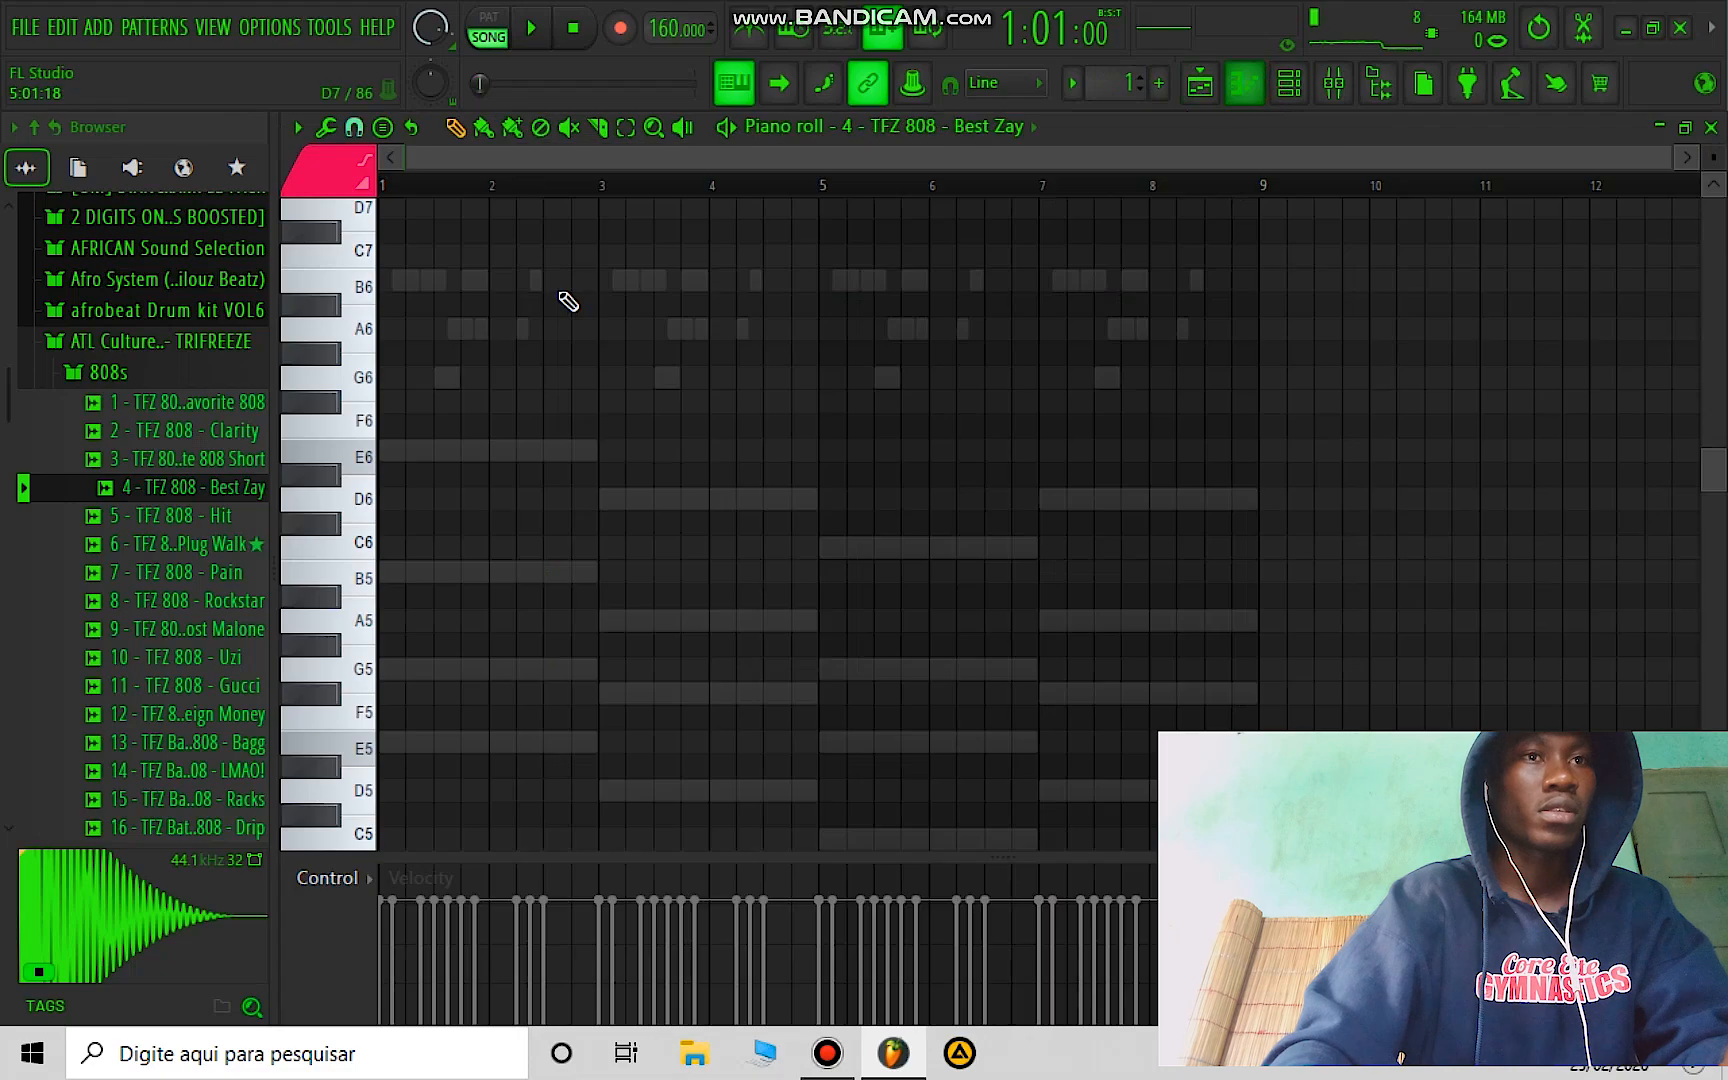
click(408, 380)
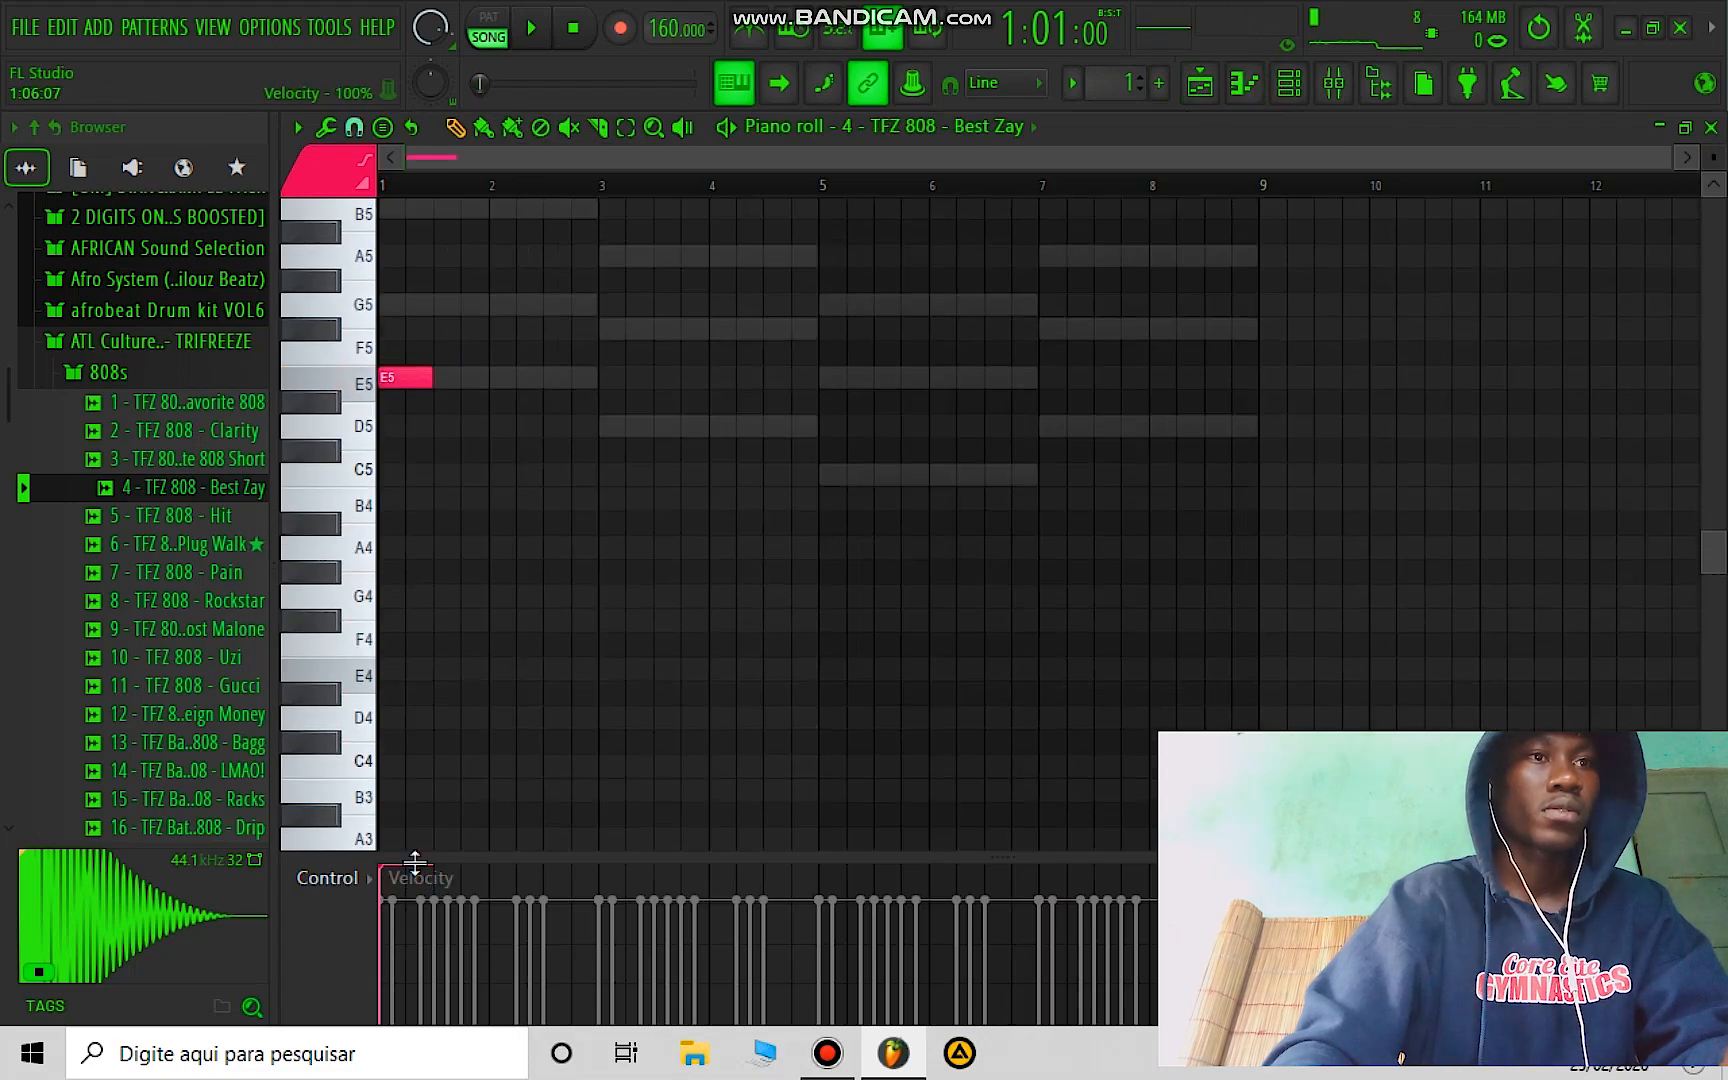
key(space)
key(space)
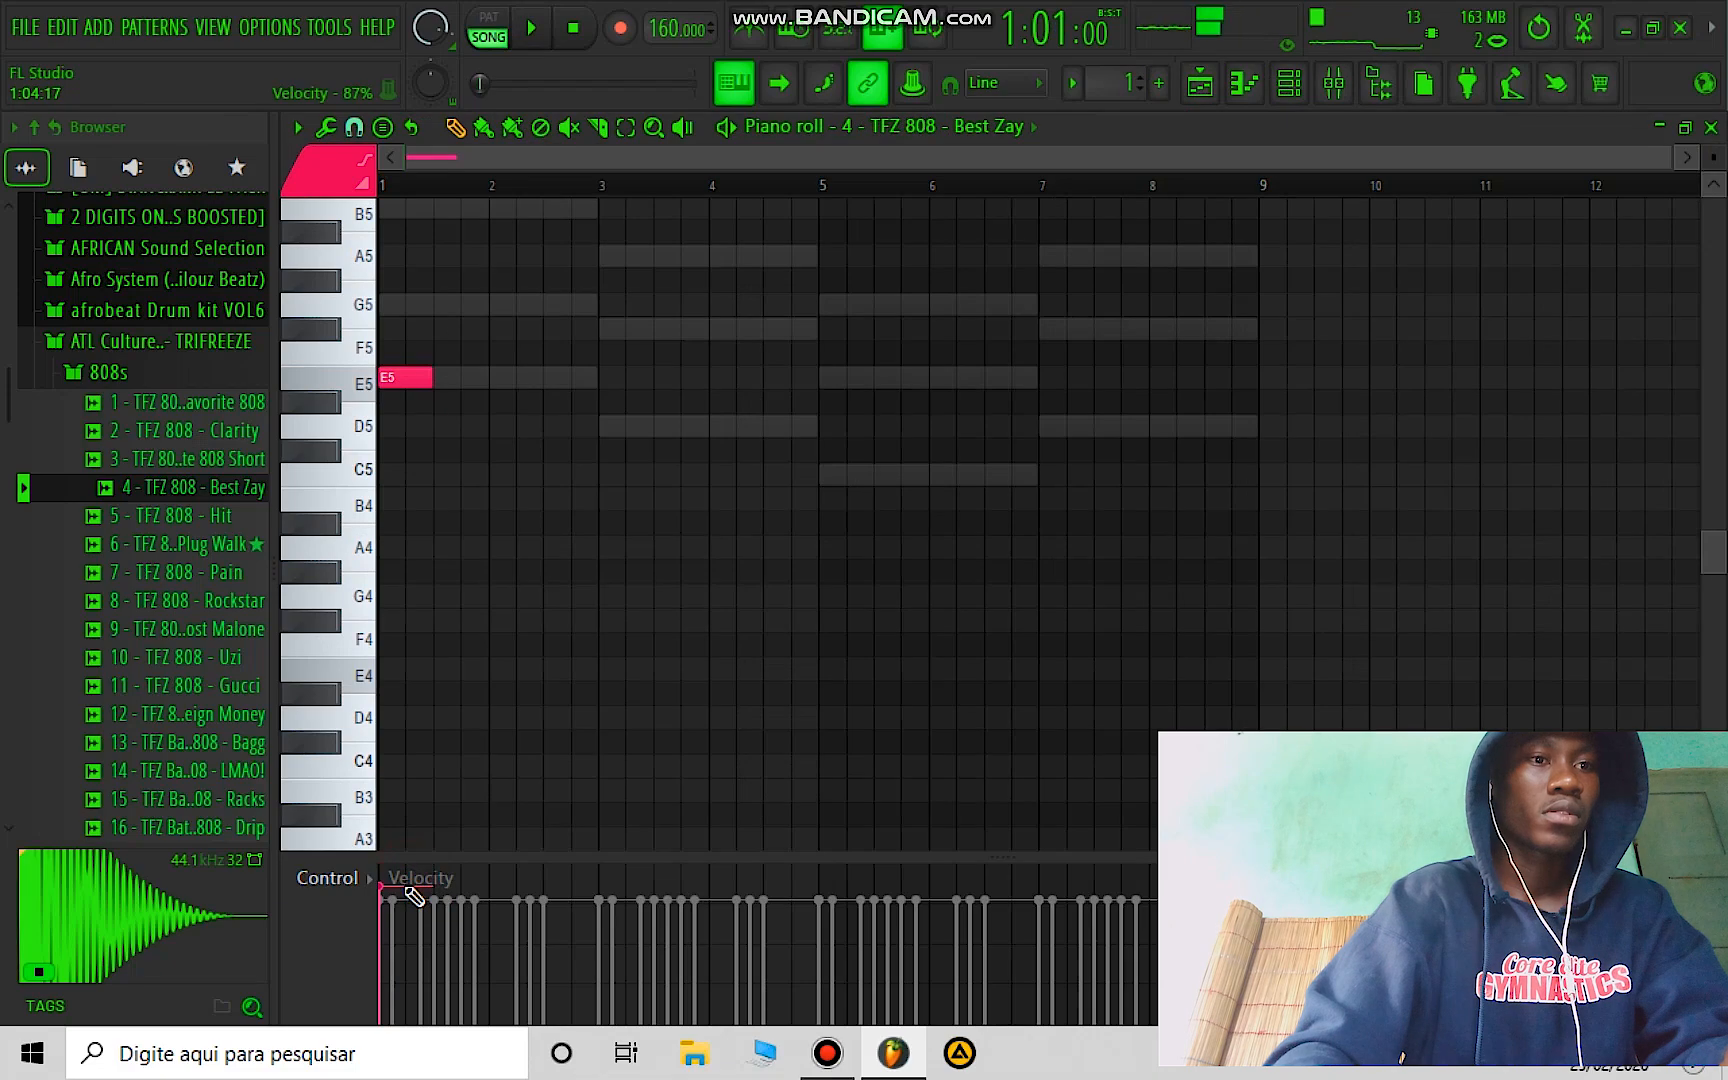
scroll(617, 383, up, 3)
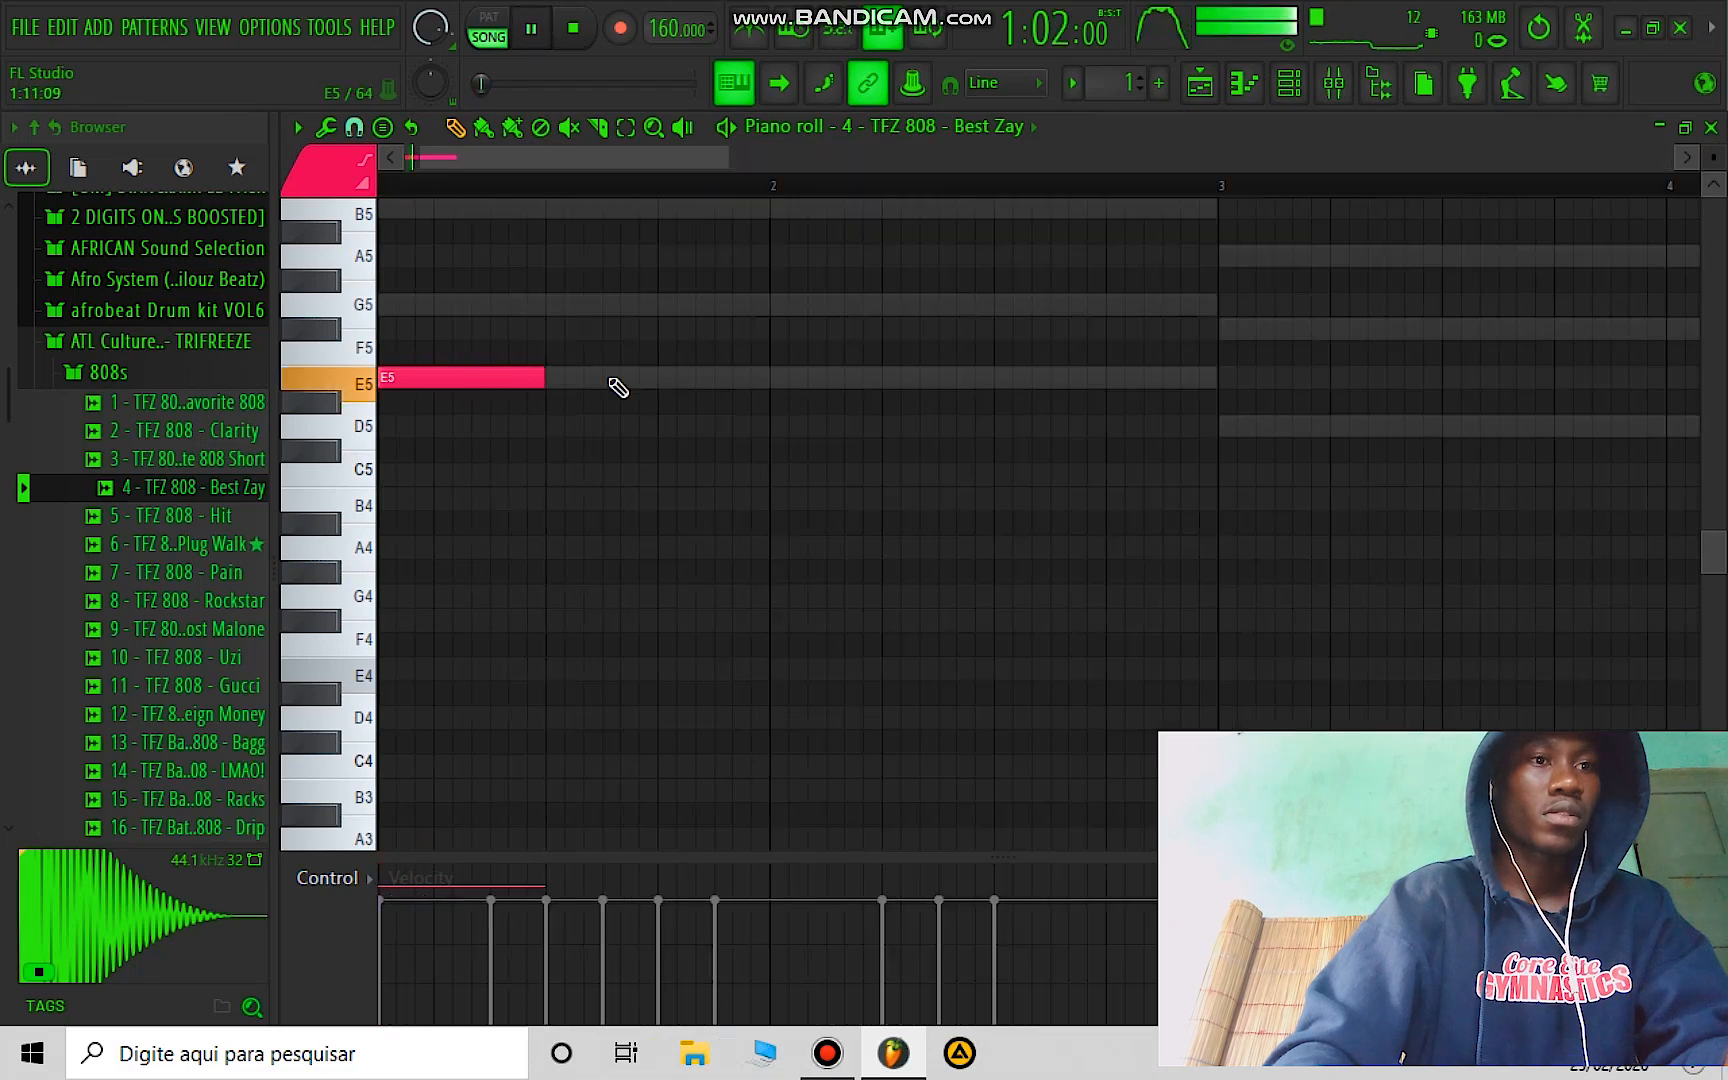
key(space)
click(652, 377)
key(space)
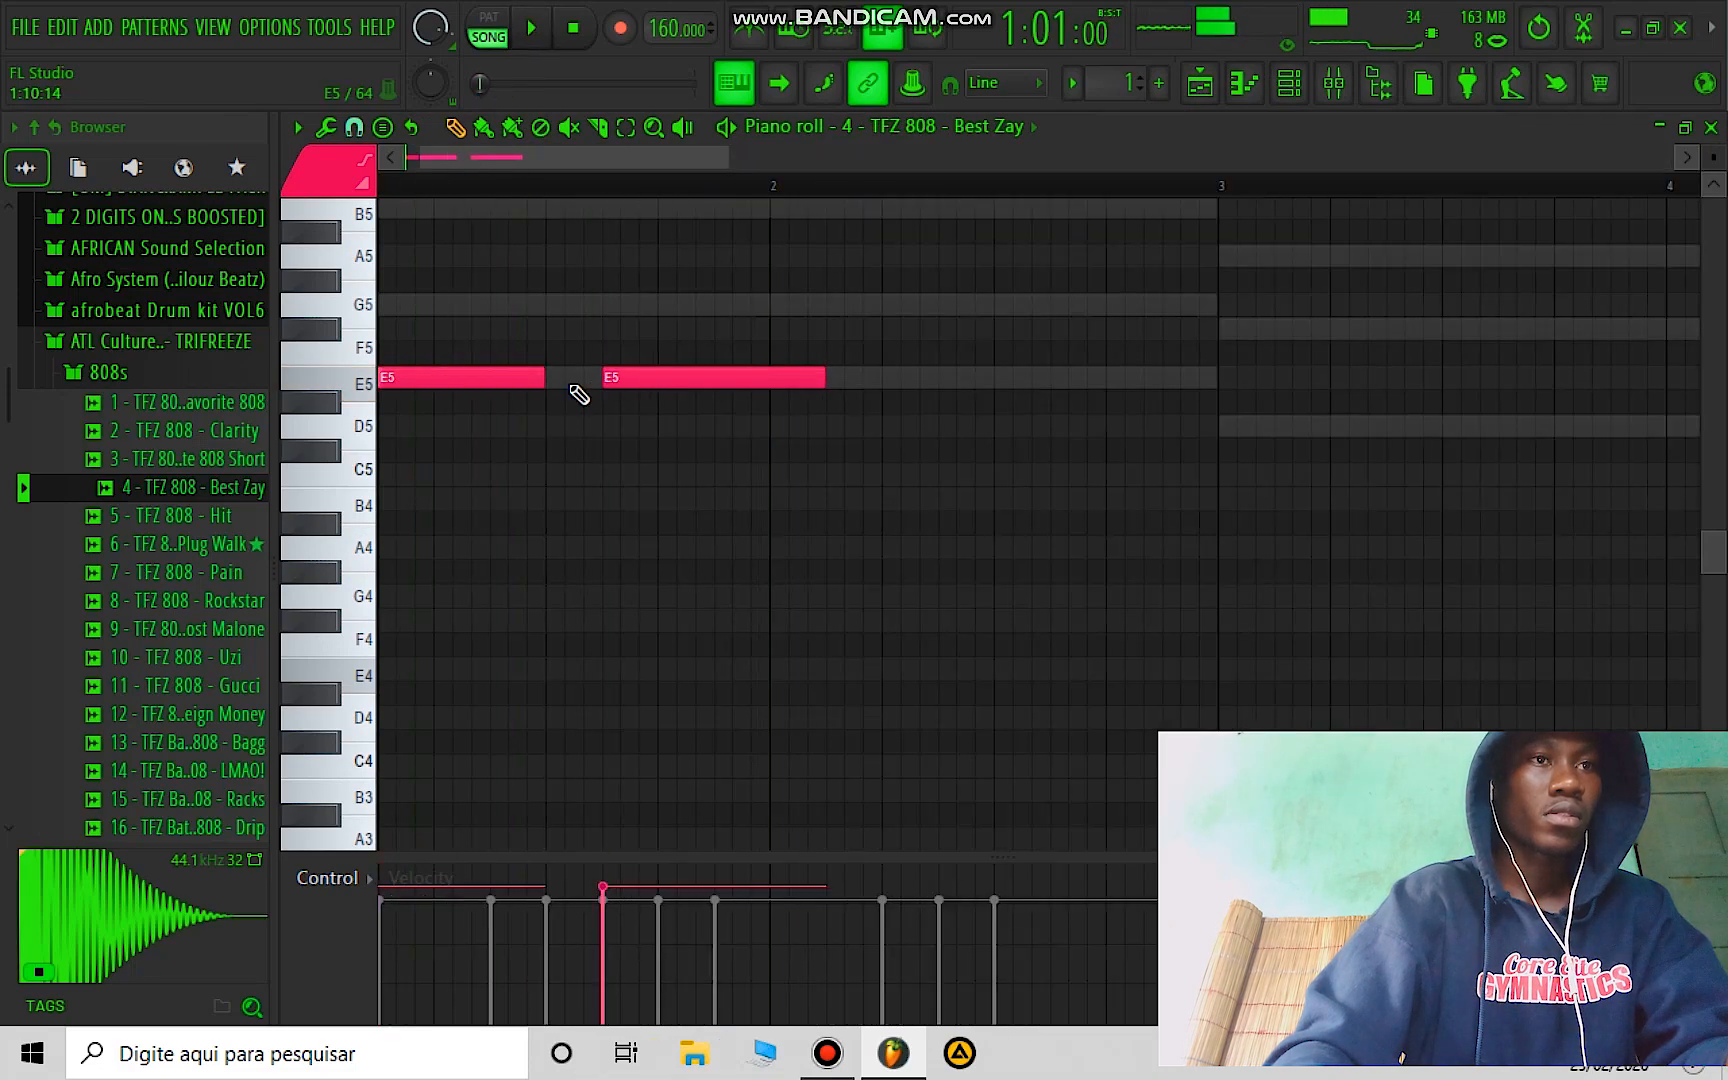
right_click(705, 383)
scroll(622, 166, left, 1)
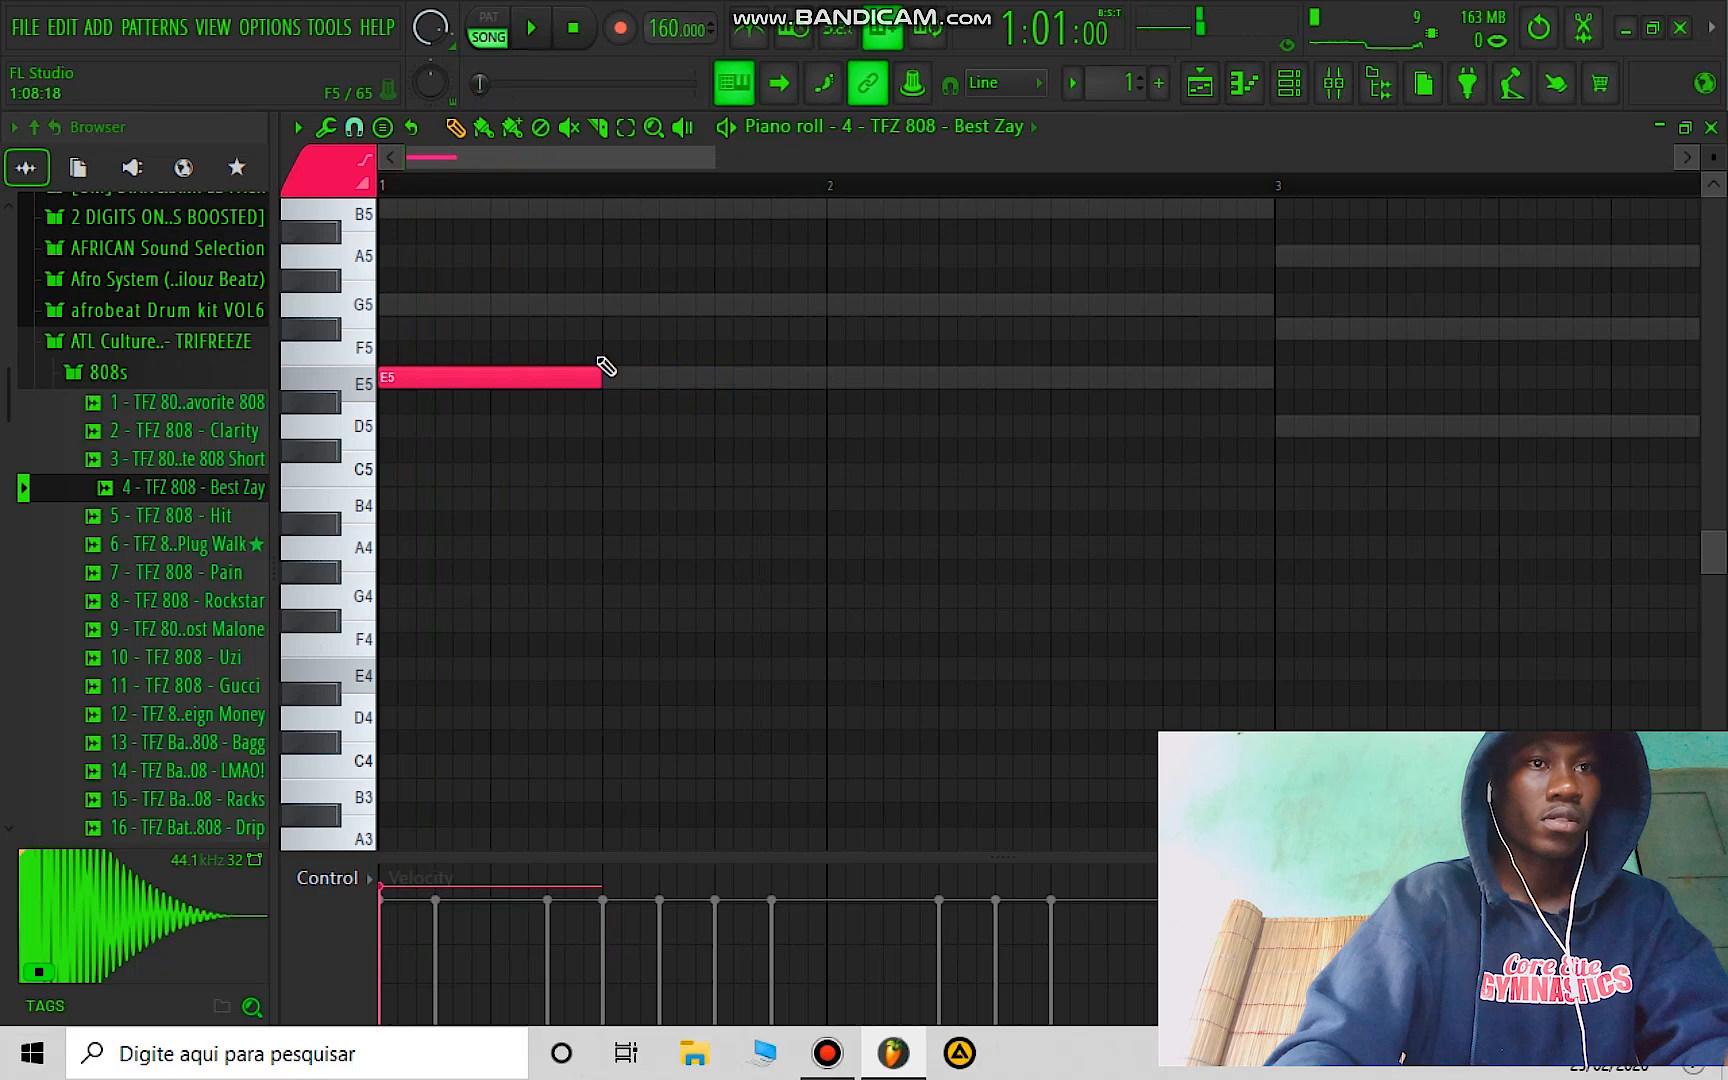
Step: Shorten the first E5 note to four steps and add matching E5 notes at 1:07, 1:13 and 2:05
drag(592, 371, 485, 396)
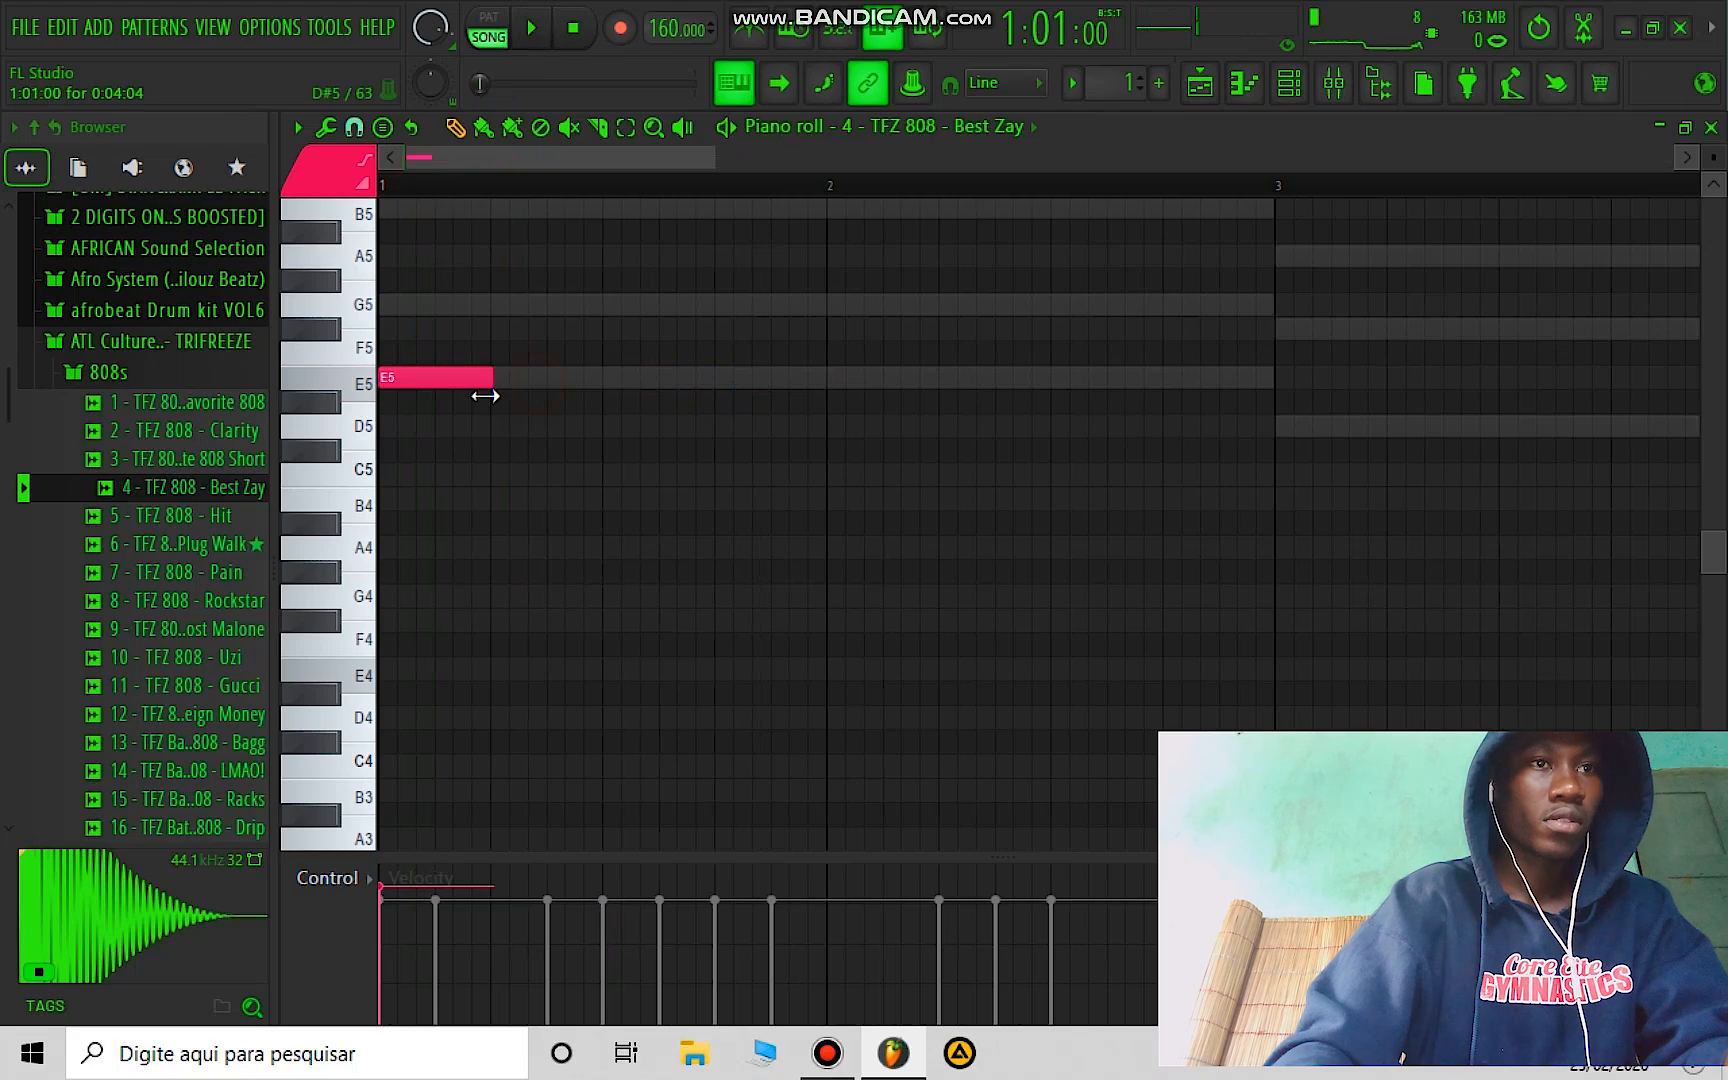
click(553, 378)
click(715, 377)
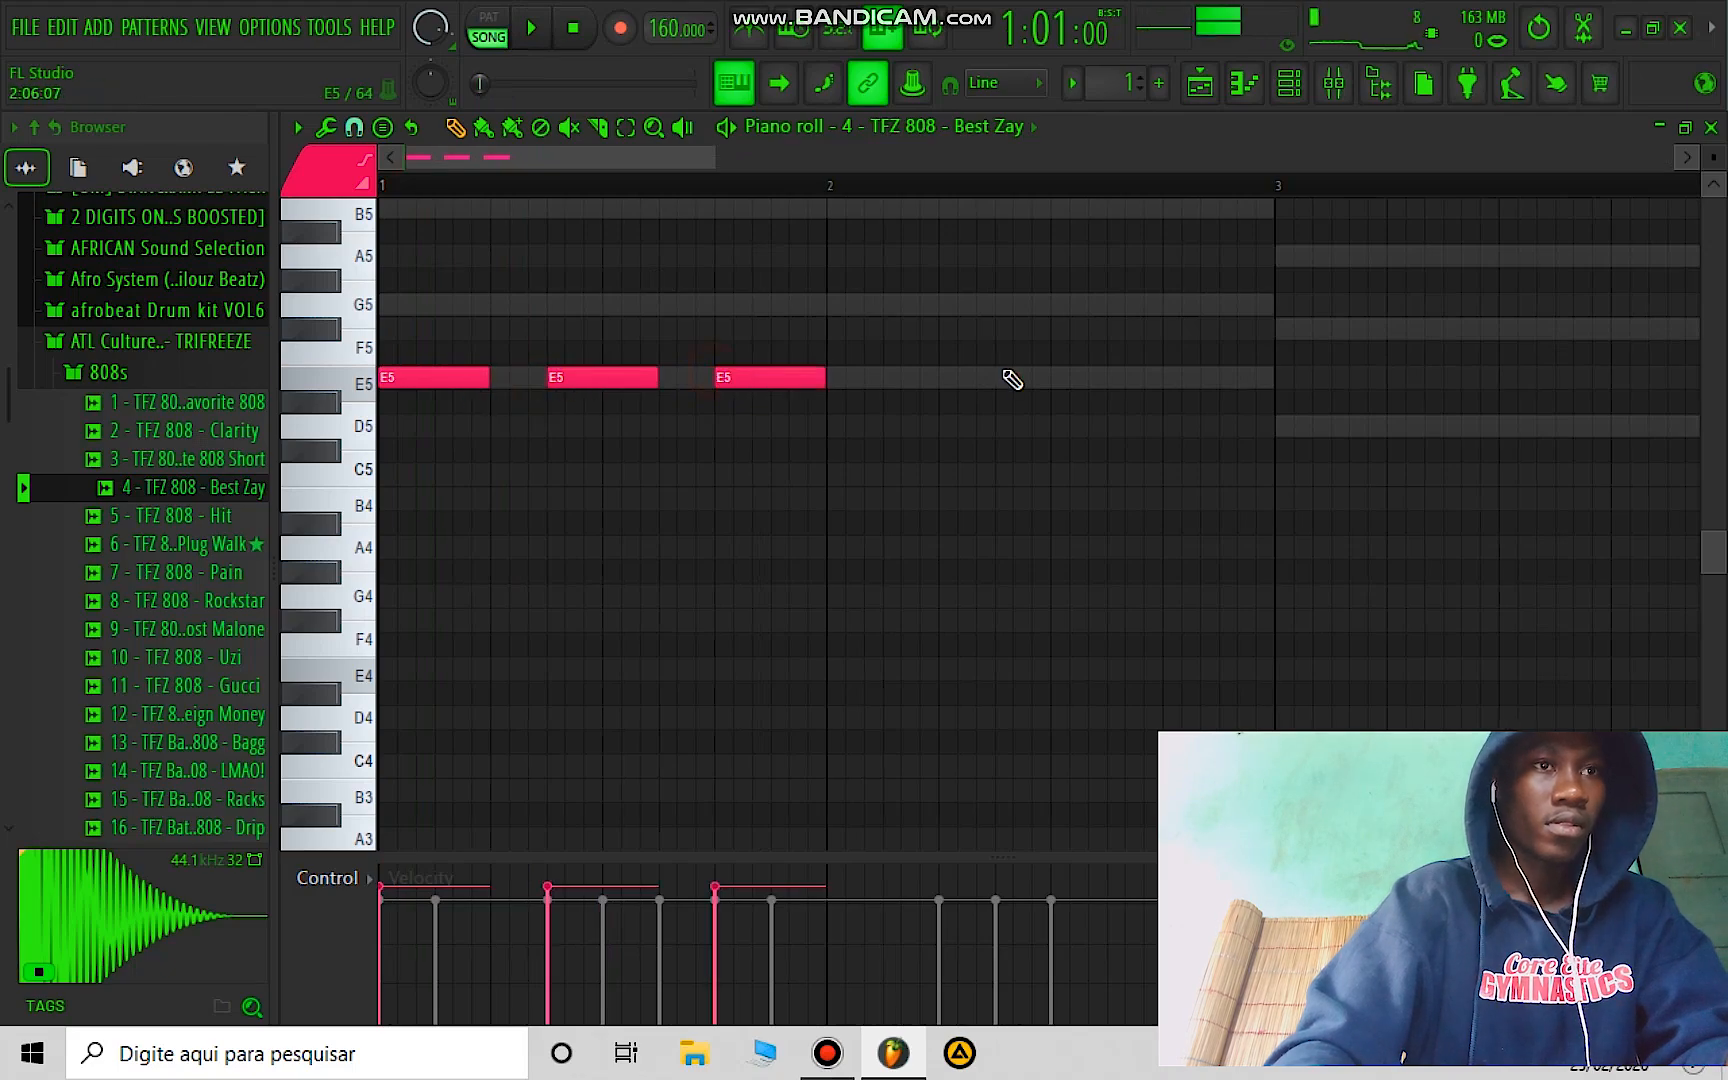
key(space)
click(942, 378)
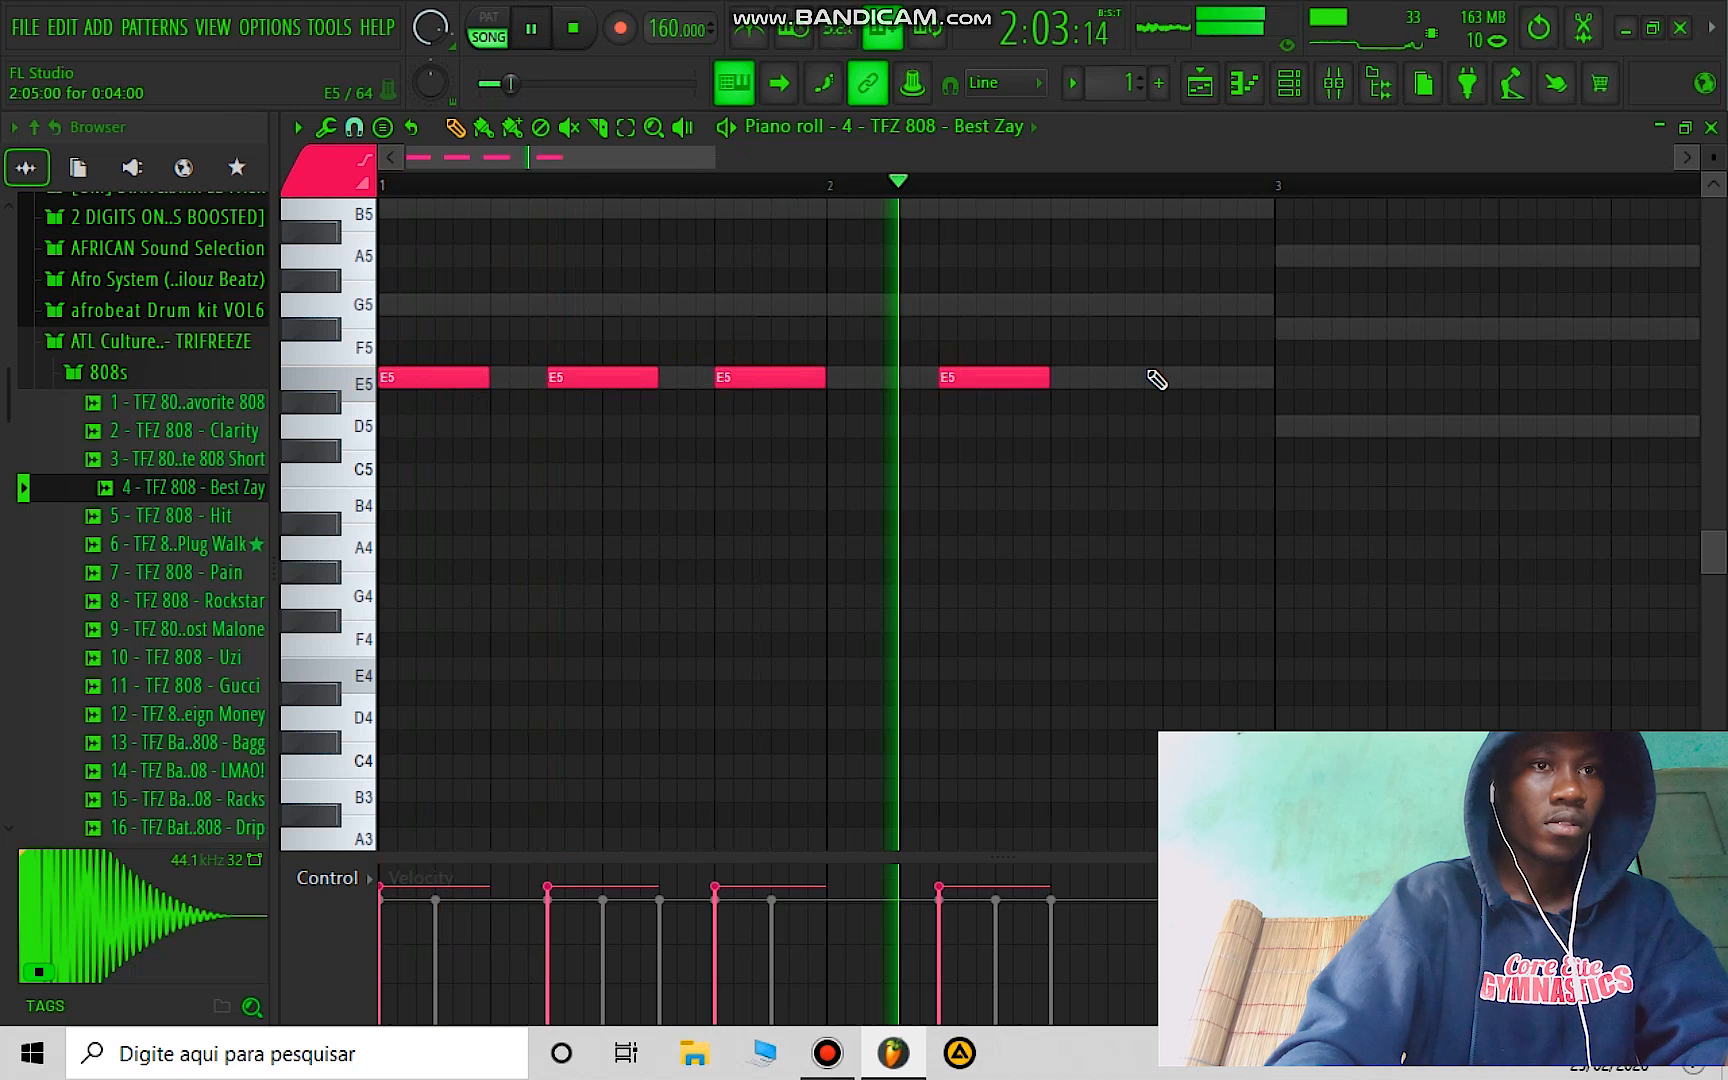
key(space)
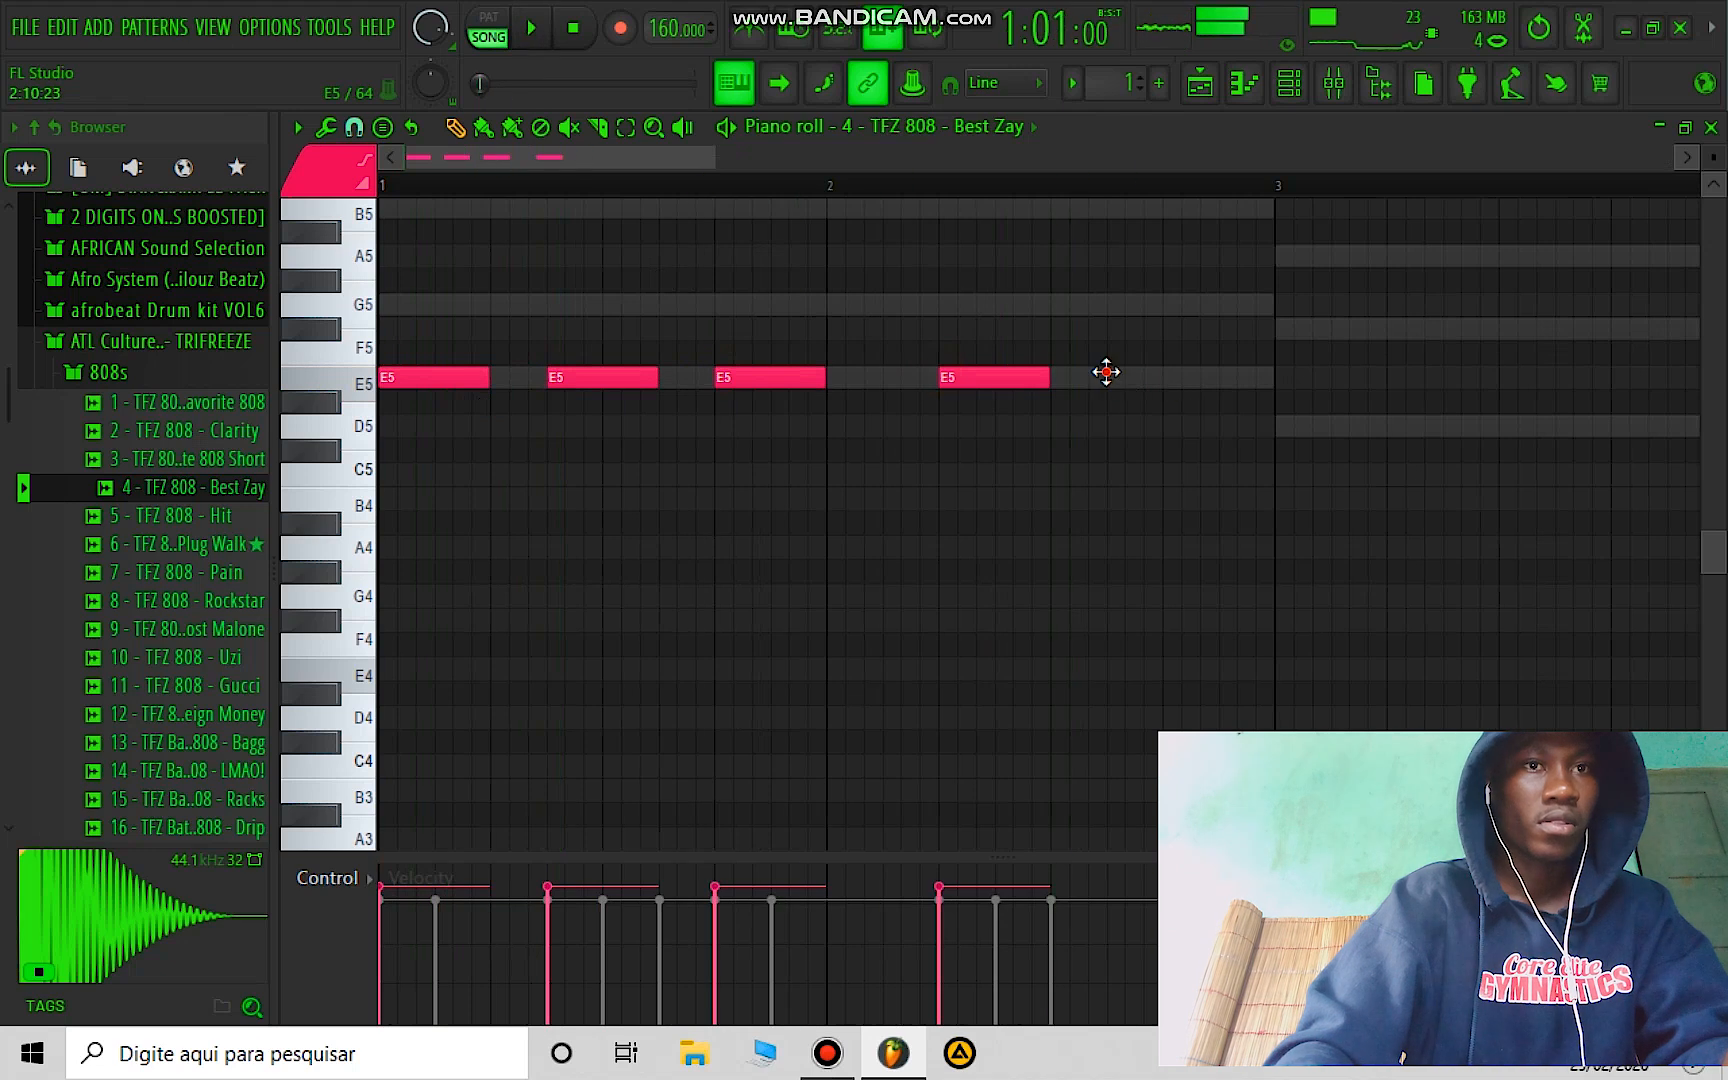
Step: Finish bar 2 with a two-step E5 note at 2:11 and a four-step G5 note at 2:13
click(1110, 377)
key(space)
click(1168, 304)
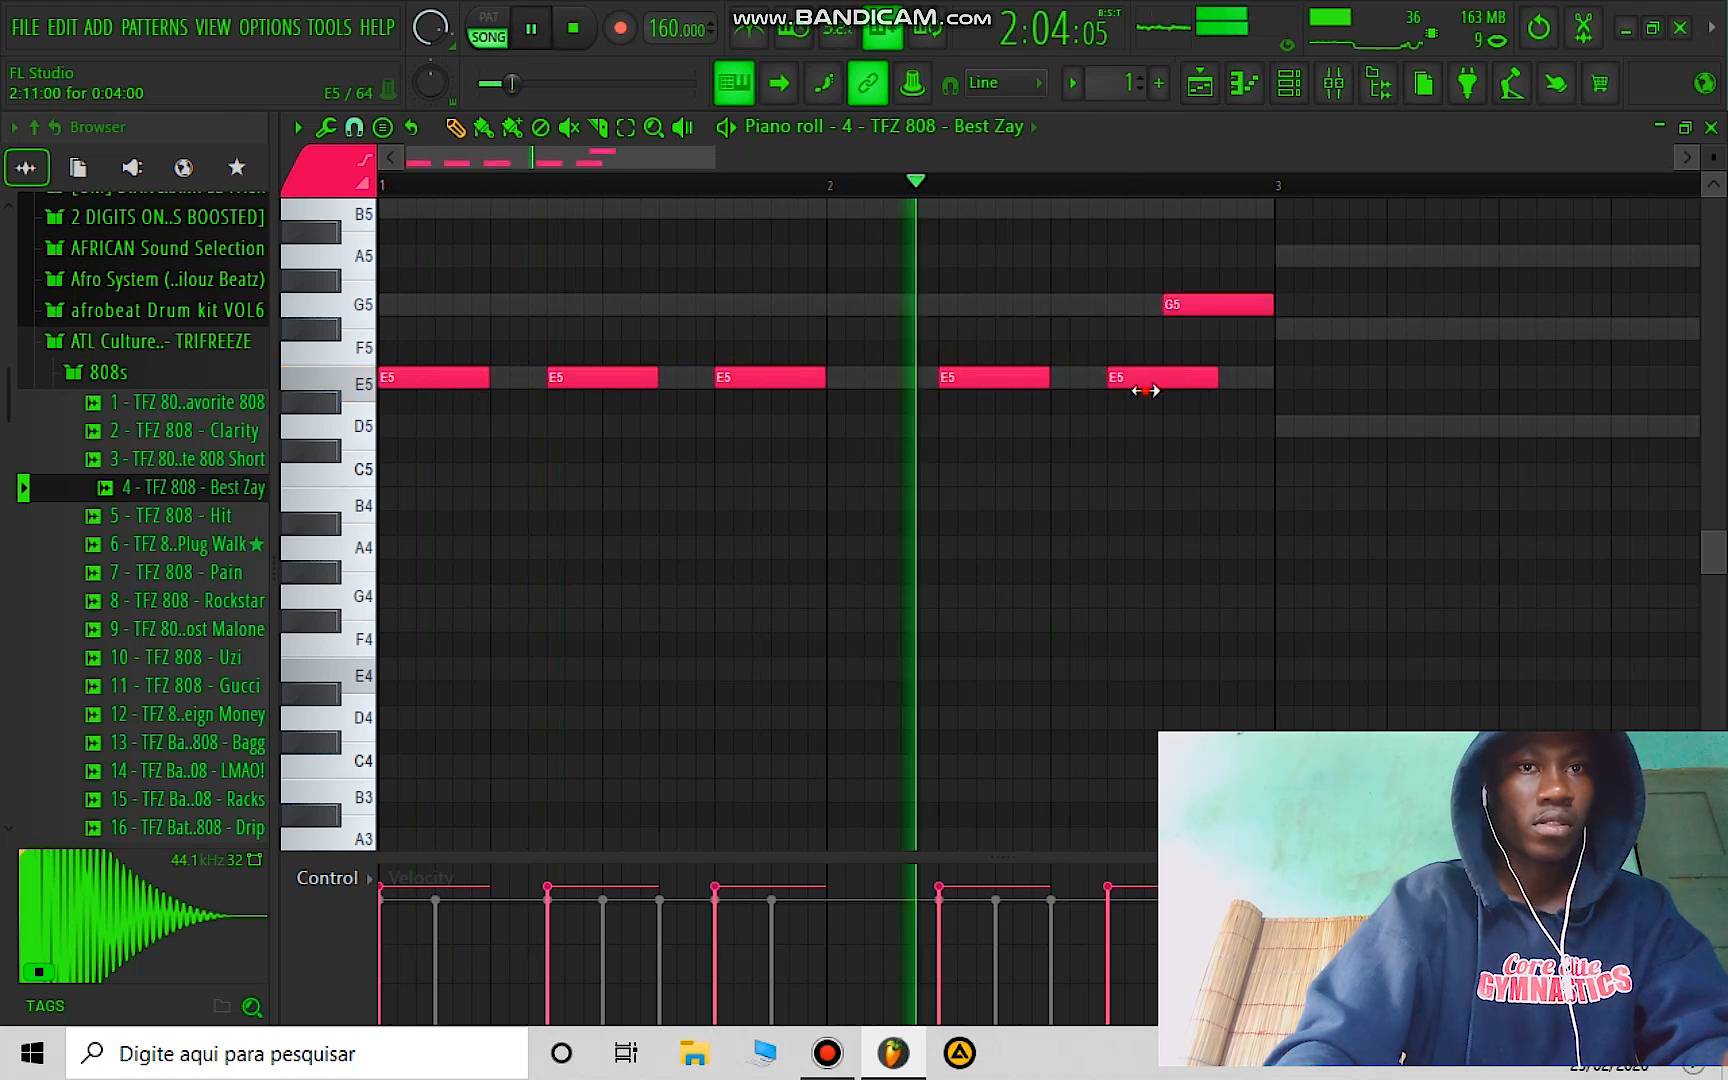
drag(1145, 391, 1166, 388)
key(space)
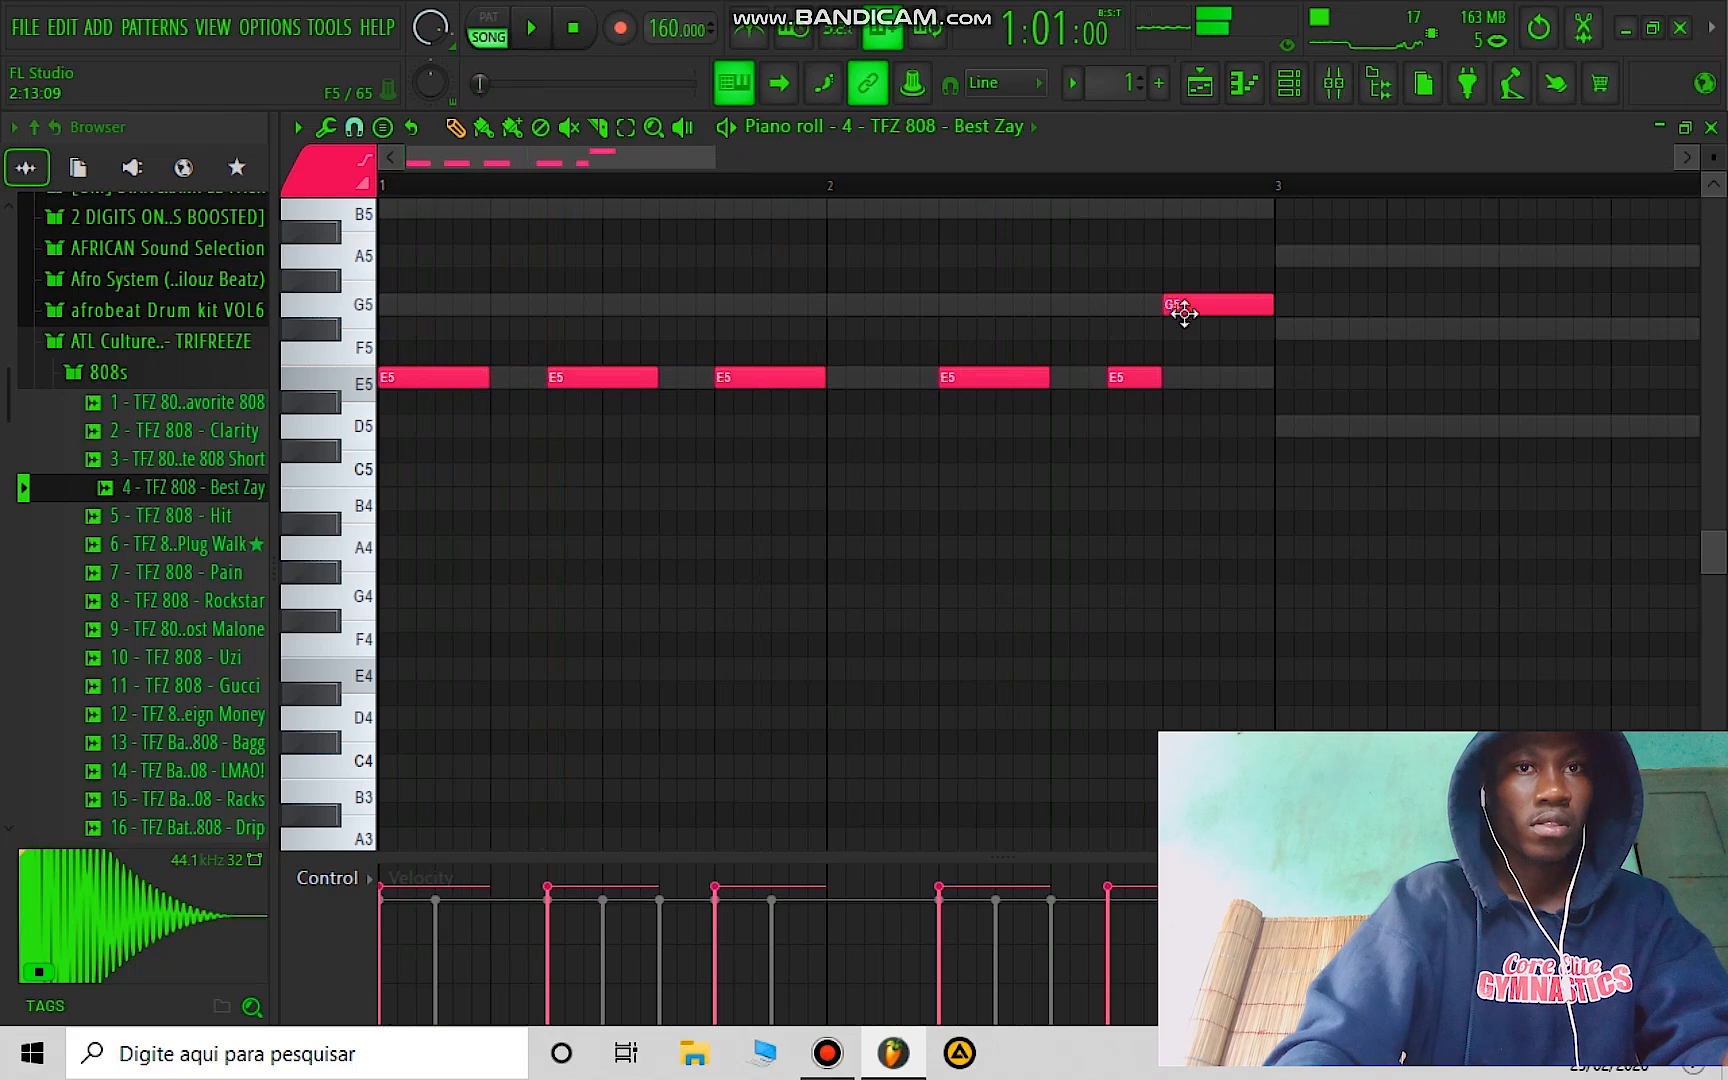
Step: Add two four-step F#5 notes at 3:01 and 3:07, and move both down to D5
click(1286, 330)
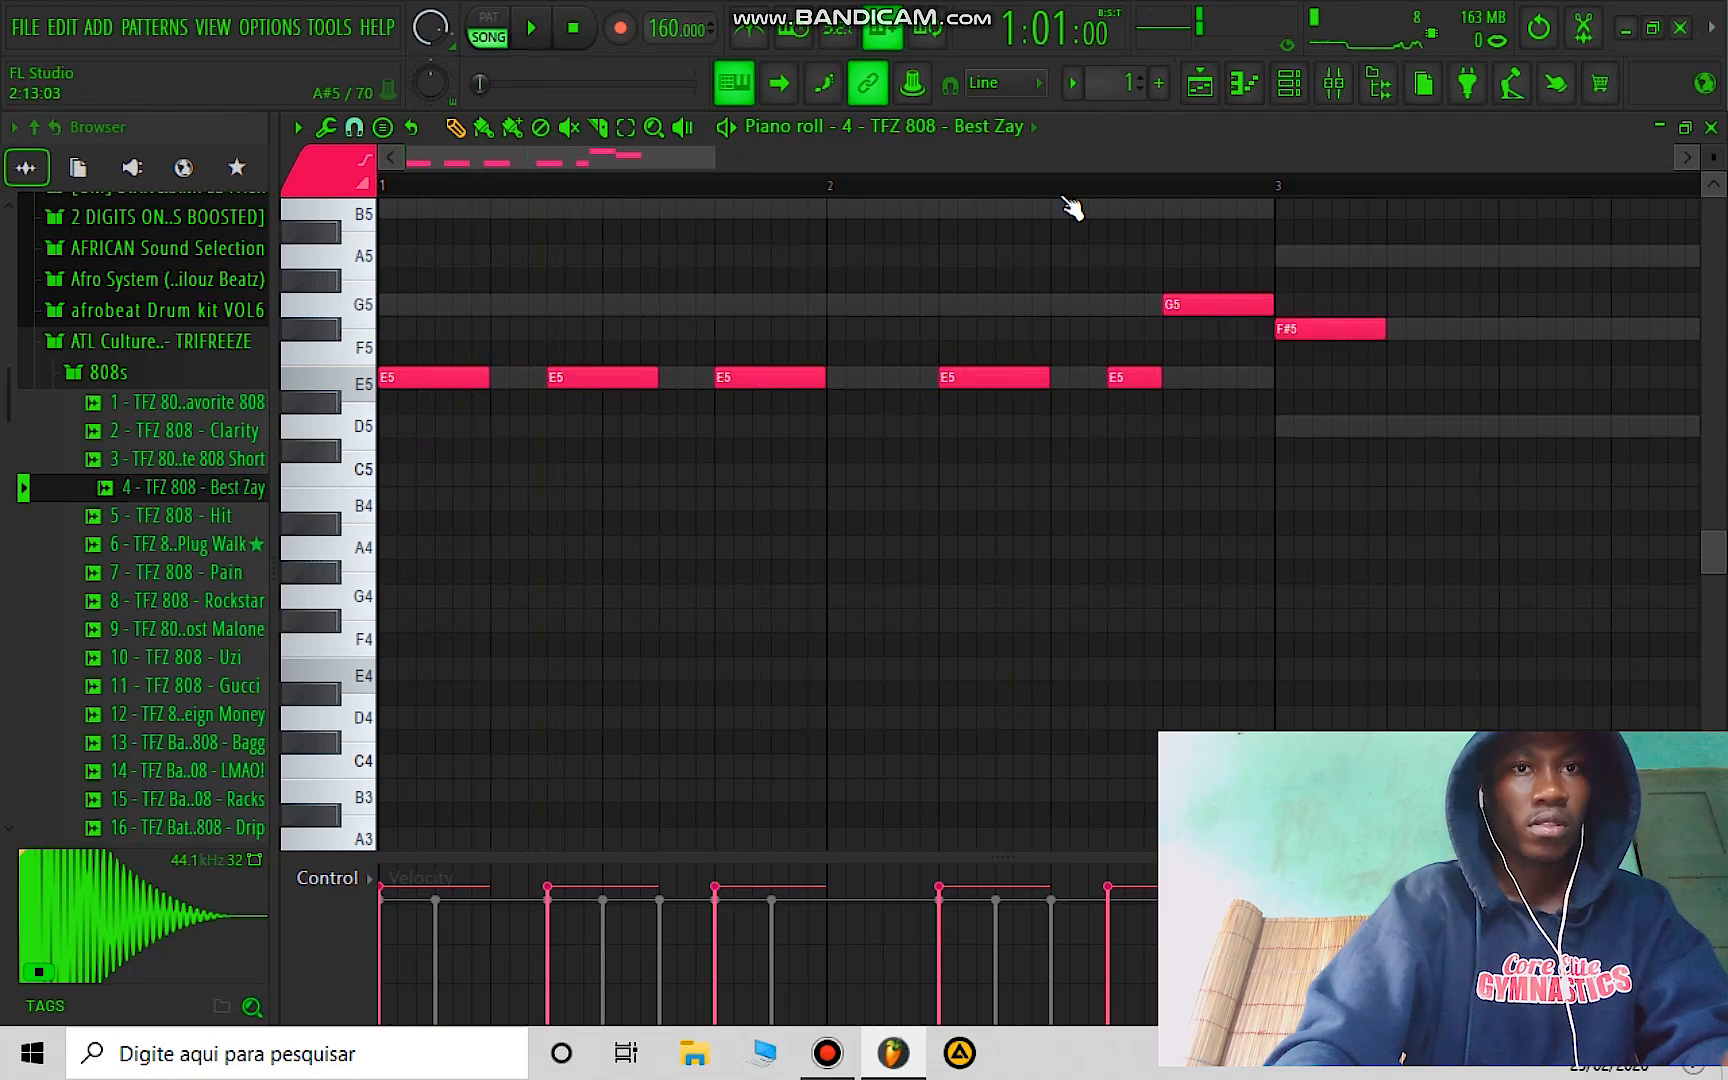
scroll(1027, 203, down, 2)
key(space)
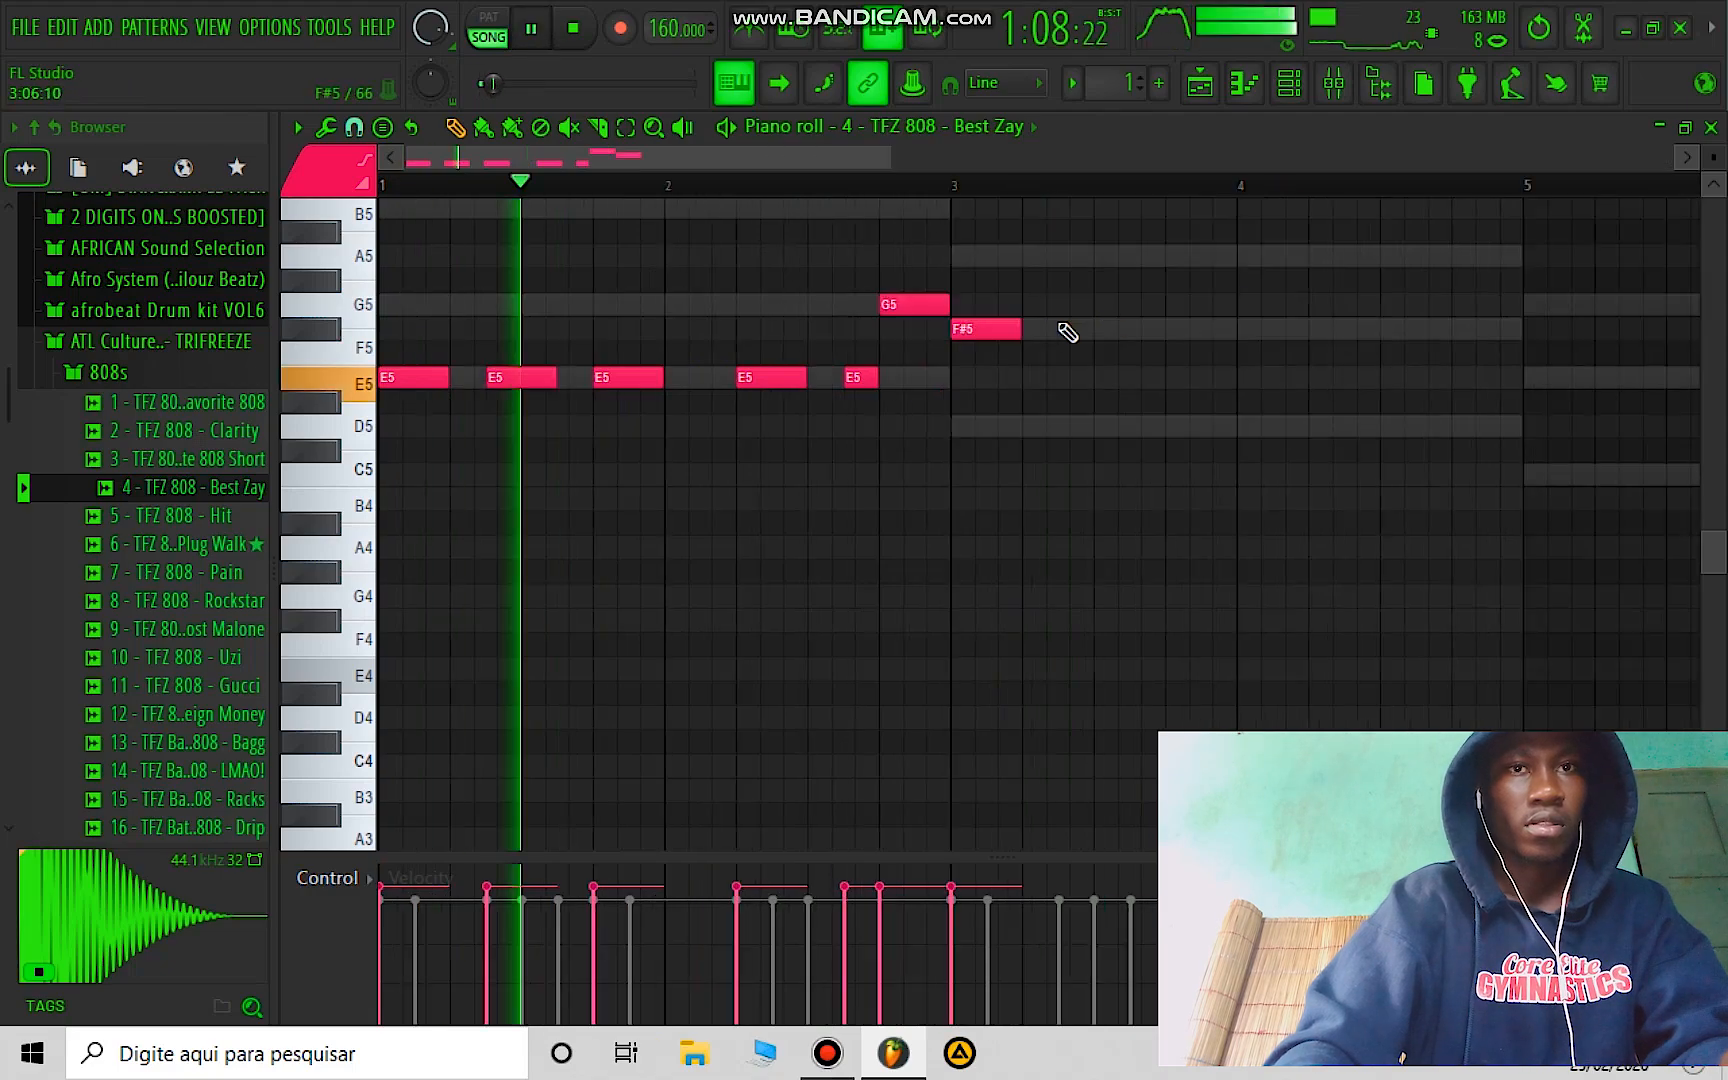
scroll(1111, 195, up, 2)
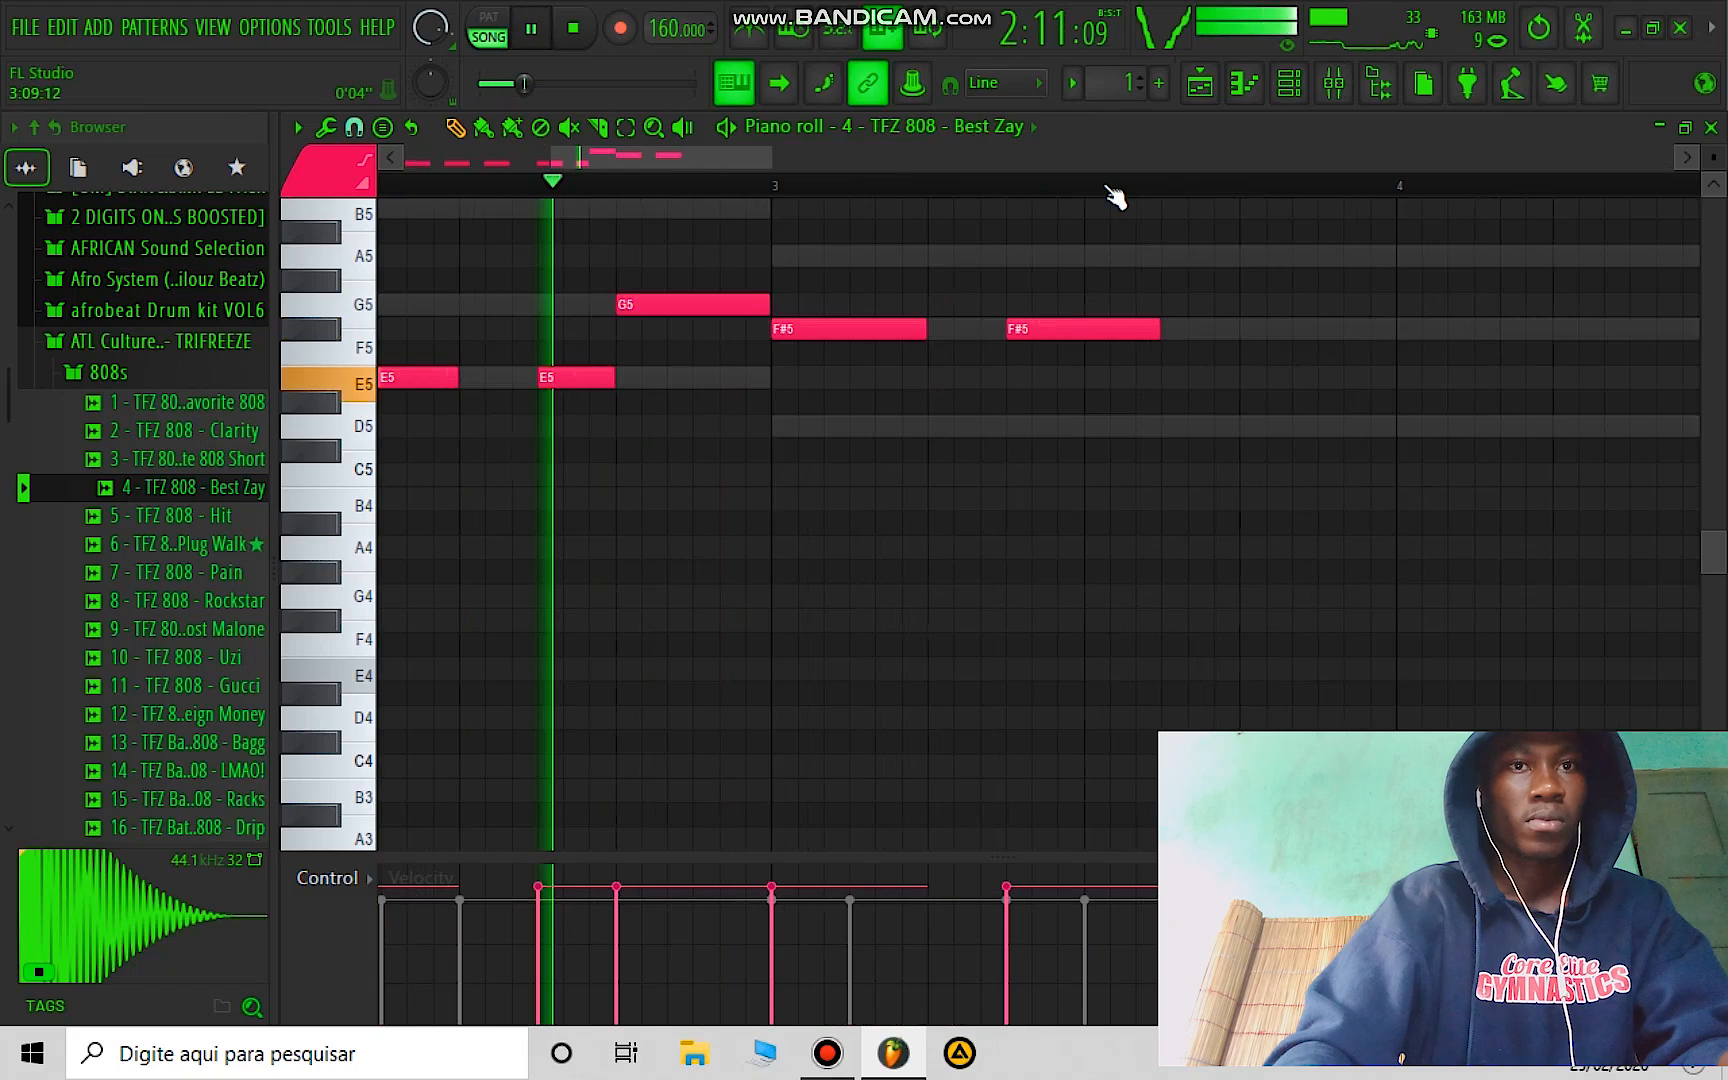
key(space)
drag(903, 328, 907, 425)
key(space)
drag(1068, 326, 1069, 428)
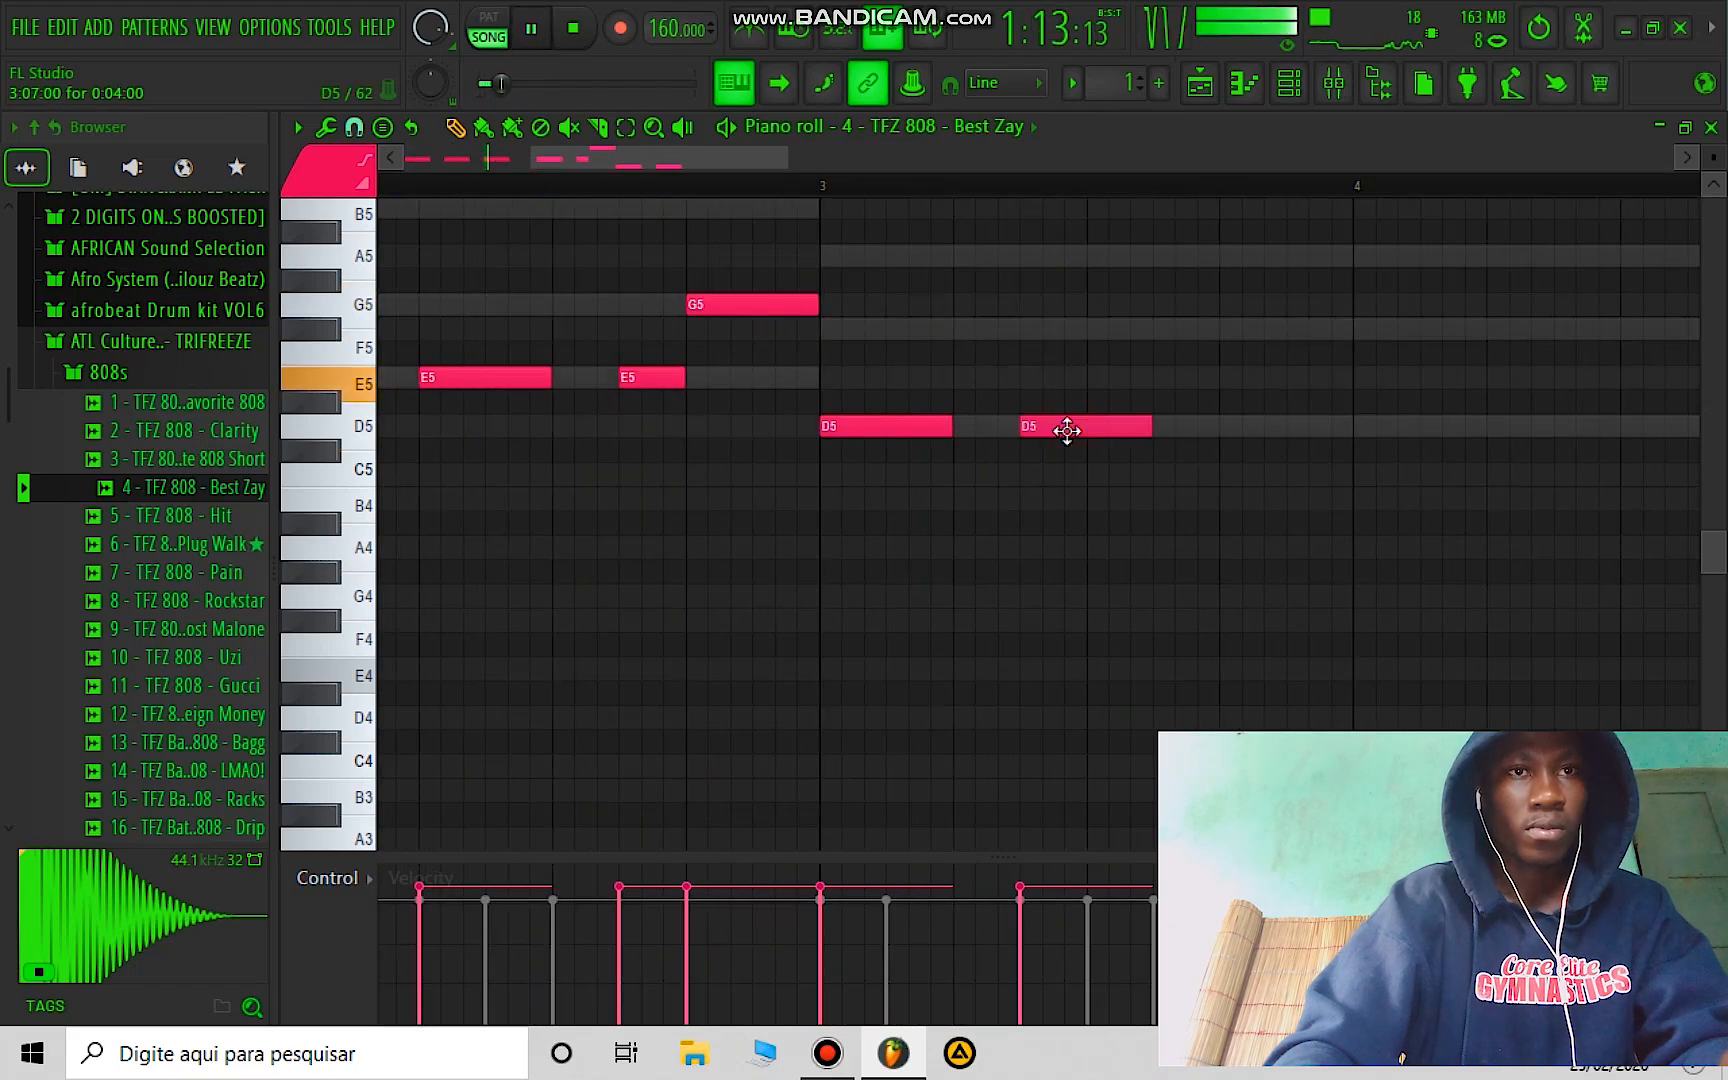
Step: Add a D5 note at 4:05 and an A5 note at 4:11 during playback
drag(746, 160, 819, 165)
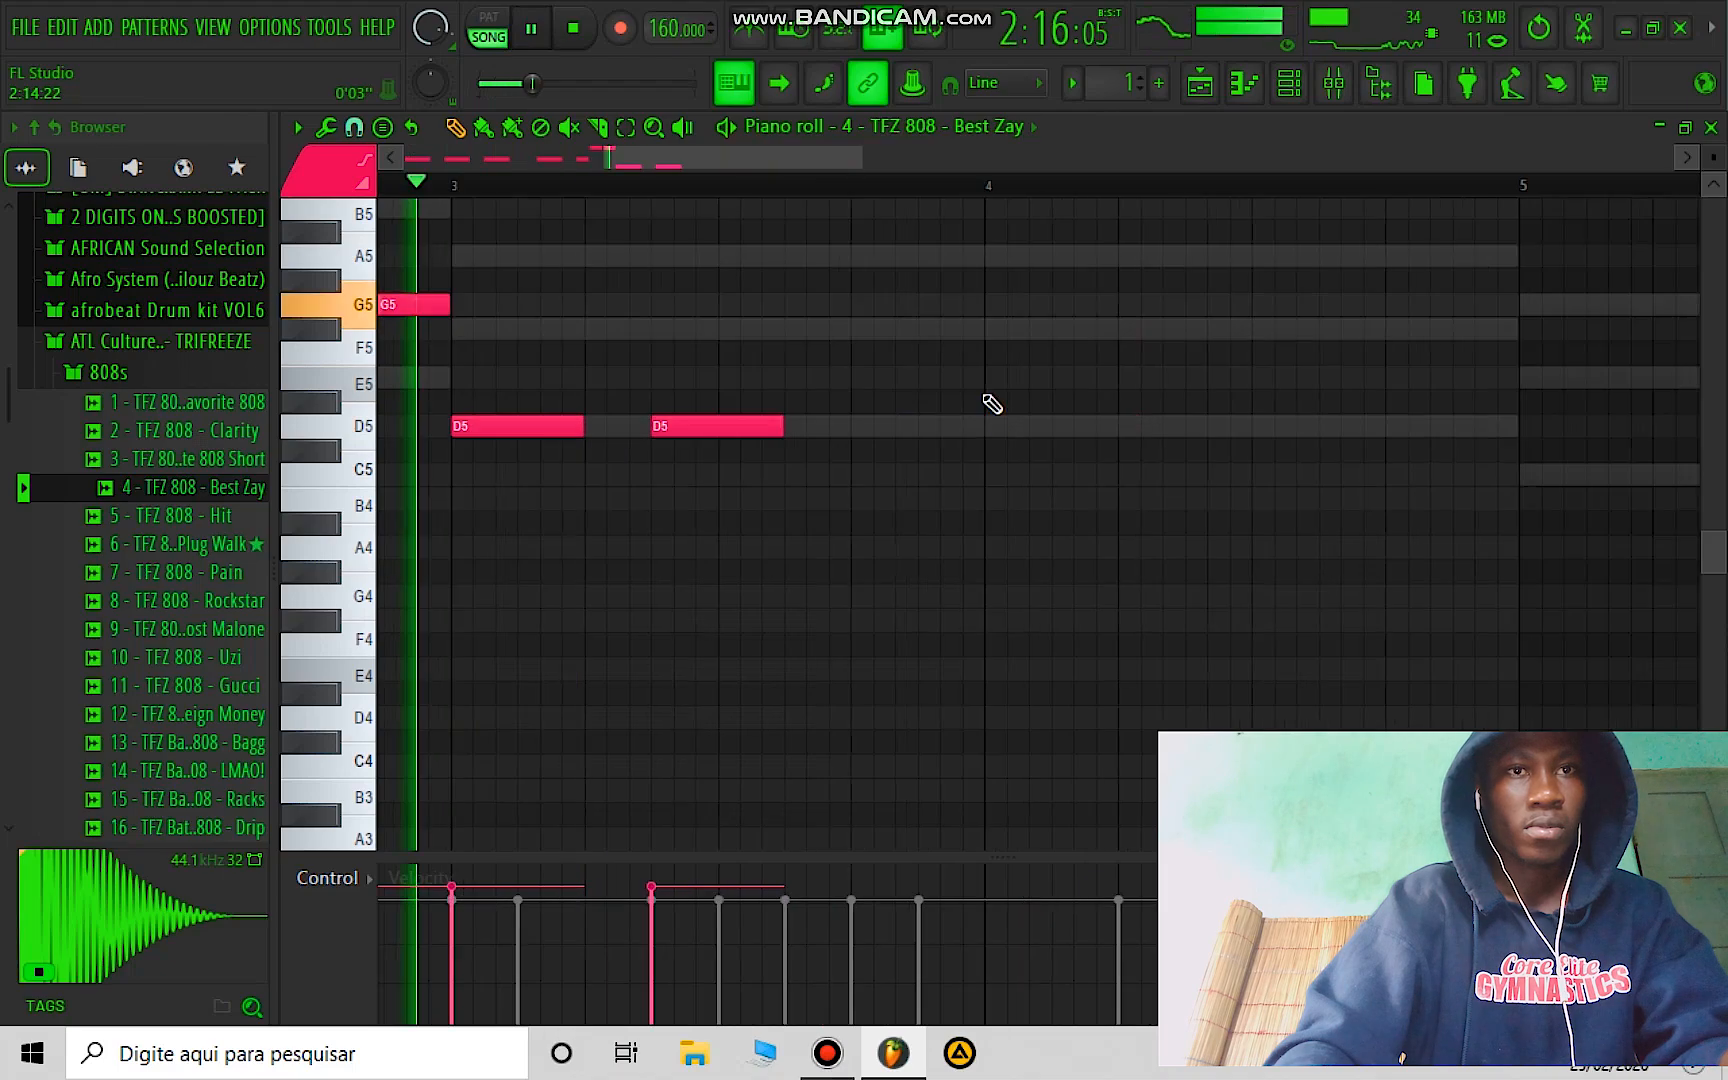
click(1130, 427)
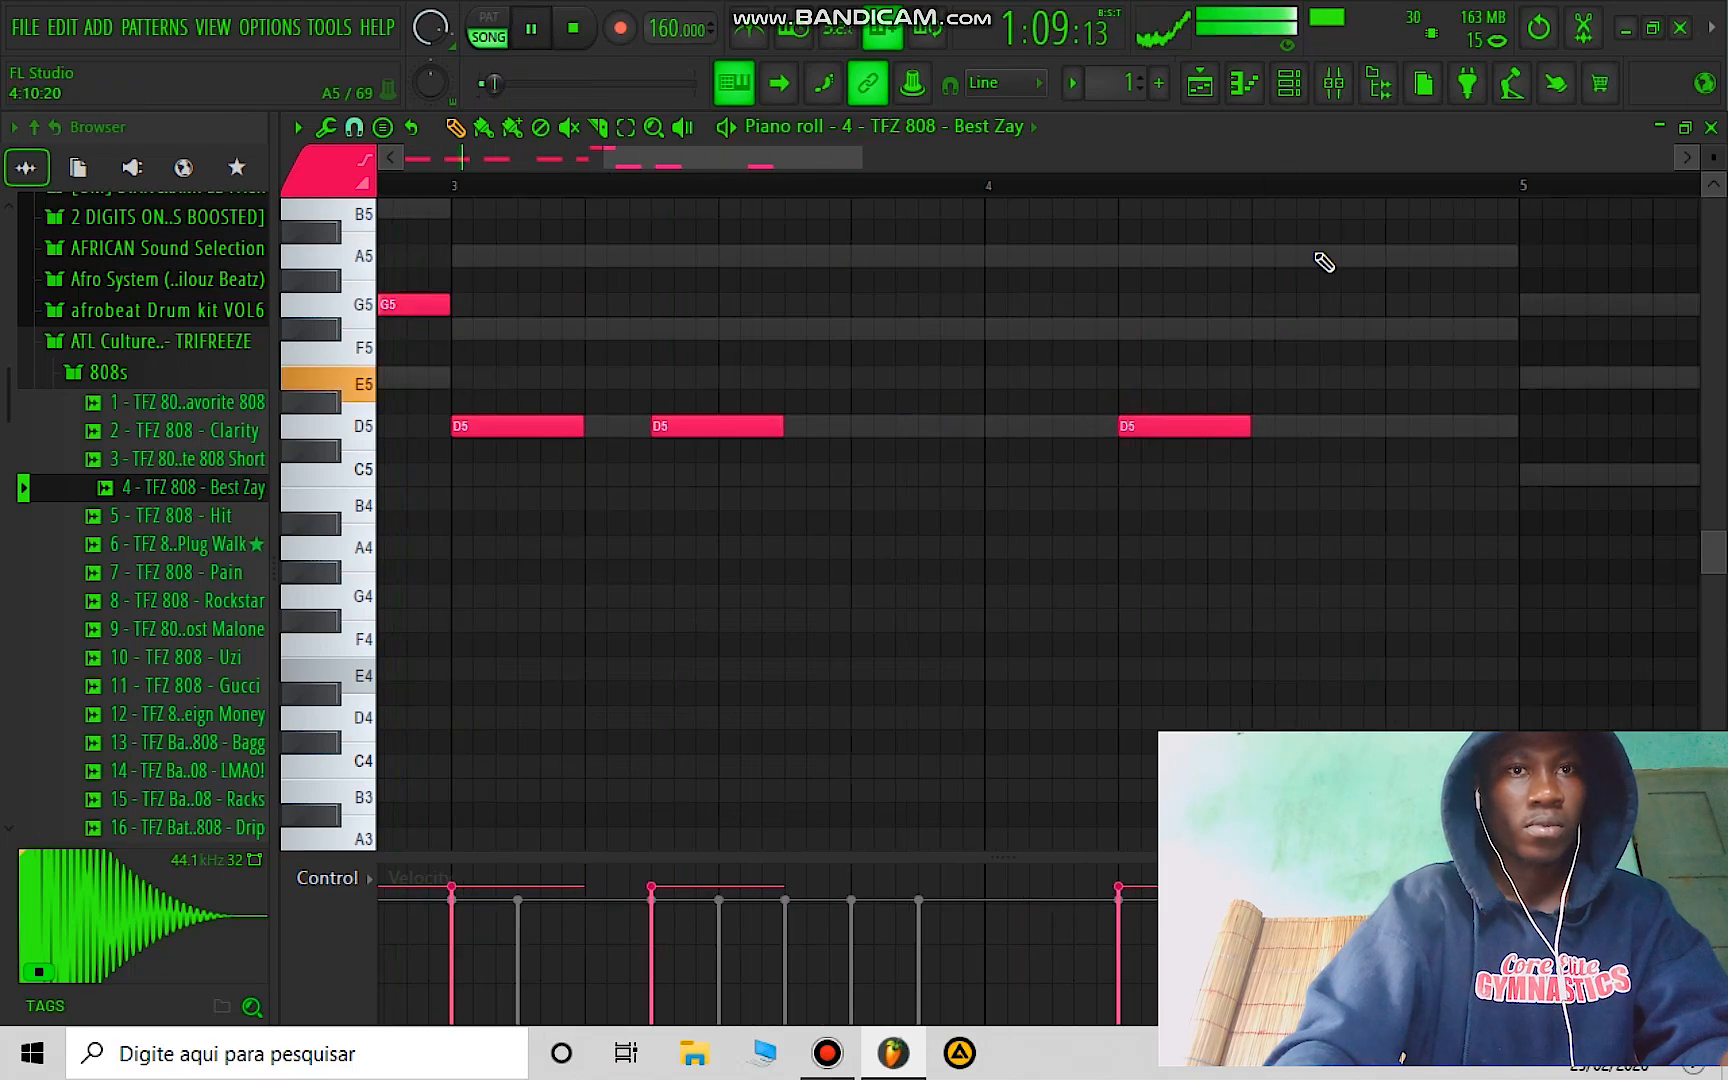
click(1322, 257)
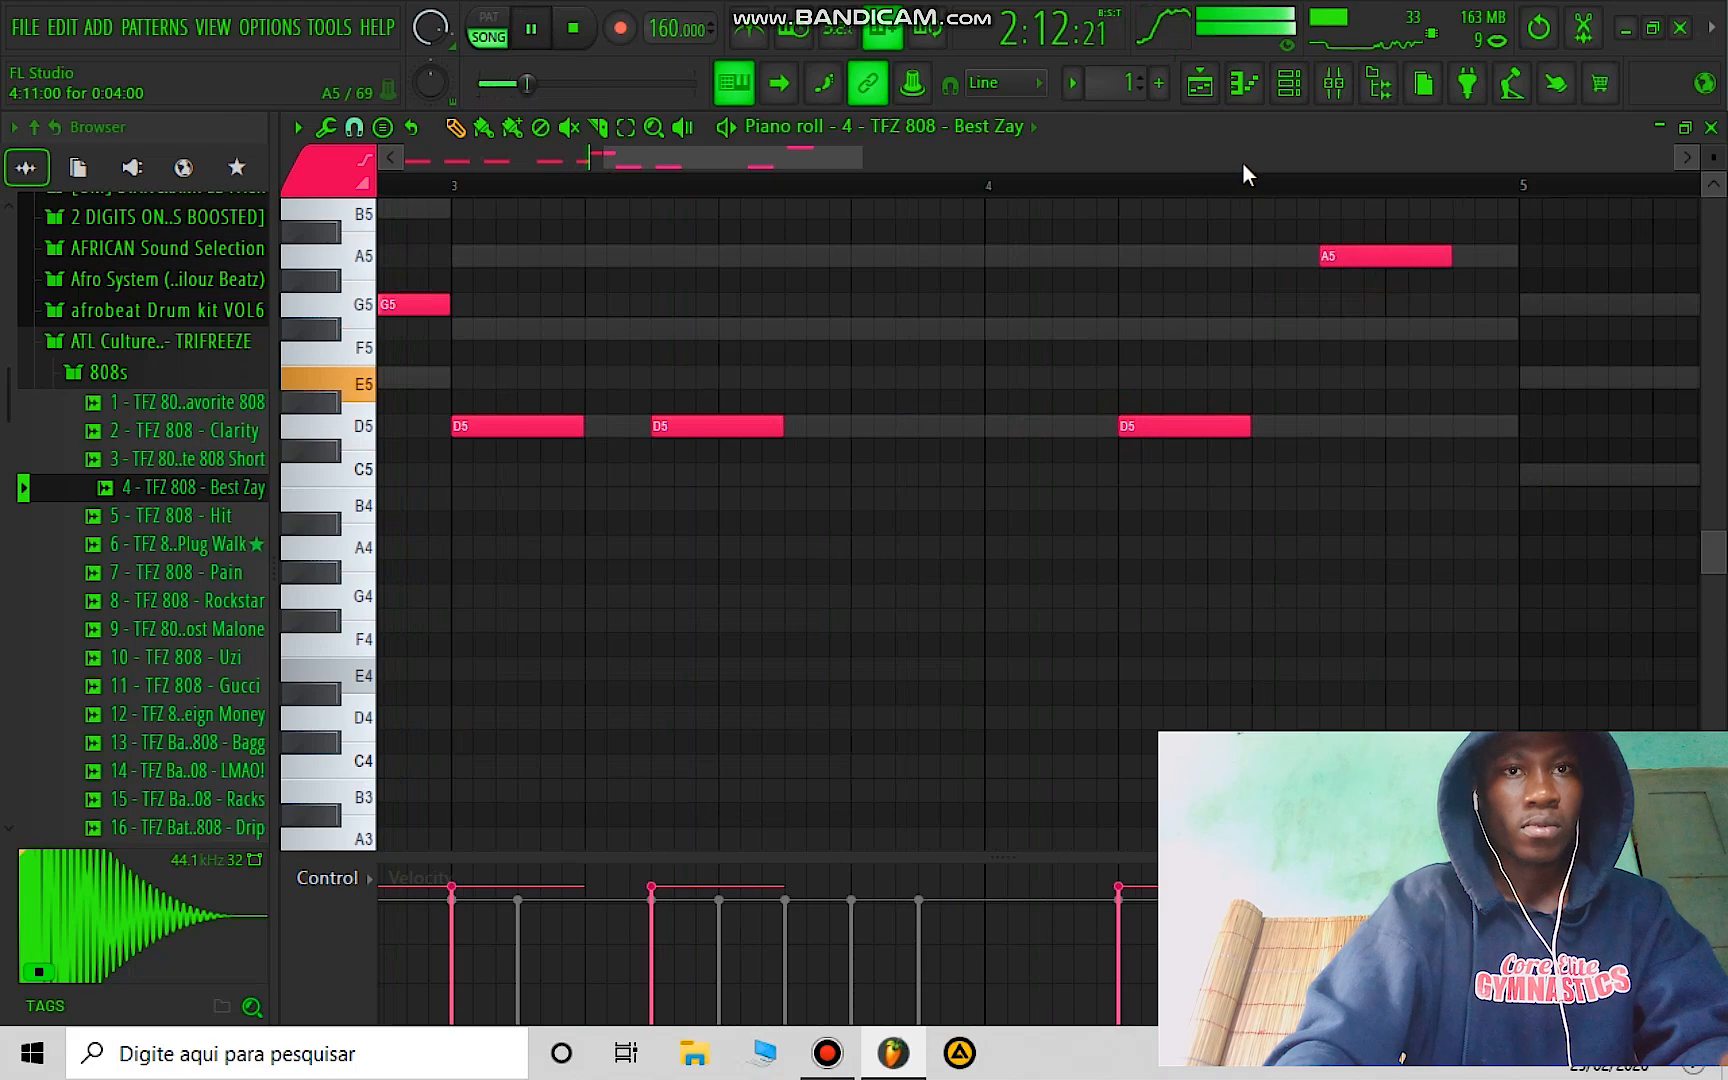
scroll(1242, 178, down, 2)
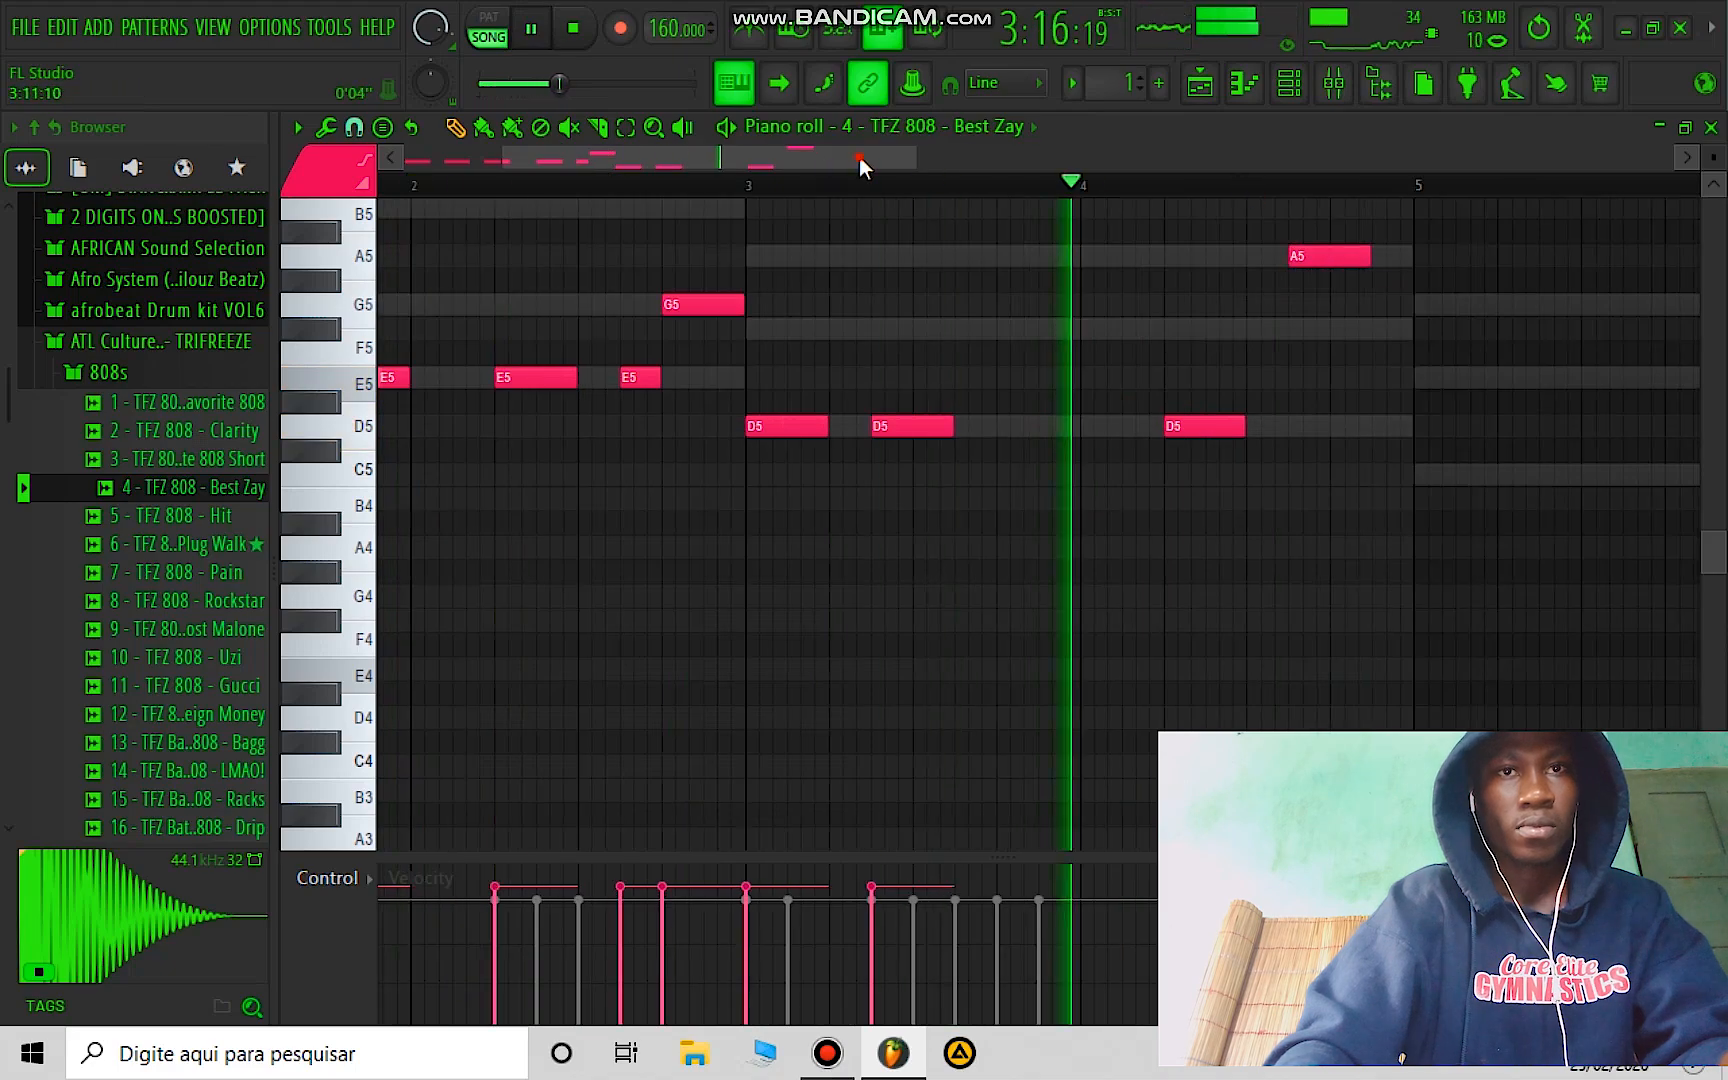
Step: Stop playback and raise the note at 4:11 to D6
drag(859, 157, 929, 158)
key(space)
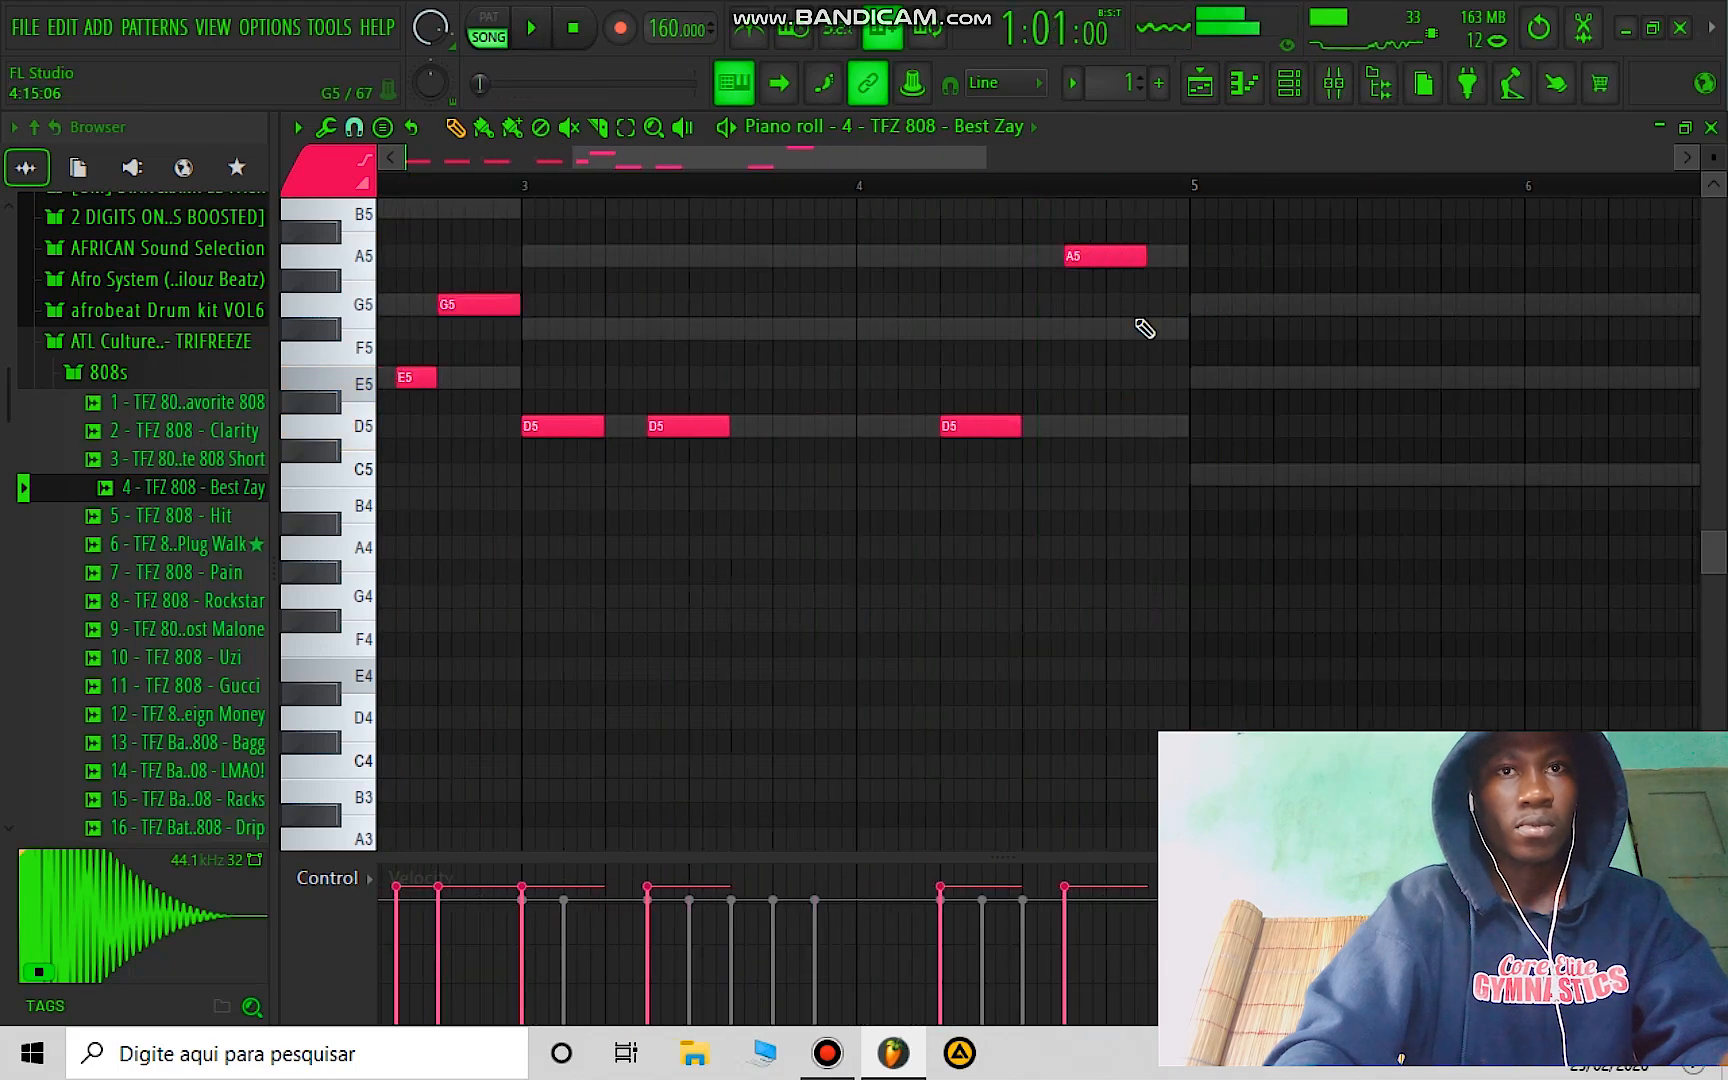
scroll(1145, 329, up, 3)
drag(1099, 400, 1097, 272)
Step: Add five four-step C6 notes across bars 5 and 6, at 5:01, 5:07, 5:13, 6:05 and 6:11
click(1200, 332)
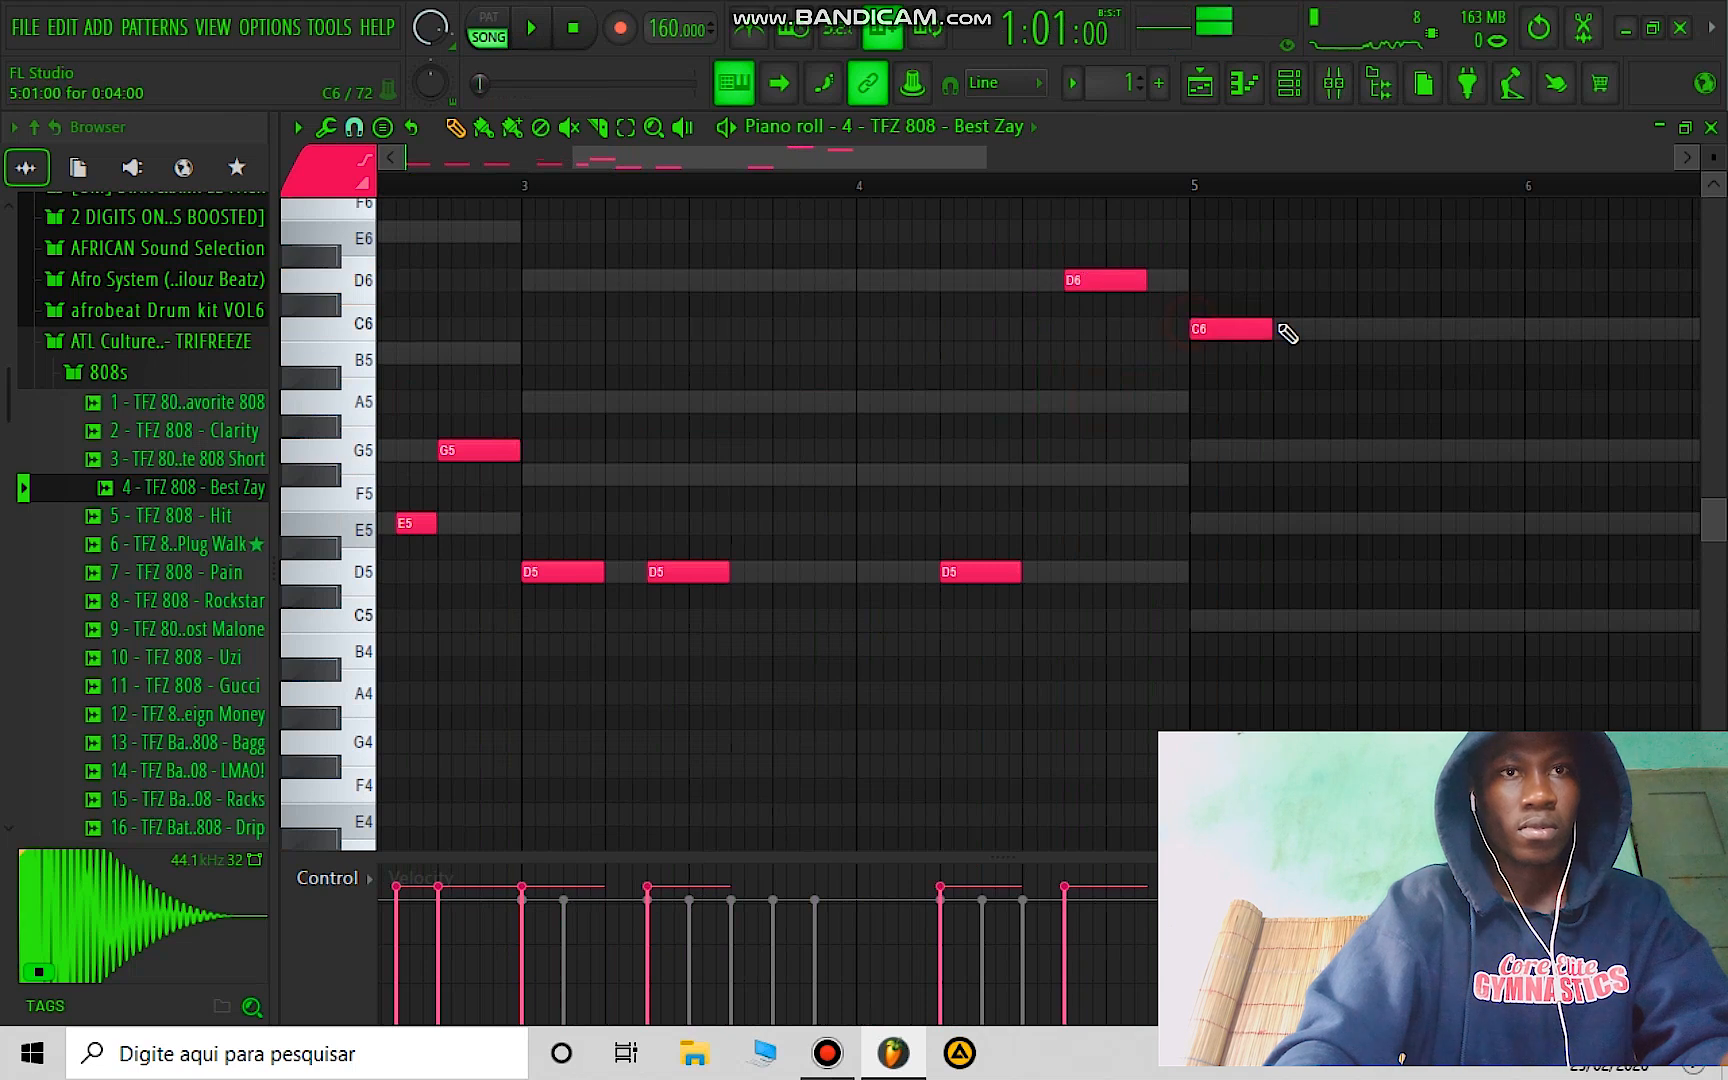
key(space)
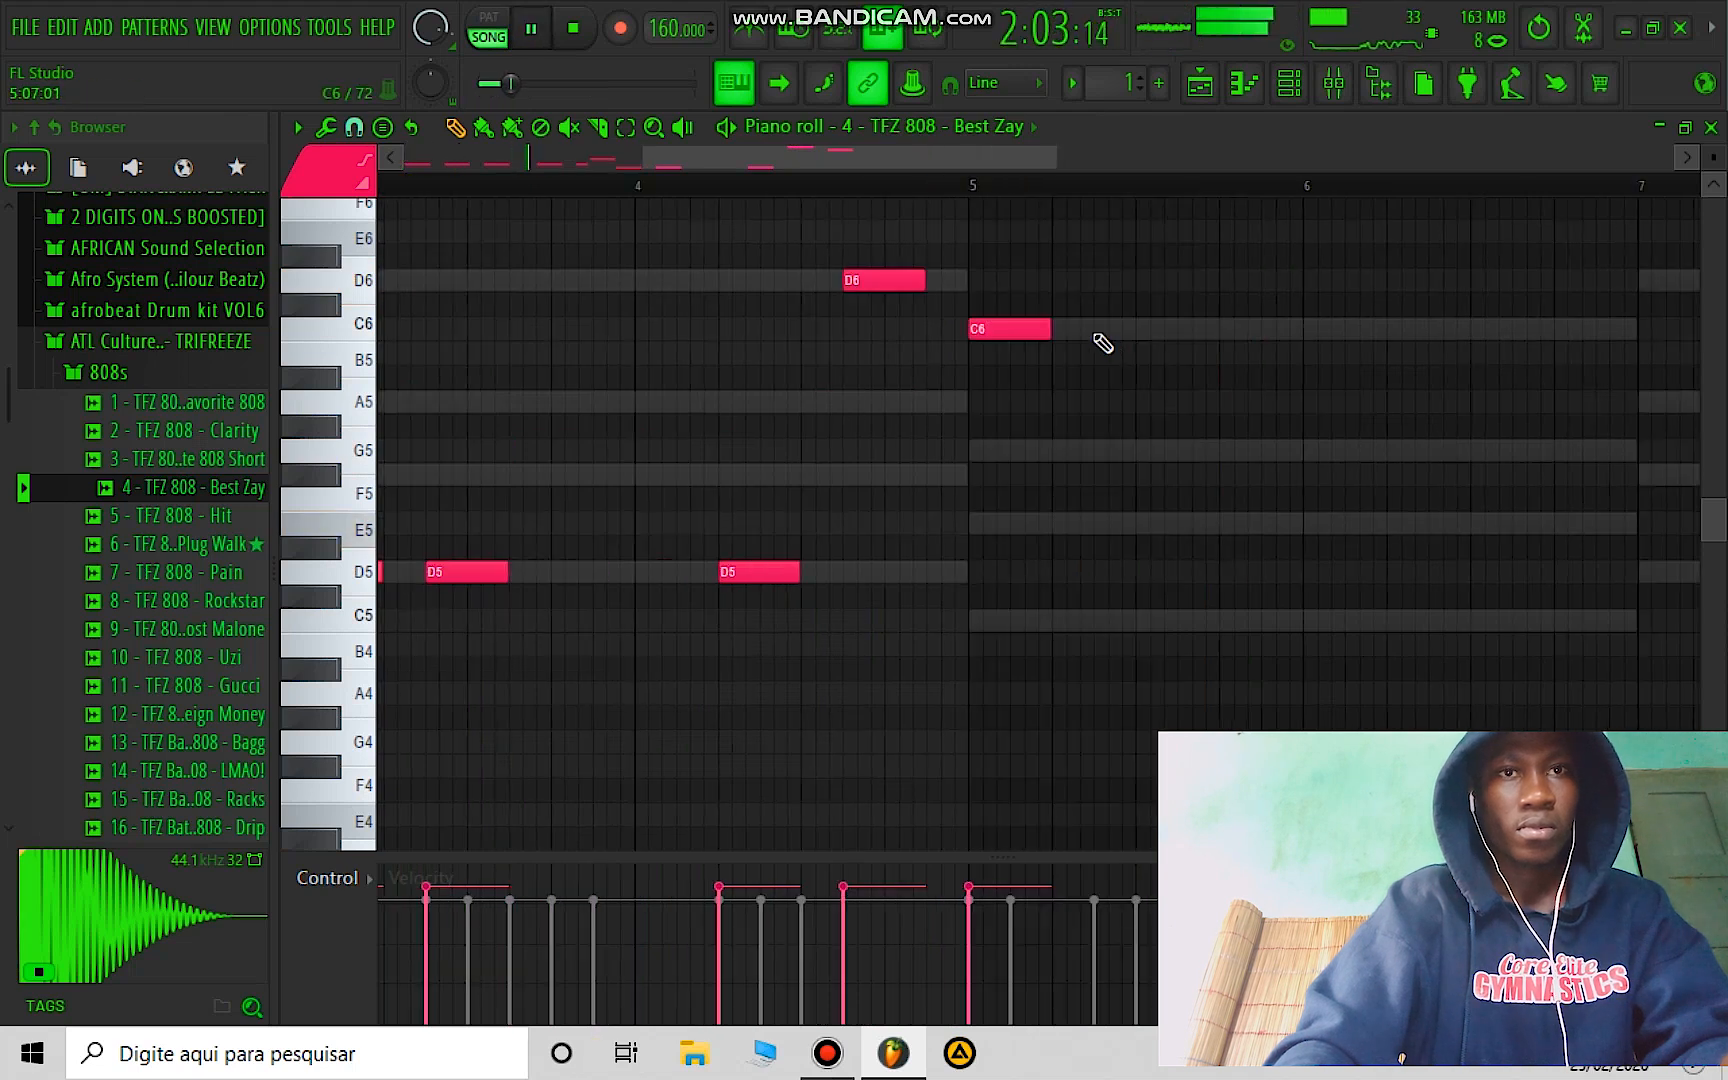
click(1097, 328)
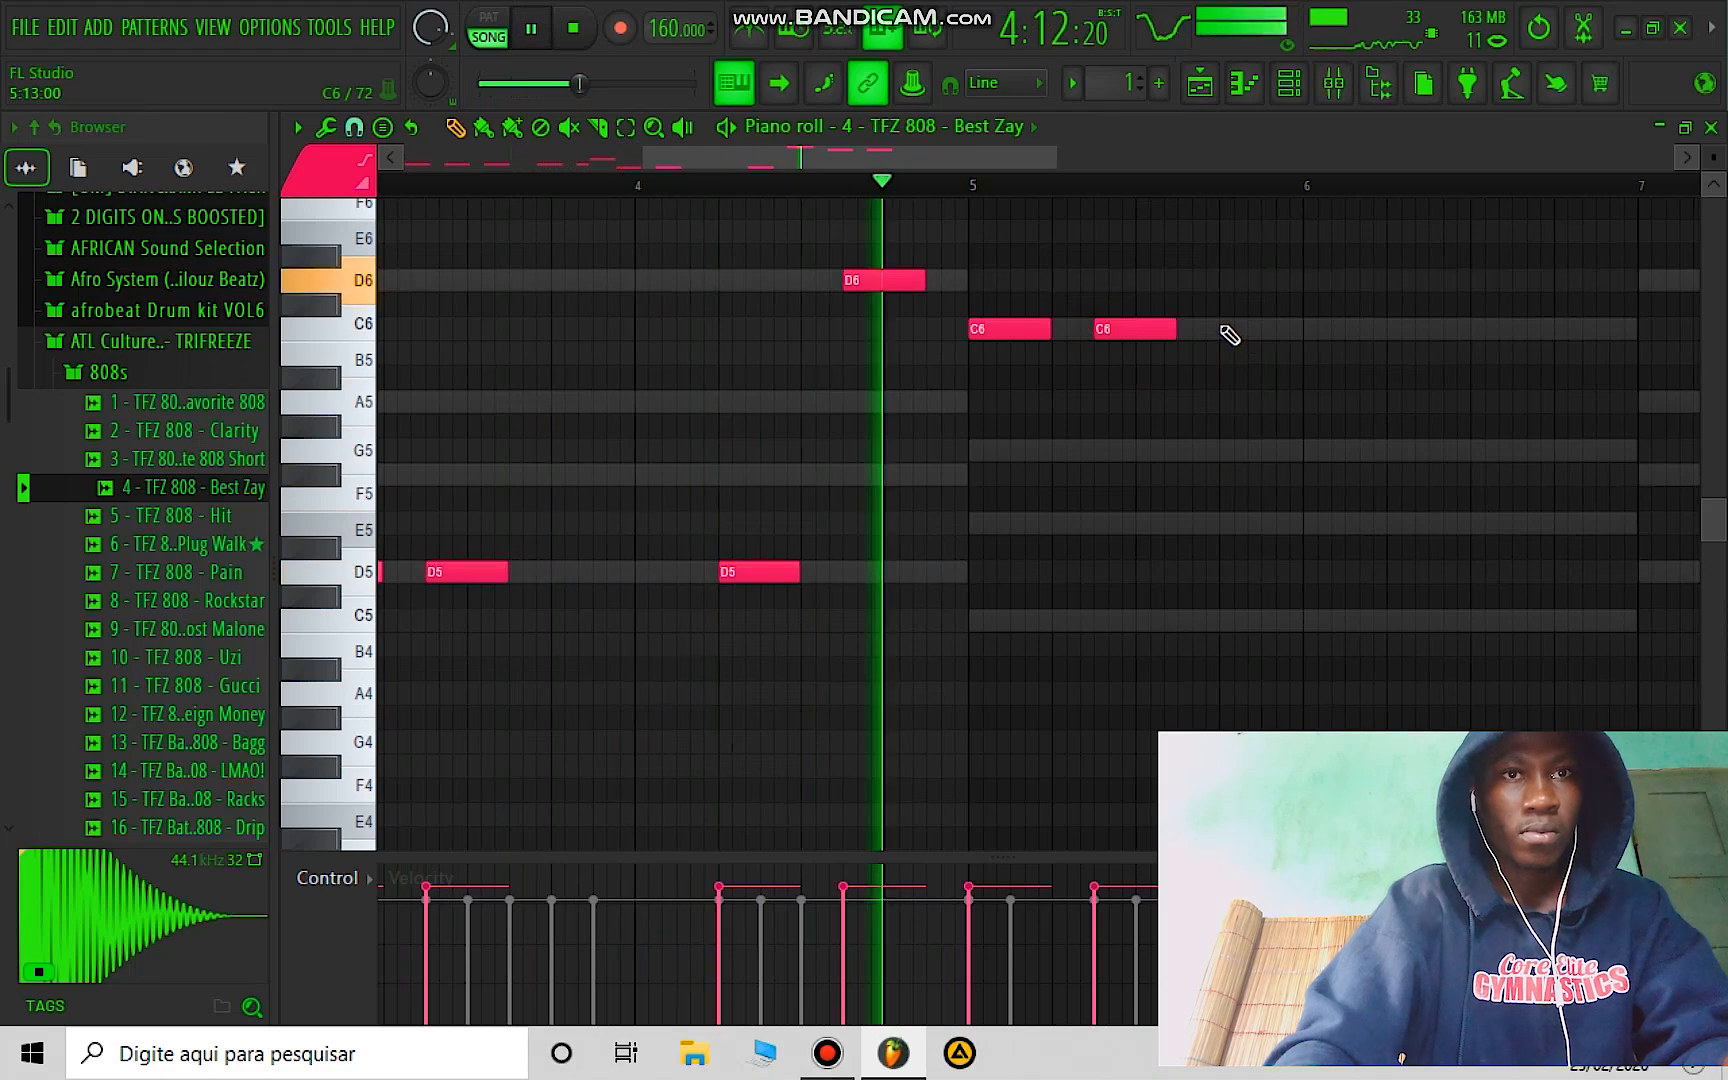
click(1225, 328)
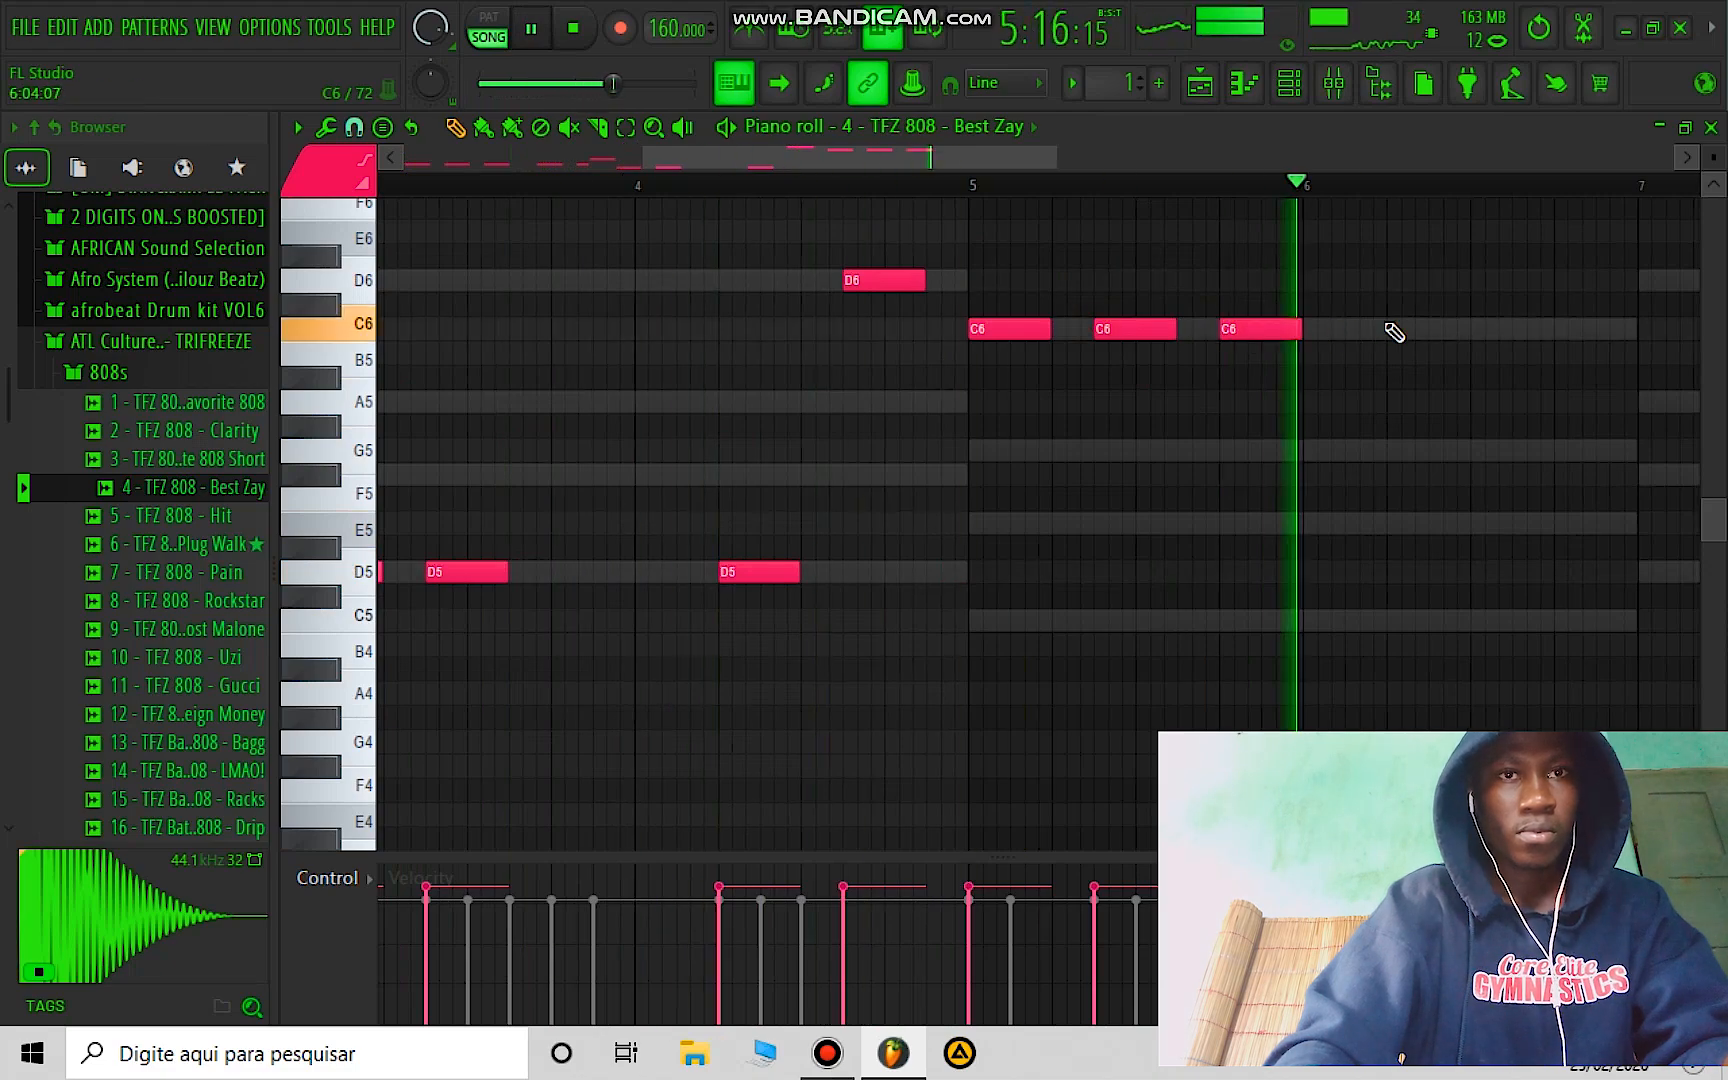
click(1390, 328)
click(1515, 328)
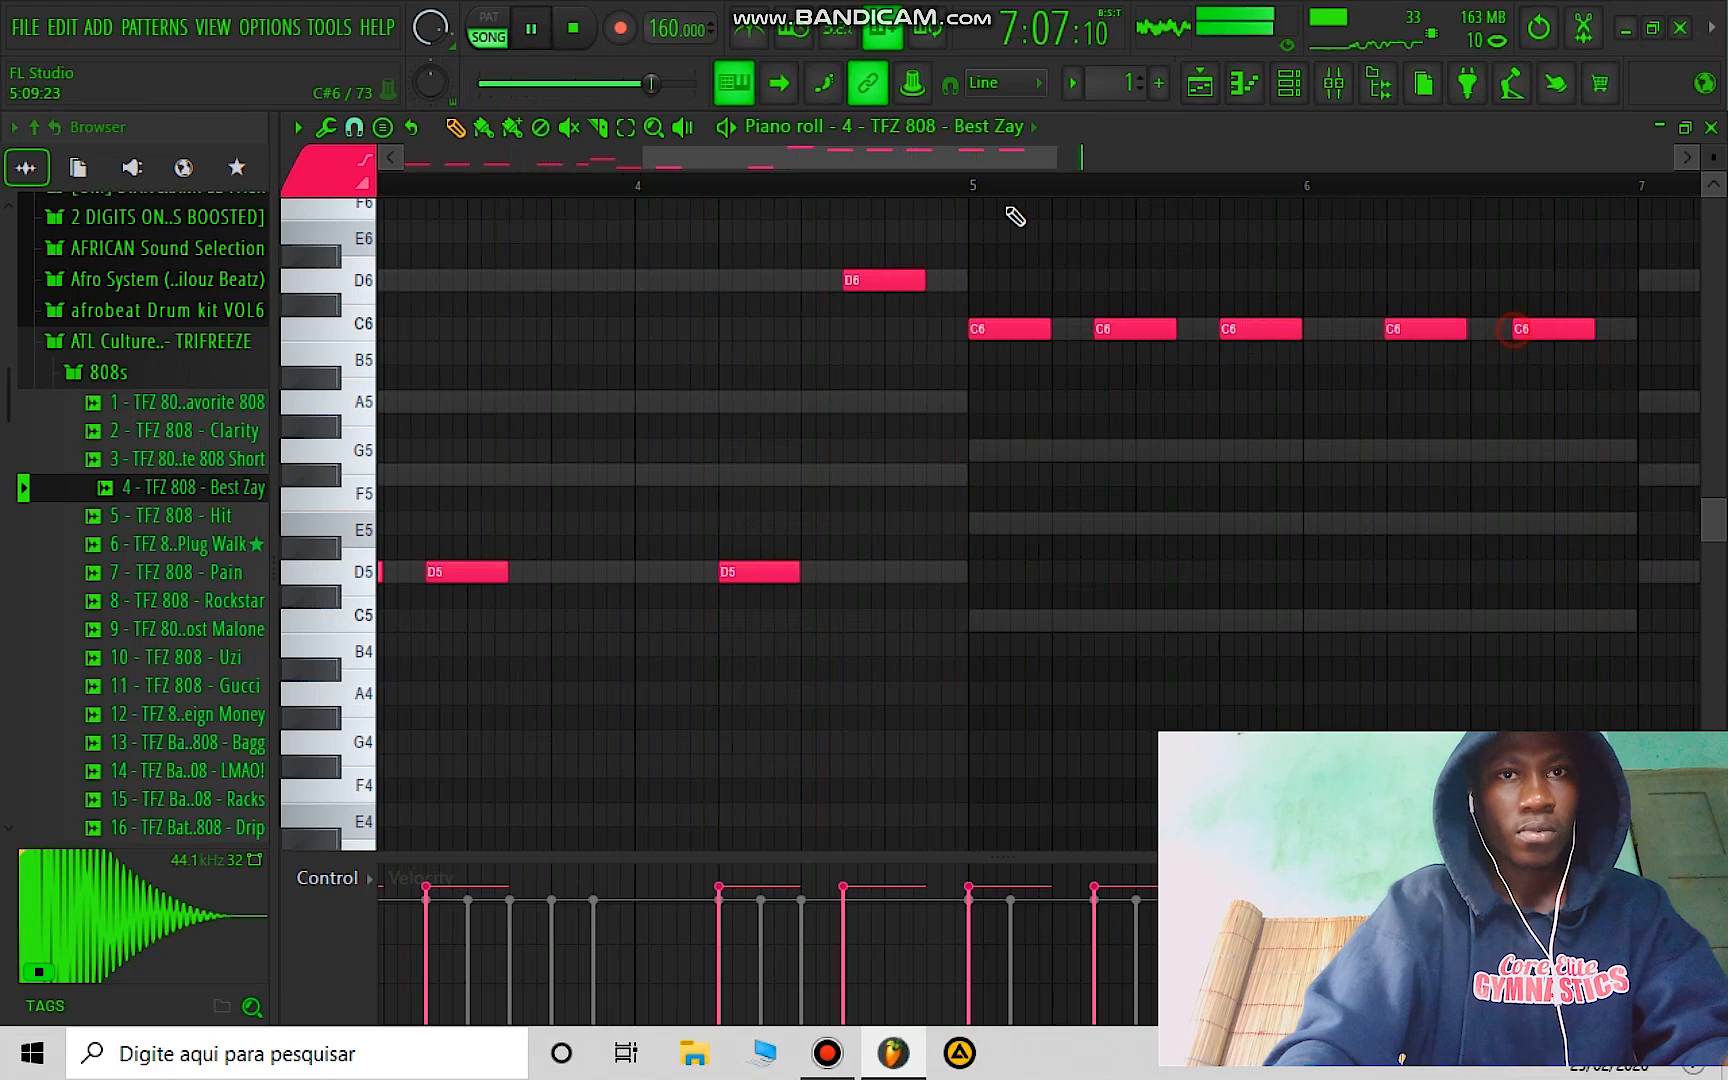
Step: Add five four-step D6 notes across bars 7 and 8, at 7:01, 7:07, 7:13, 8:05 and 8:11
drag(855, 157, 1071, 200)
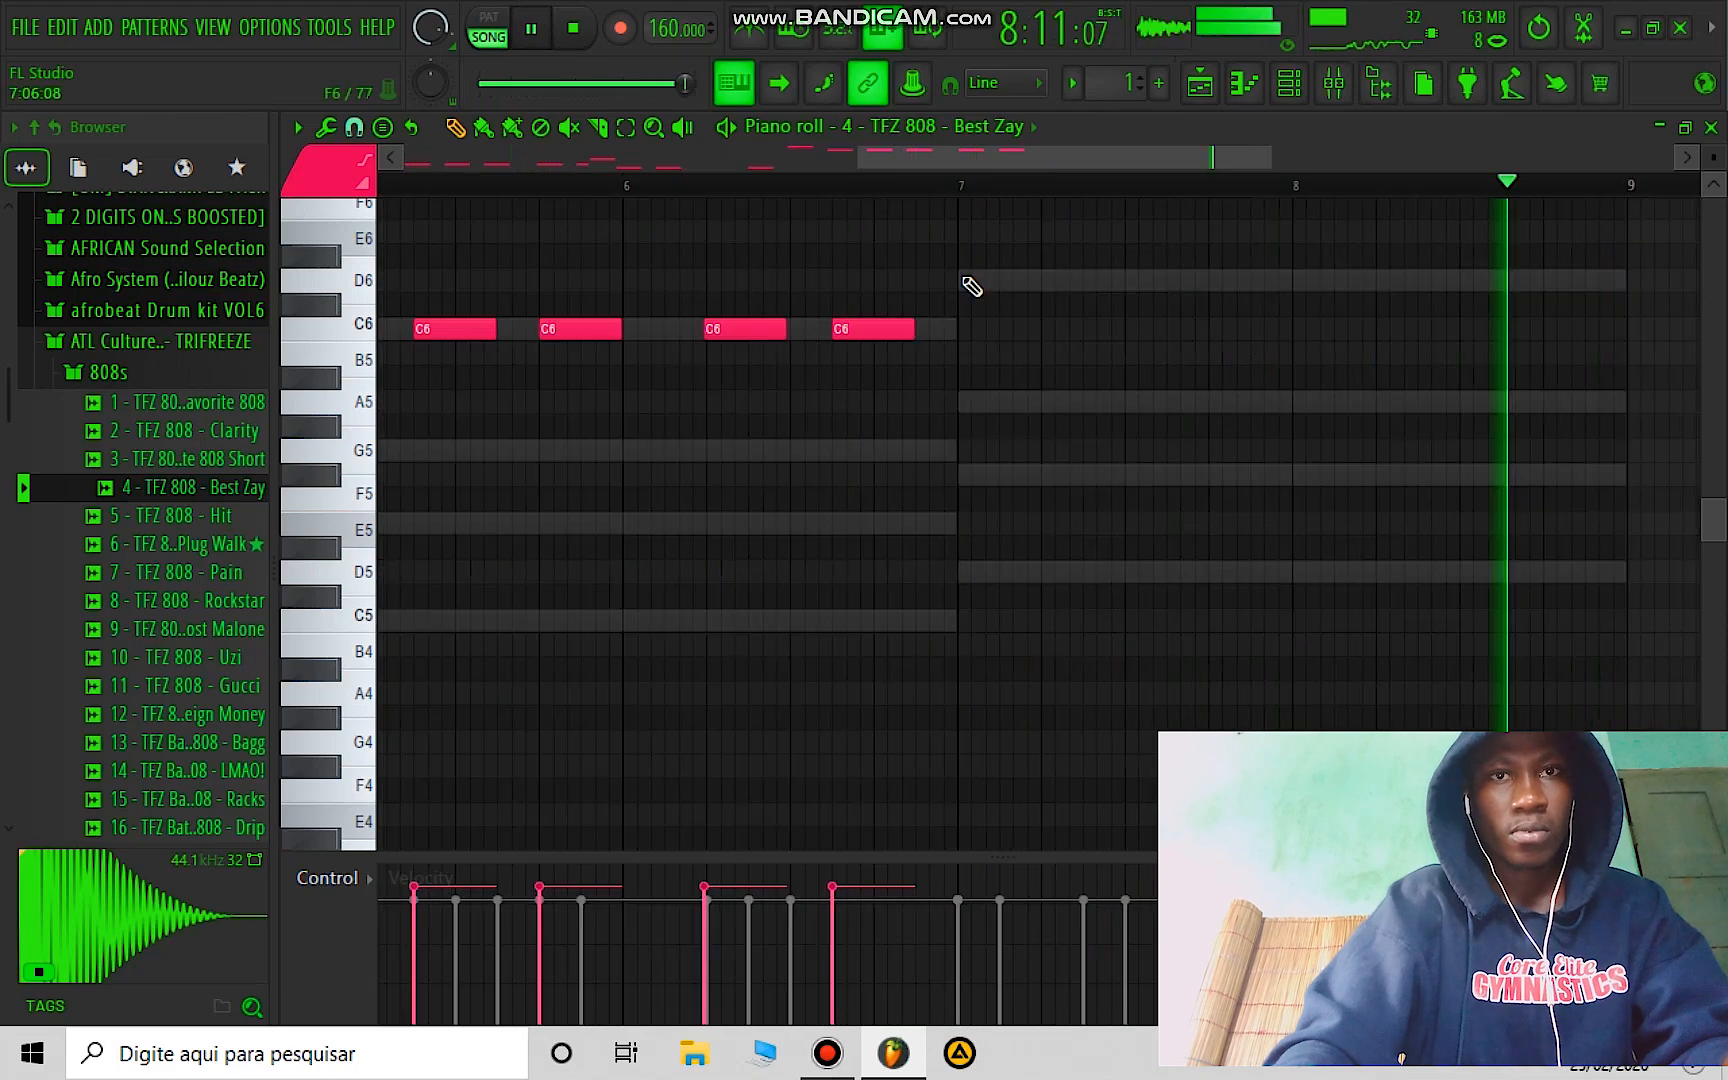
click(965, 282)
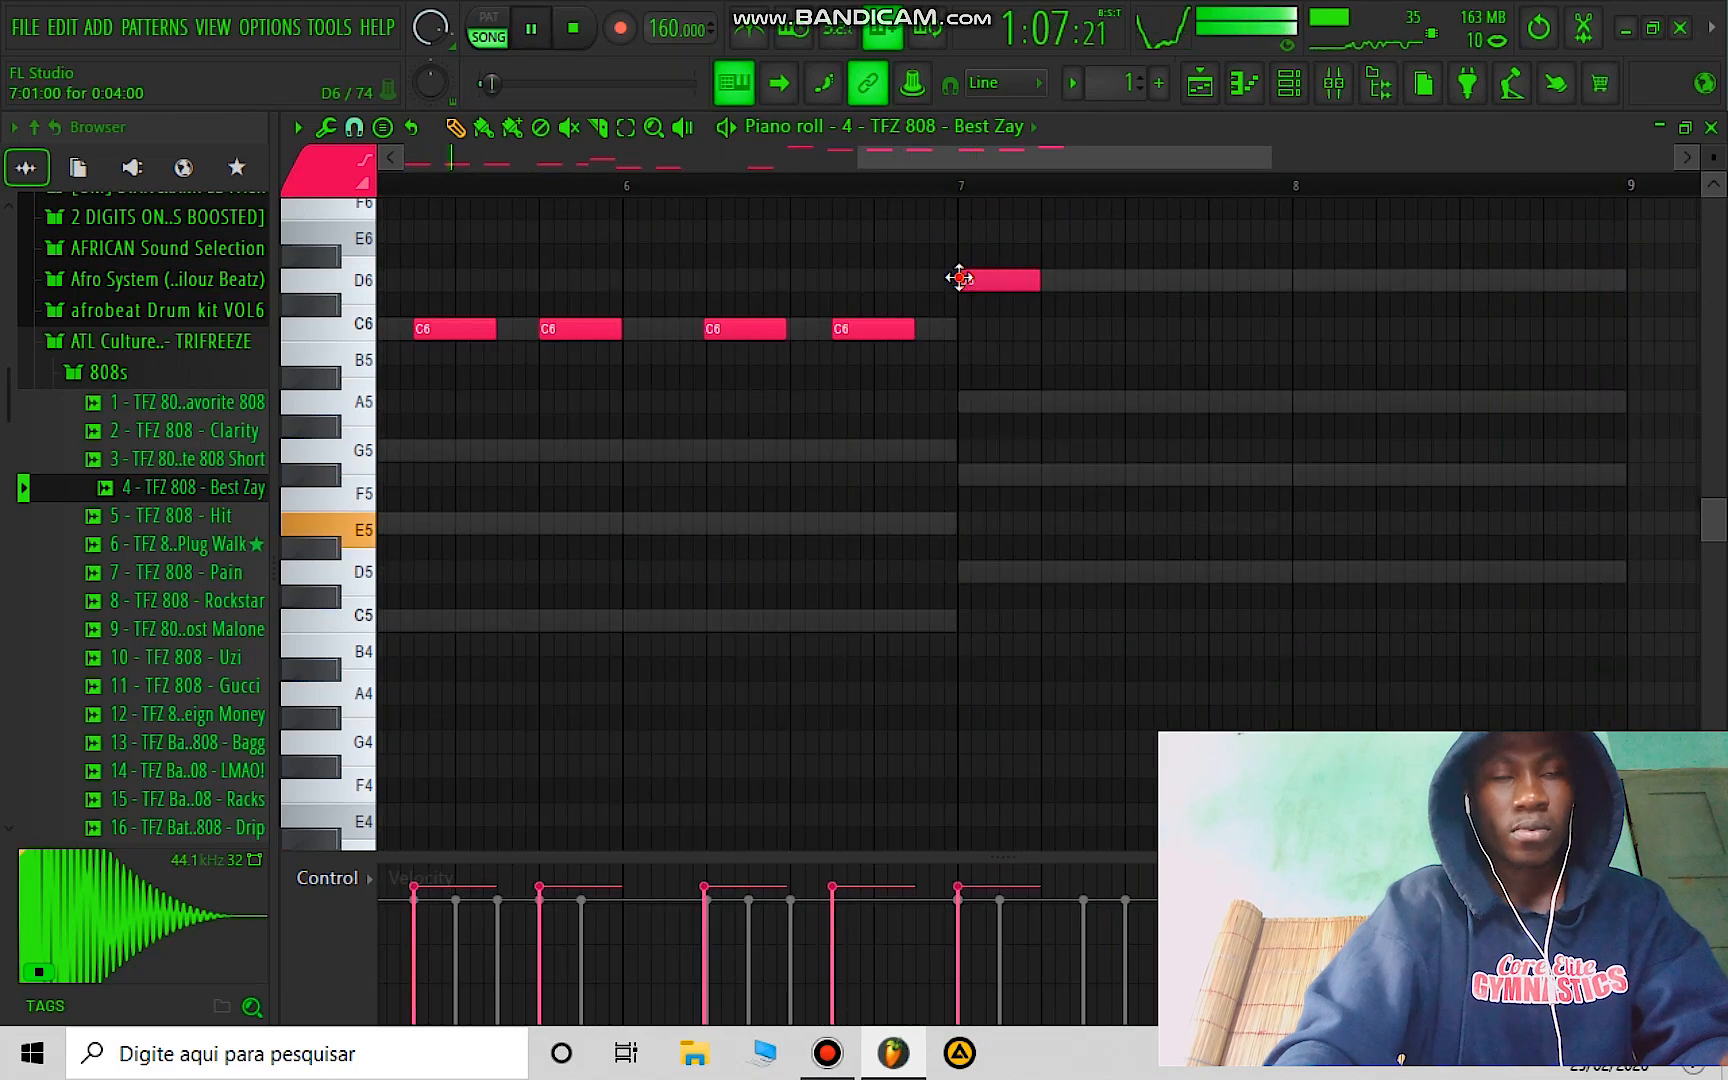
click(1085, 280)
click(1217, 282)
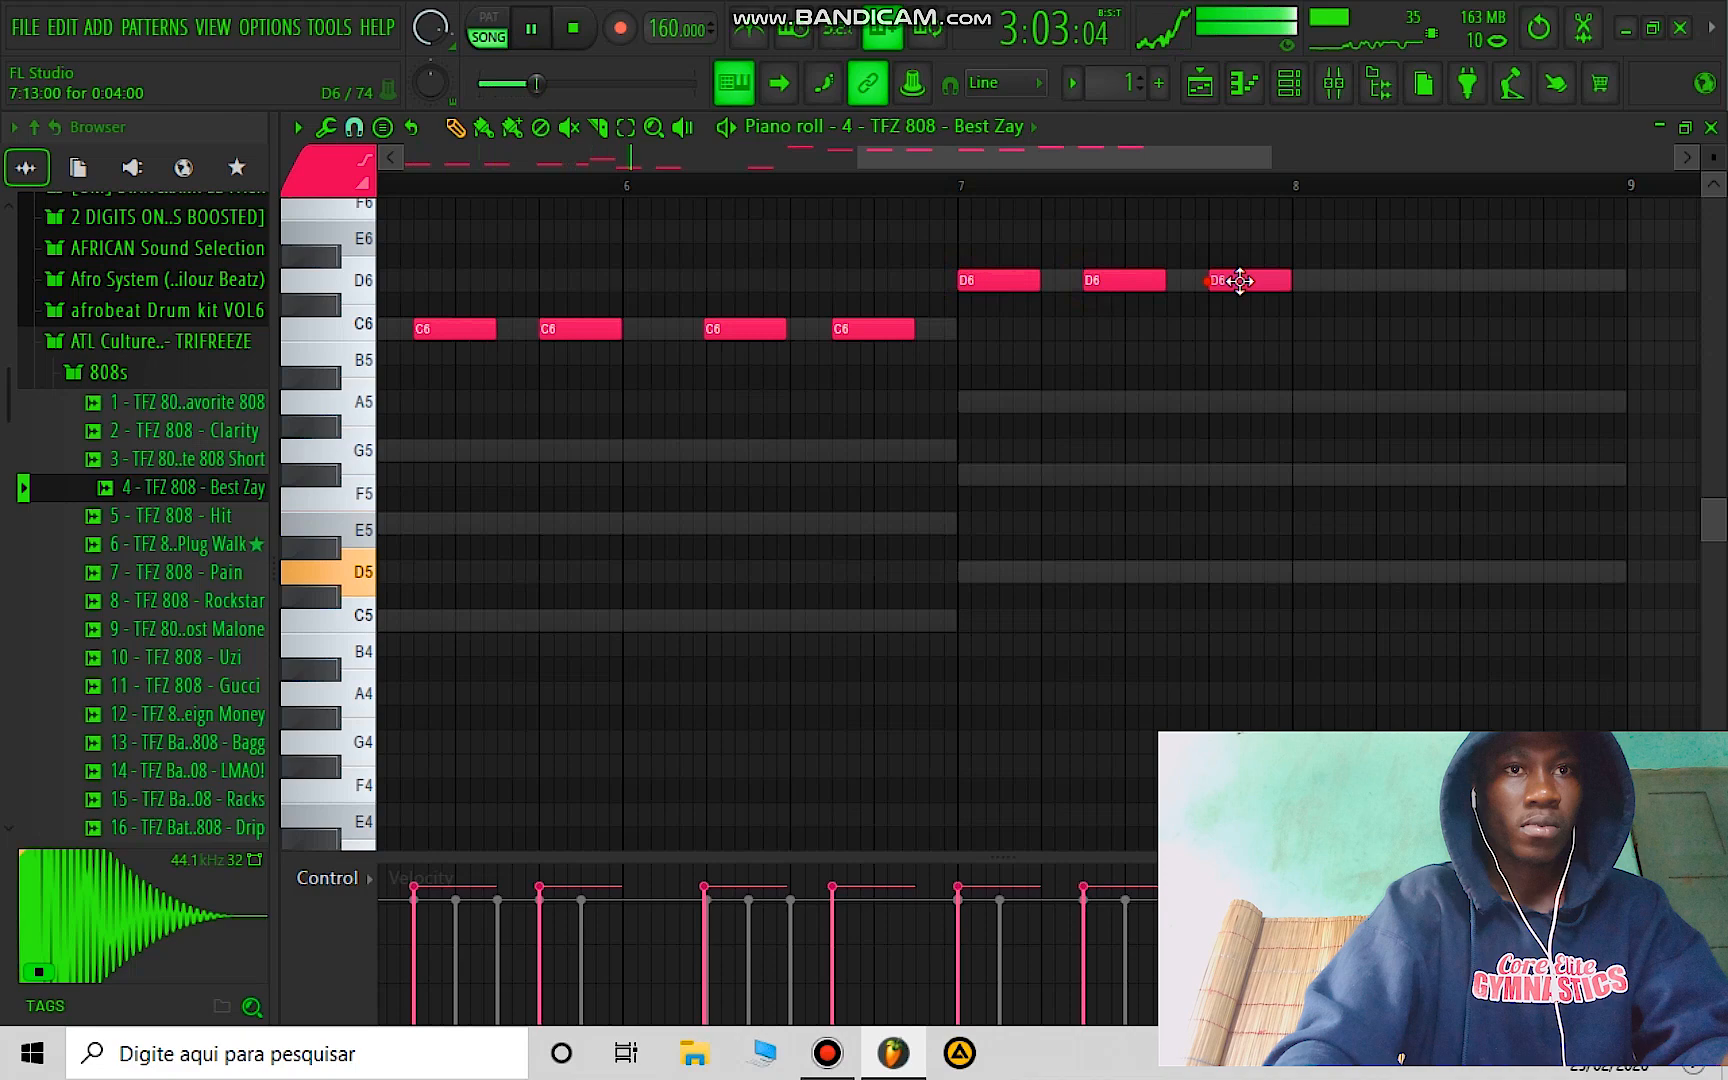
click(1386, 282)
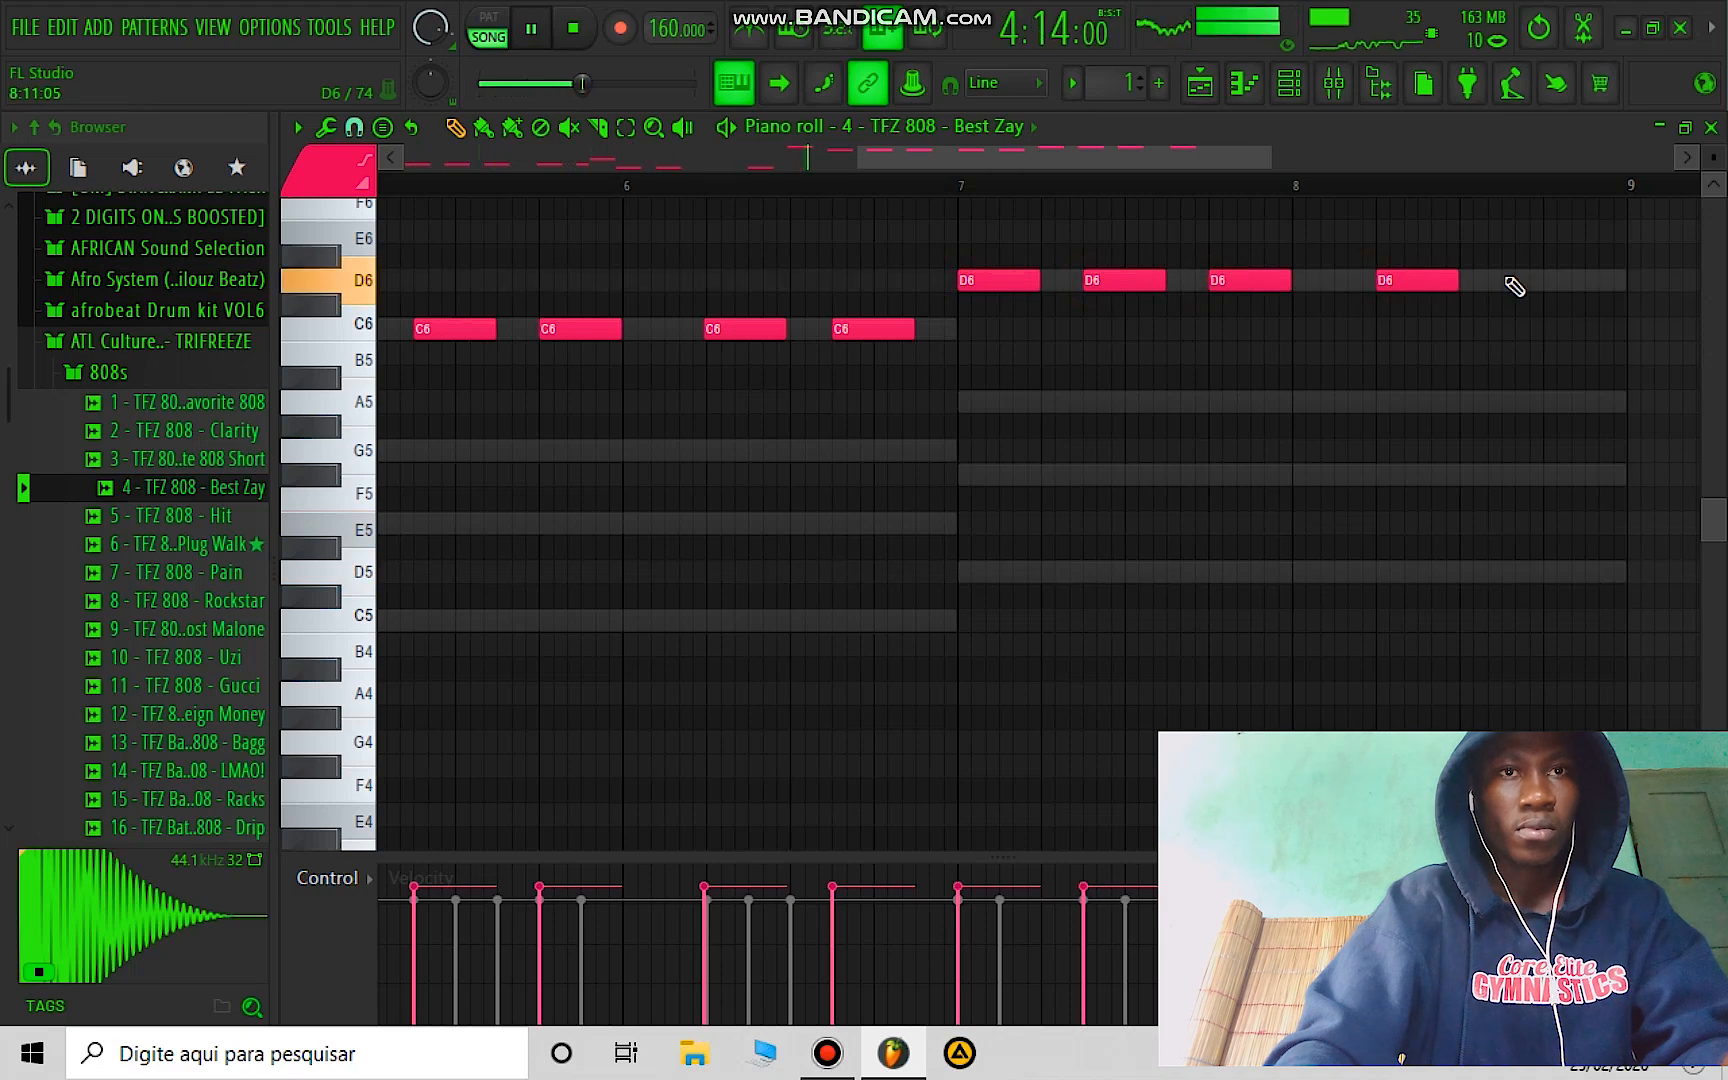
click(1510, 282)
Step: Raise the note at 8:11 to E6 and listen through the whole 808 line
scroll(1412, 203, down, 3)
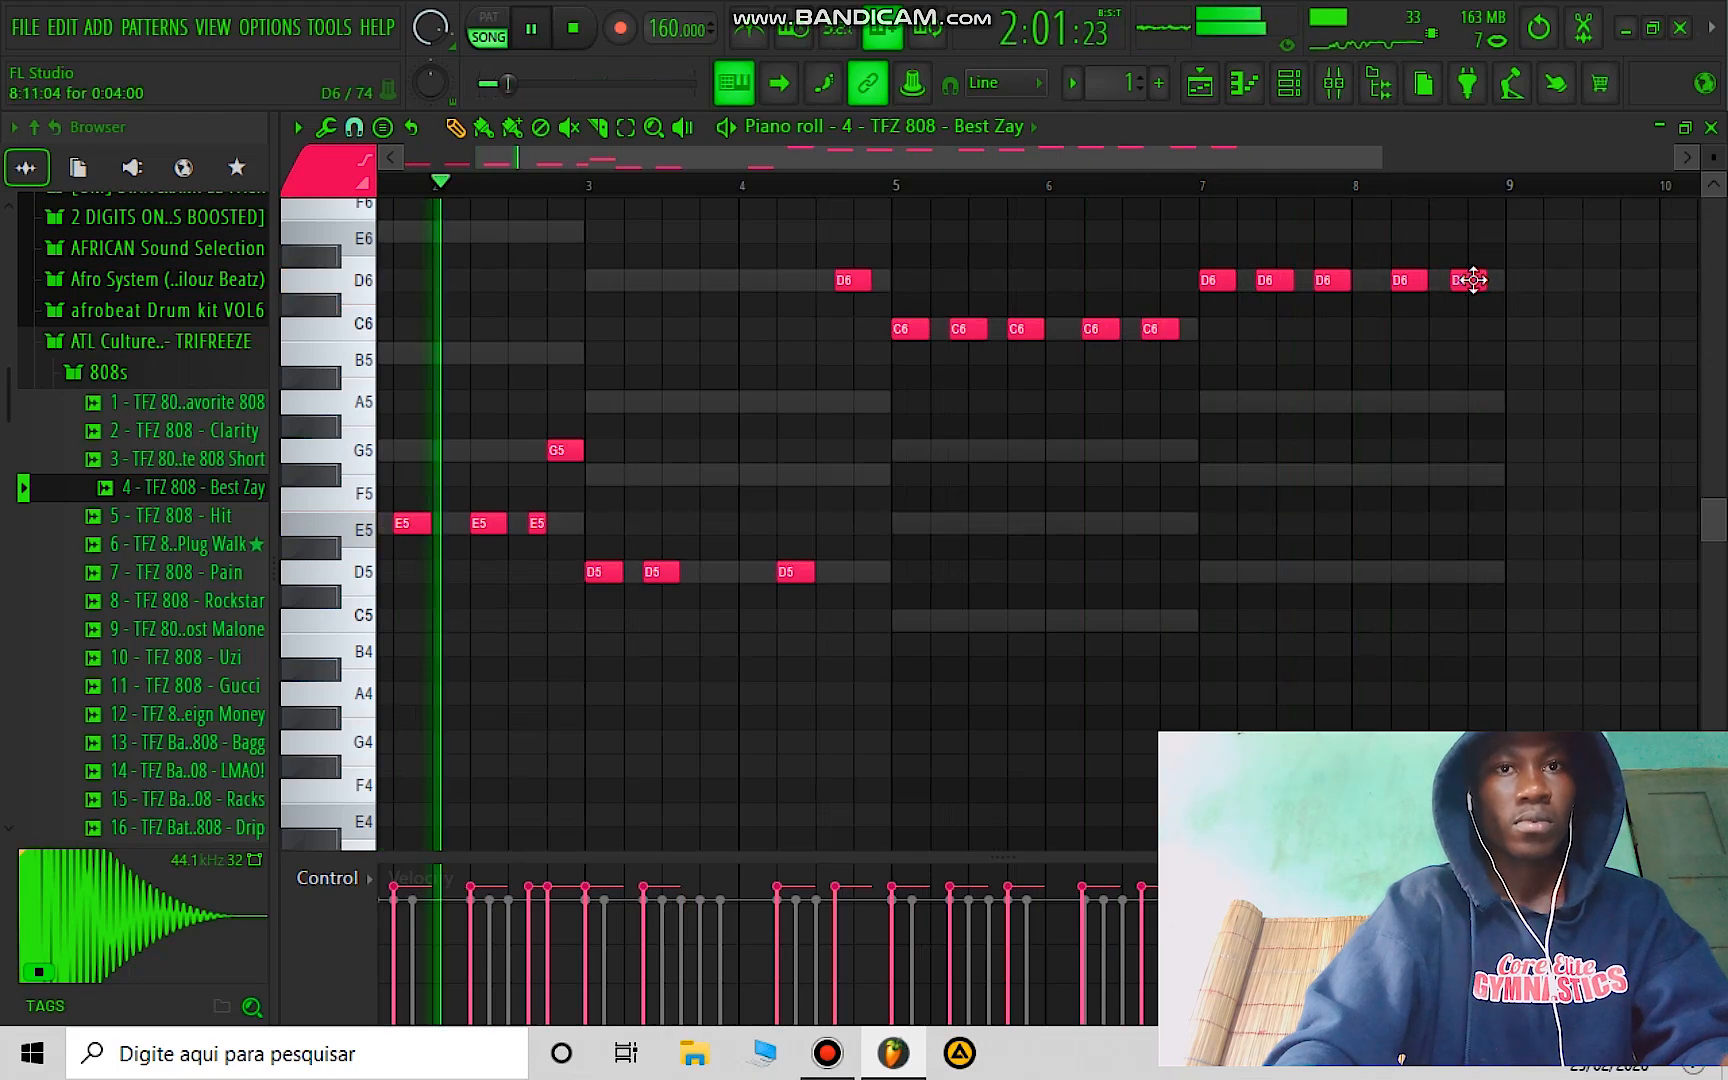
drag(1474, 280, 1478, 215)
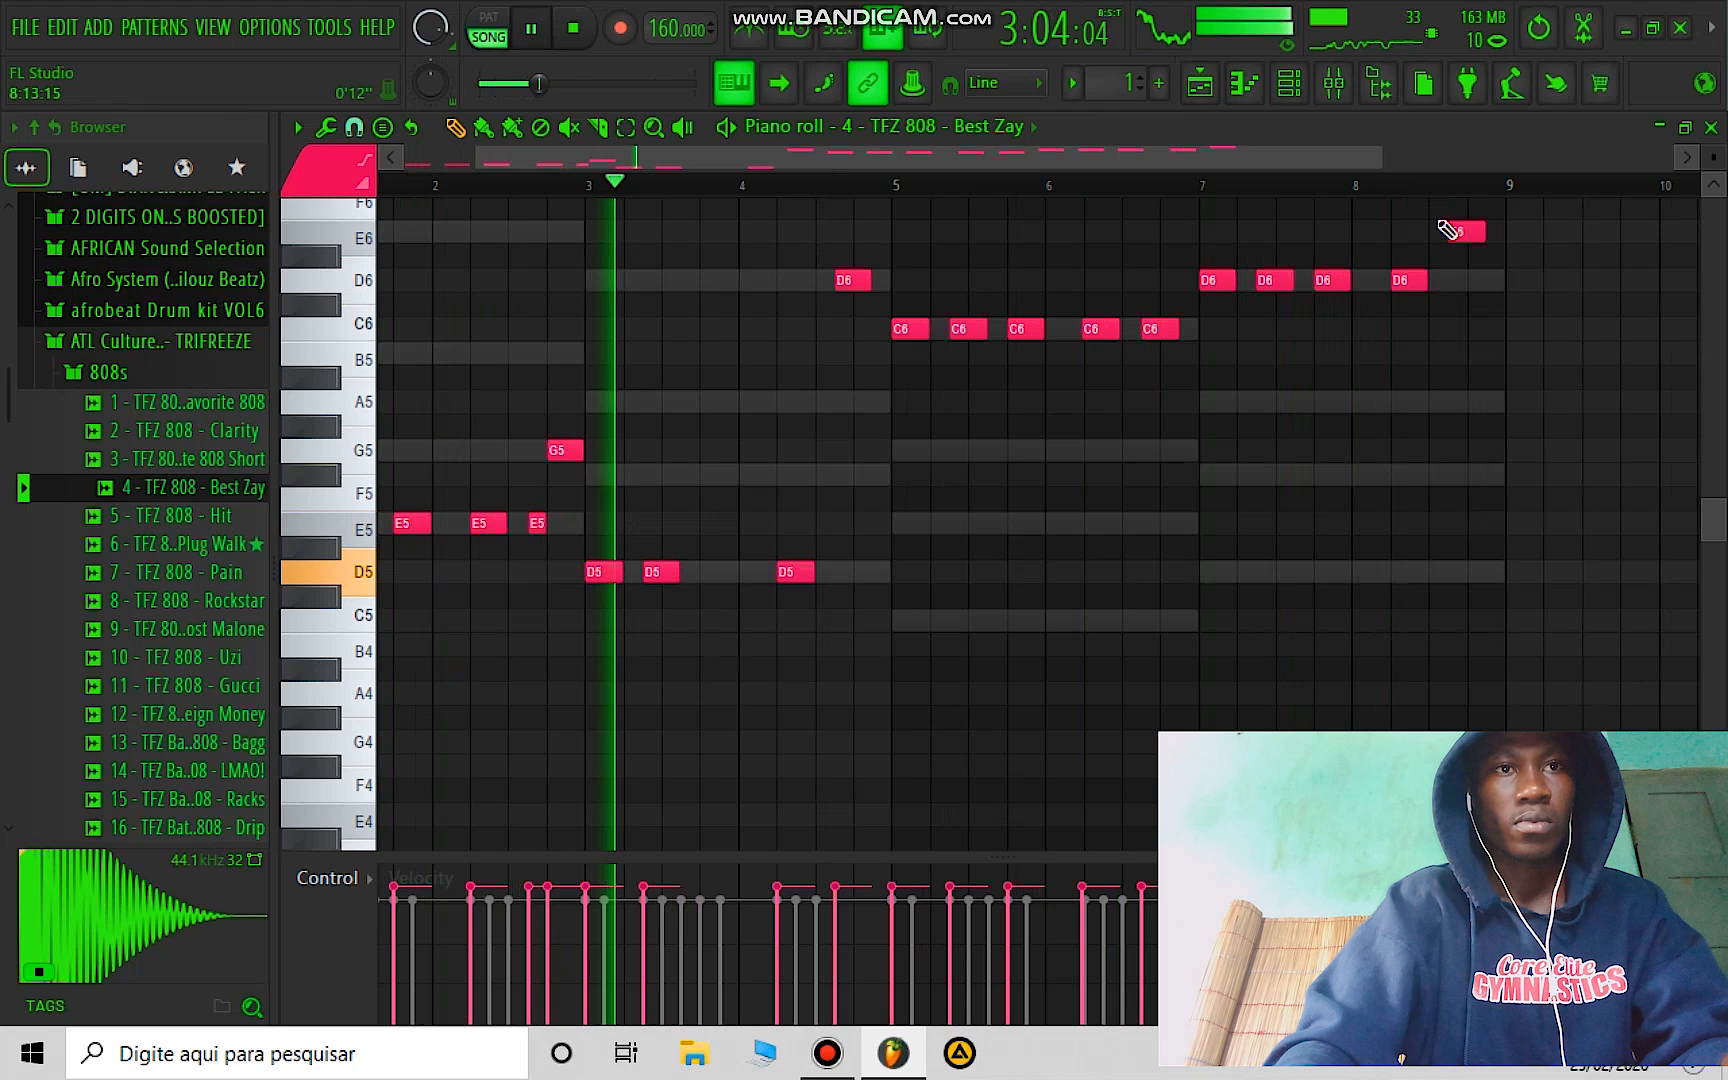
scroll(1458, 228, up, 3)
scroll(1430, 198, down, 5)
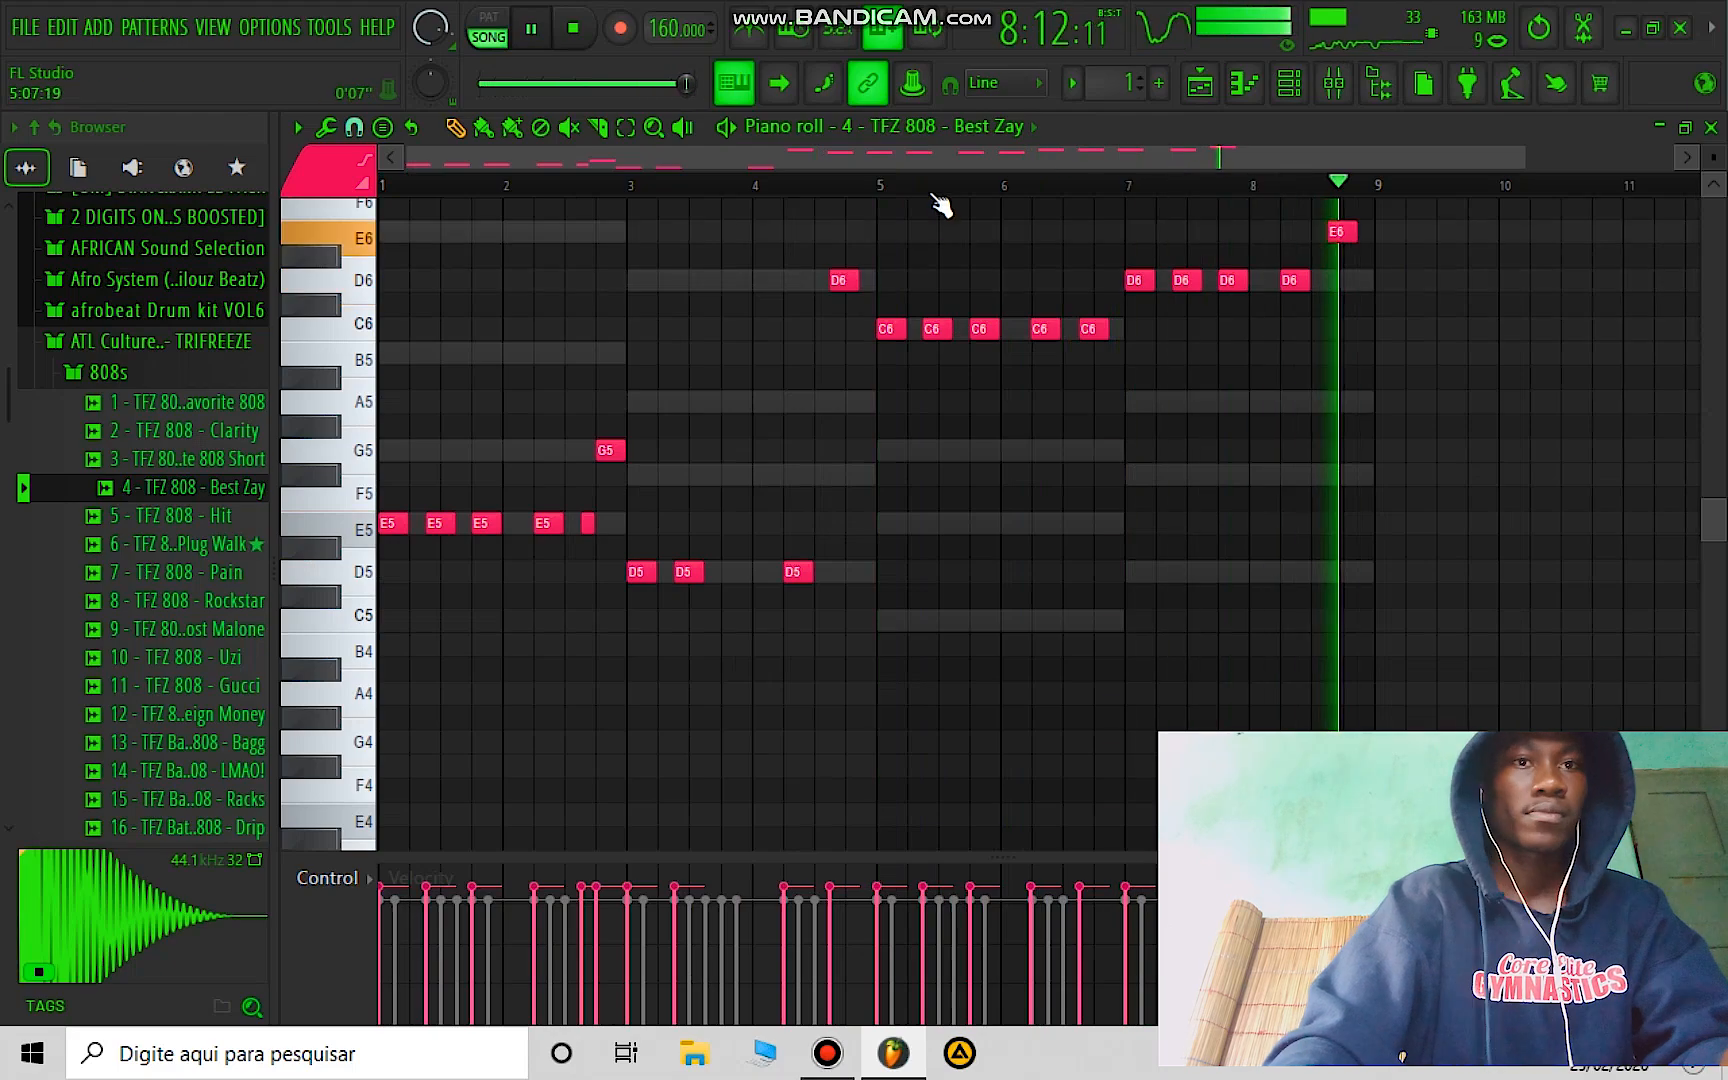
Step: Review the 808 notes across all eight bars during playback, up to the last E6 note, and stop playback
scroll(940, 205, up, 5)
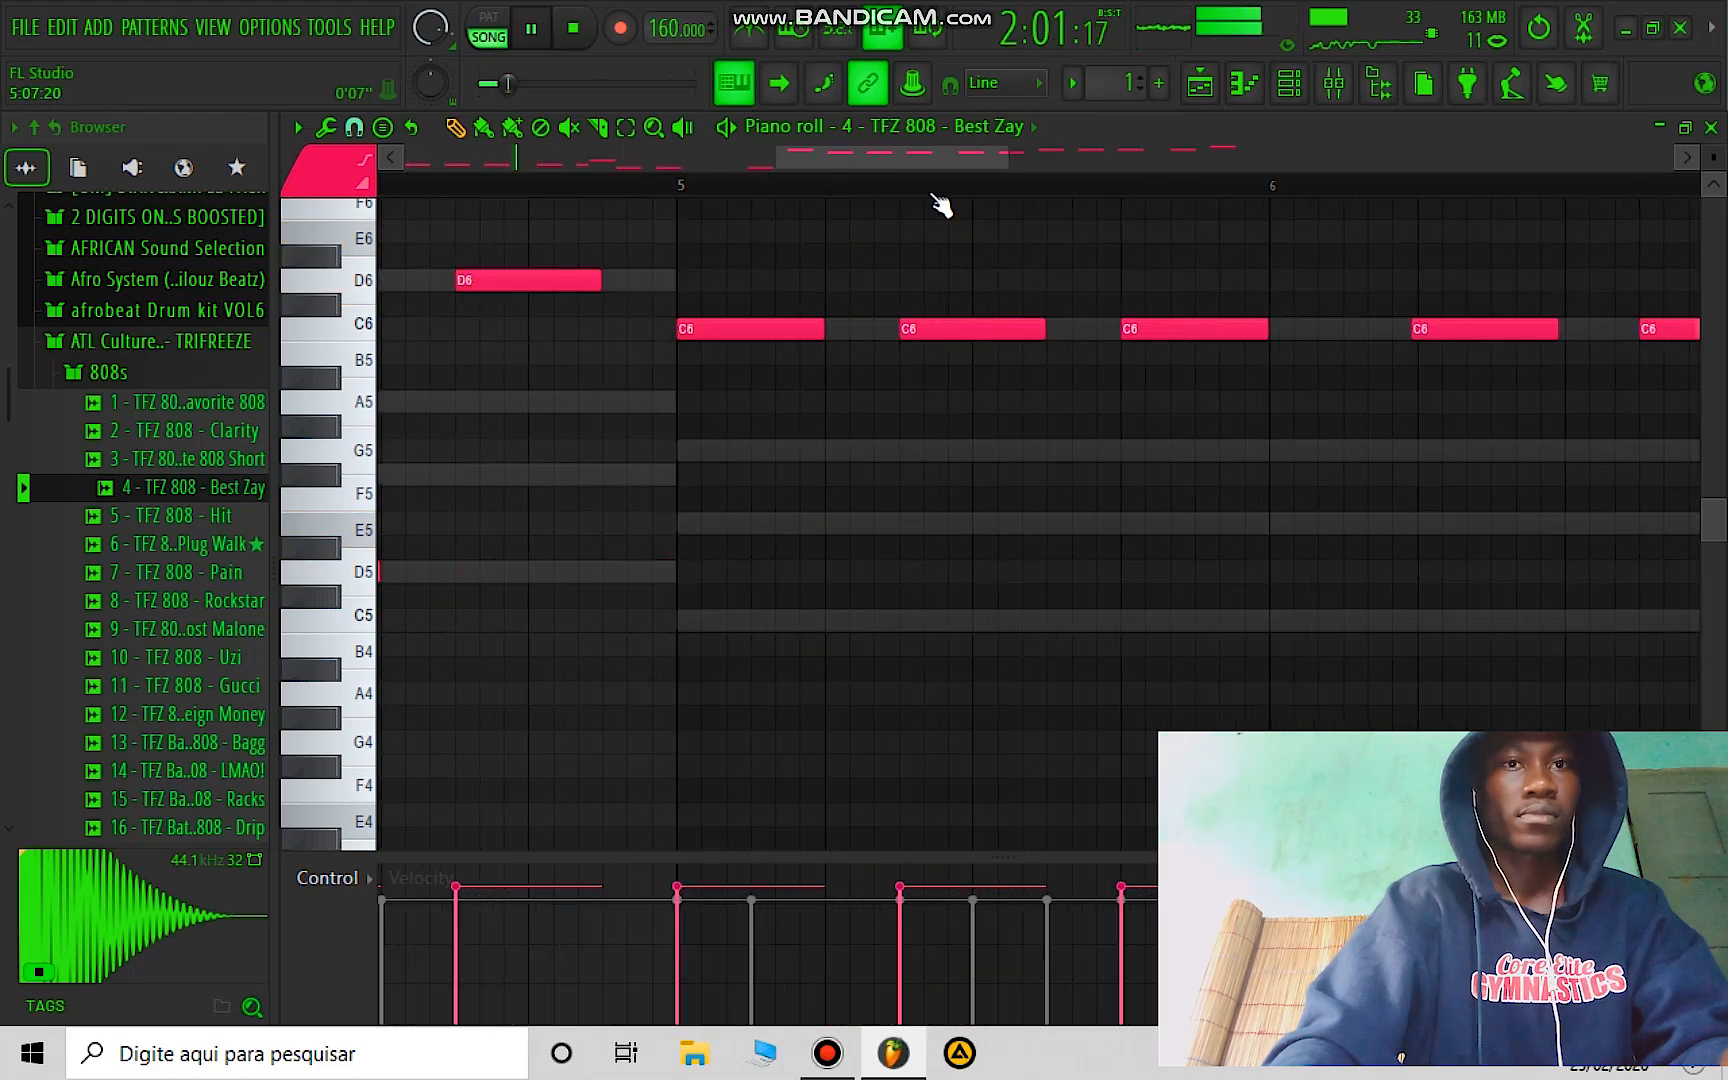
scroll(940, 205, down, 5)
scroll(940, 205, down, 1)
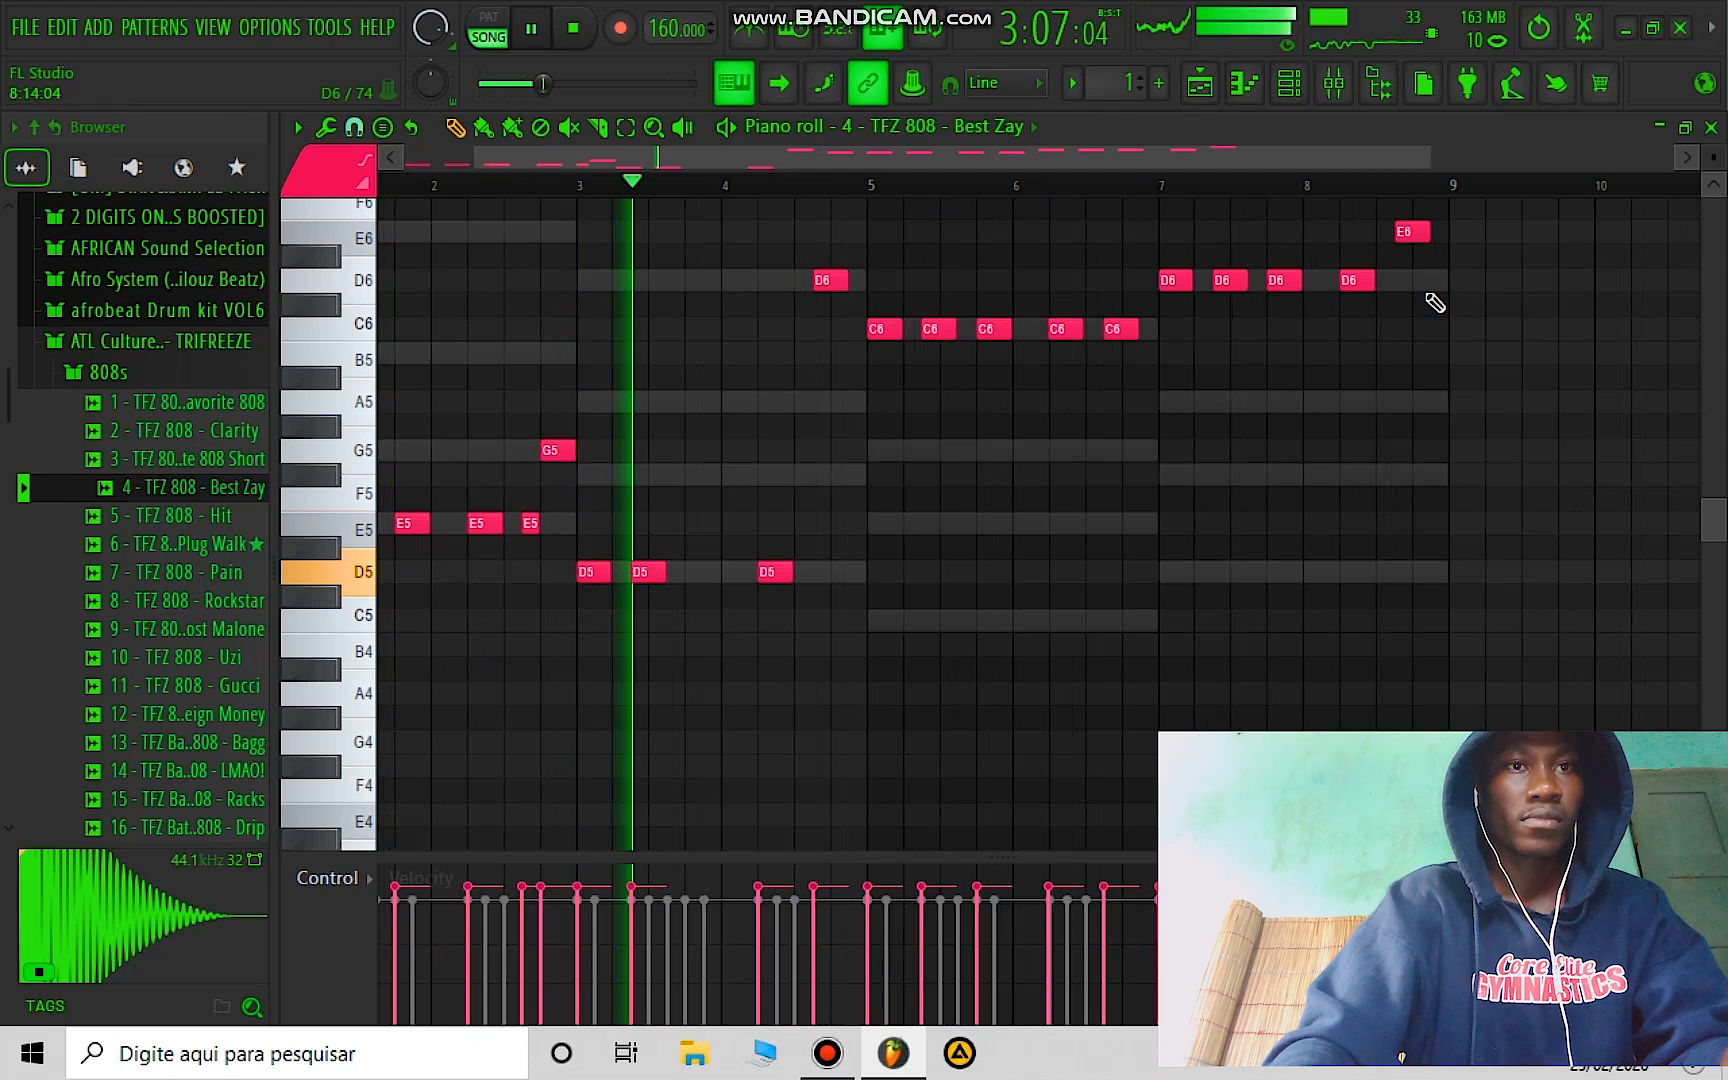
scroll(1425, 301, up, 3)
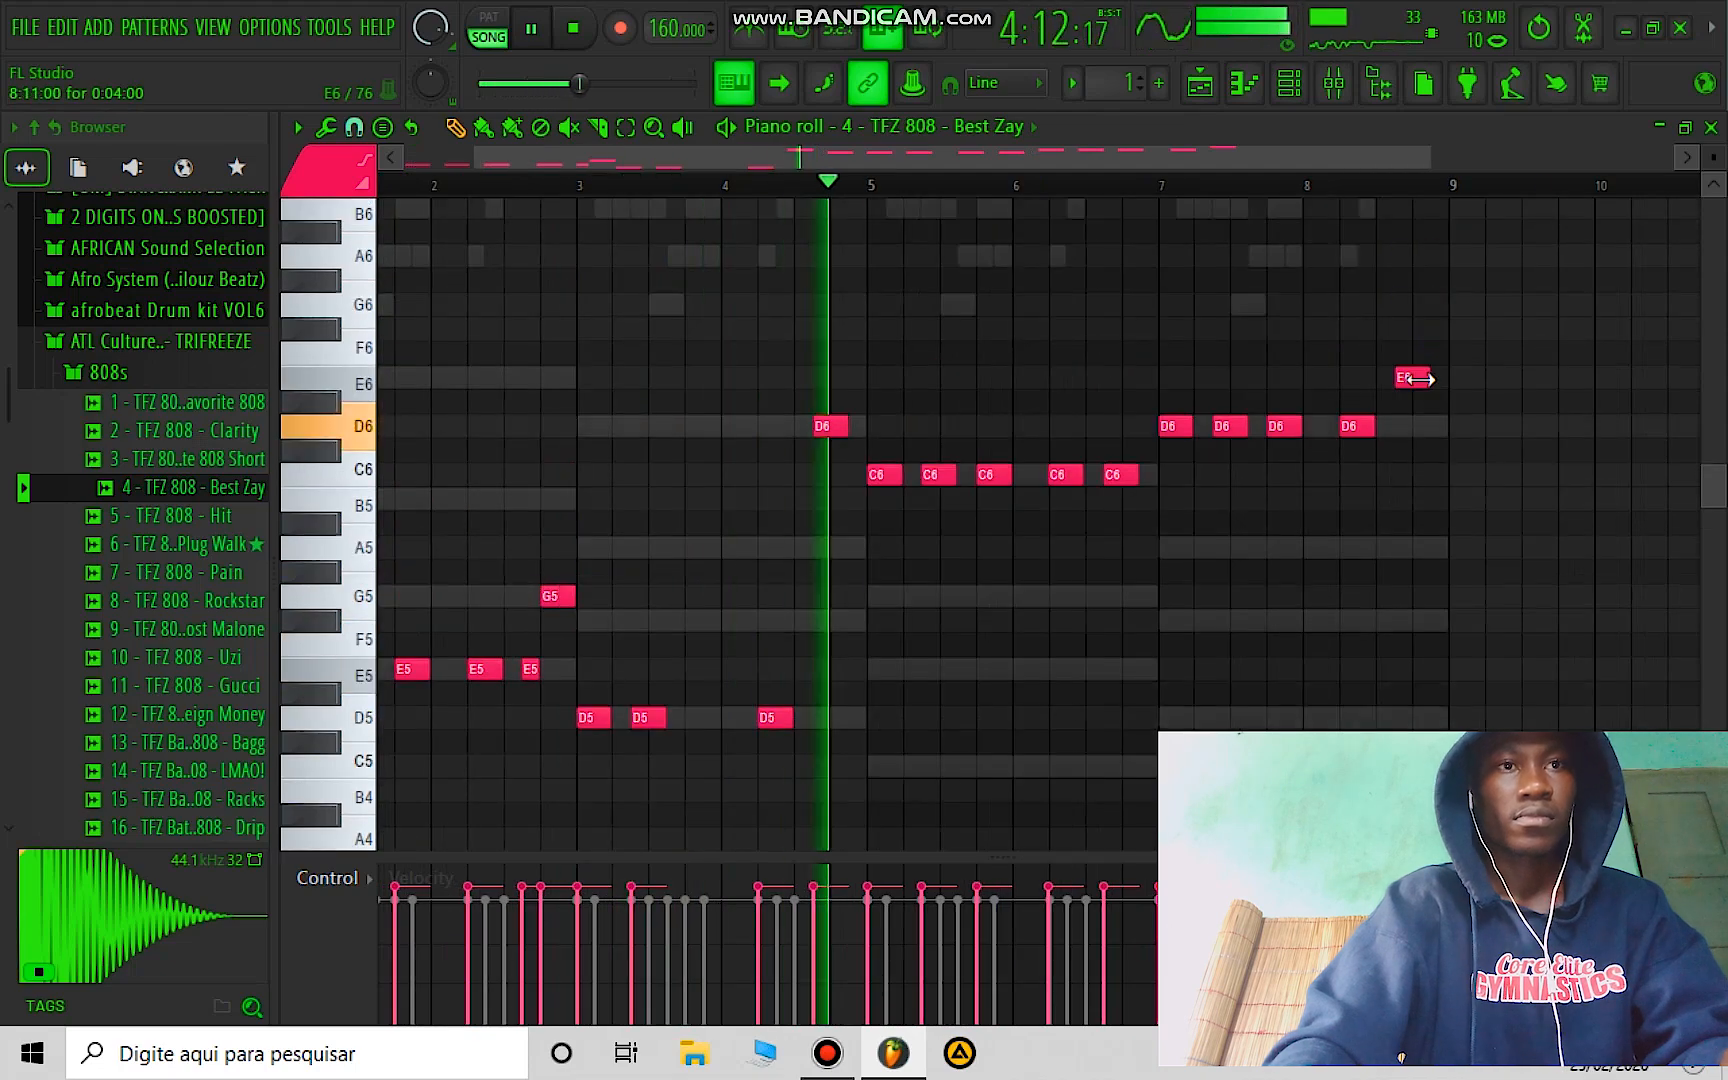
key(space)
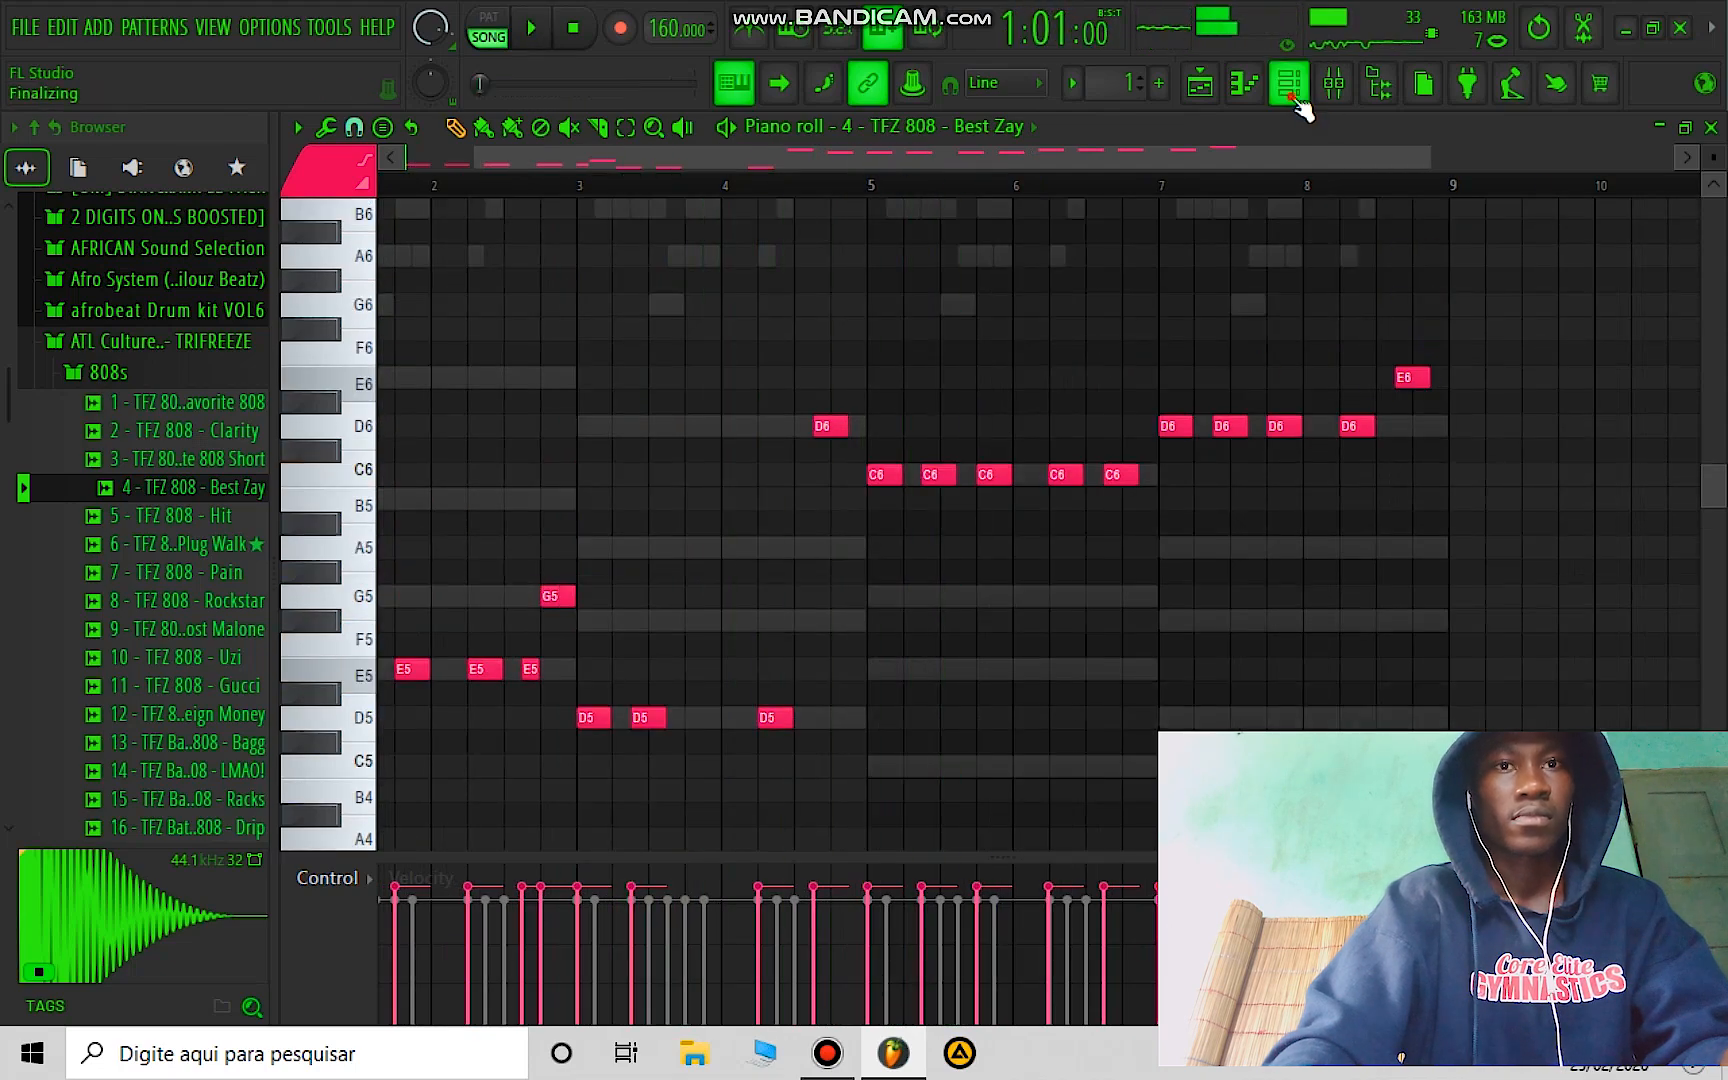
Step: Review the FL Keys chords and melody in the piano roll during playback, and finish listening with the playlist open before stopping
click(1300, 102)
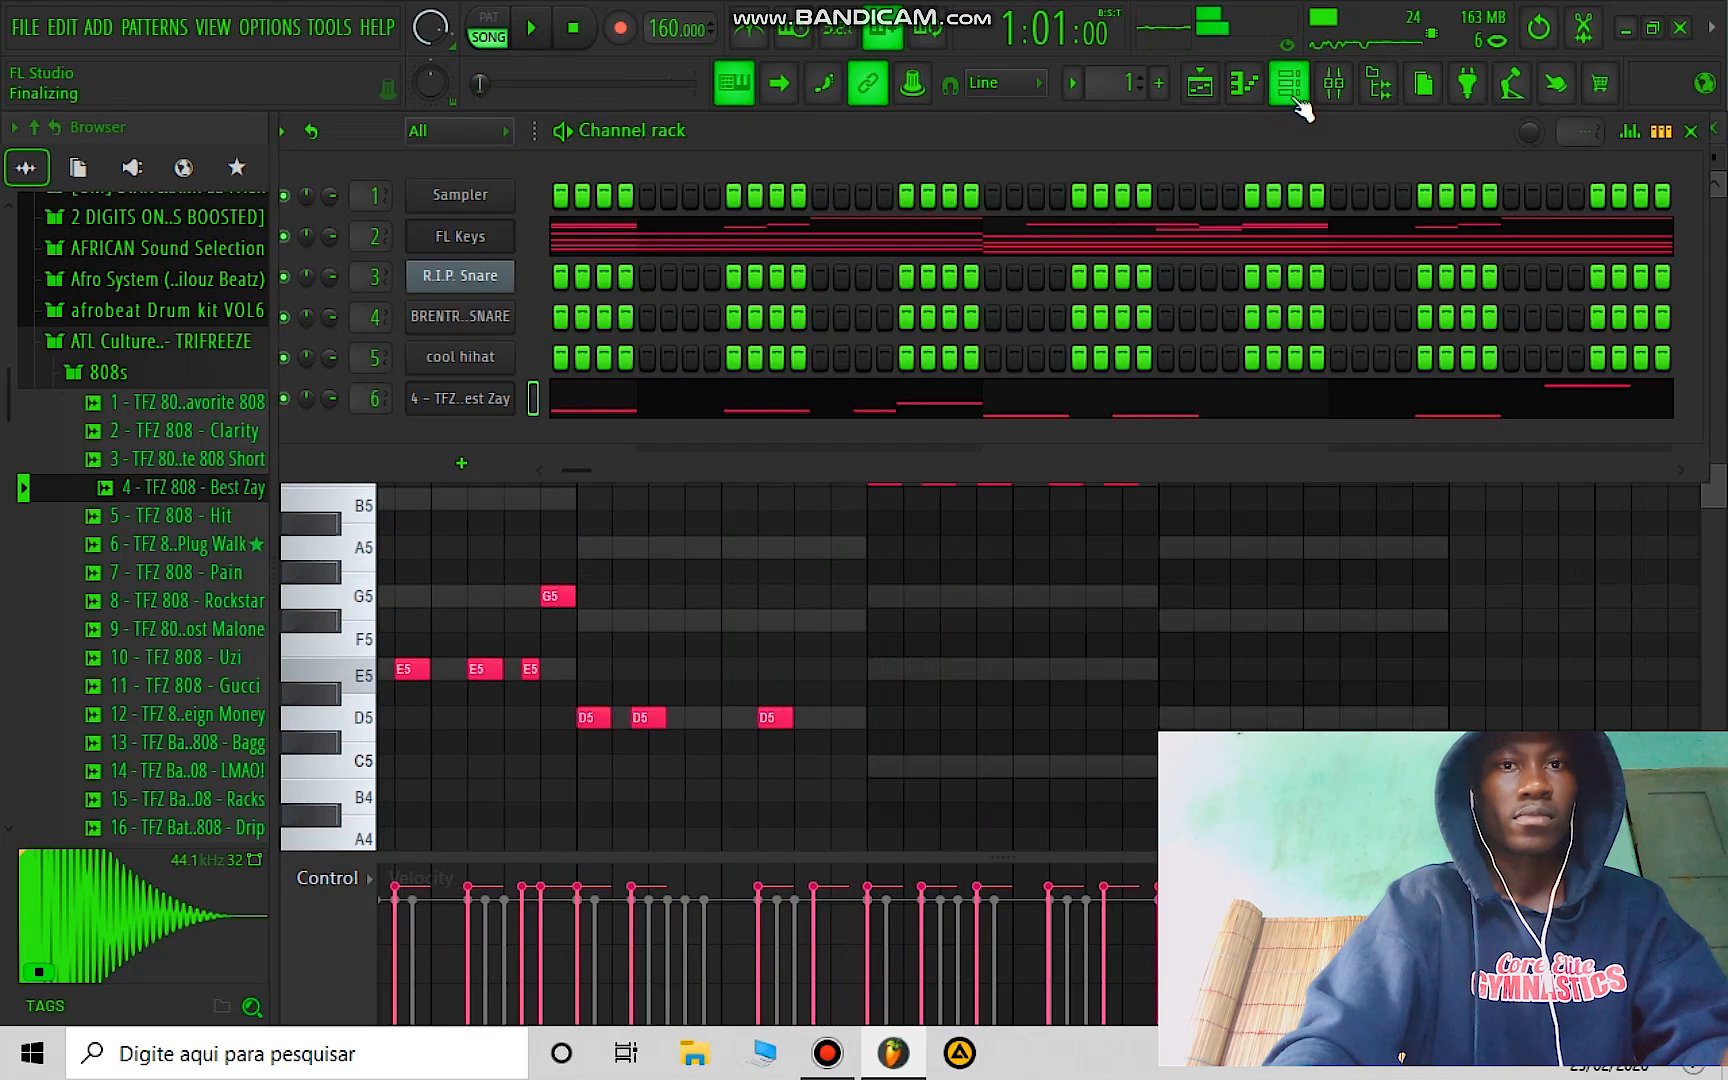
click(906, 243)
scroll(935, 270, up, 3)
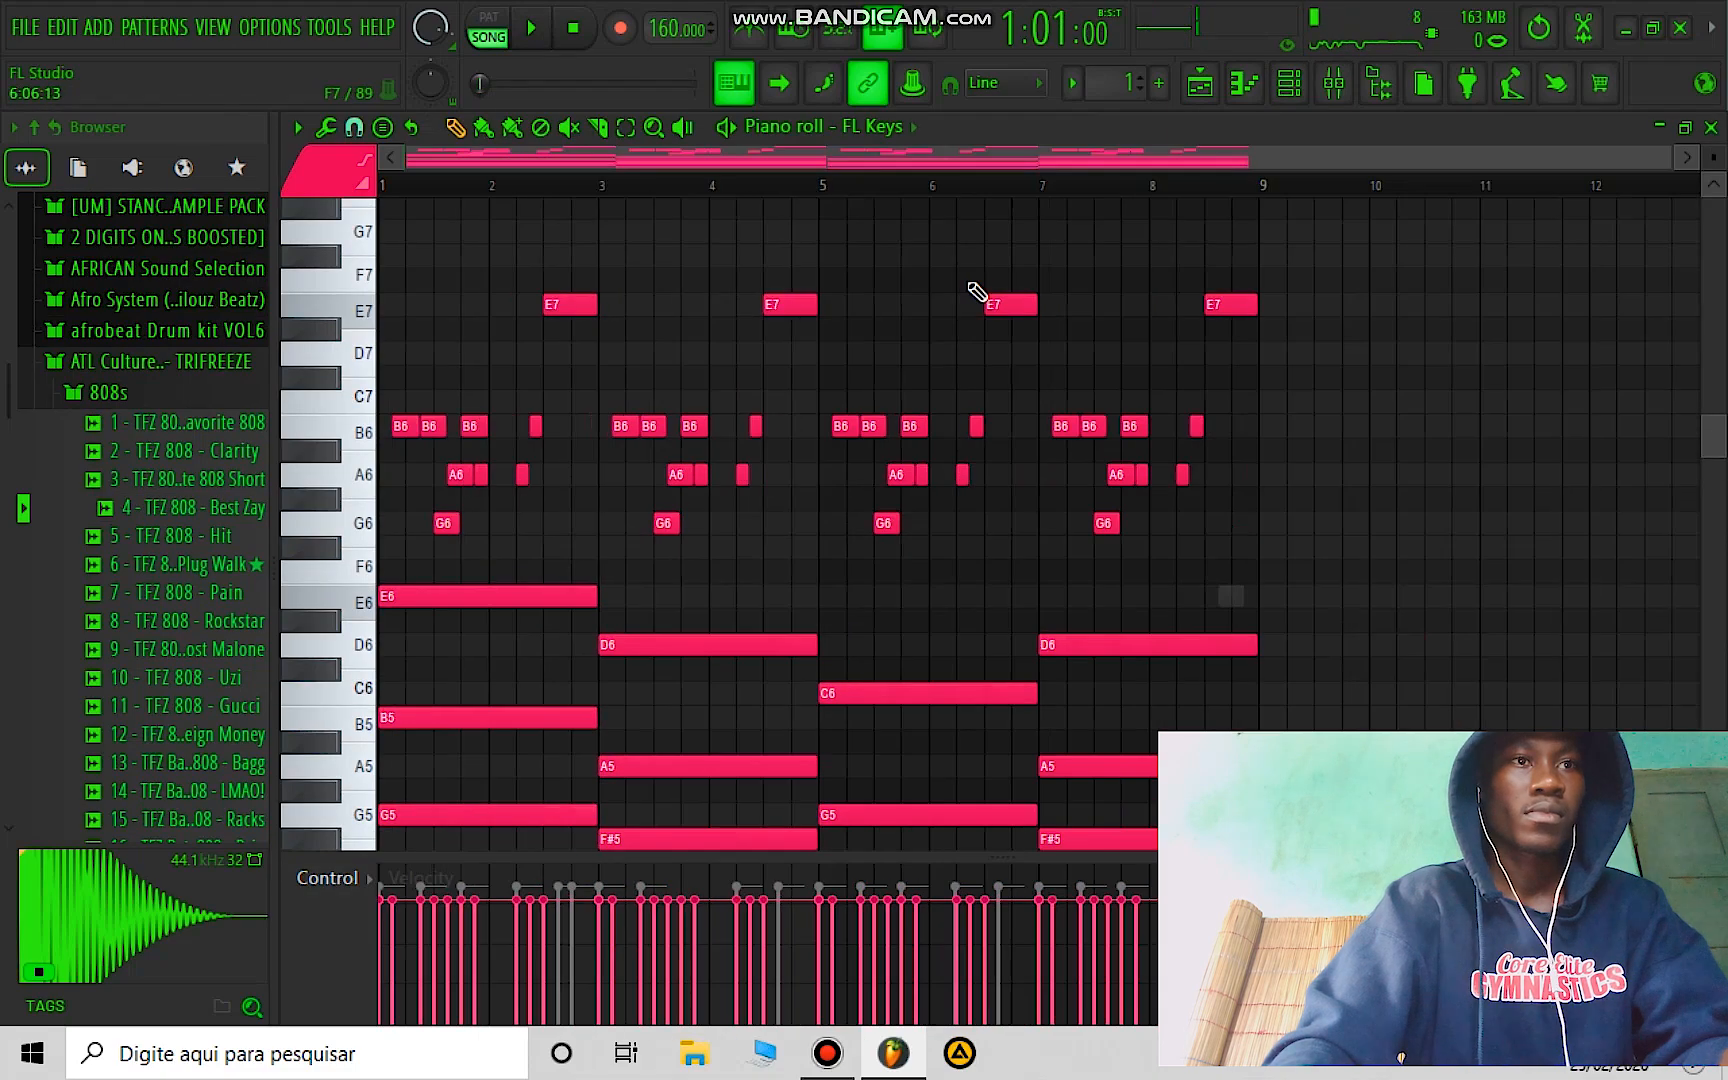
scroll(977, 291, down, 3)
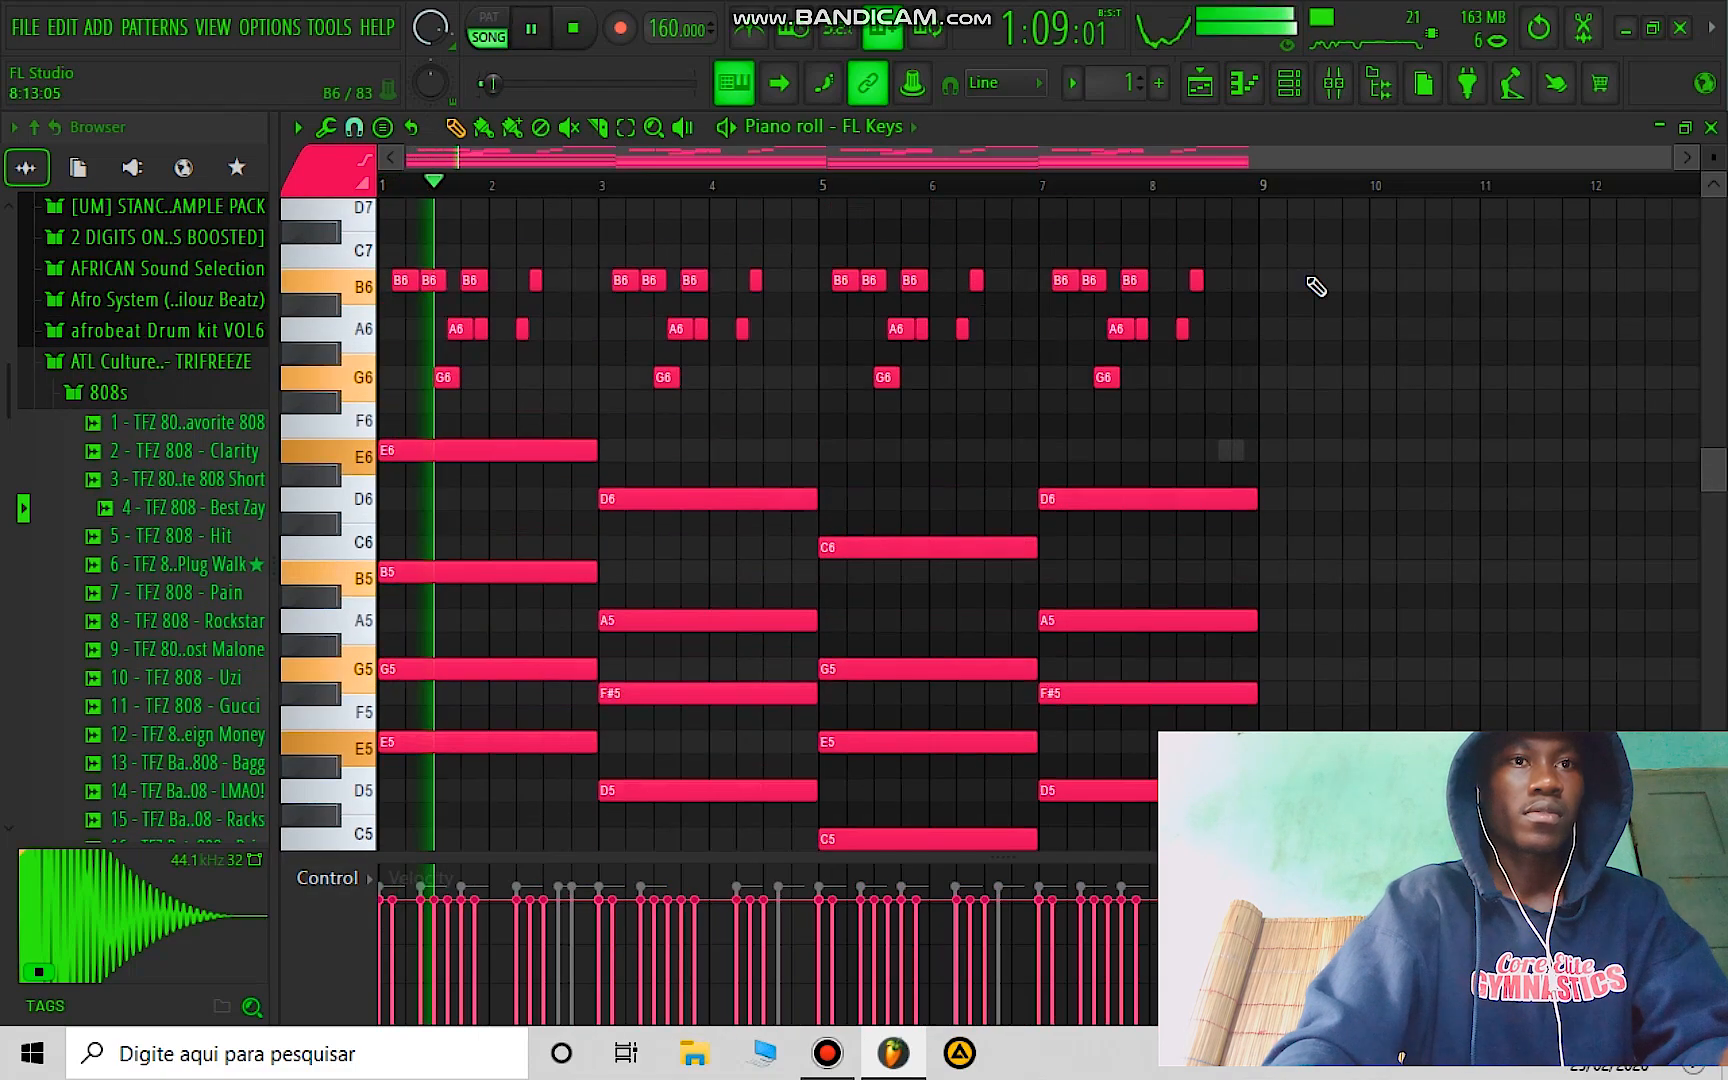
scroll(1311, 289, up, 3)
click(1197, 92)
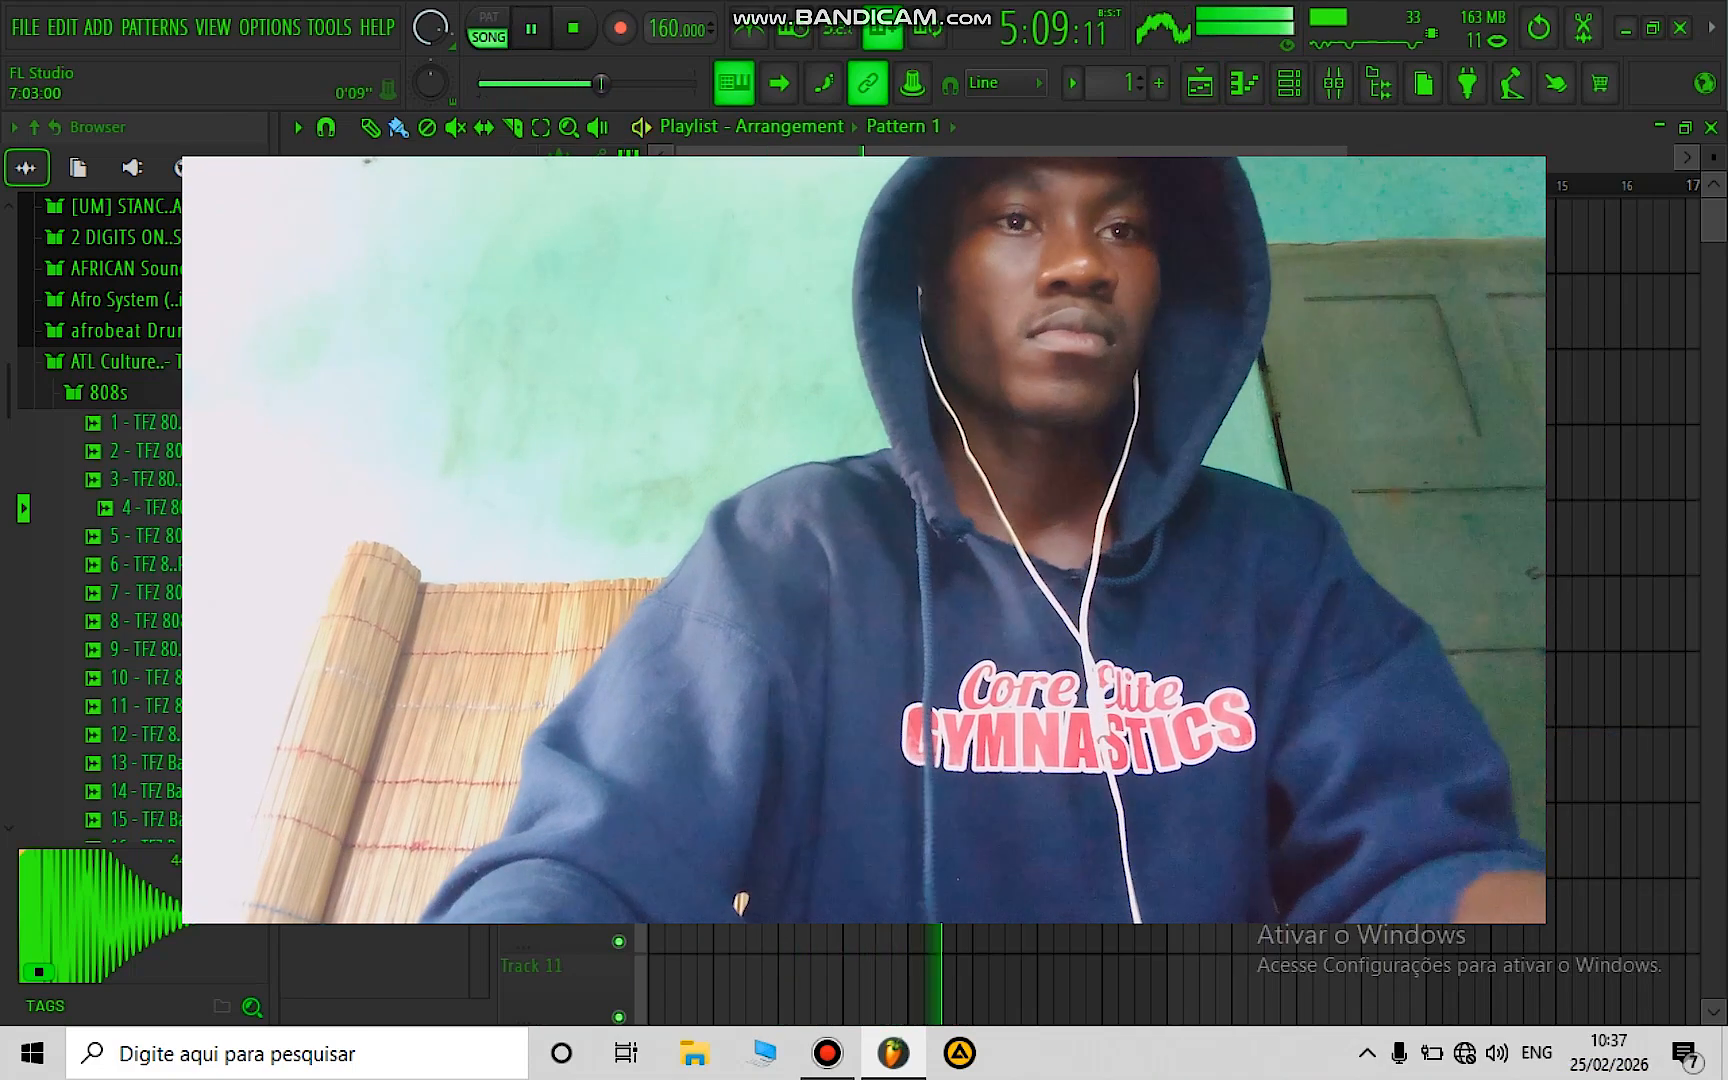
key(space)
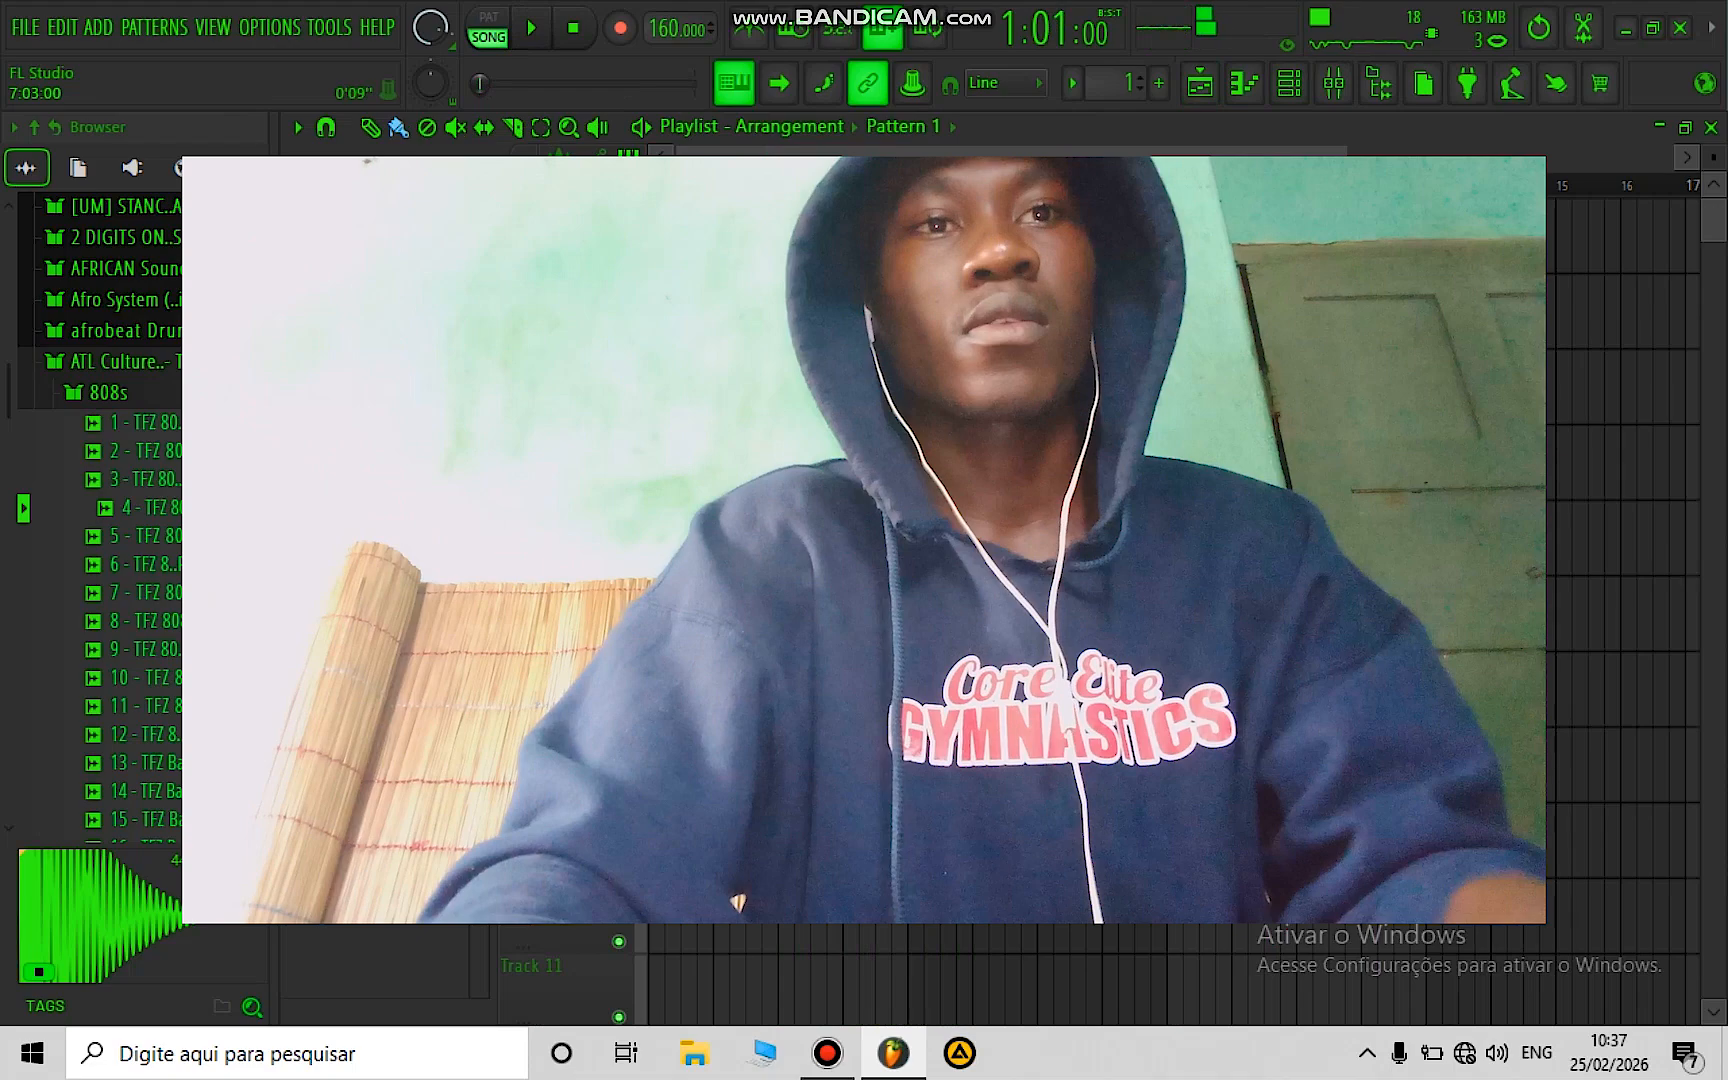